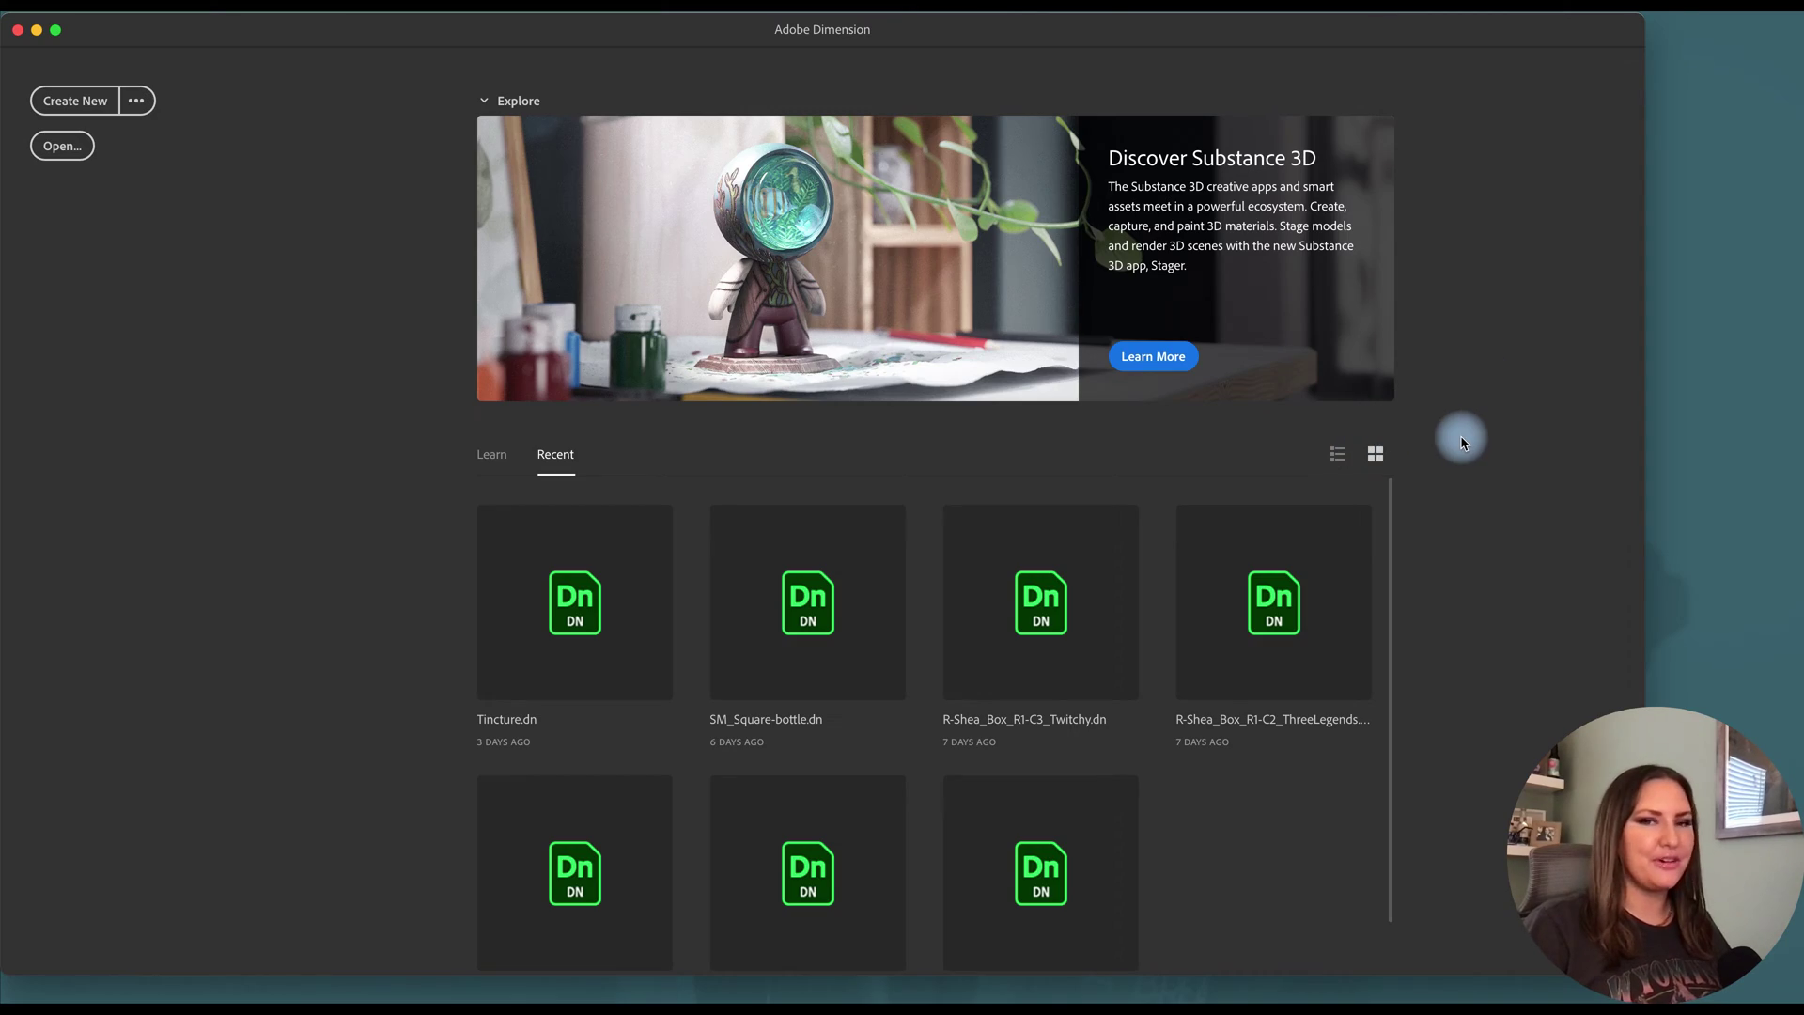
Create a new document and set the canvas zoom to 100%.
left_click(76, 106)
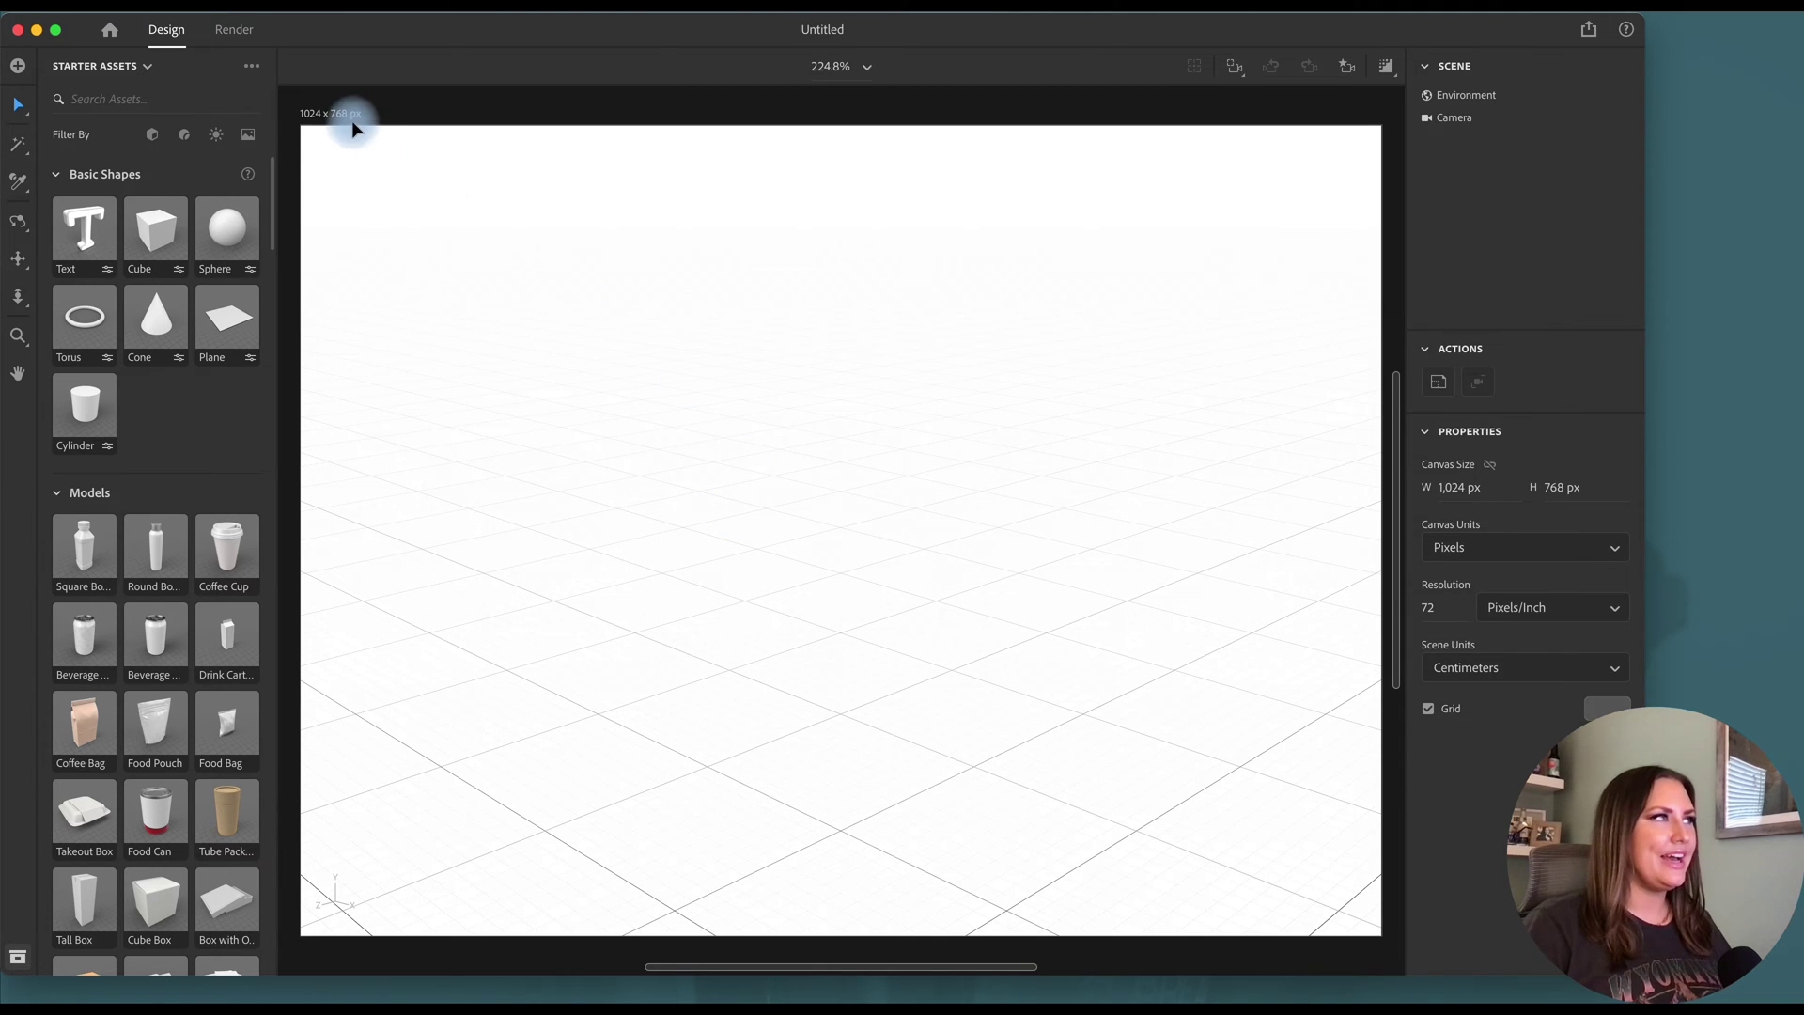
left_click(865, 67)
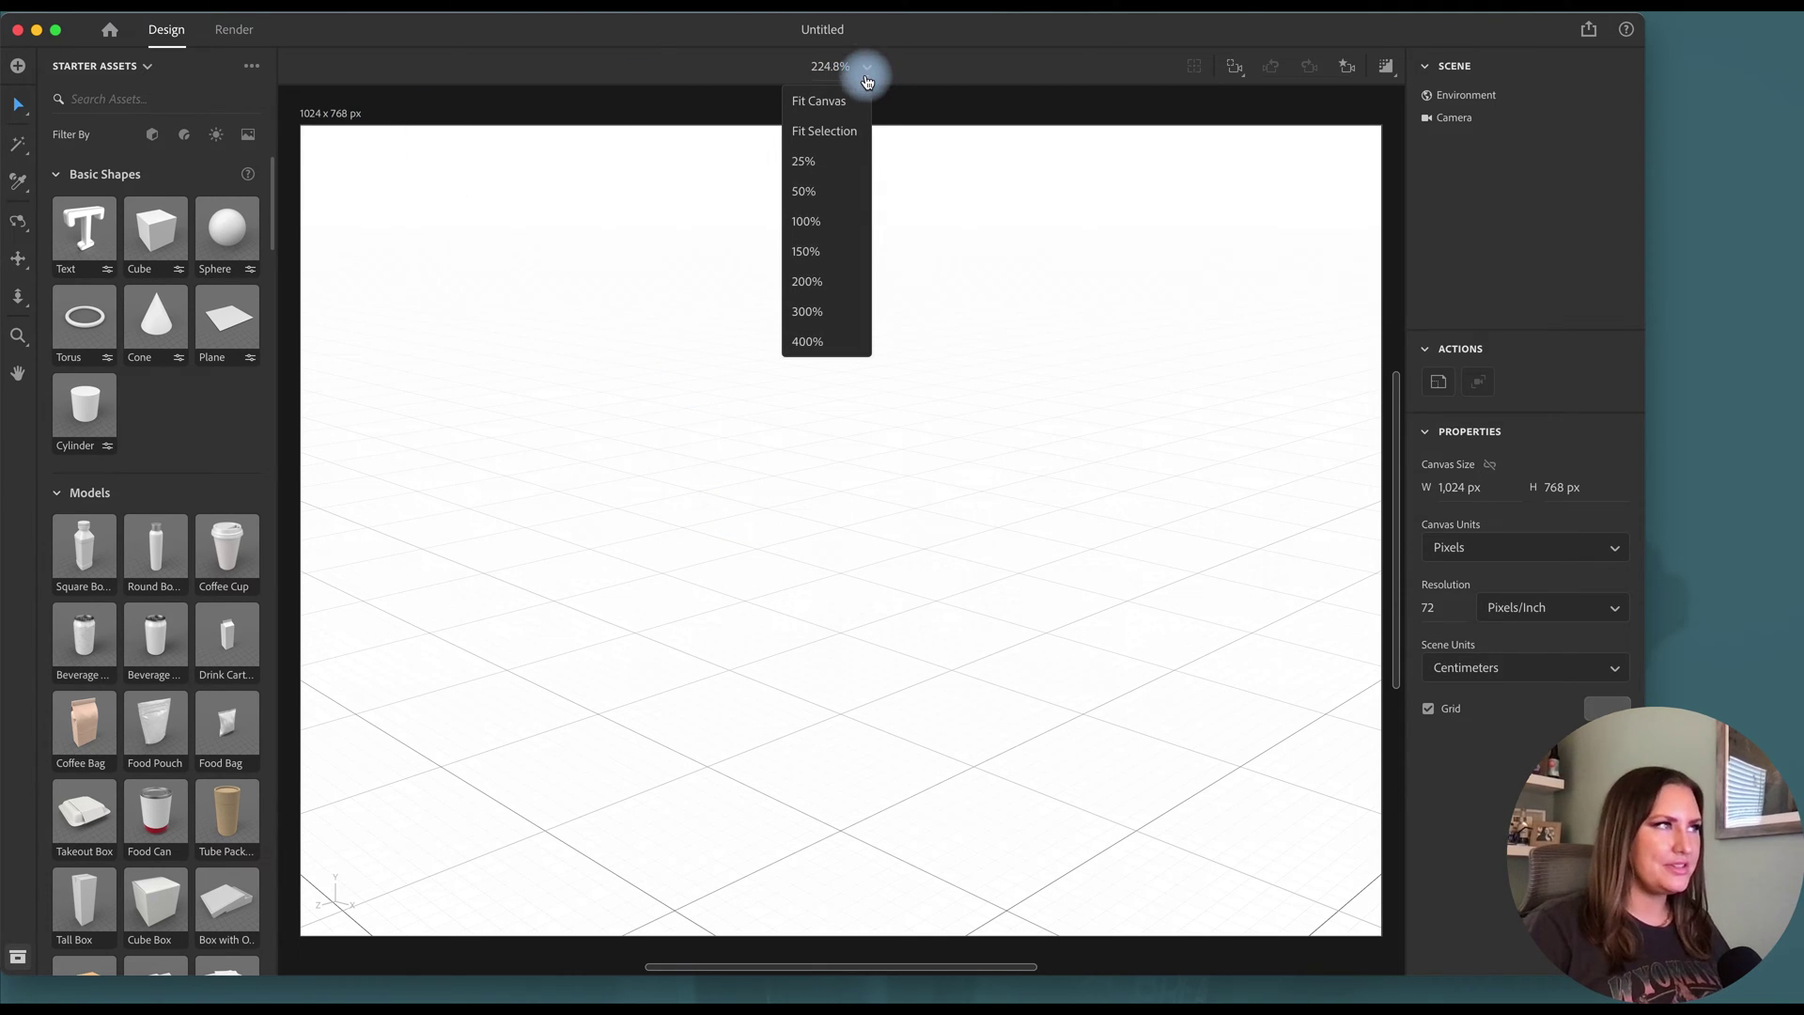
left_click(805, 221)
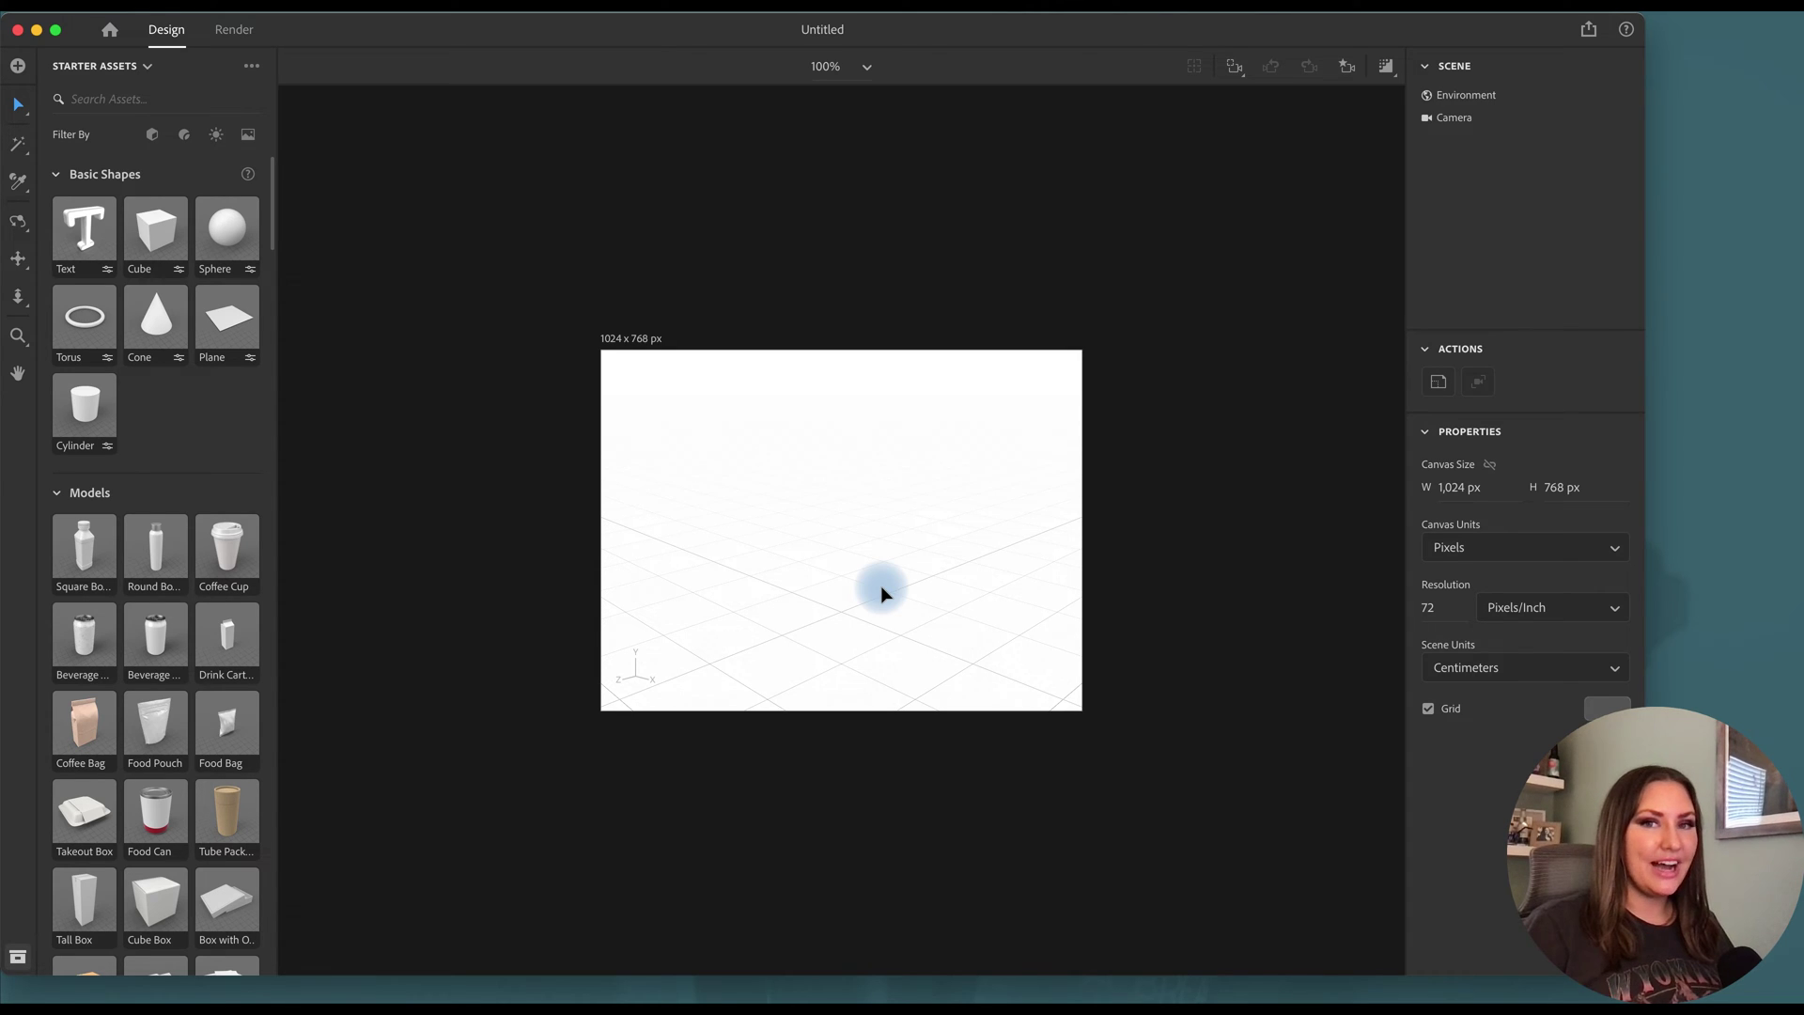
Enlarge the canvas to about 2004 x 1503 px and set its resolution to 300 pixels per inch.
left_click(610, 350)
left_click_drag(601, 350, 370, 177)
left_click(1440, 609)
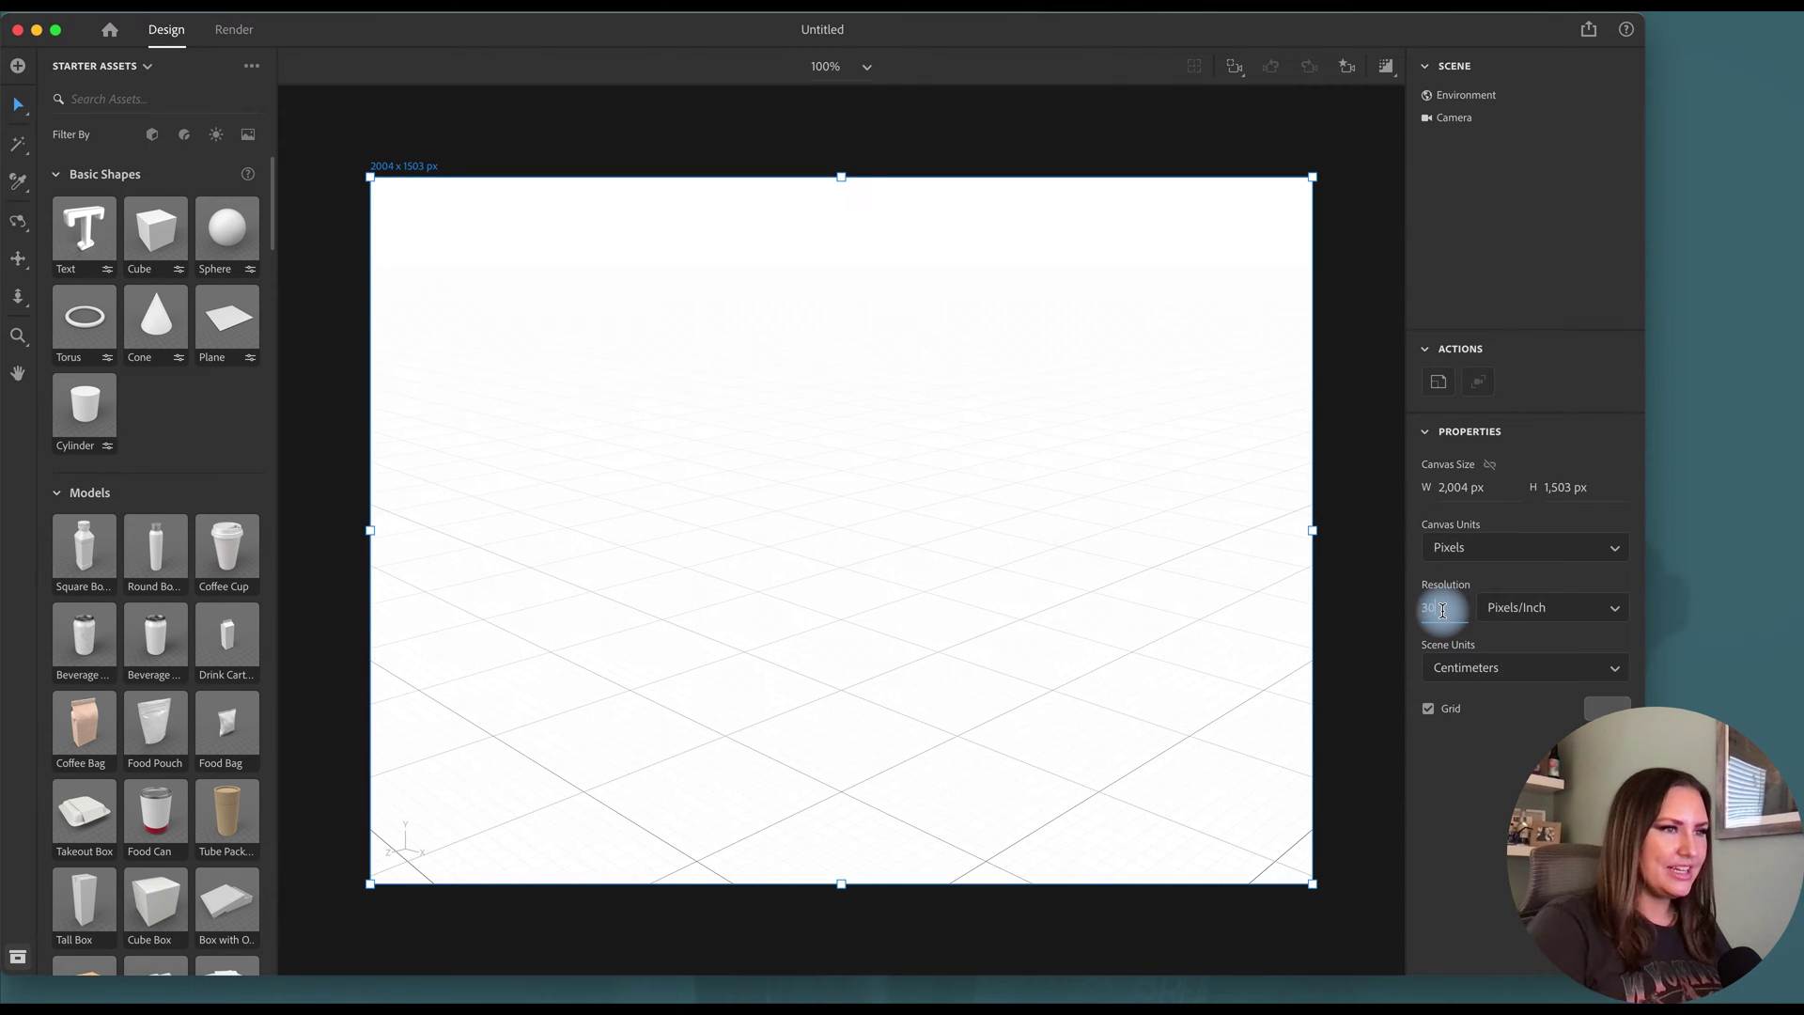
key("Return")
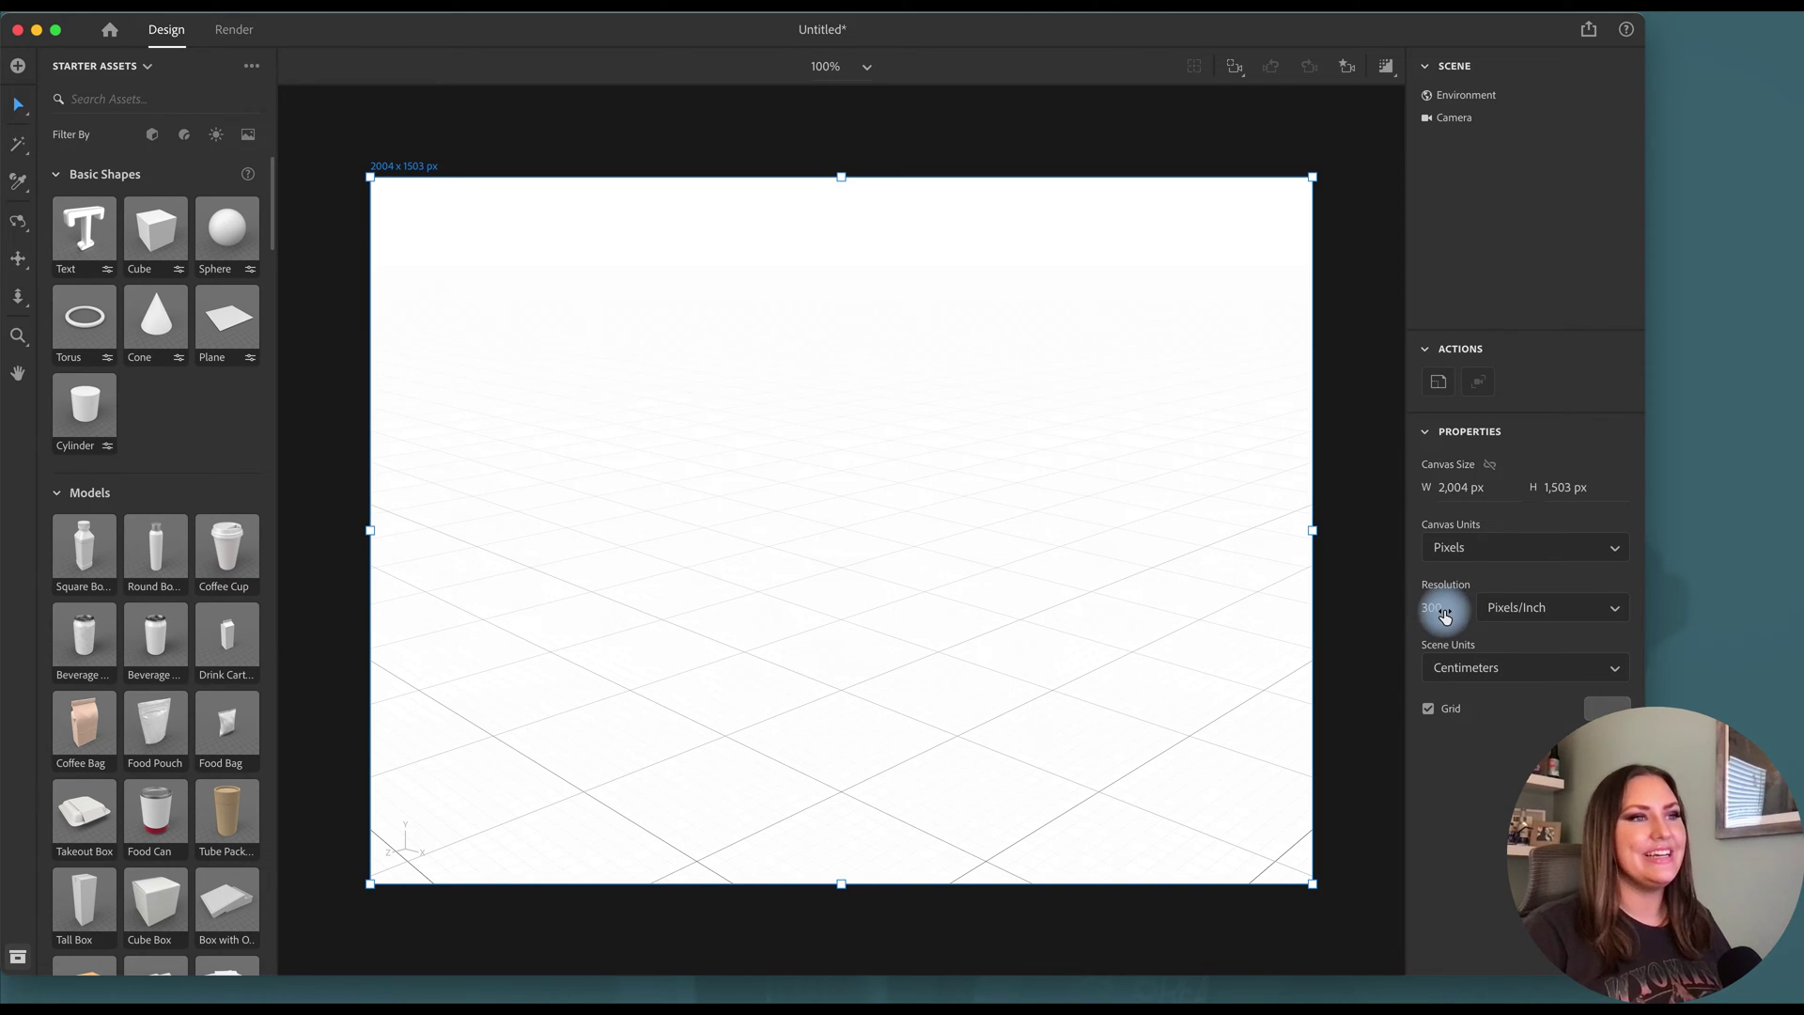
left_click(1374, 606)
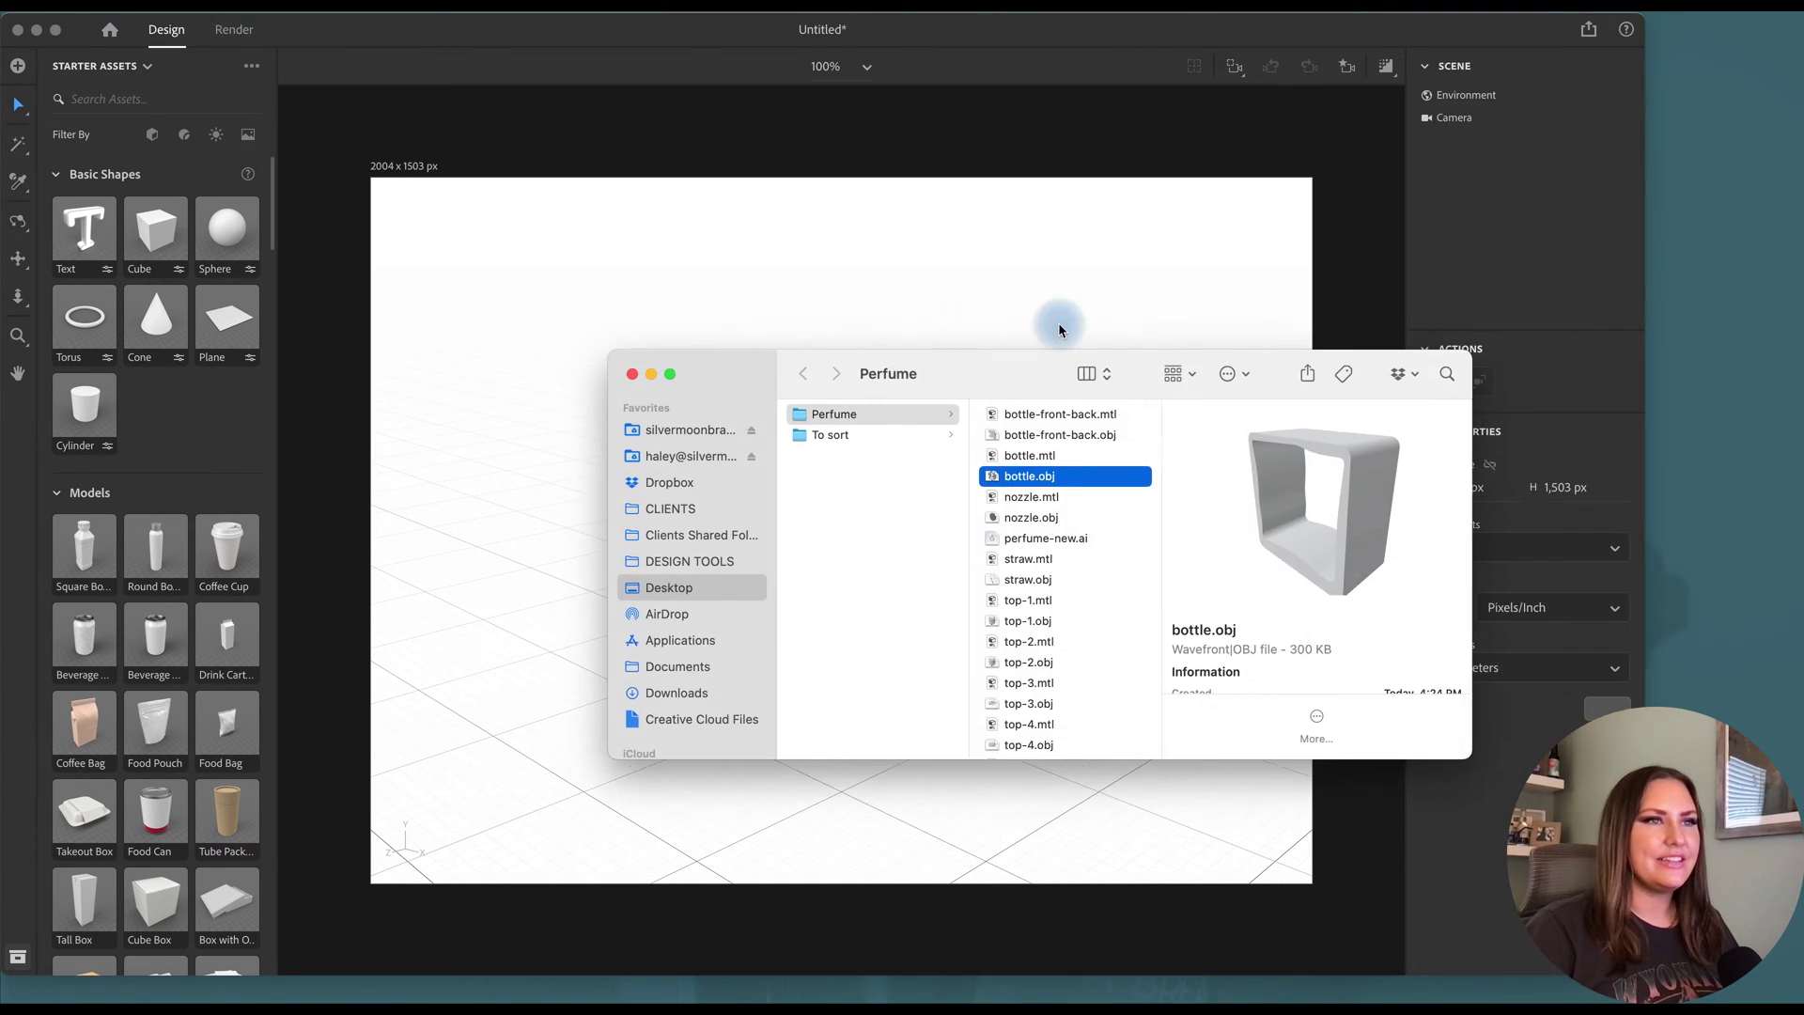
Import bottle.obj from the Perfume folder into the scene and orbit the camera to face the bottle's front.
left_click_drag(1061, 328, 1354, 125)
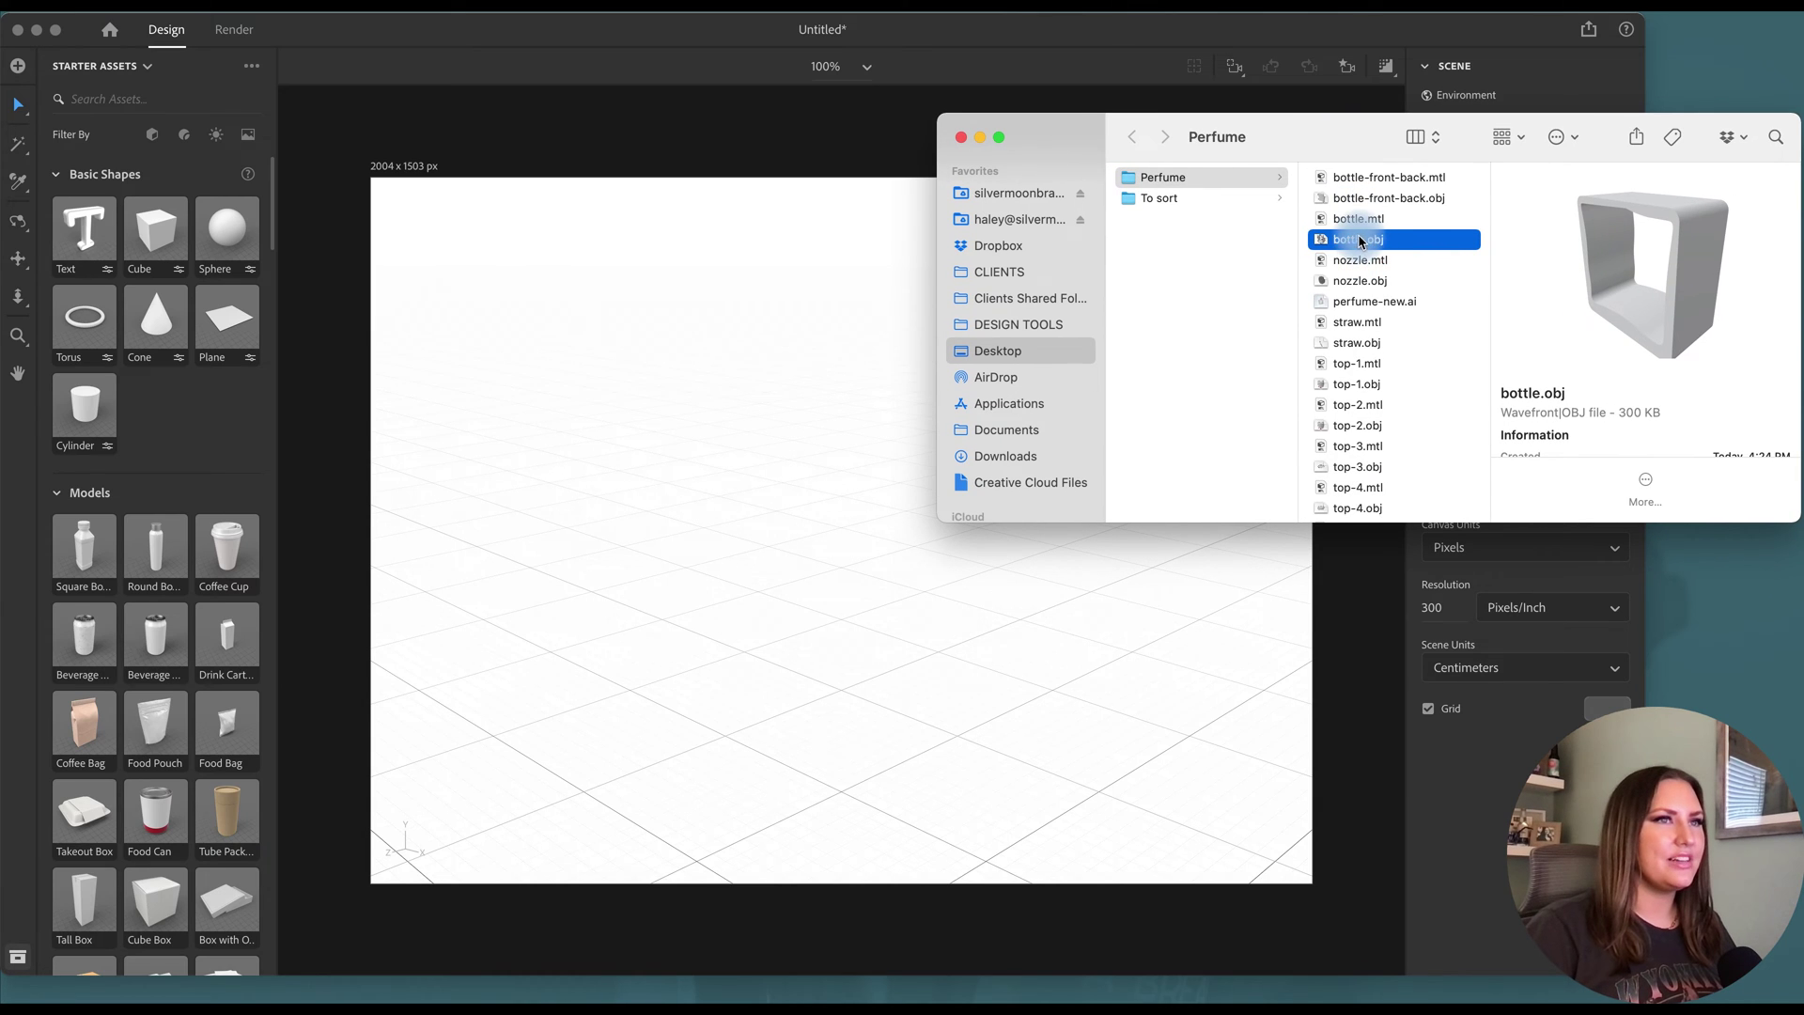
left_click_drag(1360, 242, 855, 681)
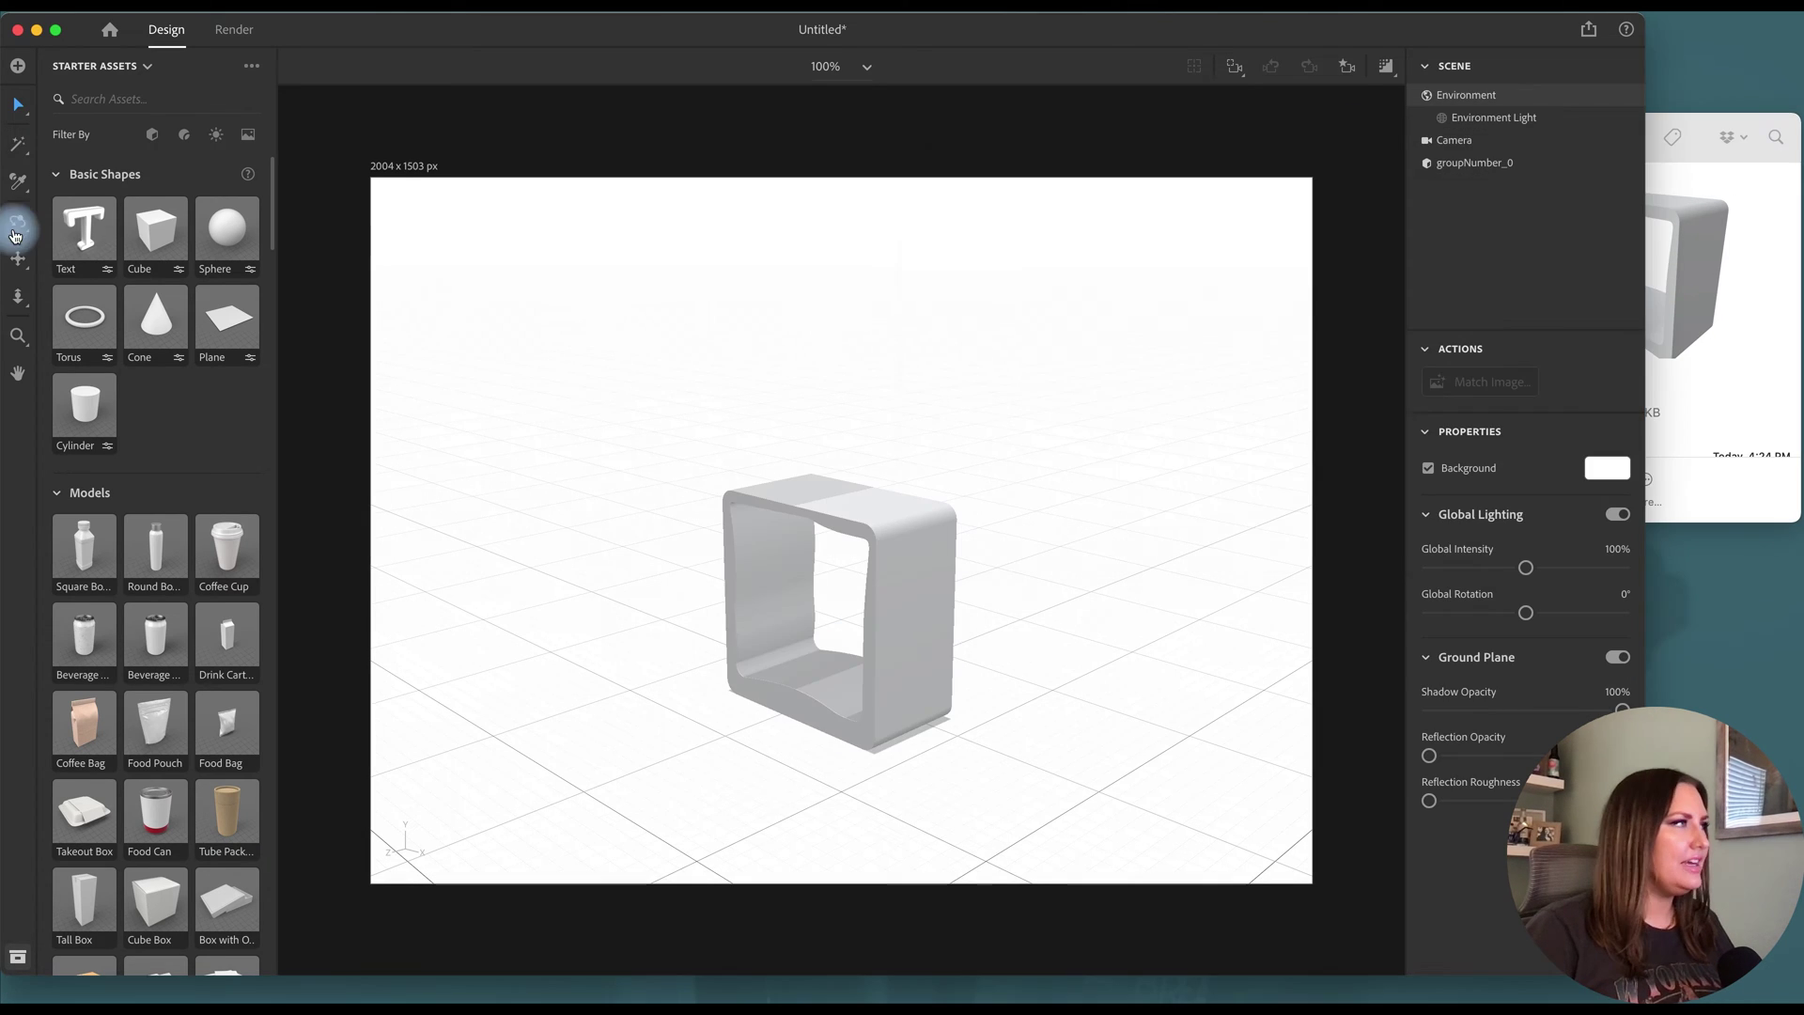
key("1")
left_click_drag(565, 717, 751, 708)
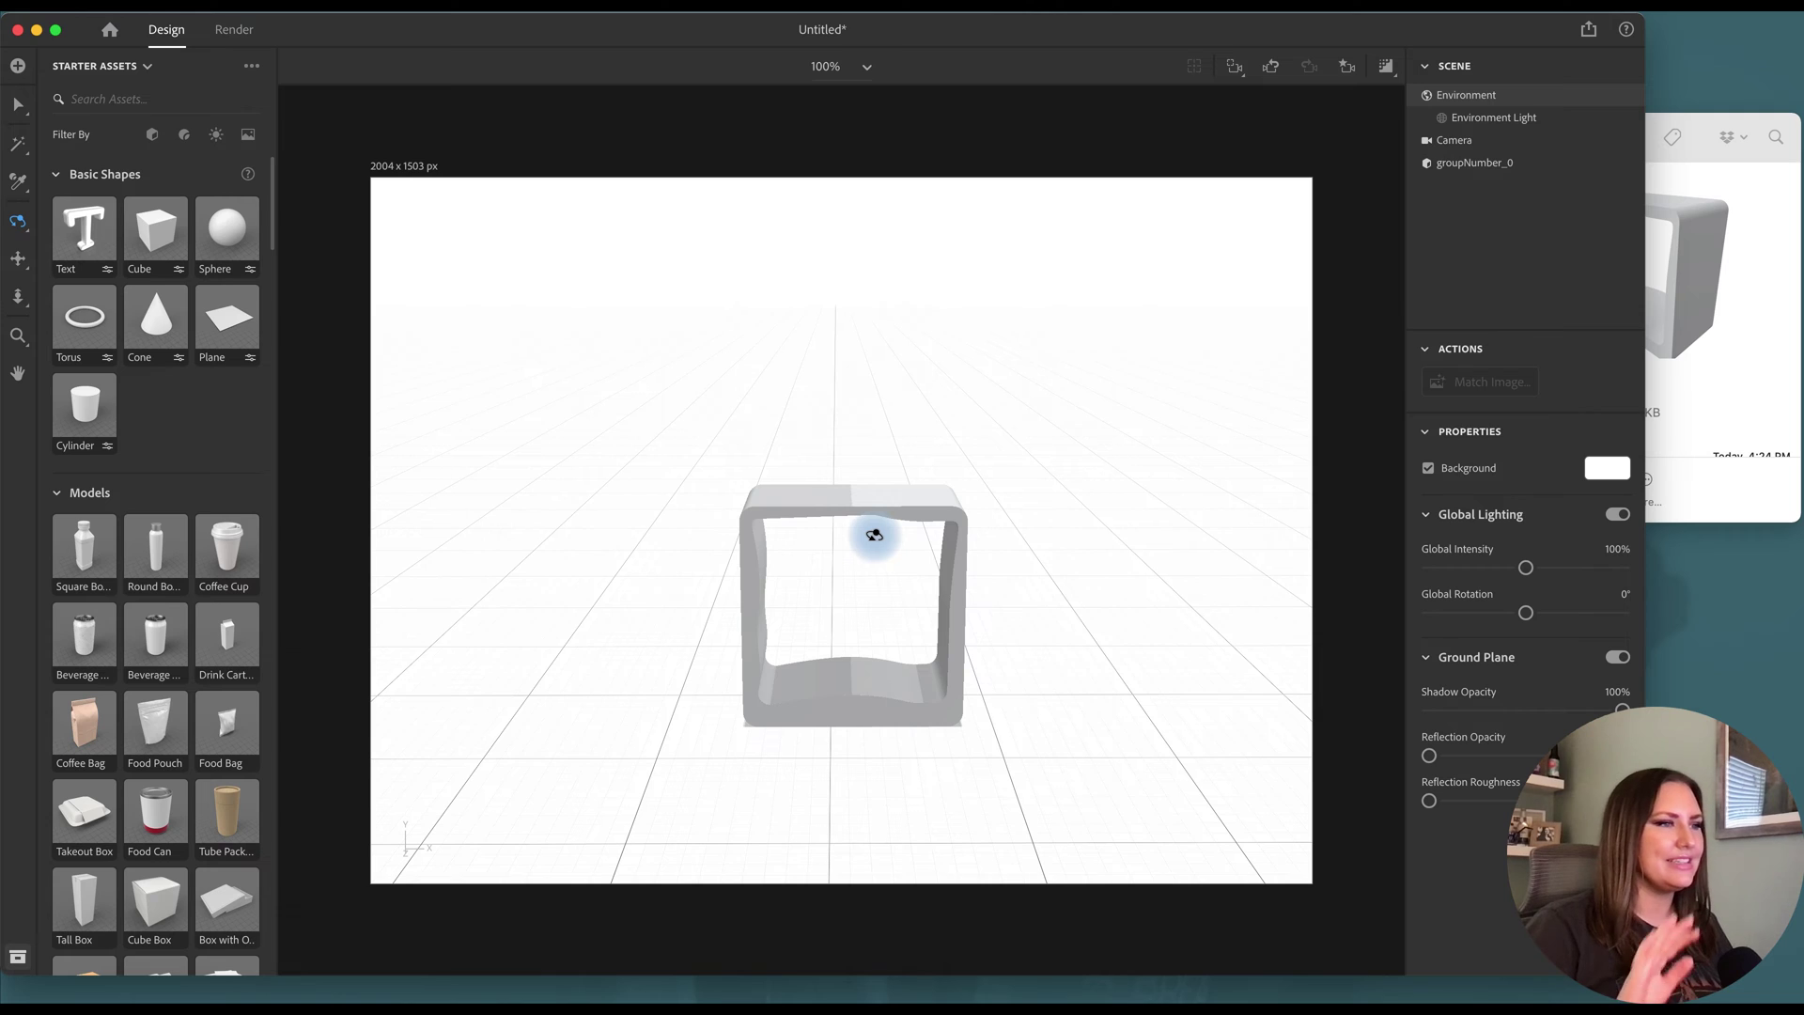
Move the bottle along the X axis to about -0.1 cm.
left_click(19, 105)
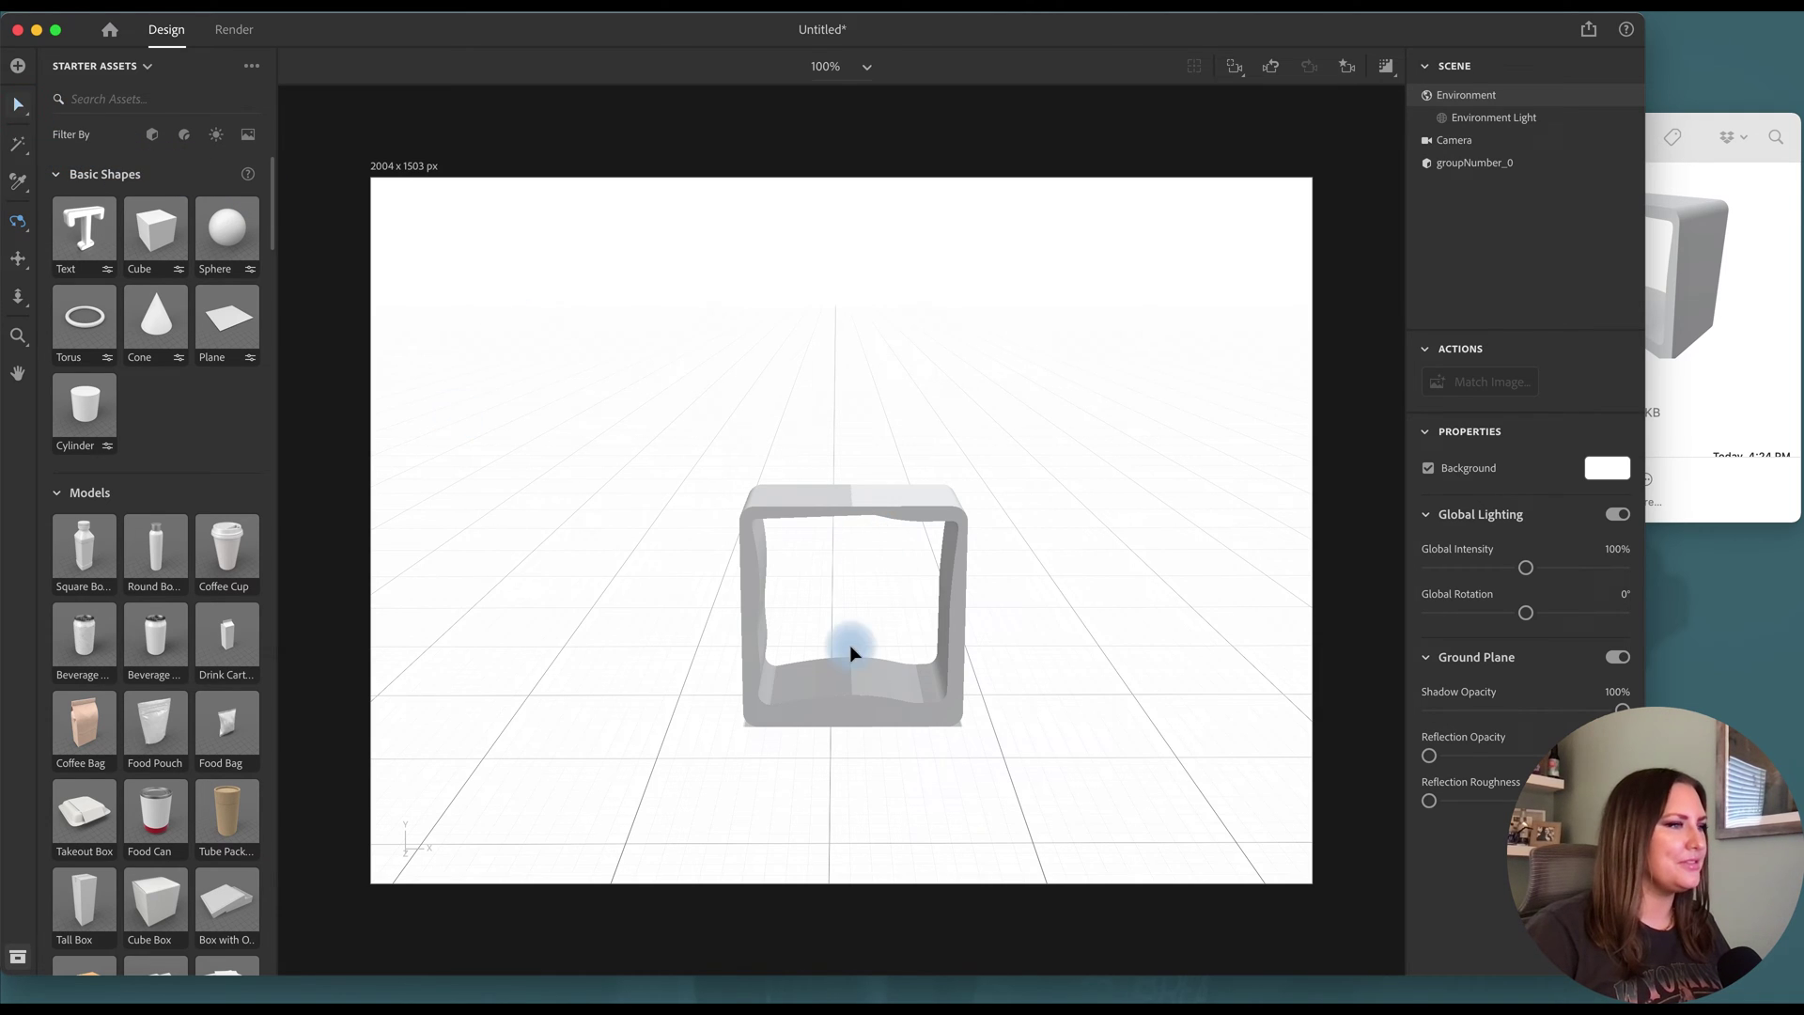
left_click(898, 715)
left_click_drag(958, 714, 893, 706)
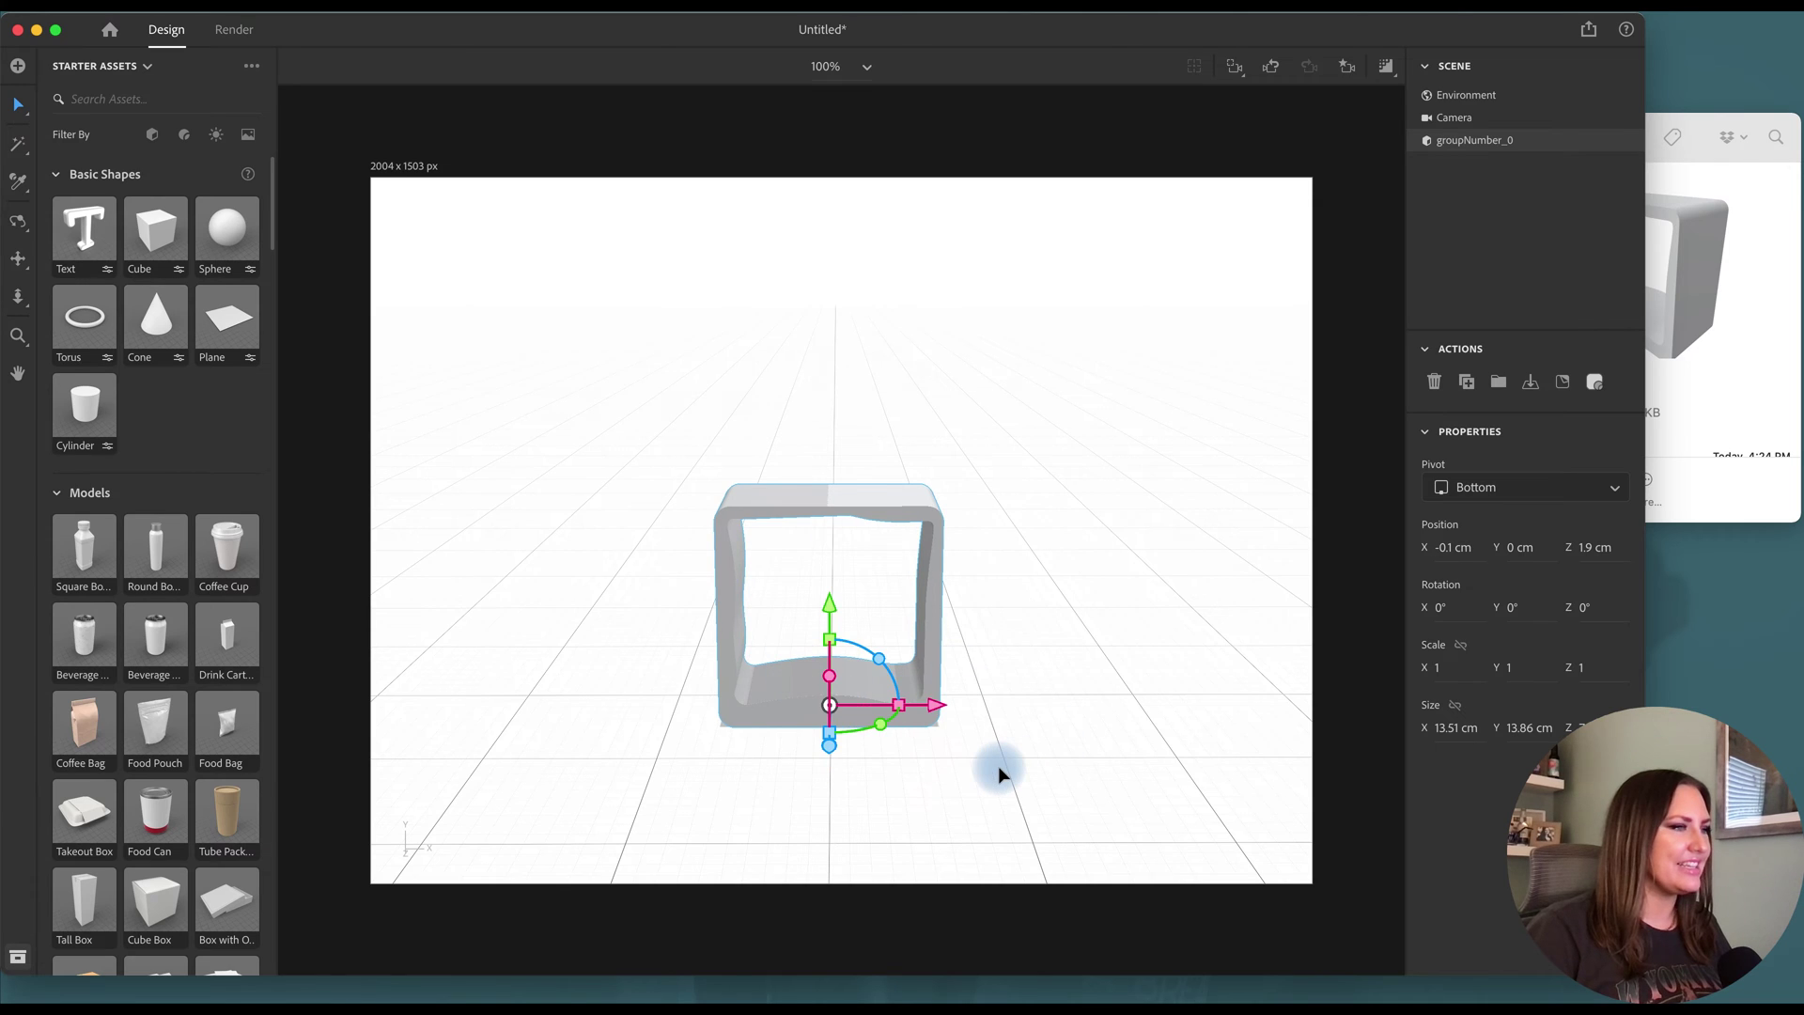
Save the current camera view as a bookmark named Front.
left_click(1347, 69)
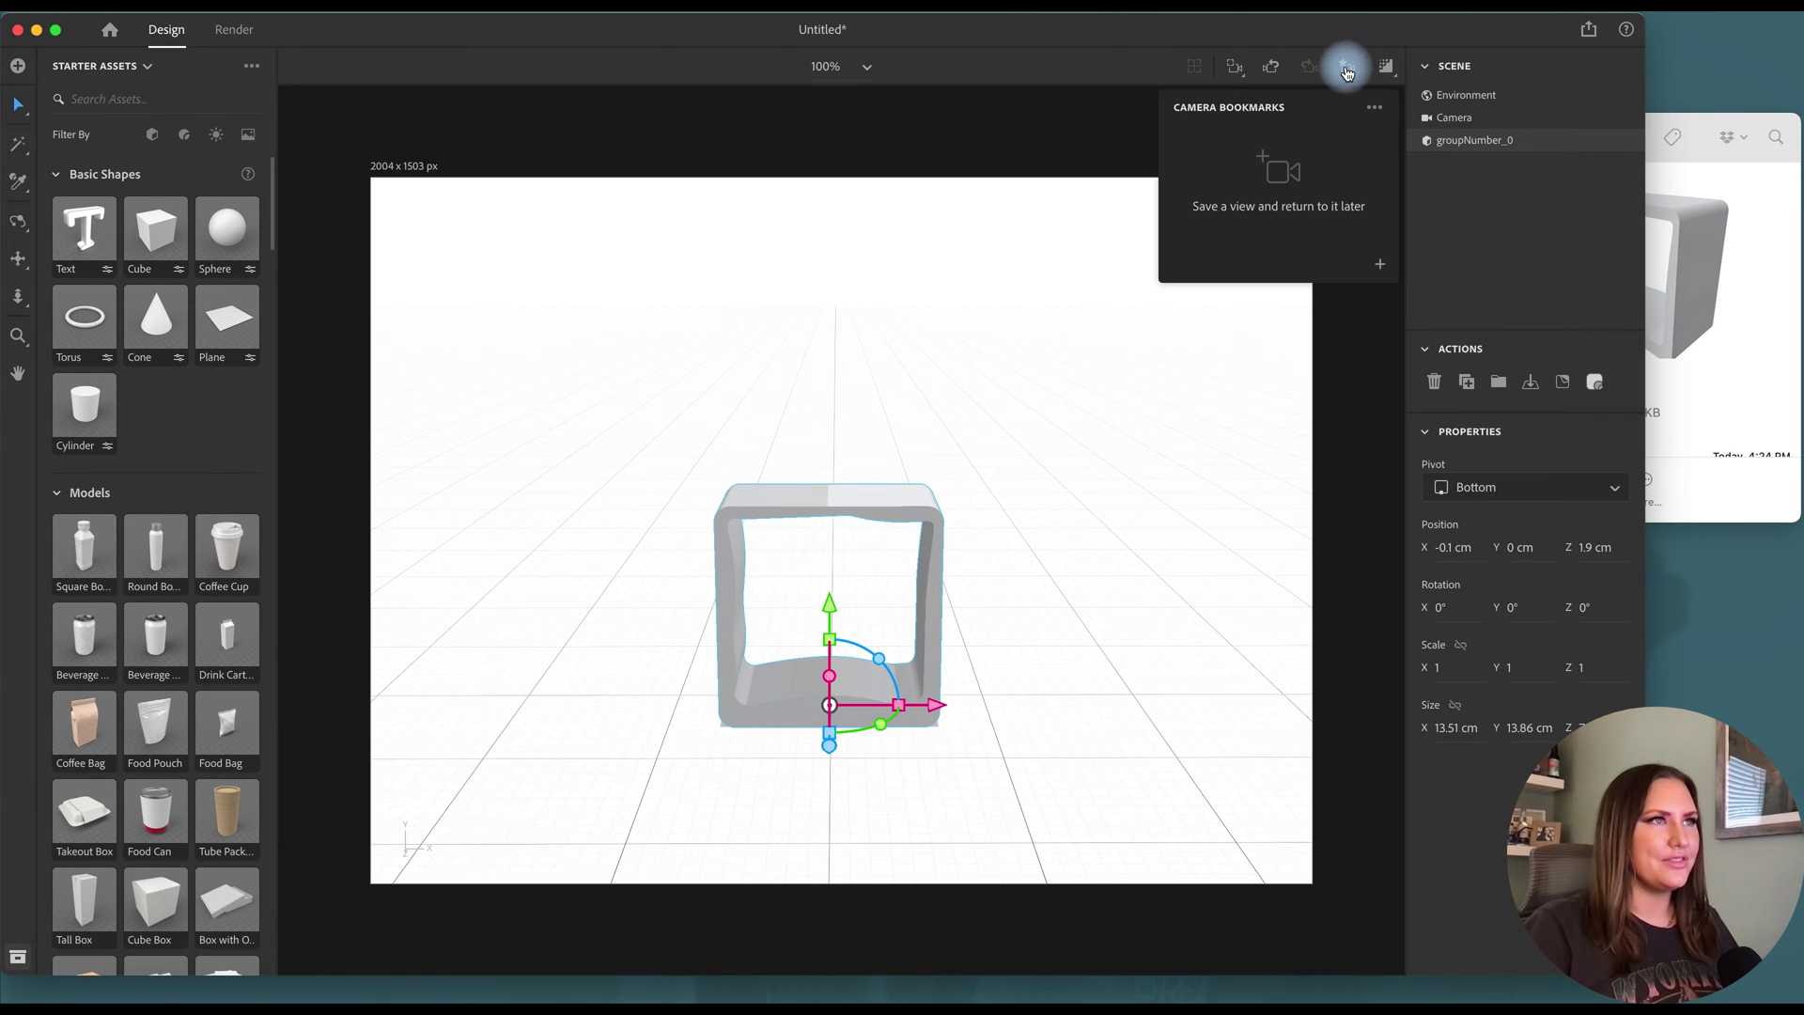
left_click(1380, 269)
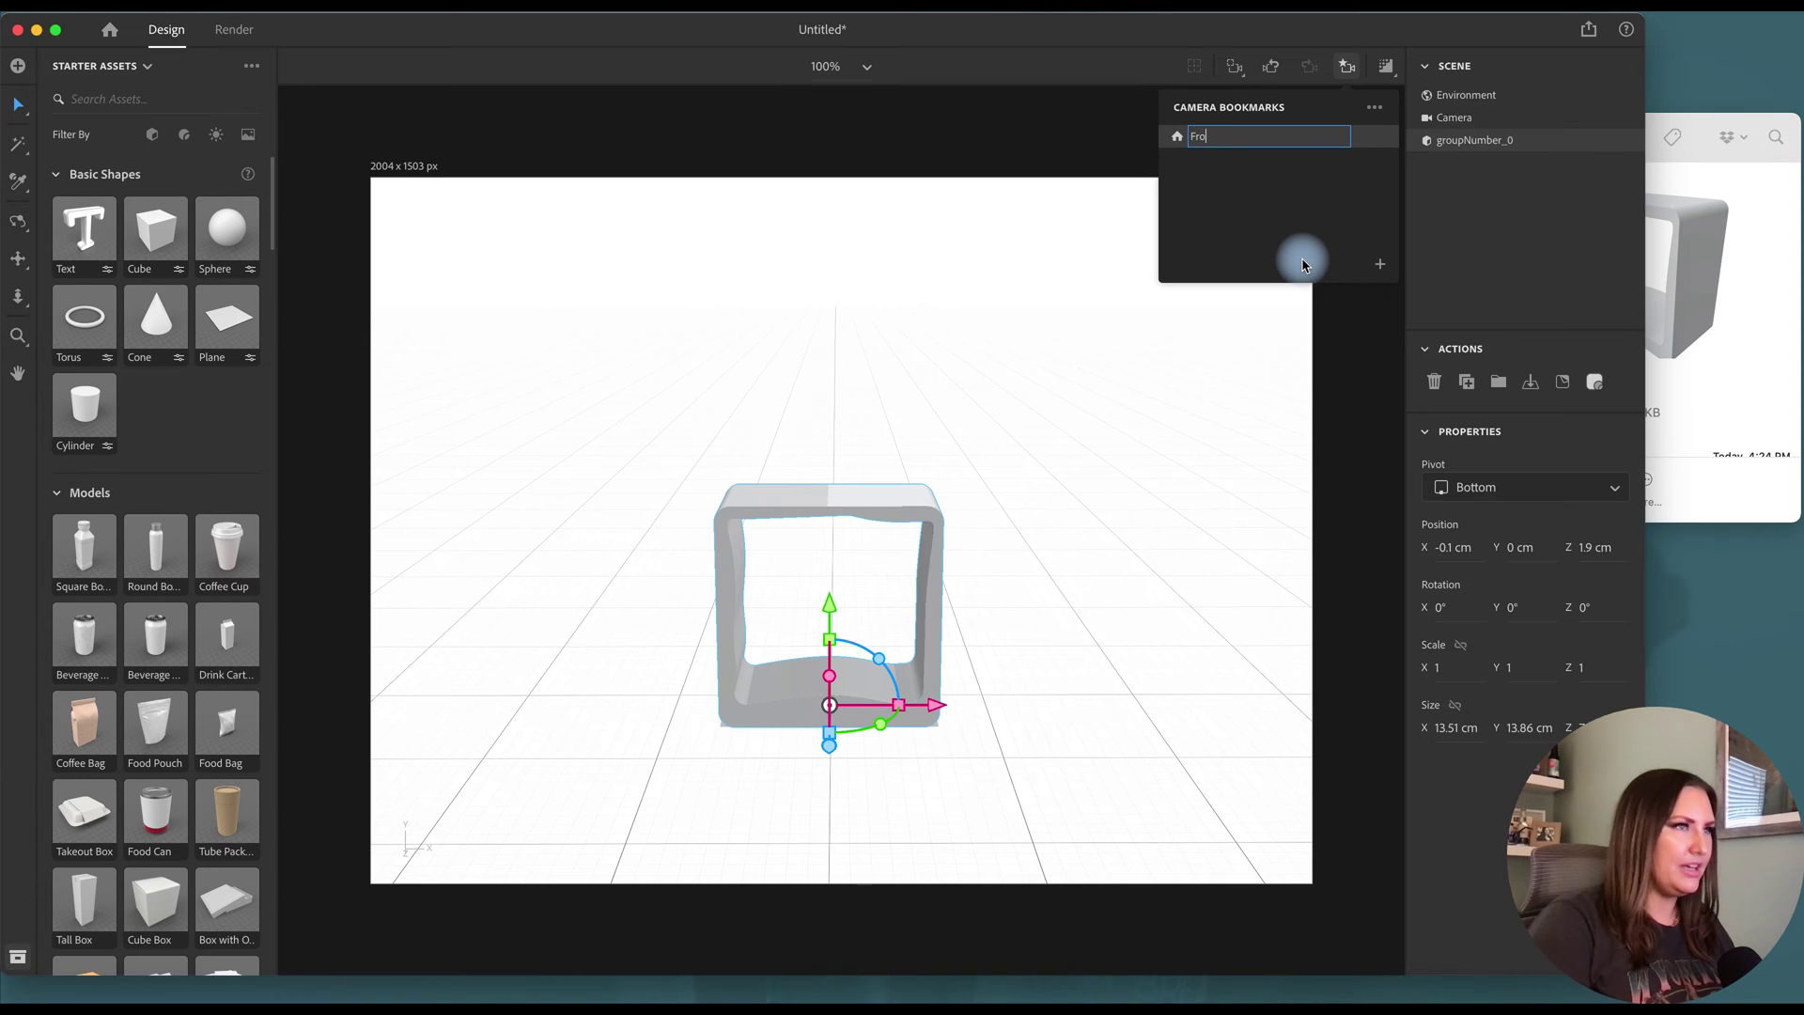
left_click(1344, 68)
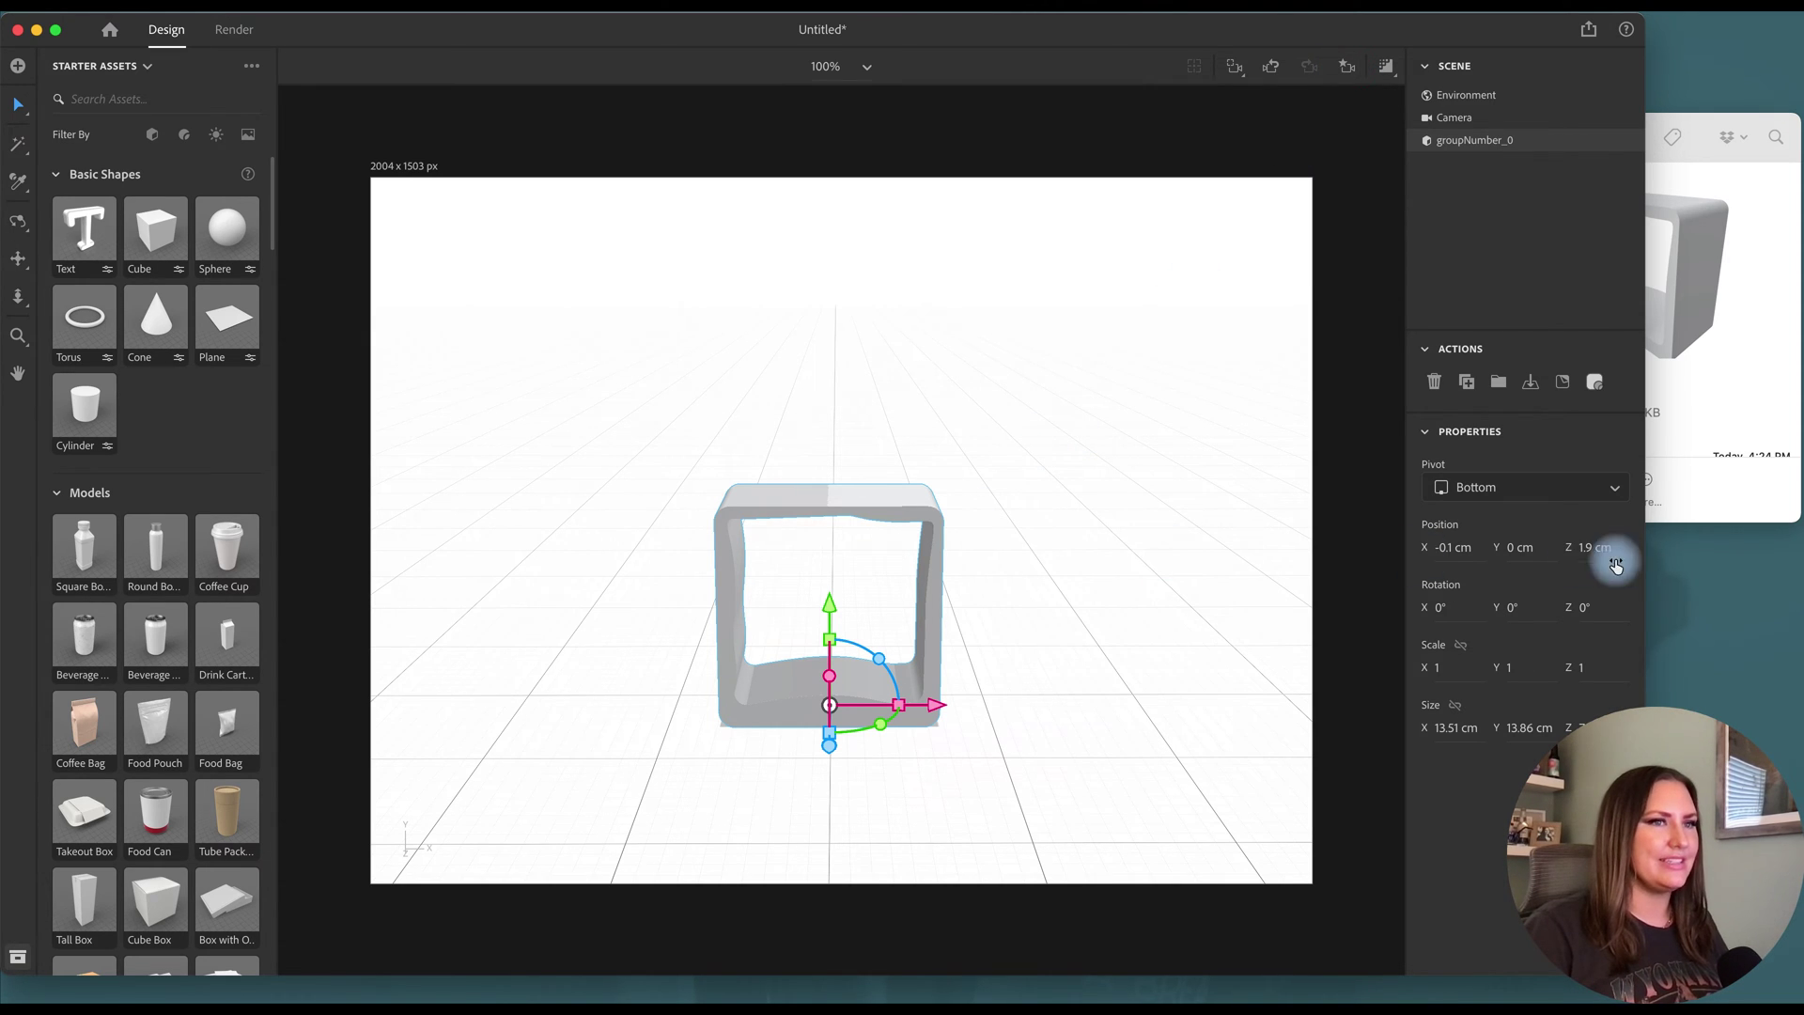
Import bottle-front-back.obj from the Perfume folder and place it over the bottle's front opening at about X -0.2 cm, Z 6.4 cm.
left_click(1711, 492)
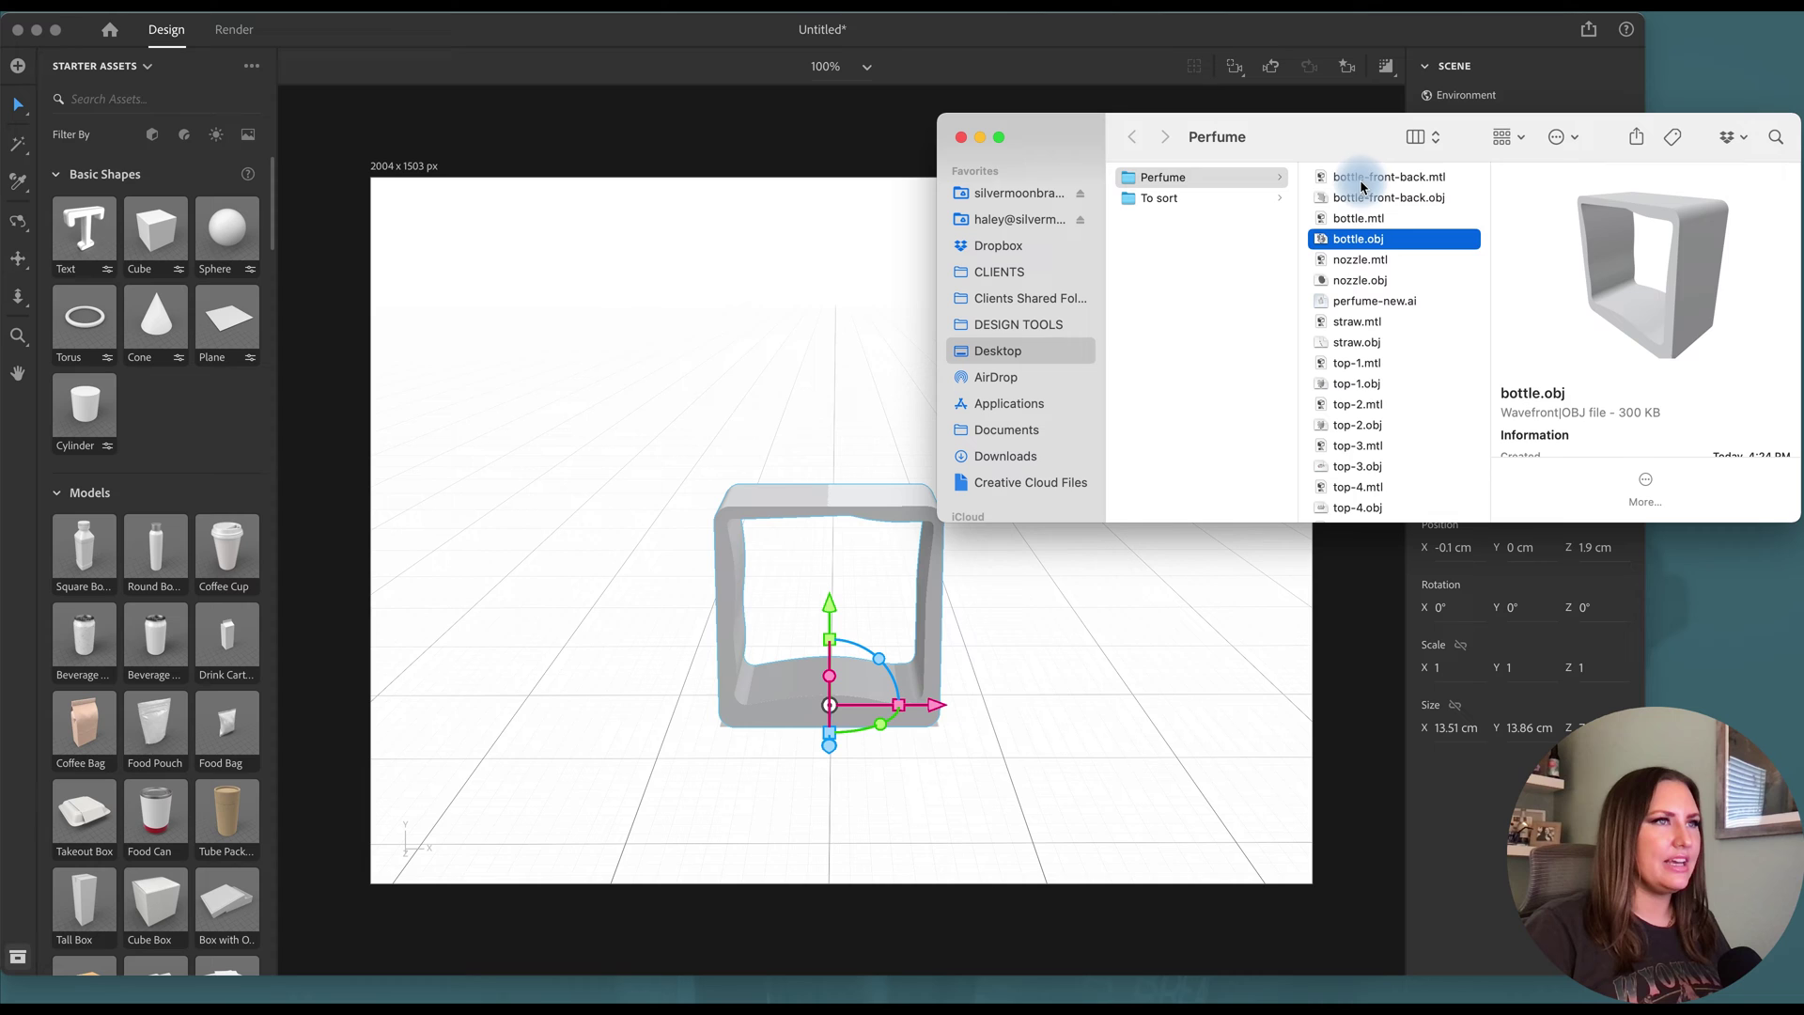
left_click_drag(1372, 197, 925, 766)
left_click_drag(823, 796, 868, 758)
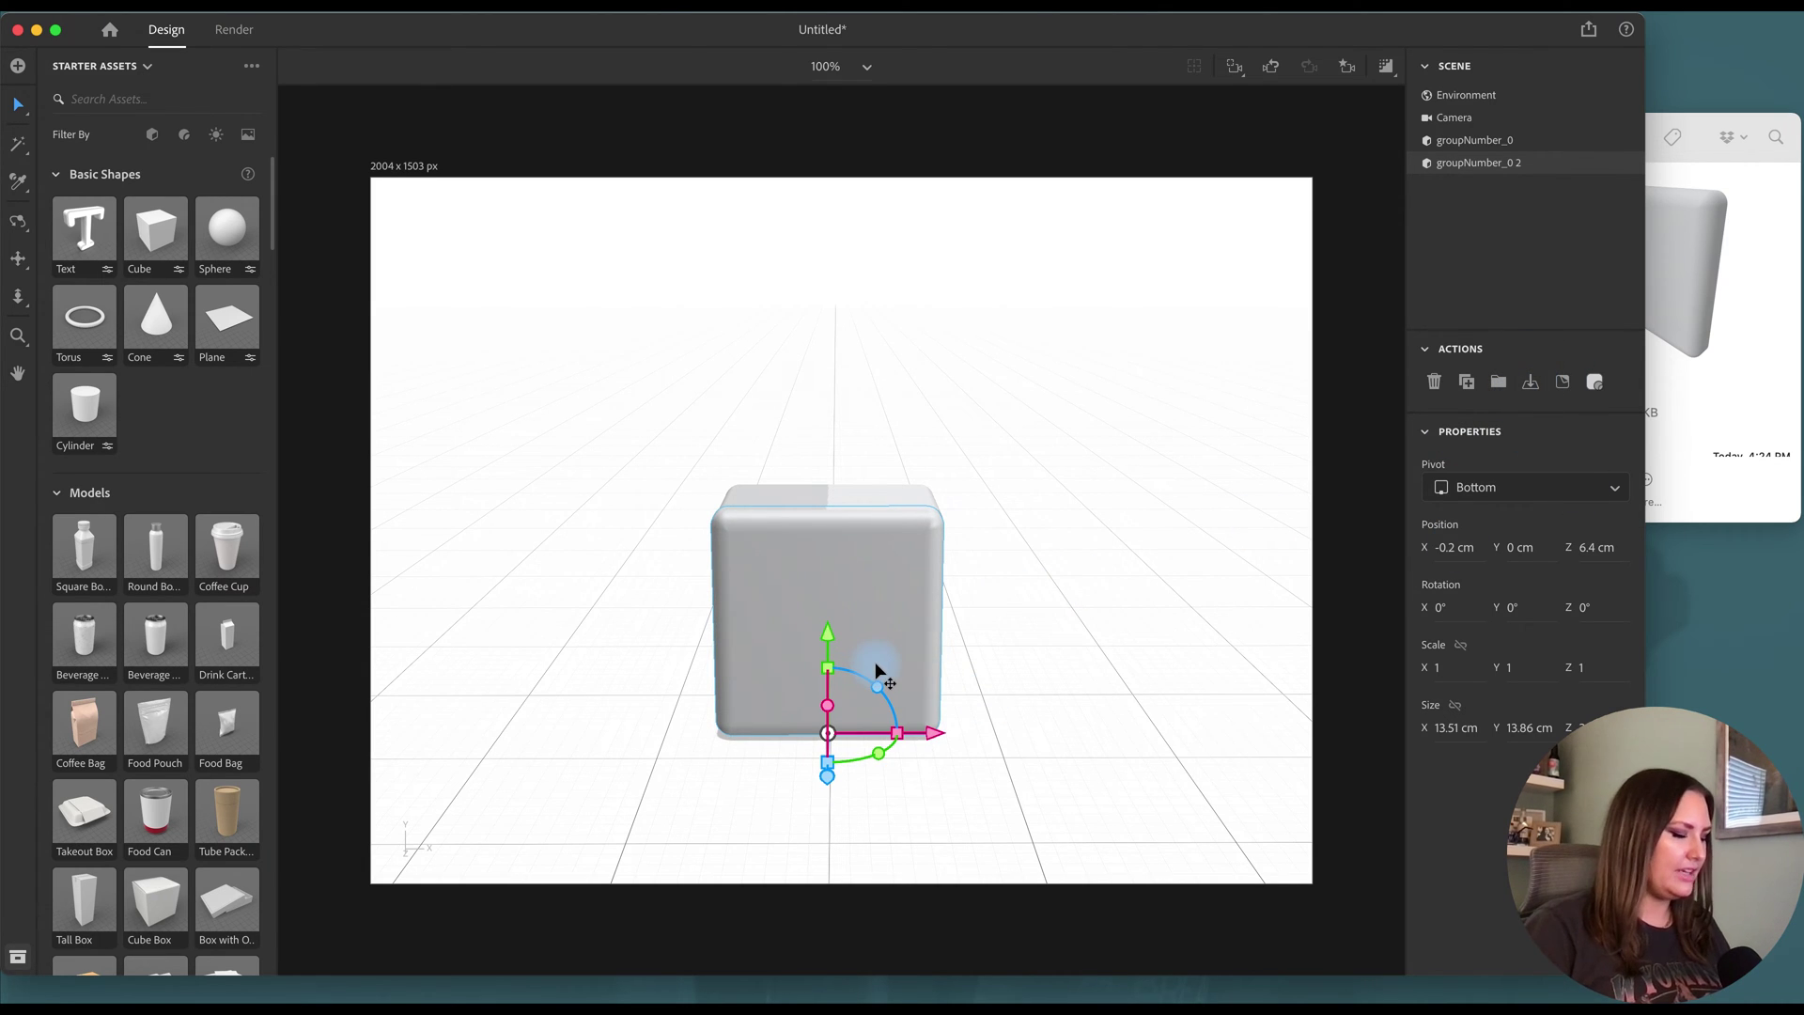
Duplicate the front panel and place the copy on the bottle's back, rotated -180° on Y, at about Z -2.5 cm.
key("super+d")
left_click_drag(874, 758, 594, 644)
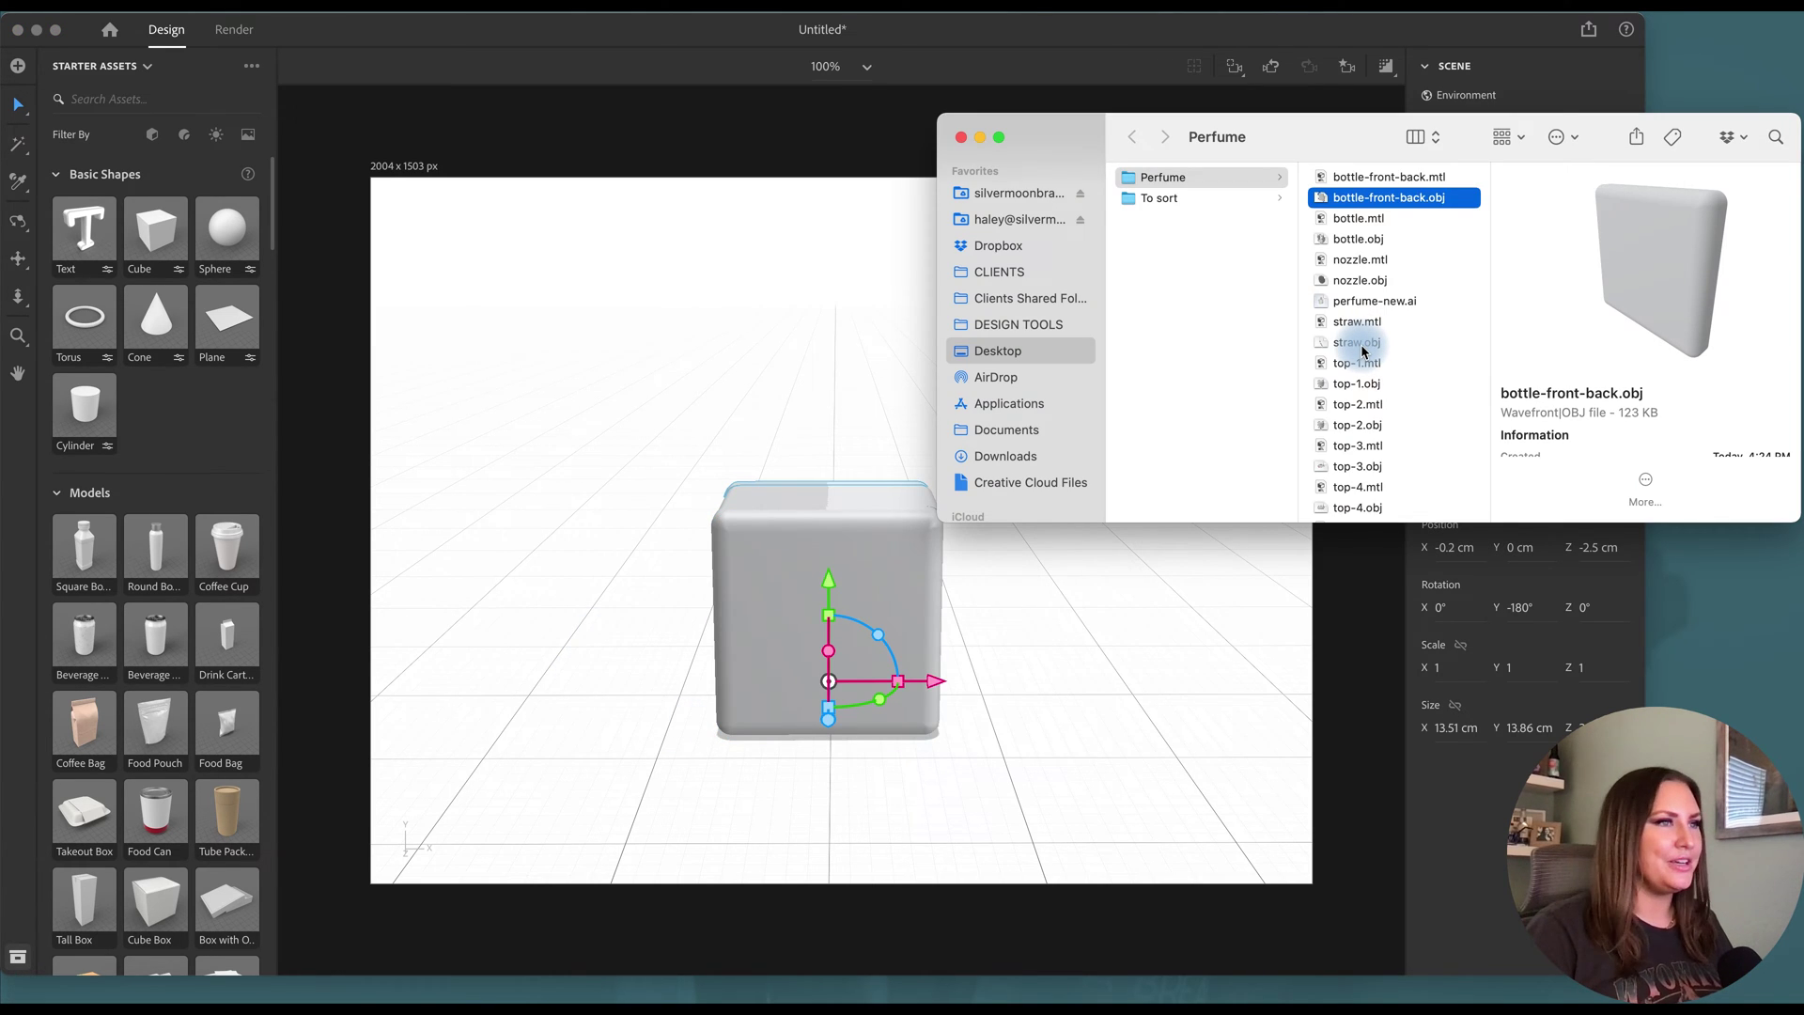
left_click_drag(1362, 351, 1112, 595)
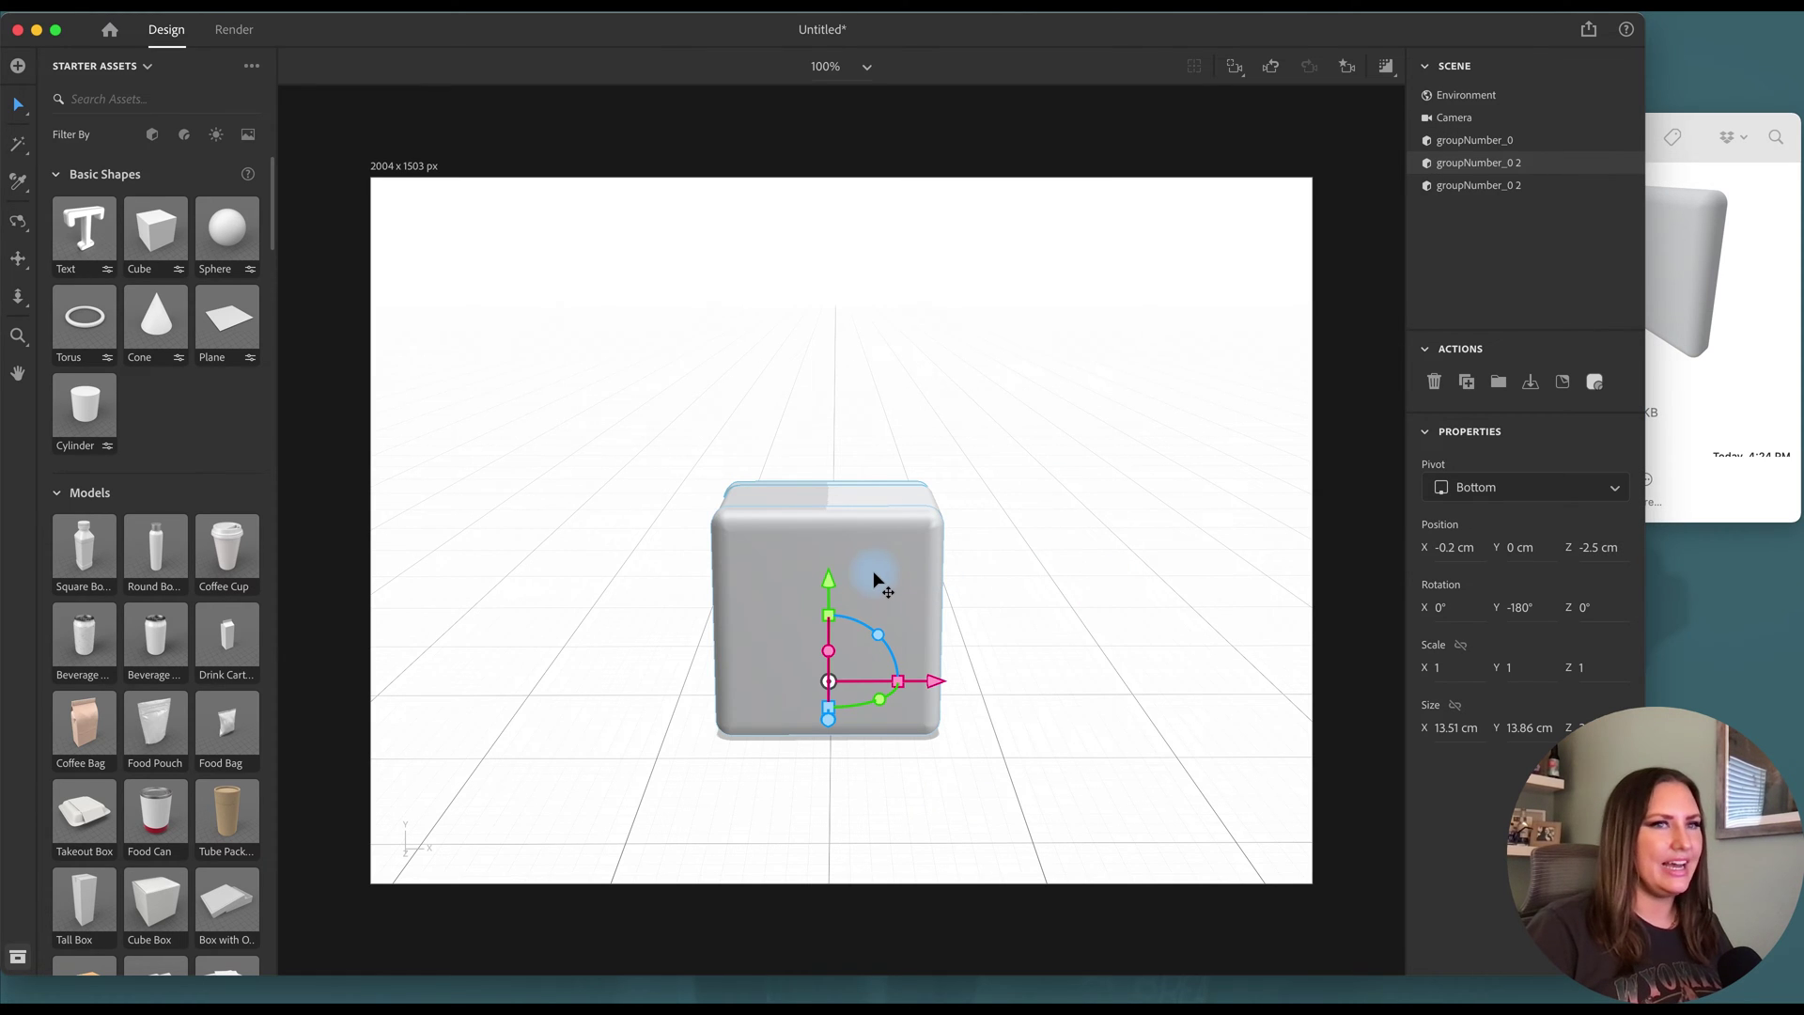
Apply the Glass material from Adobe Standard Materials to the front panel, the back panel and the bottle body.
scroll(123, 510, "down", 14)
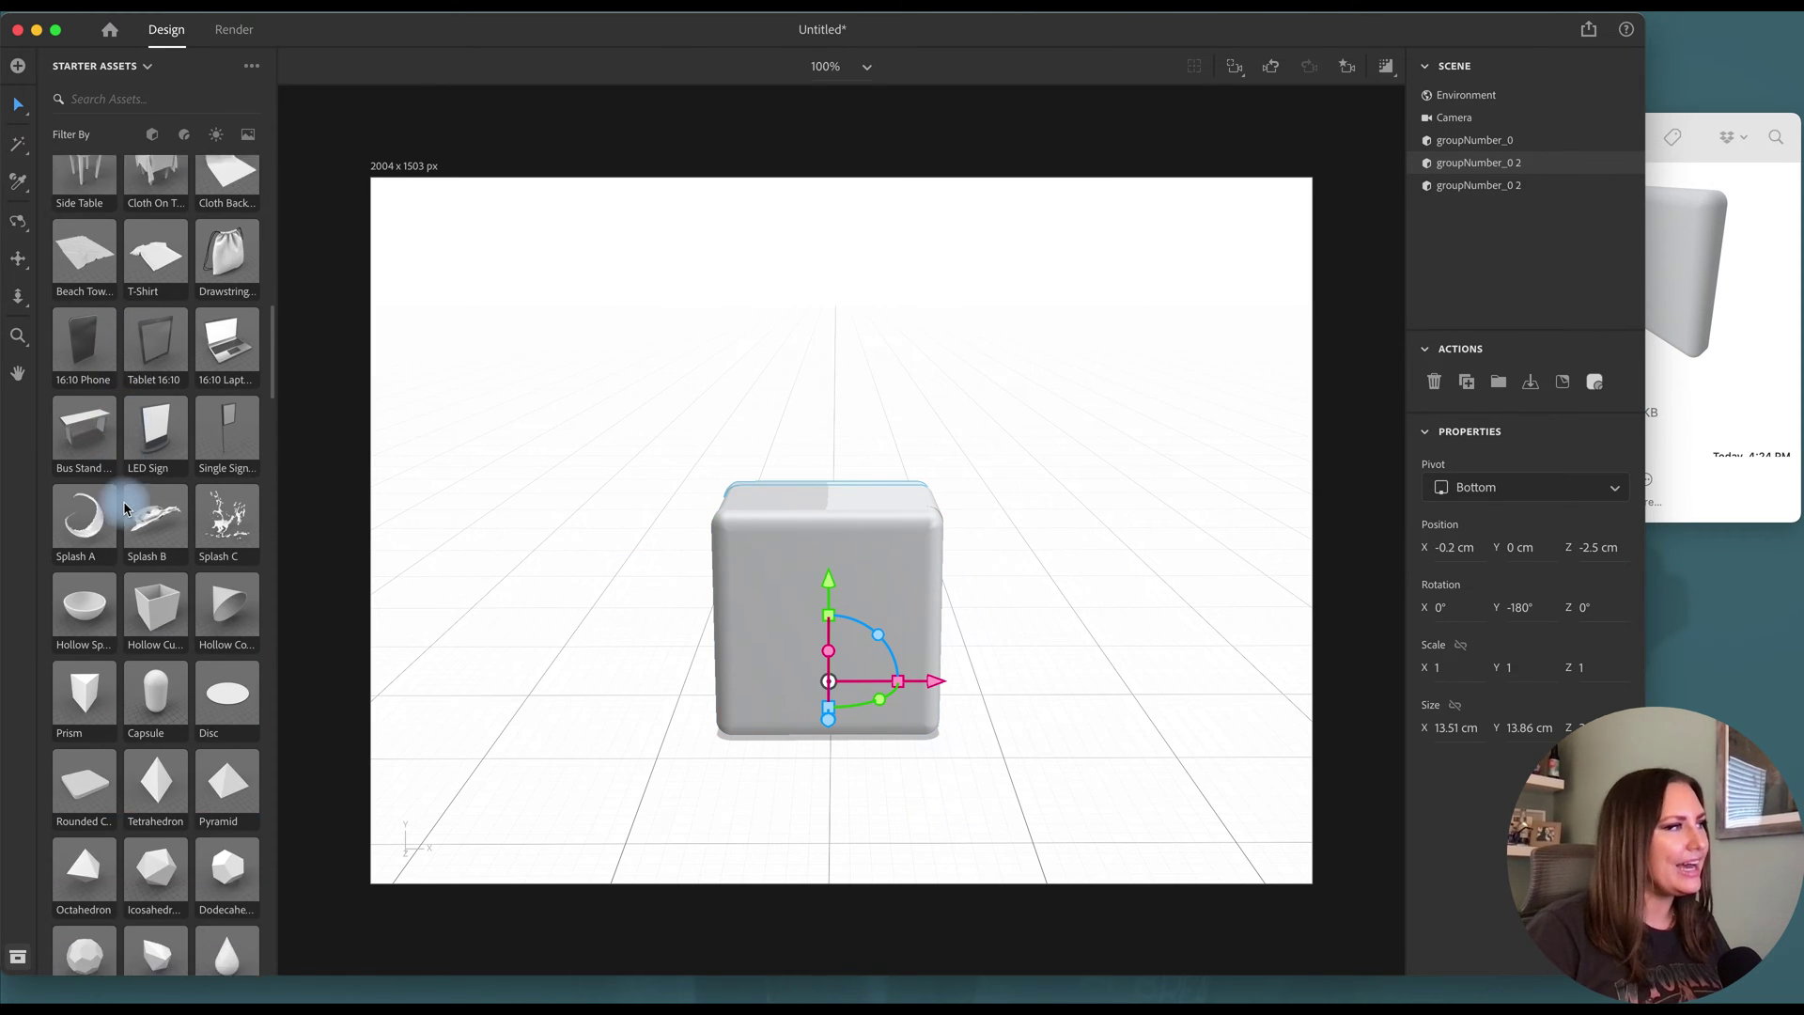
scroll(125, 508, "down", 8)
left_click_drag(83, 413, 782, 573)
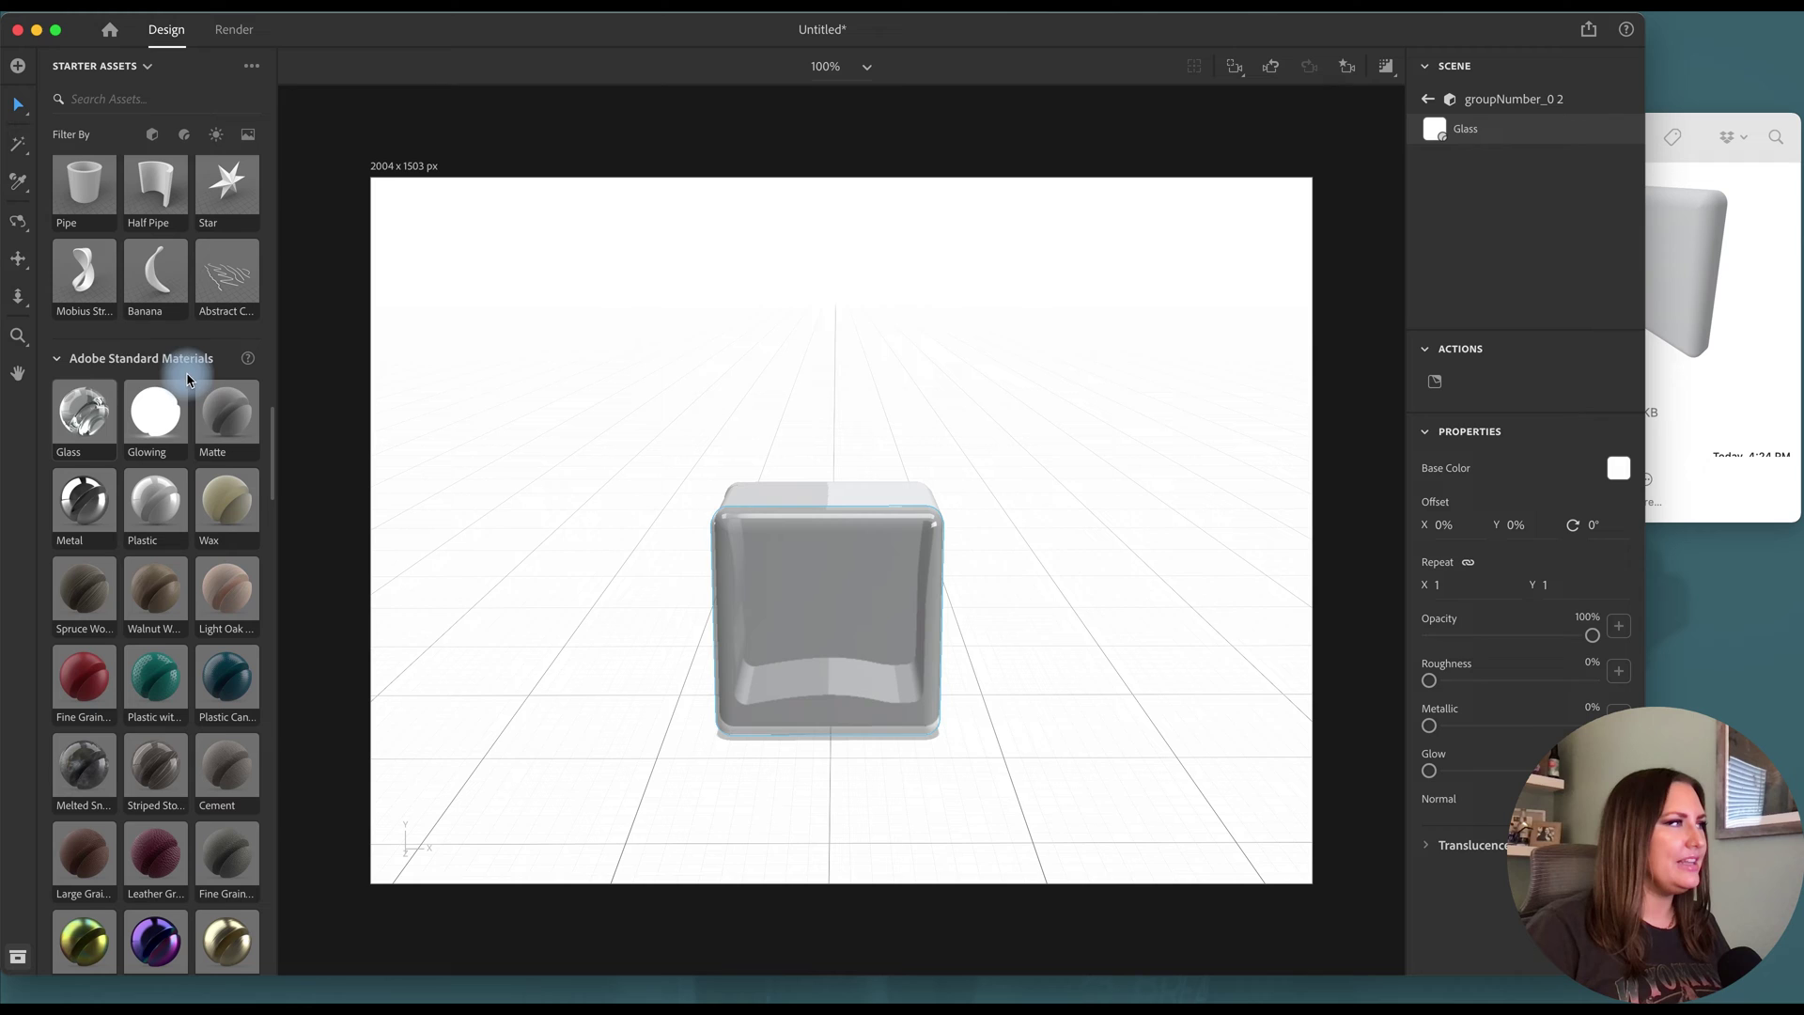
left_click_drag(84, 437, 1158, 371)
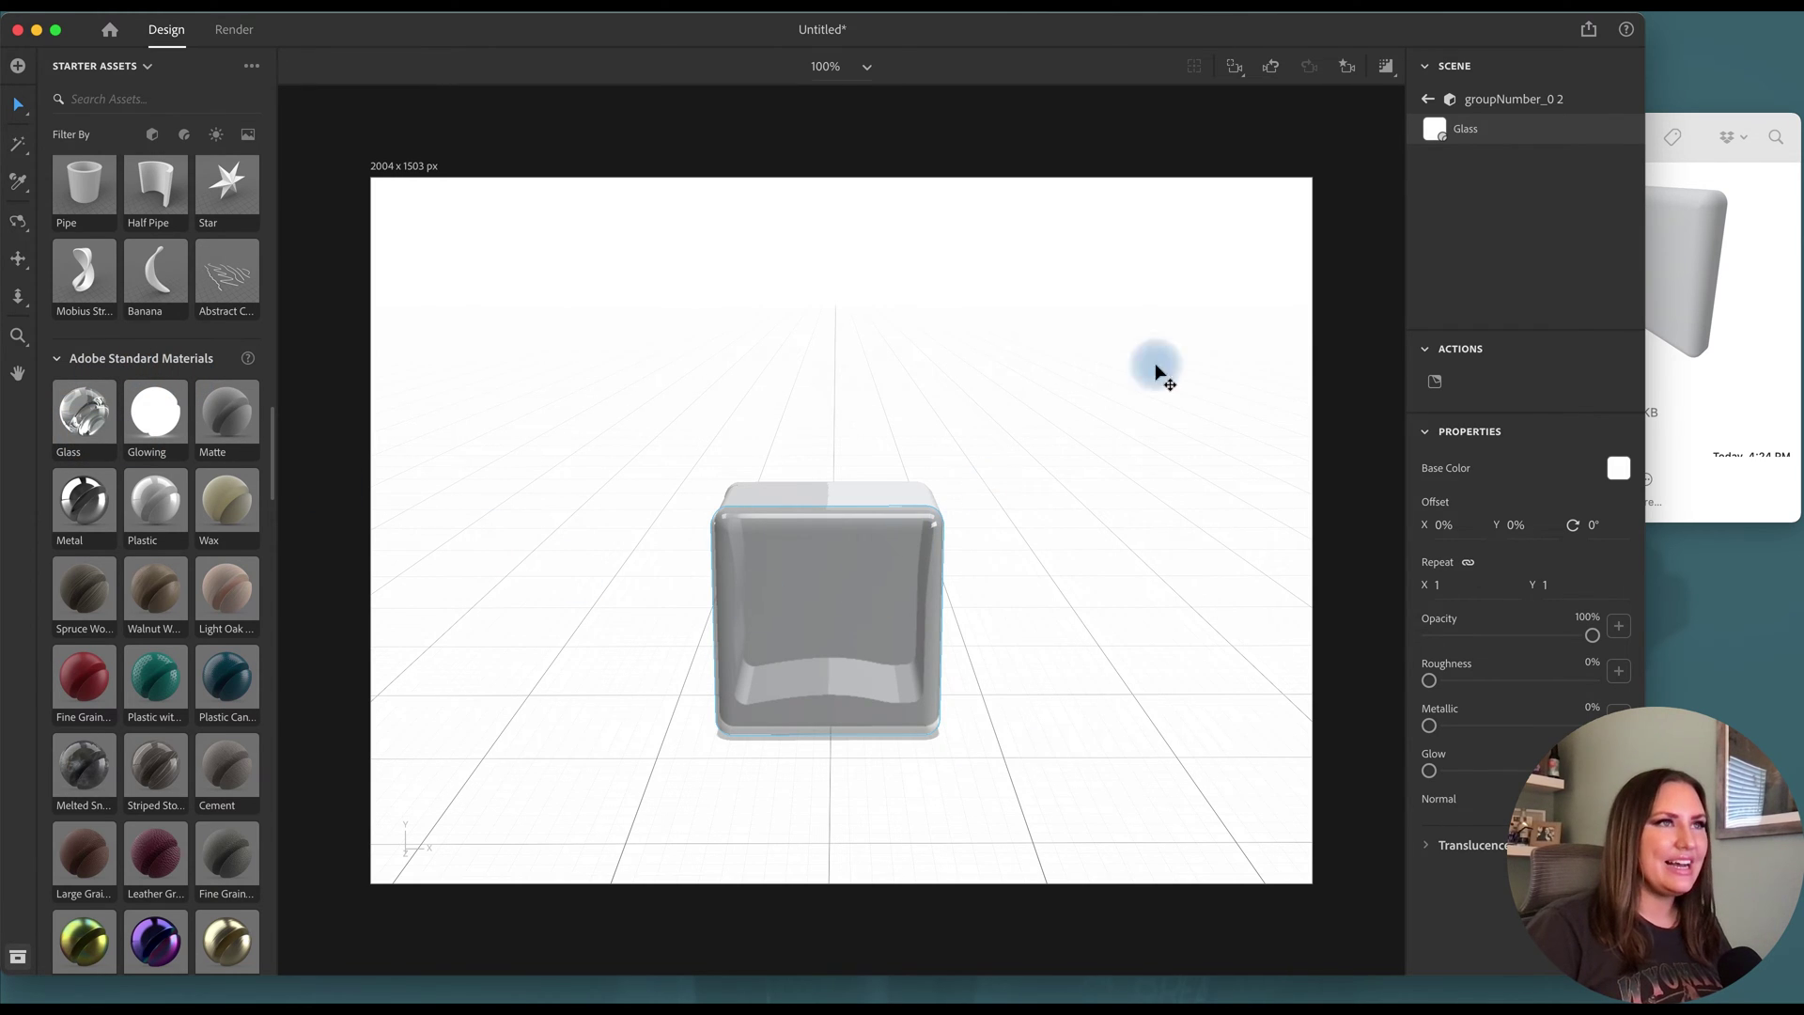
left_click(1428, 99)
left_click_drag(82, 427, 1491, 164)
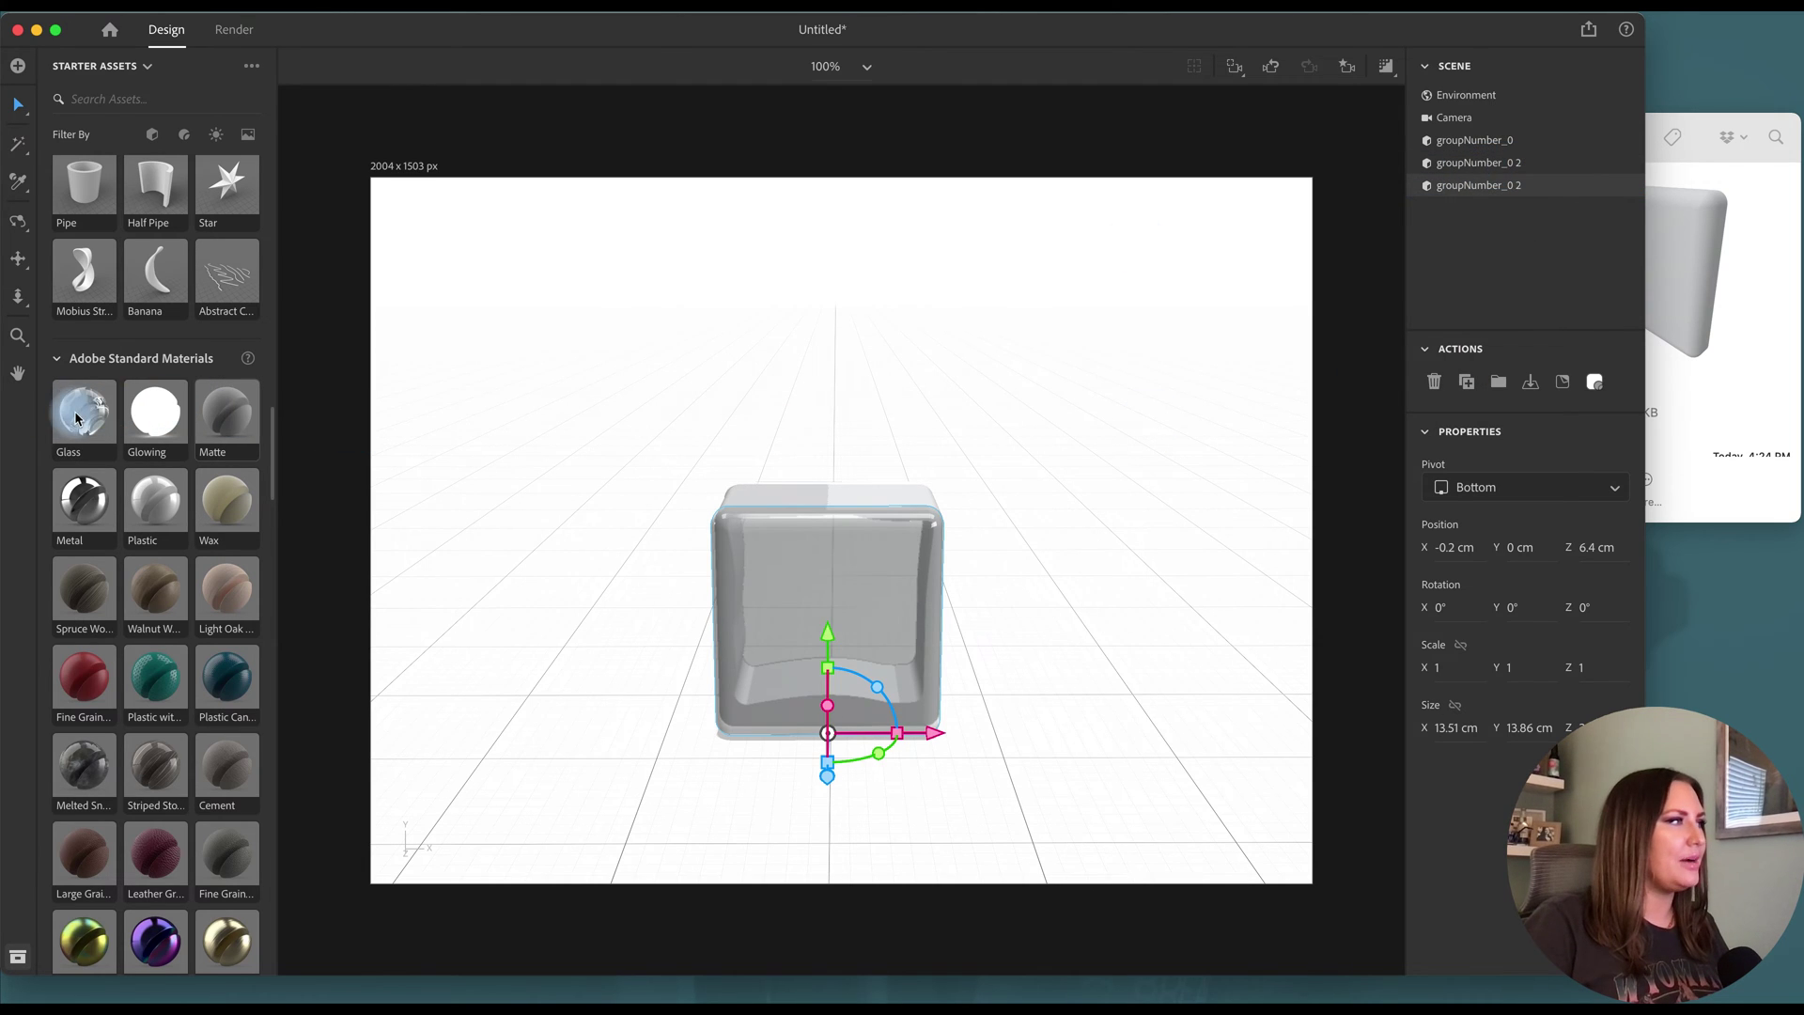
left_click_drag(82, 414, 1482, 158)
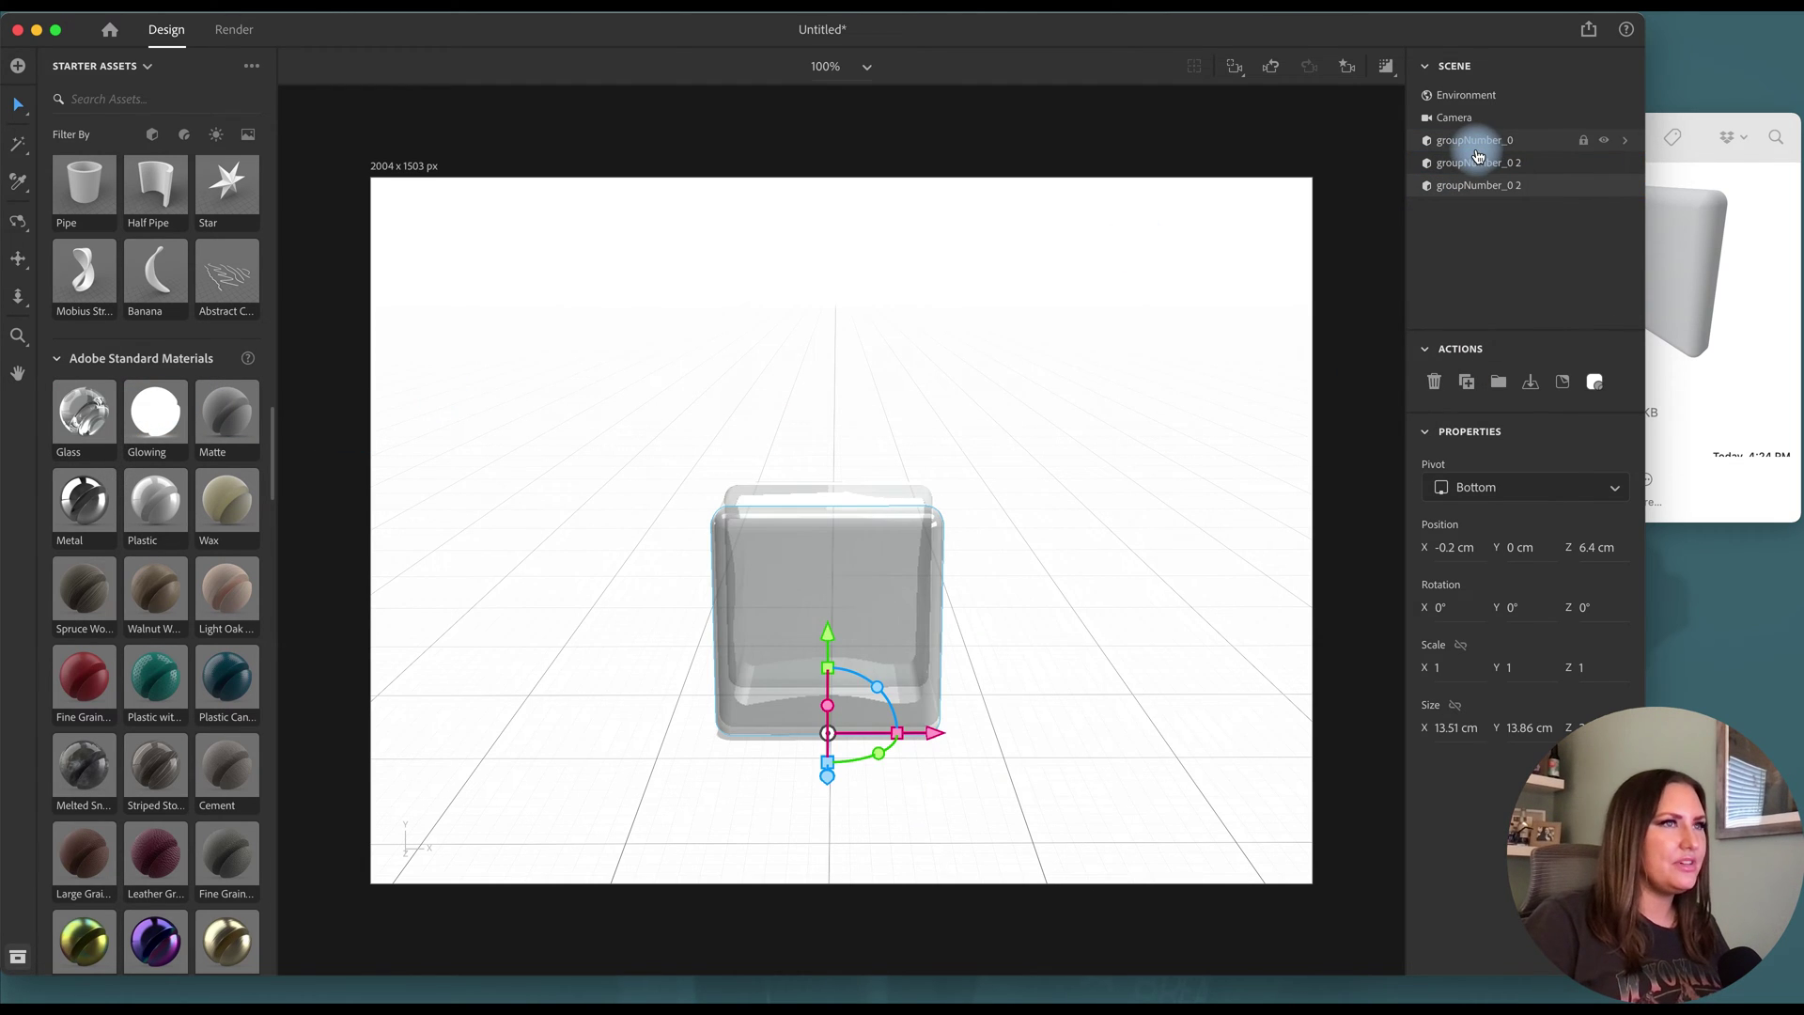
Rename the three scene objects as bottle, bottle back and bottle front.
left_click(1462, 153)
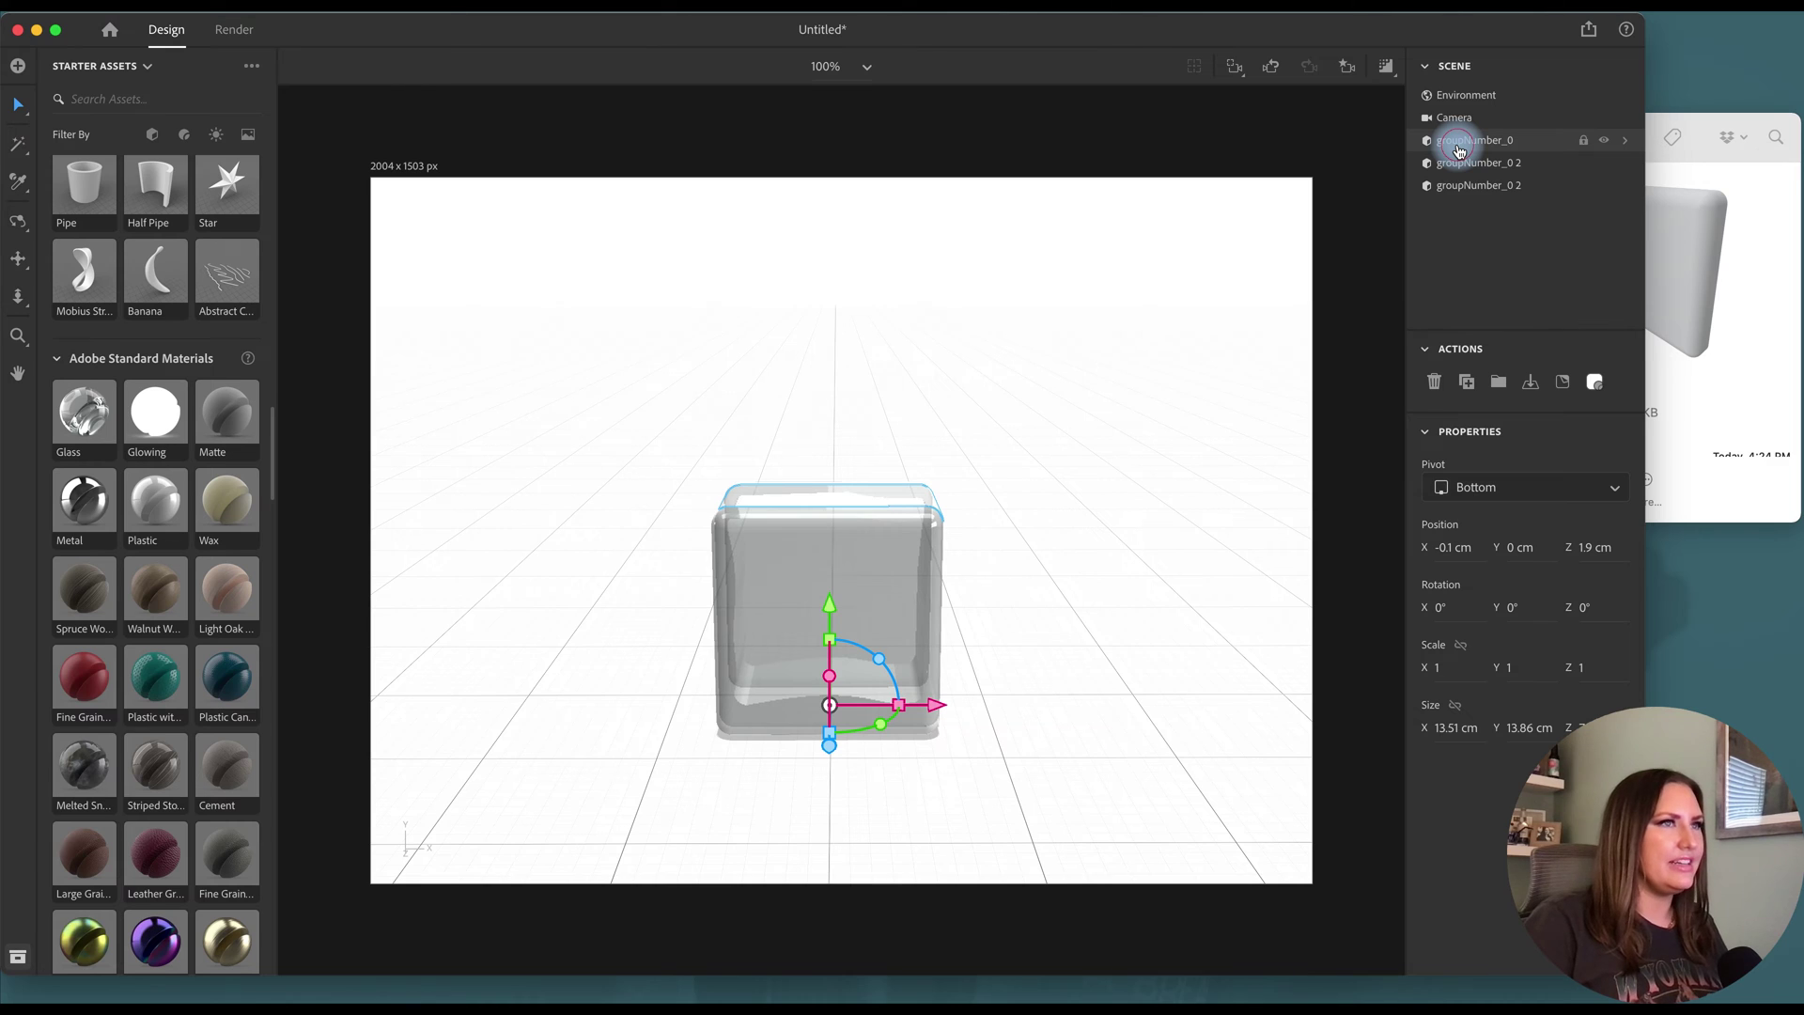
double_click(1459, 150)
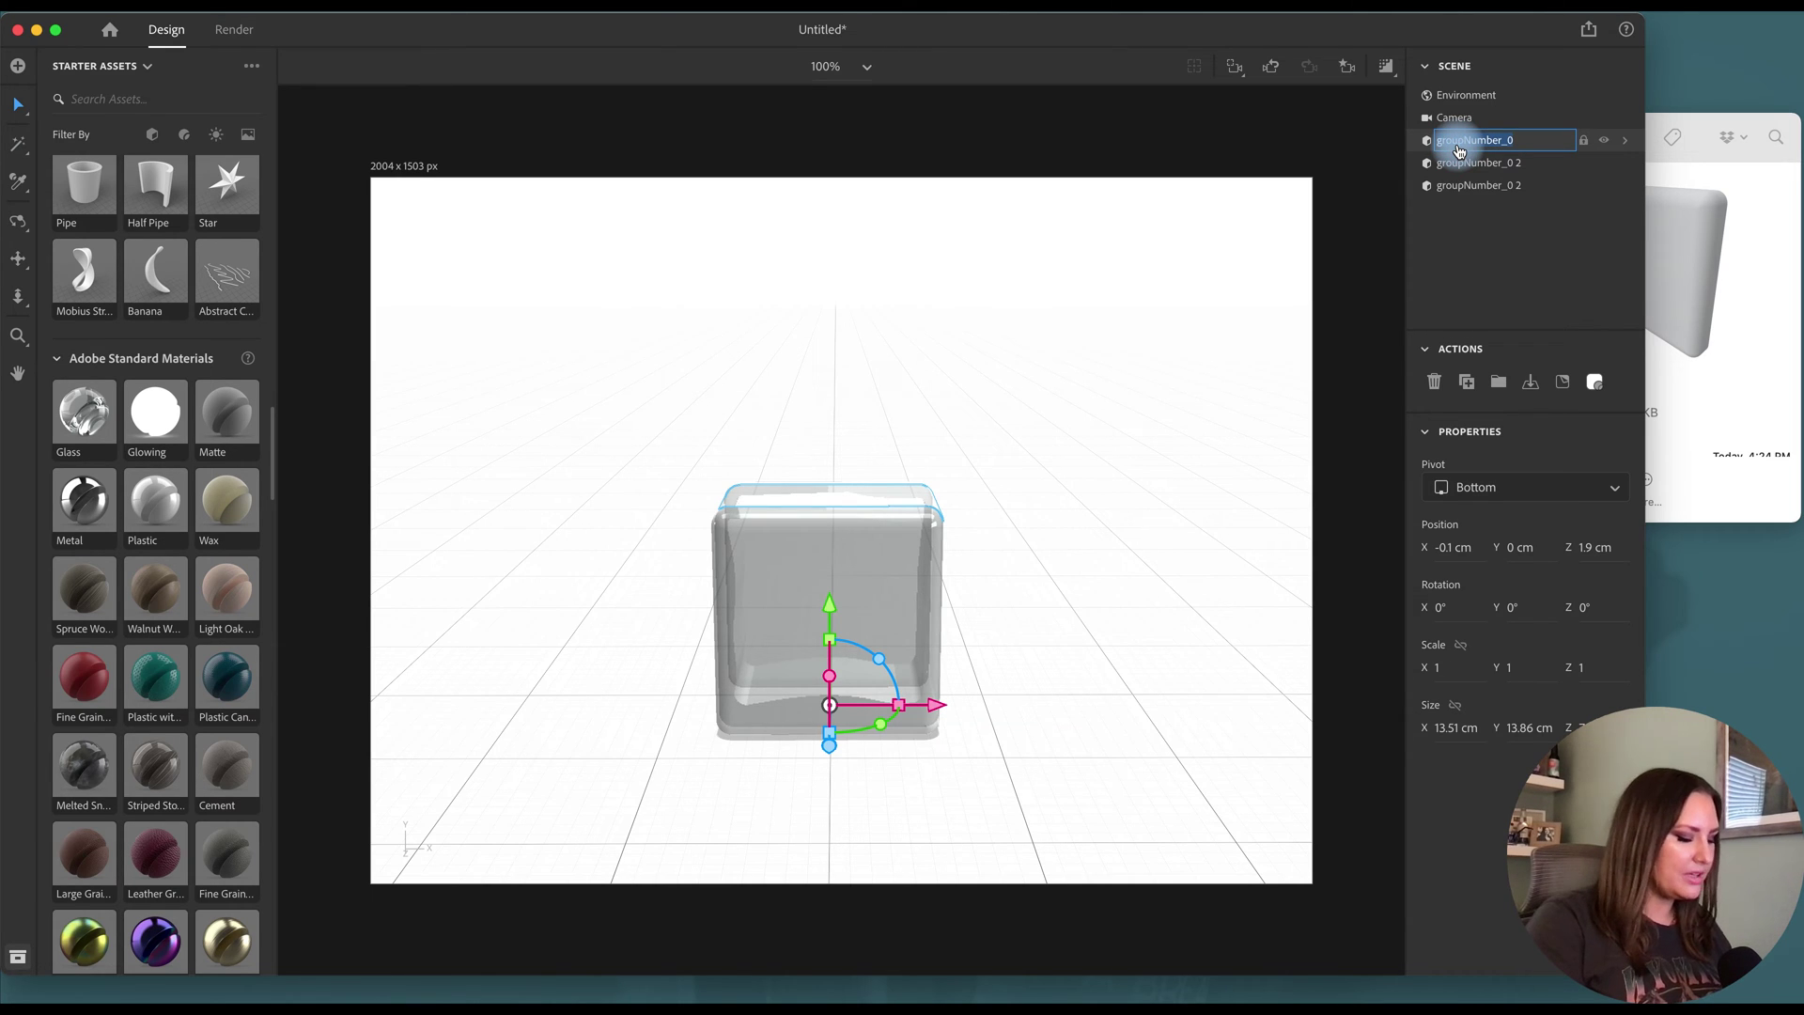
type("b")
type("ottle")
key("Return")
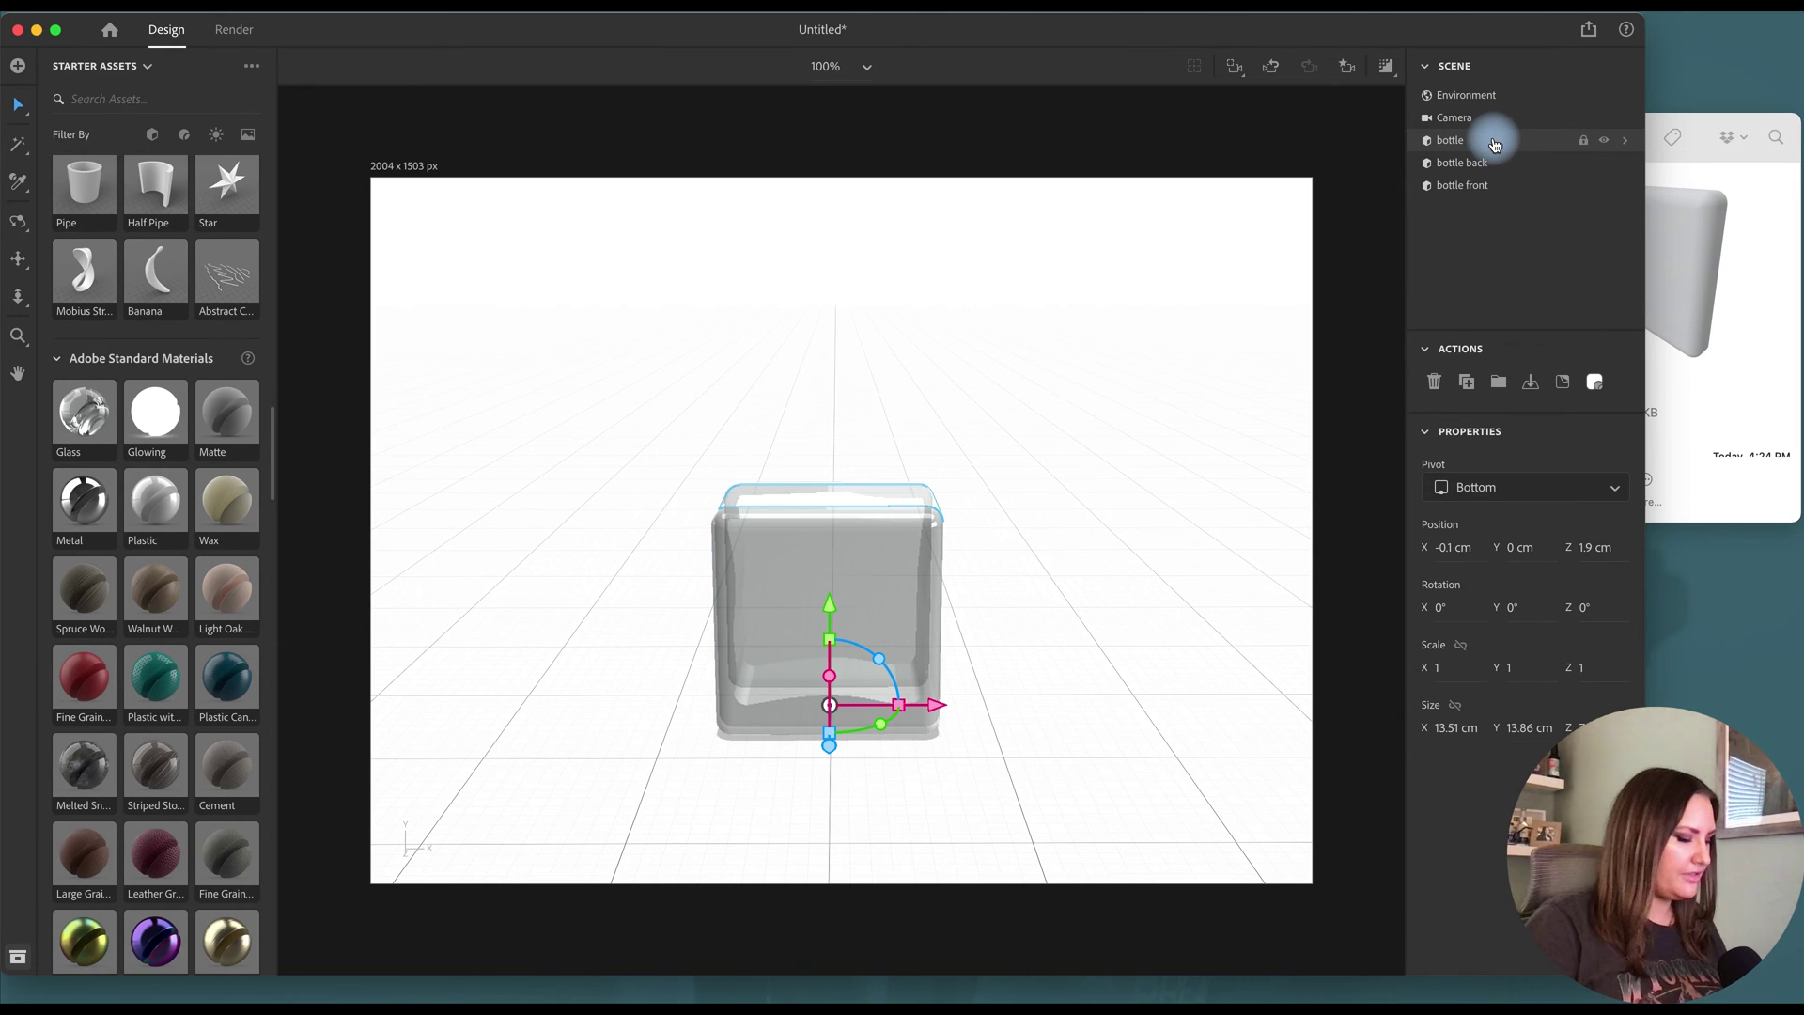
Select all three bottle parts and align their centers on the X axis.
left_click(1503, 173, "shift")
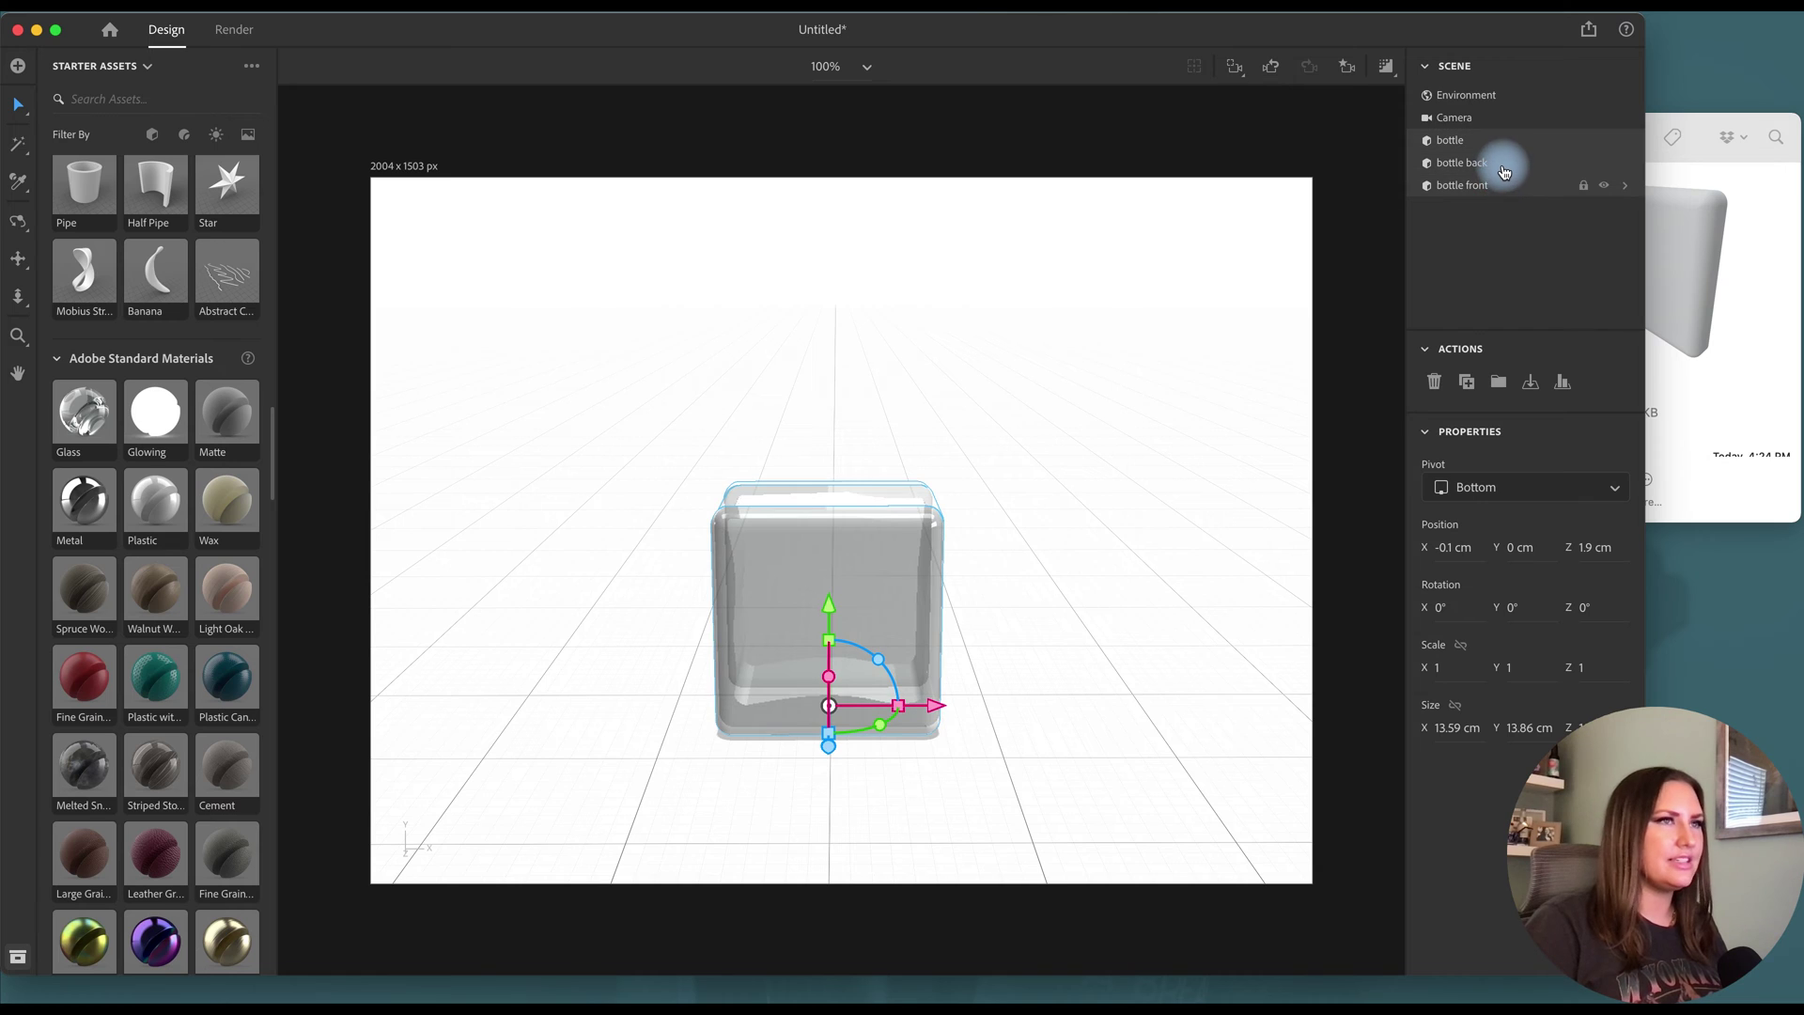
left_click(1563, 381)
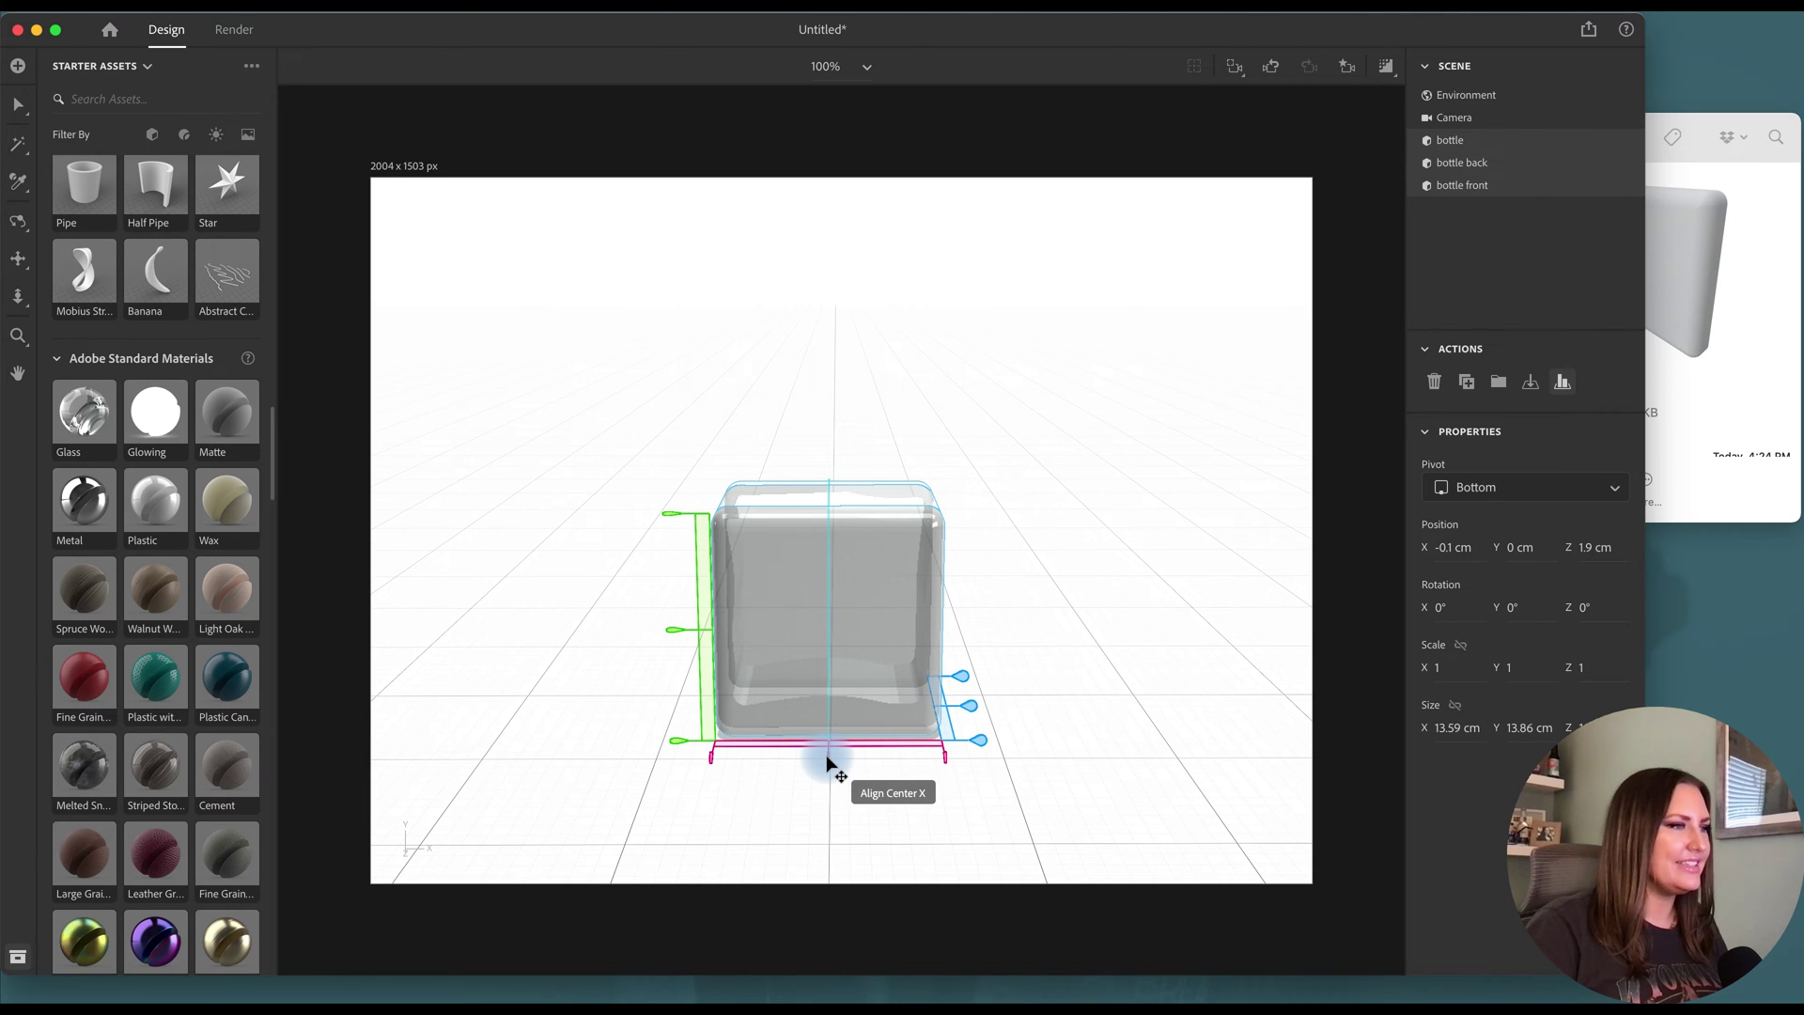
Examine the glass bottle in render preview from a lower front angle and restore the Front camera bookmark.
left_click(18, 221)
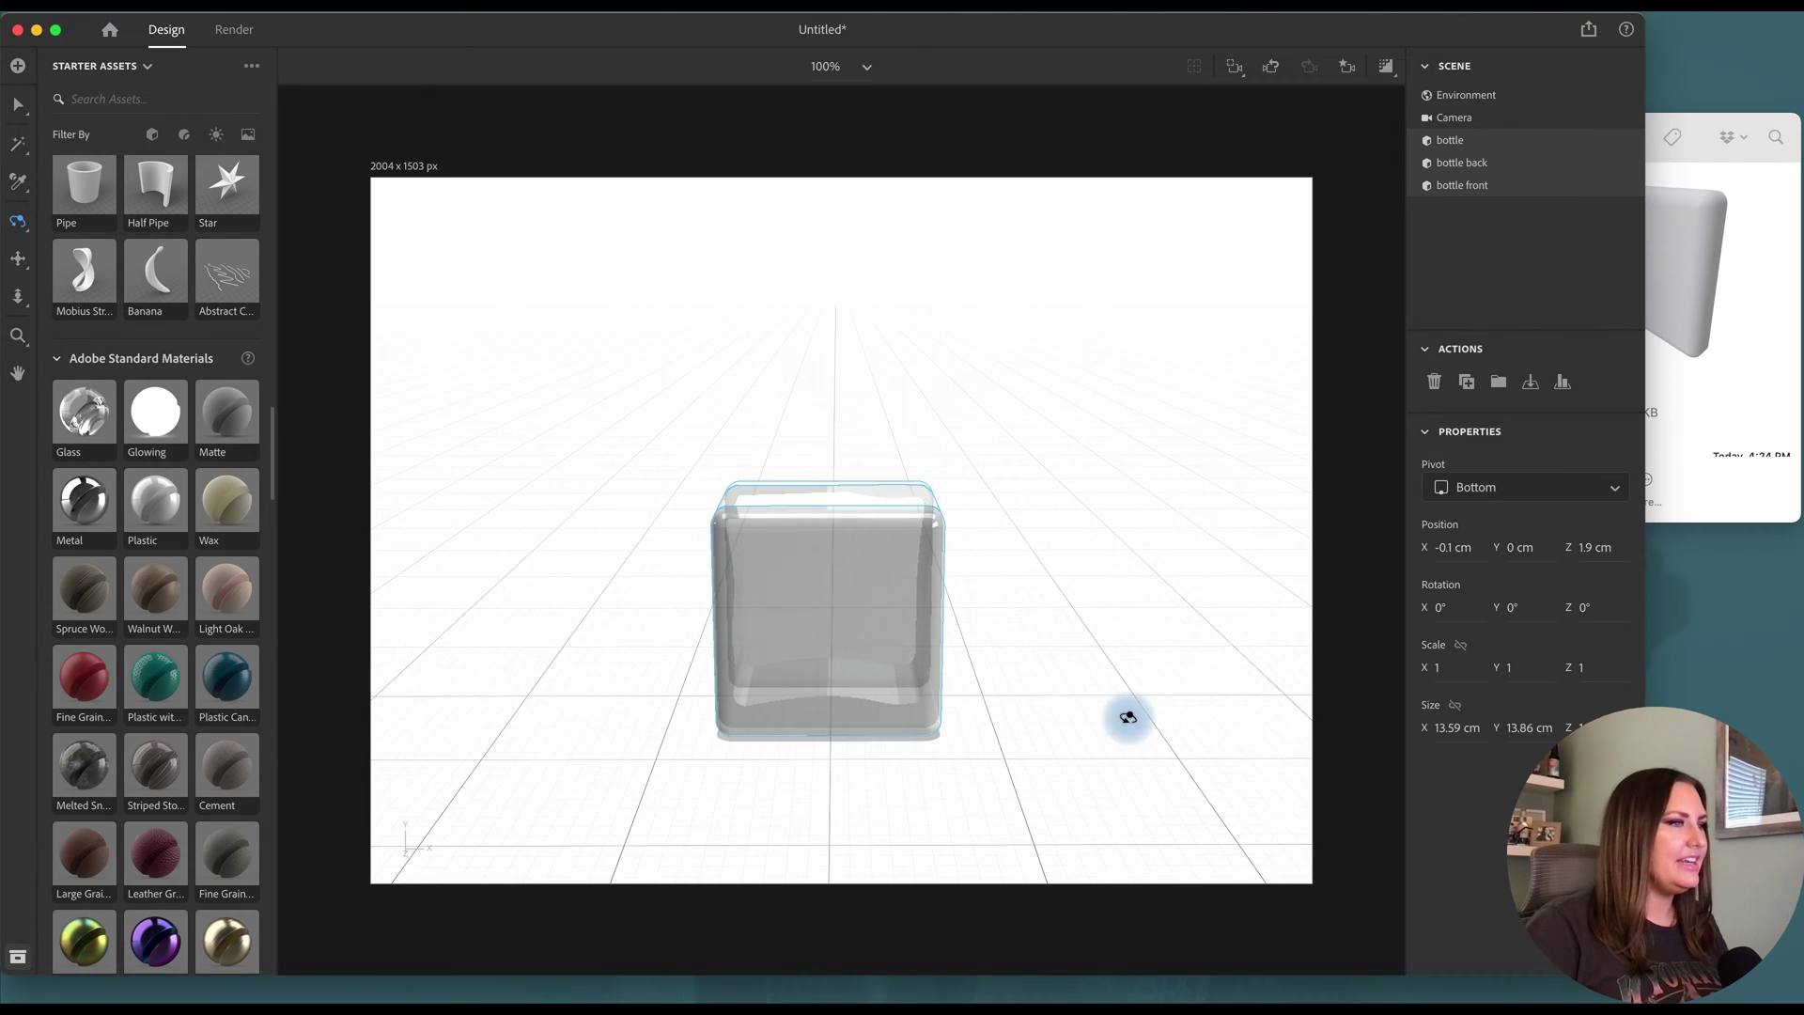
left_click_drag(1128, 717, 1099, 673)
key("v")
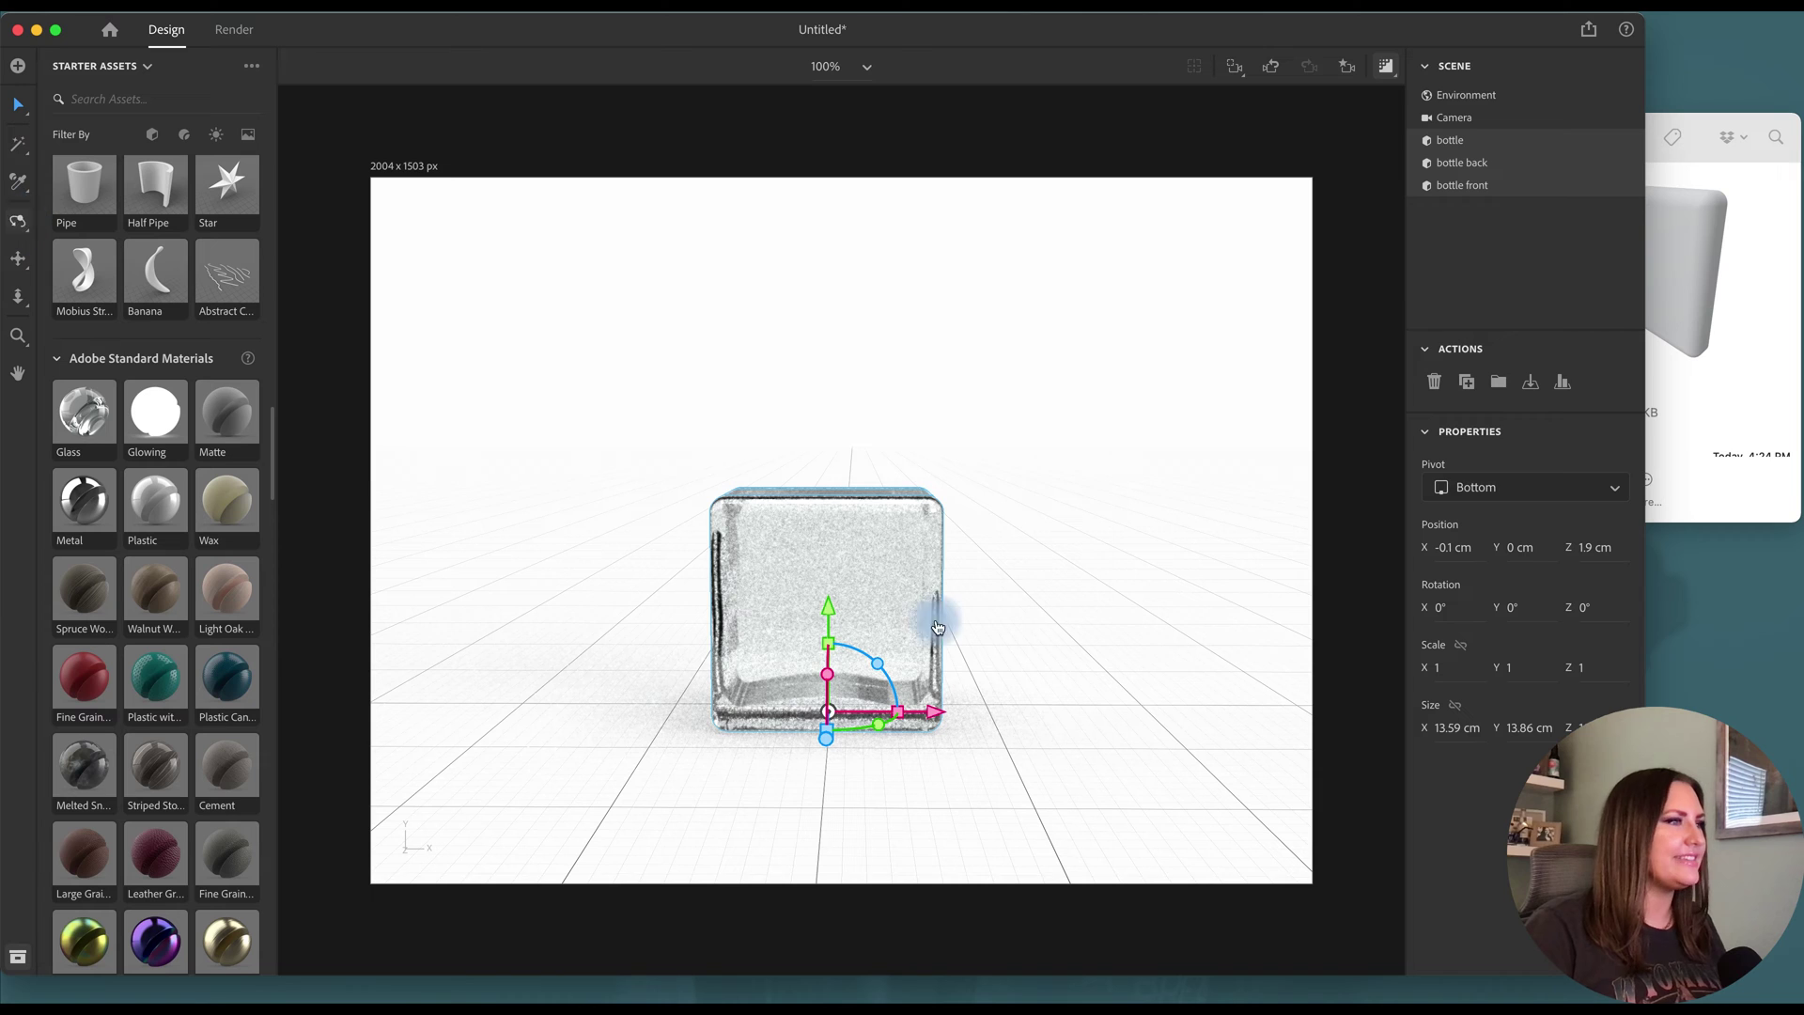
key("1")
mouse_move(1096, 717)
left_mouse_down()
mouse_move(1002, 717)
mouse_move(1075, 725)
left_mouse_up()
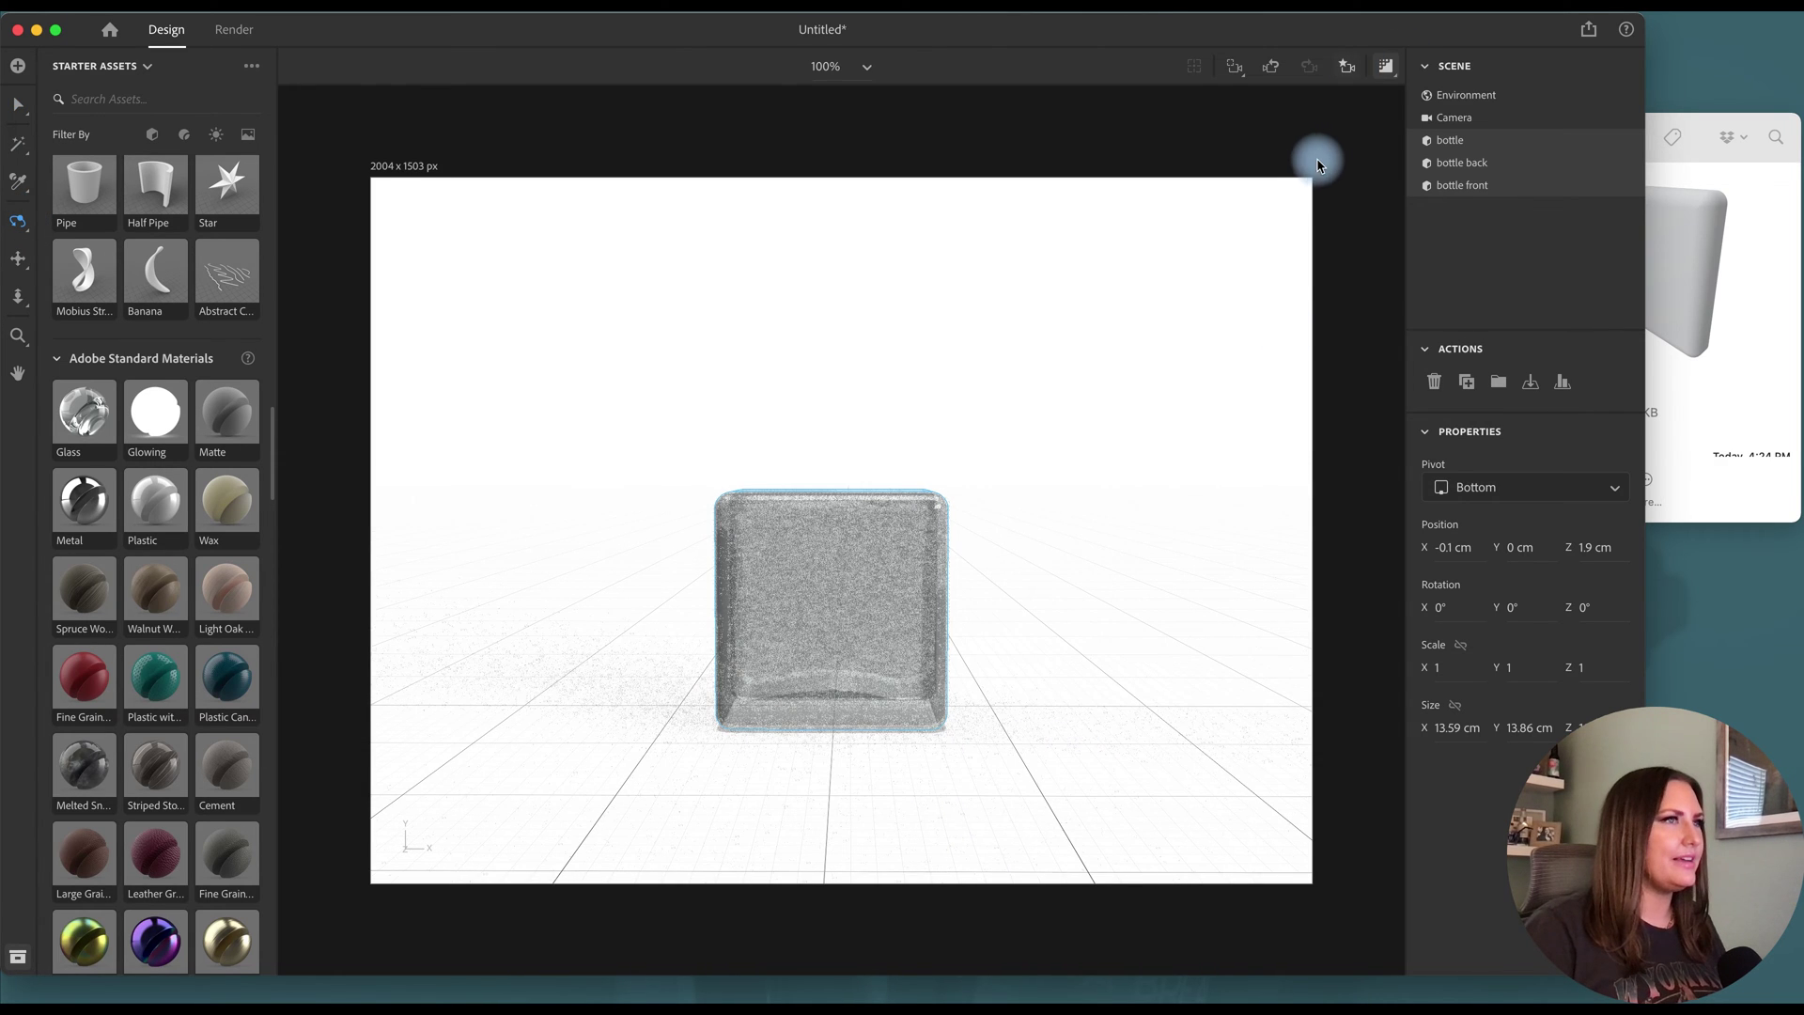
left_click(1348, 66)
left_click(1225, 135)
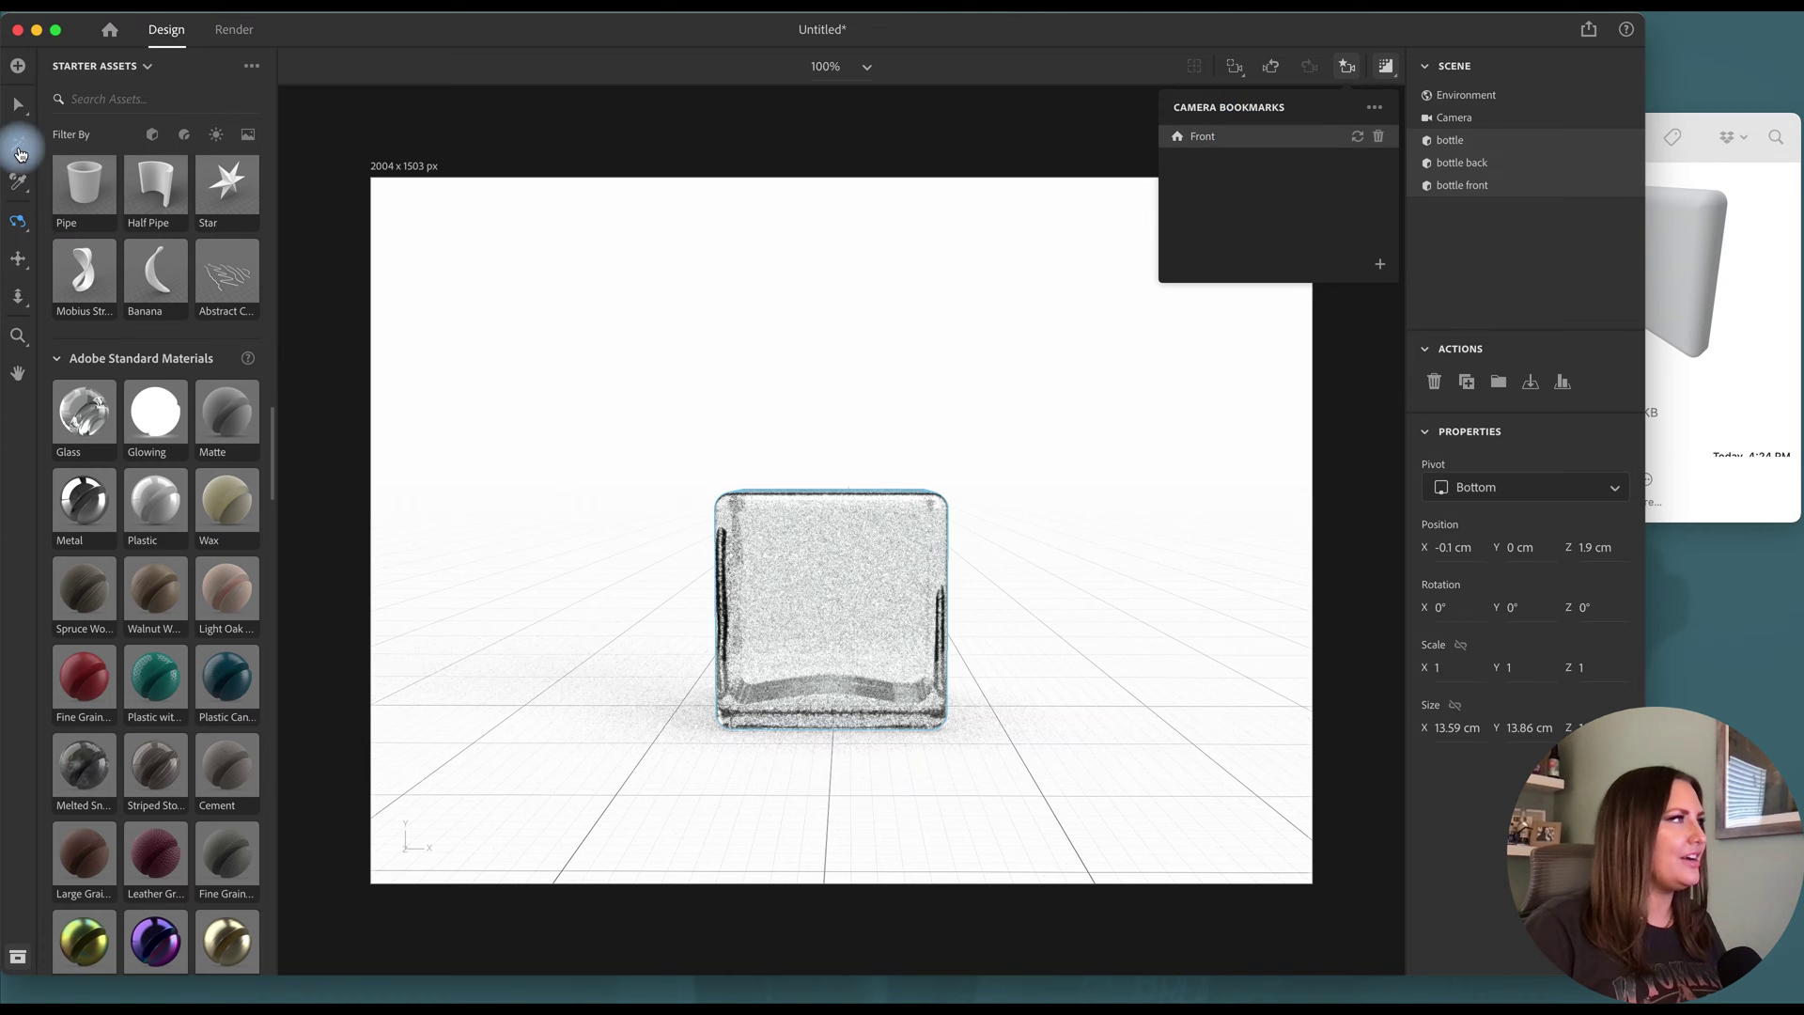
left_click(18, 104)
left_click(1359, 309)
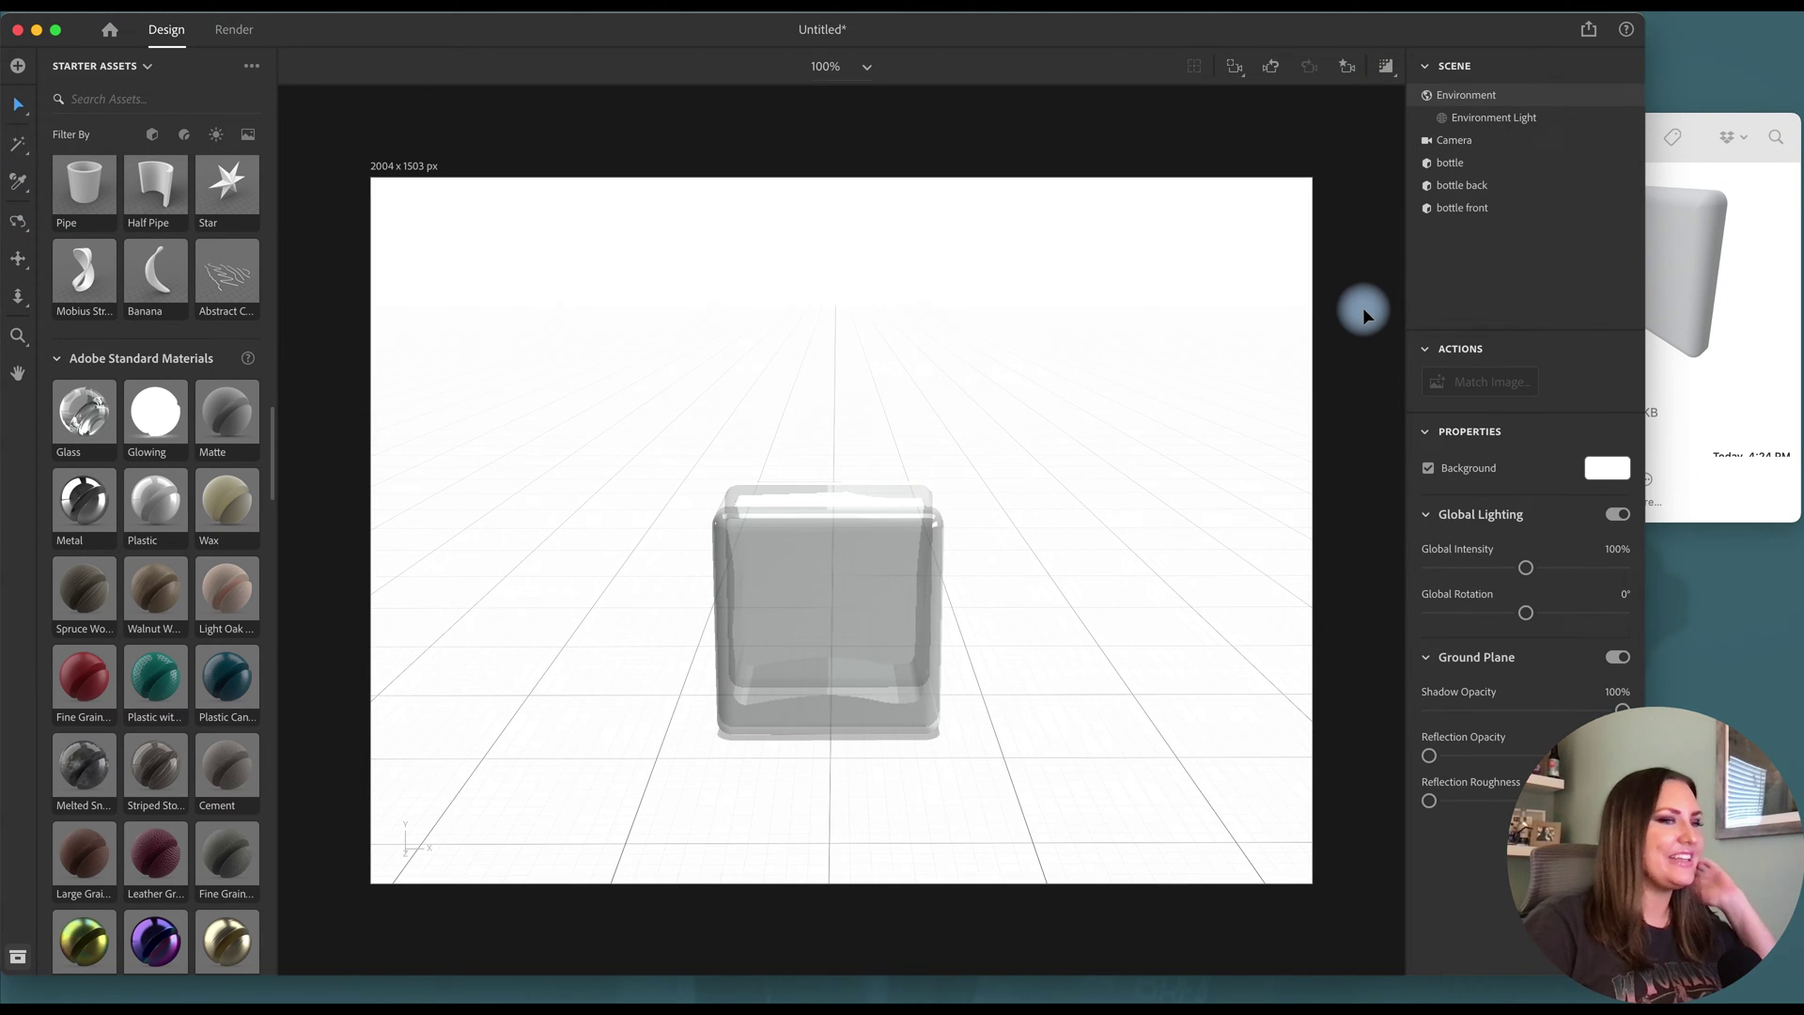
Import straw.obj from the Perfume folder beside the bottle at about X 12.7 cm, Z 3.9 cm.
left_click(1711, 282)
left_click_drag(1357, 255, 1031, 635)
Import top-6.obj from the Perfume folder and position it inside the bottle's upper area at about X 0.1 cm, Y 12.1 cm, Z 4.9 cm.
left_click(1730, 503)
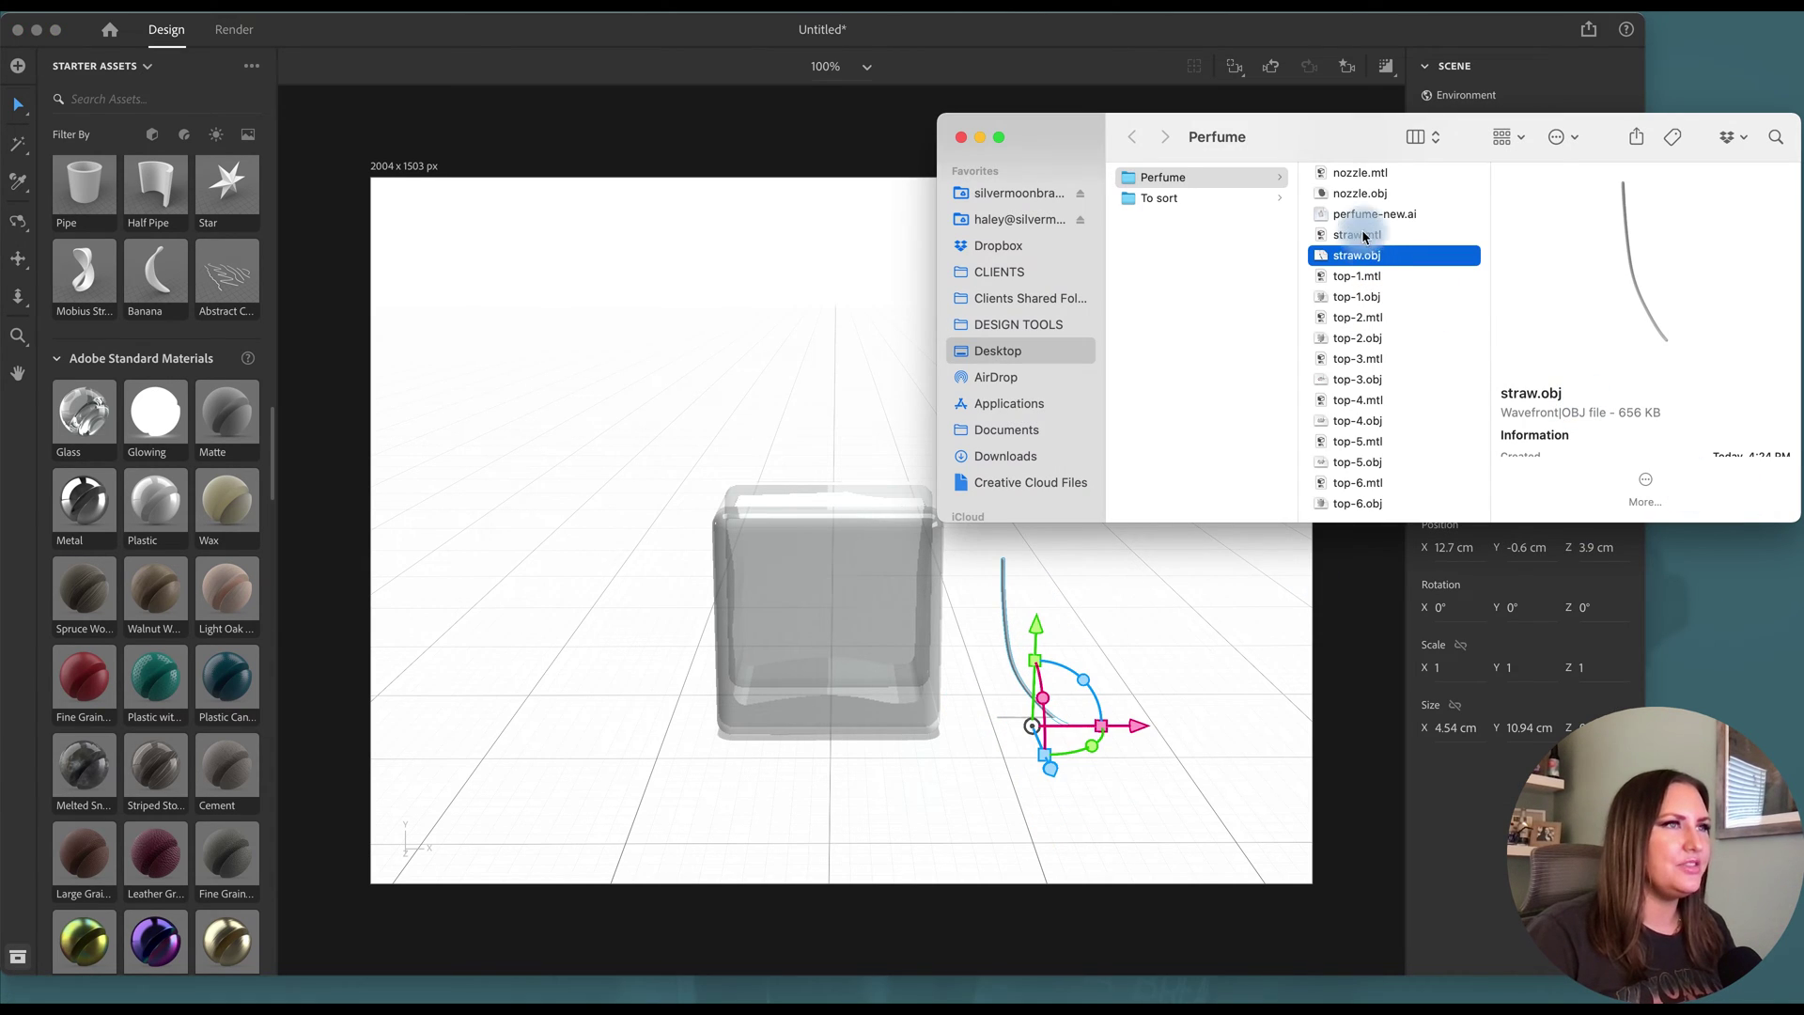
left_click(1351, 499)
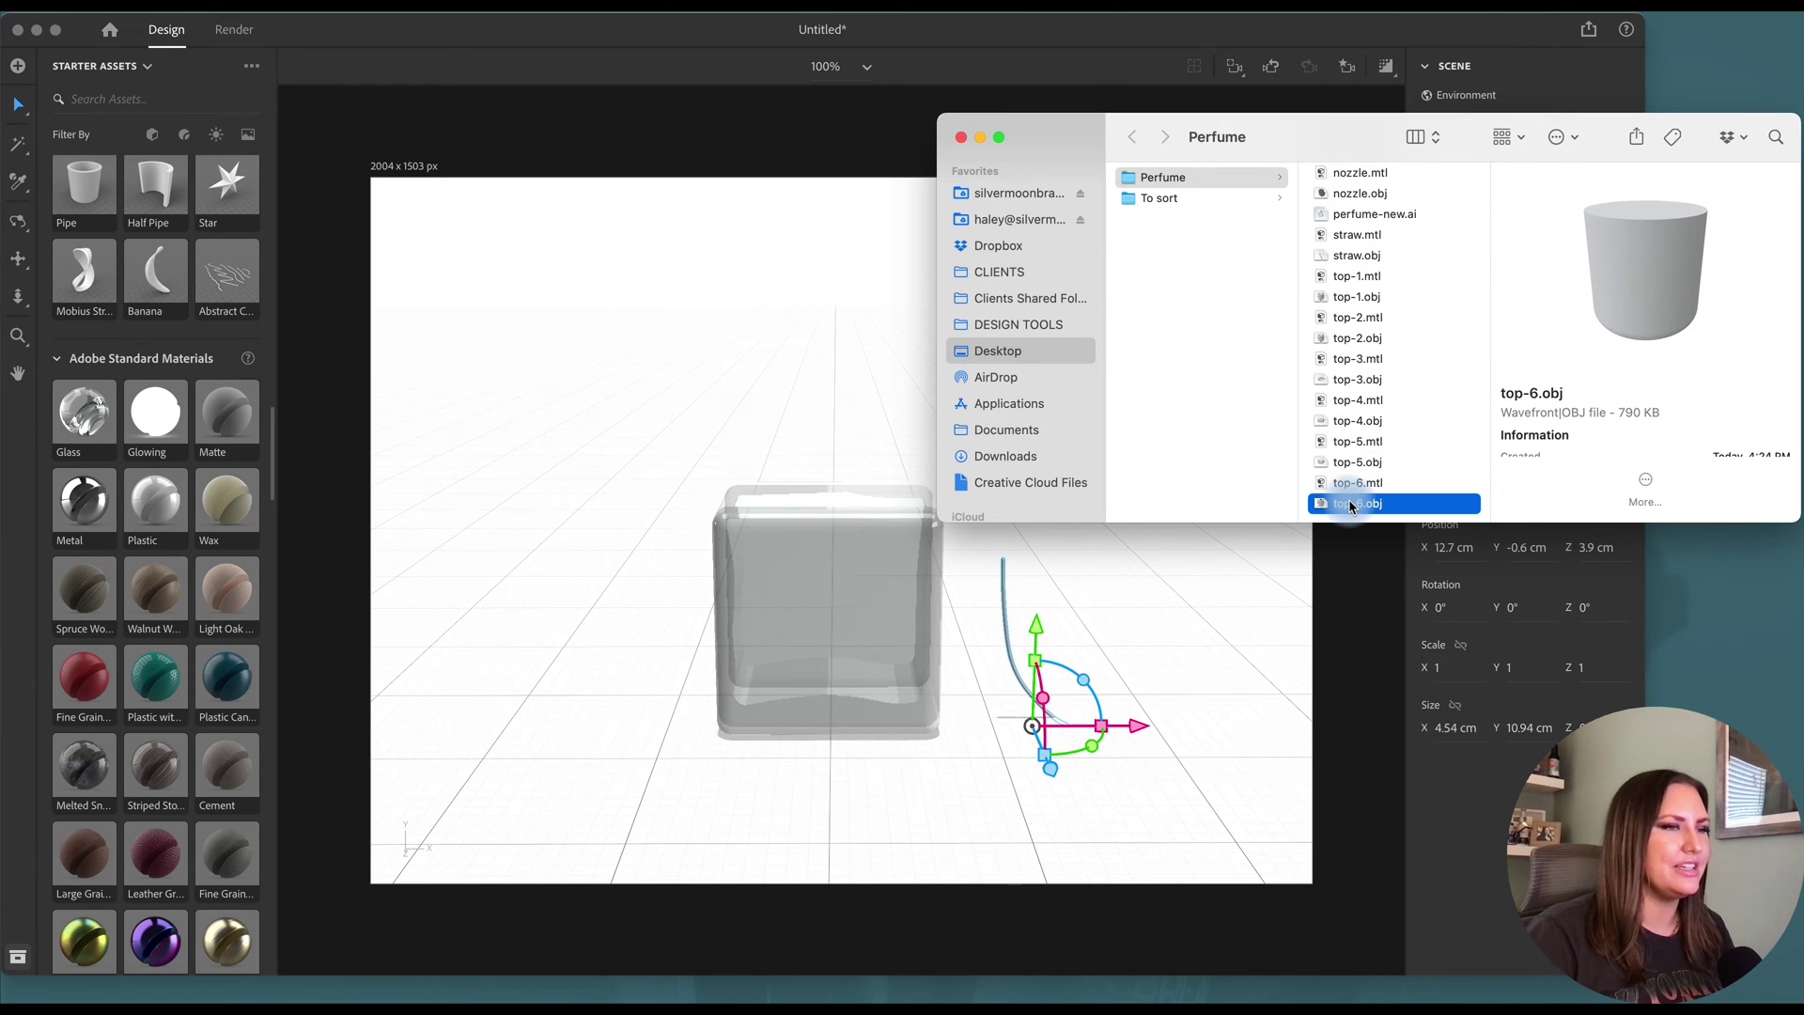
left_click_drag(1350, 500, 825, 759)
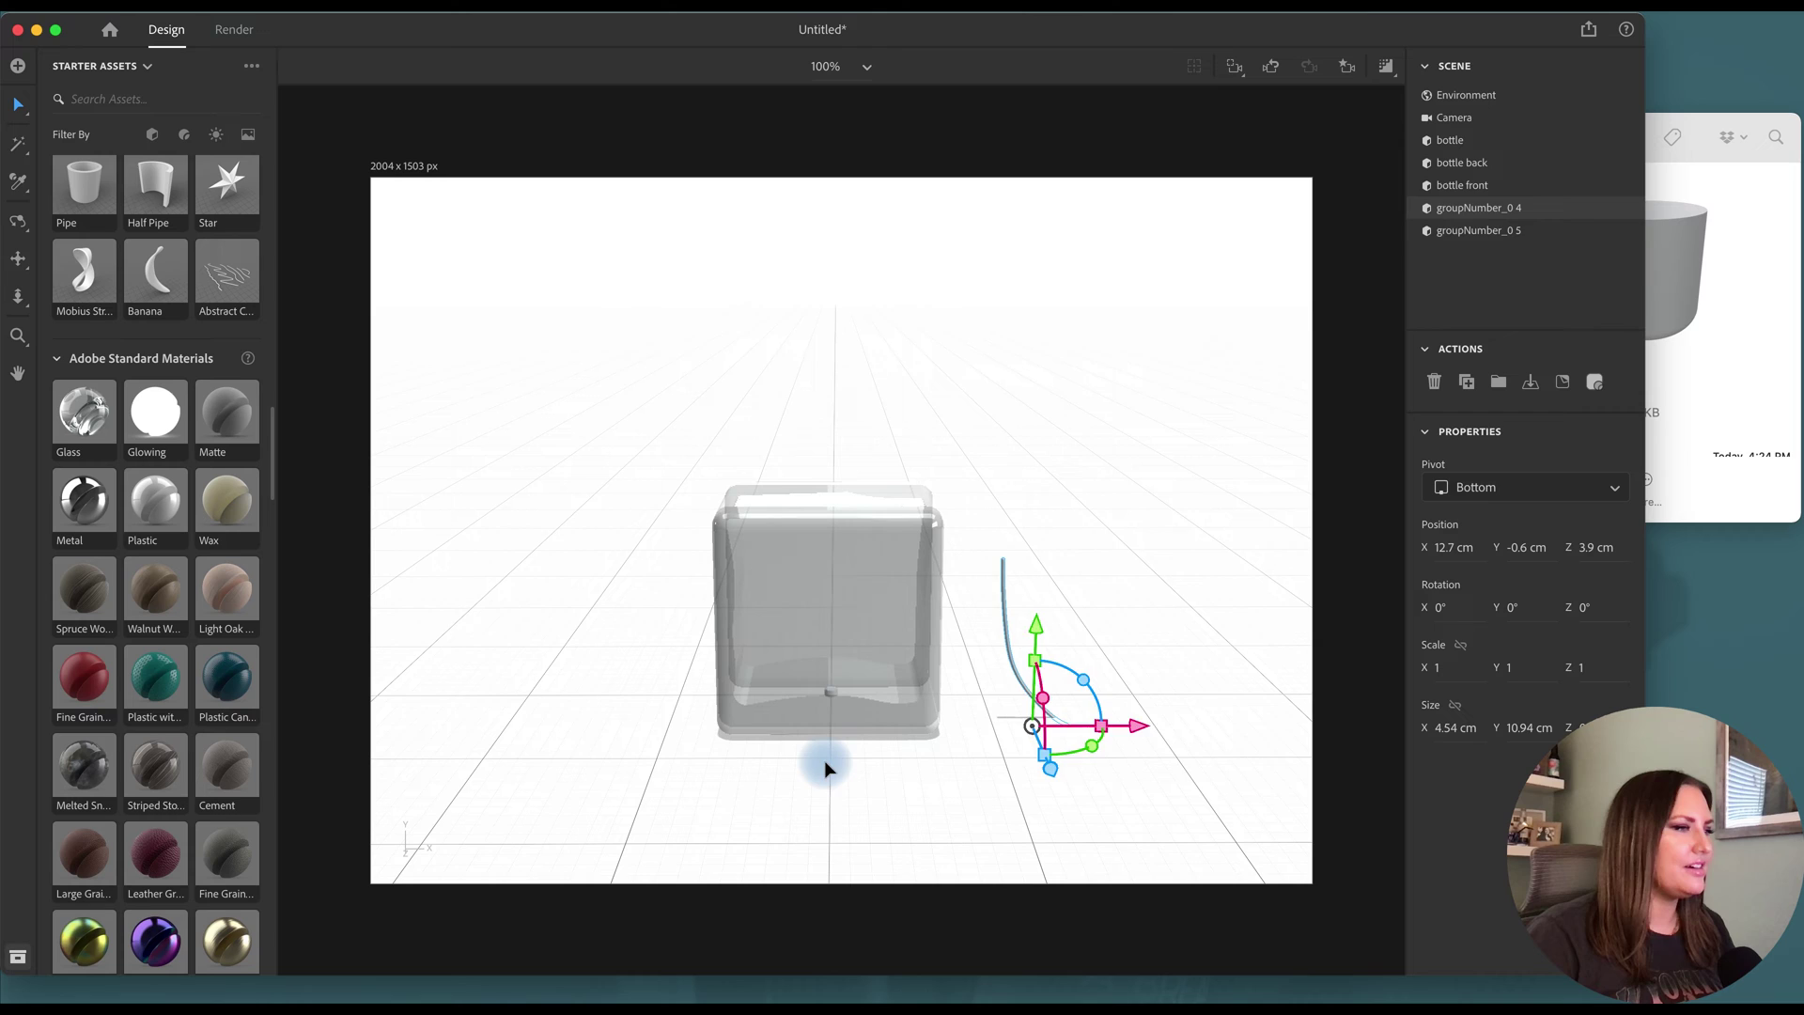
left_click(826, 761)
left_click_drag(825, 673, 847, 460)
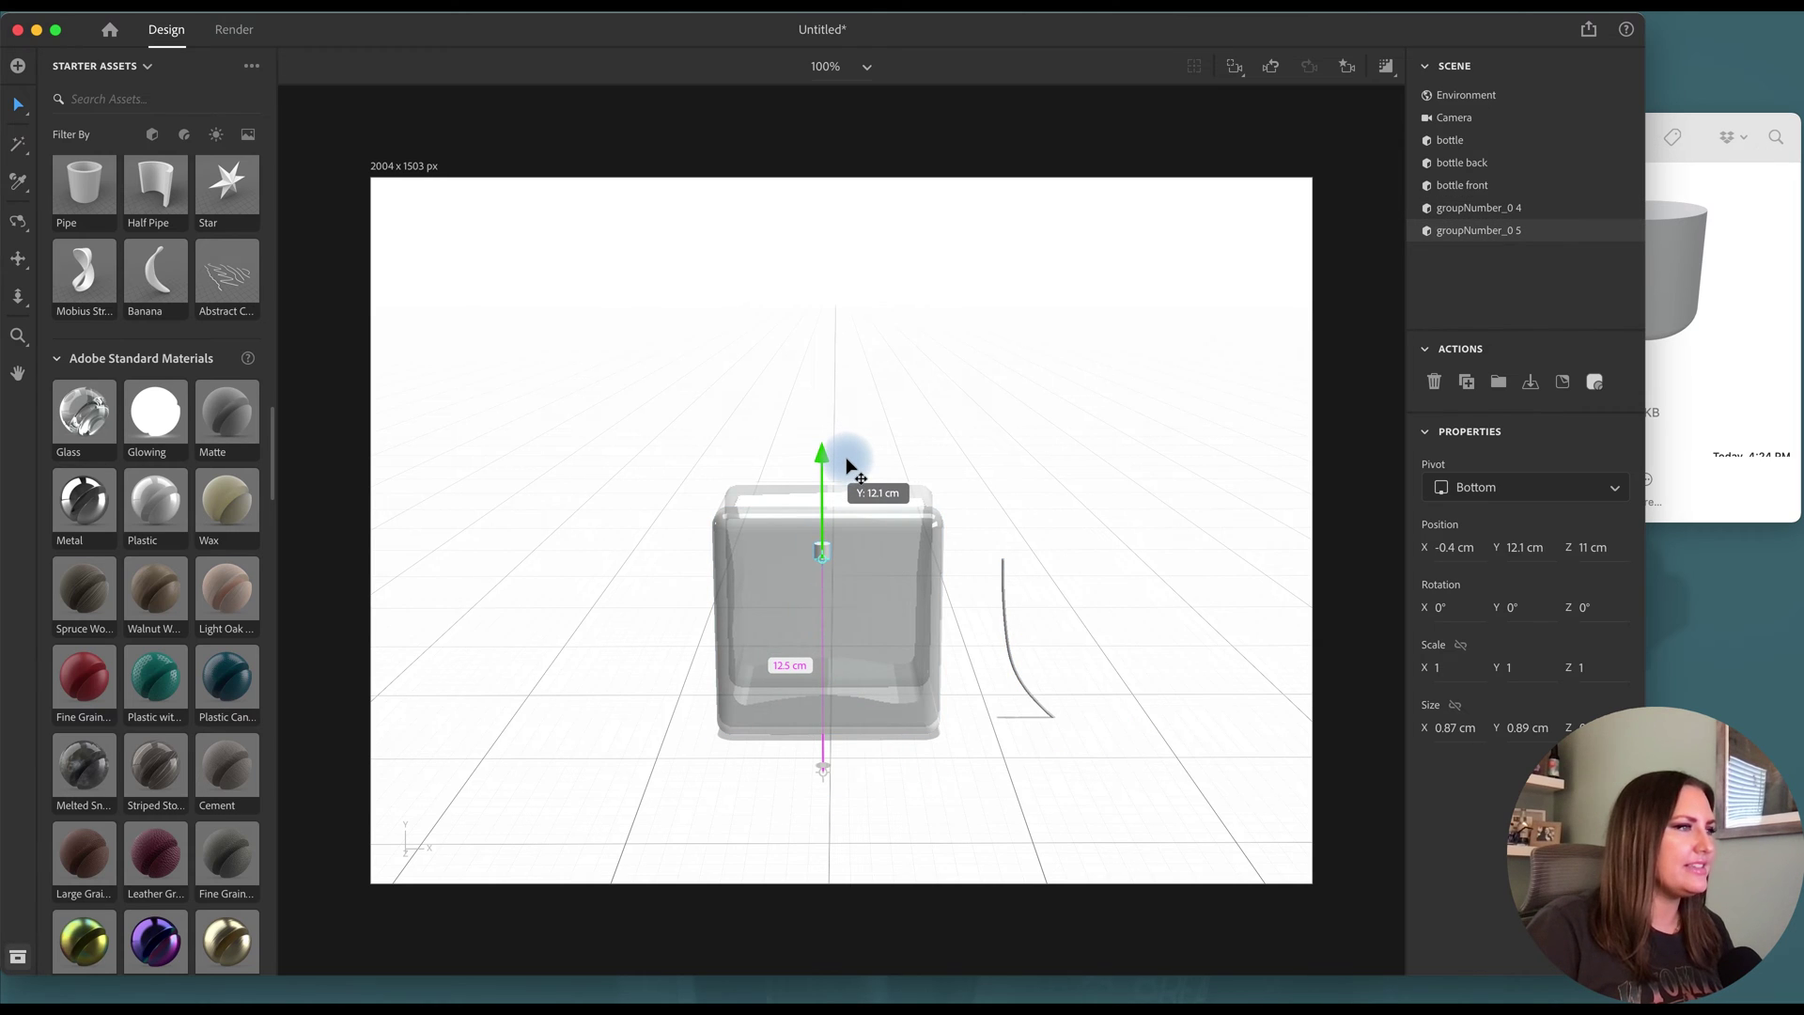
left_click_drag(823, 579, 823, 550)
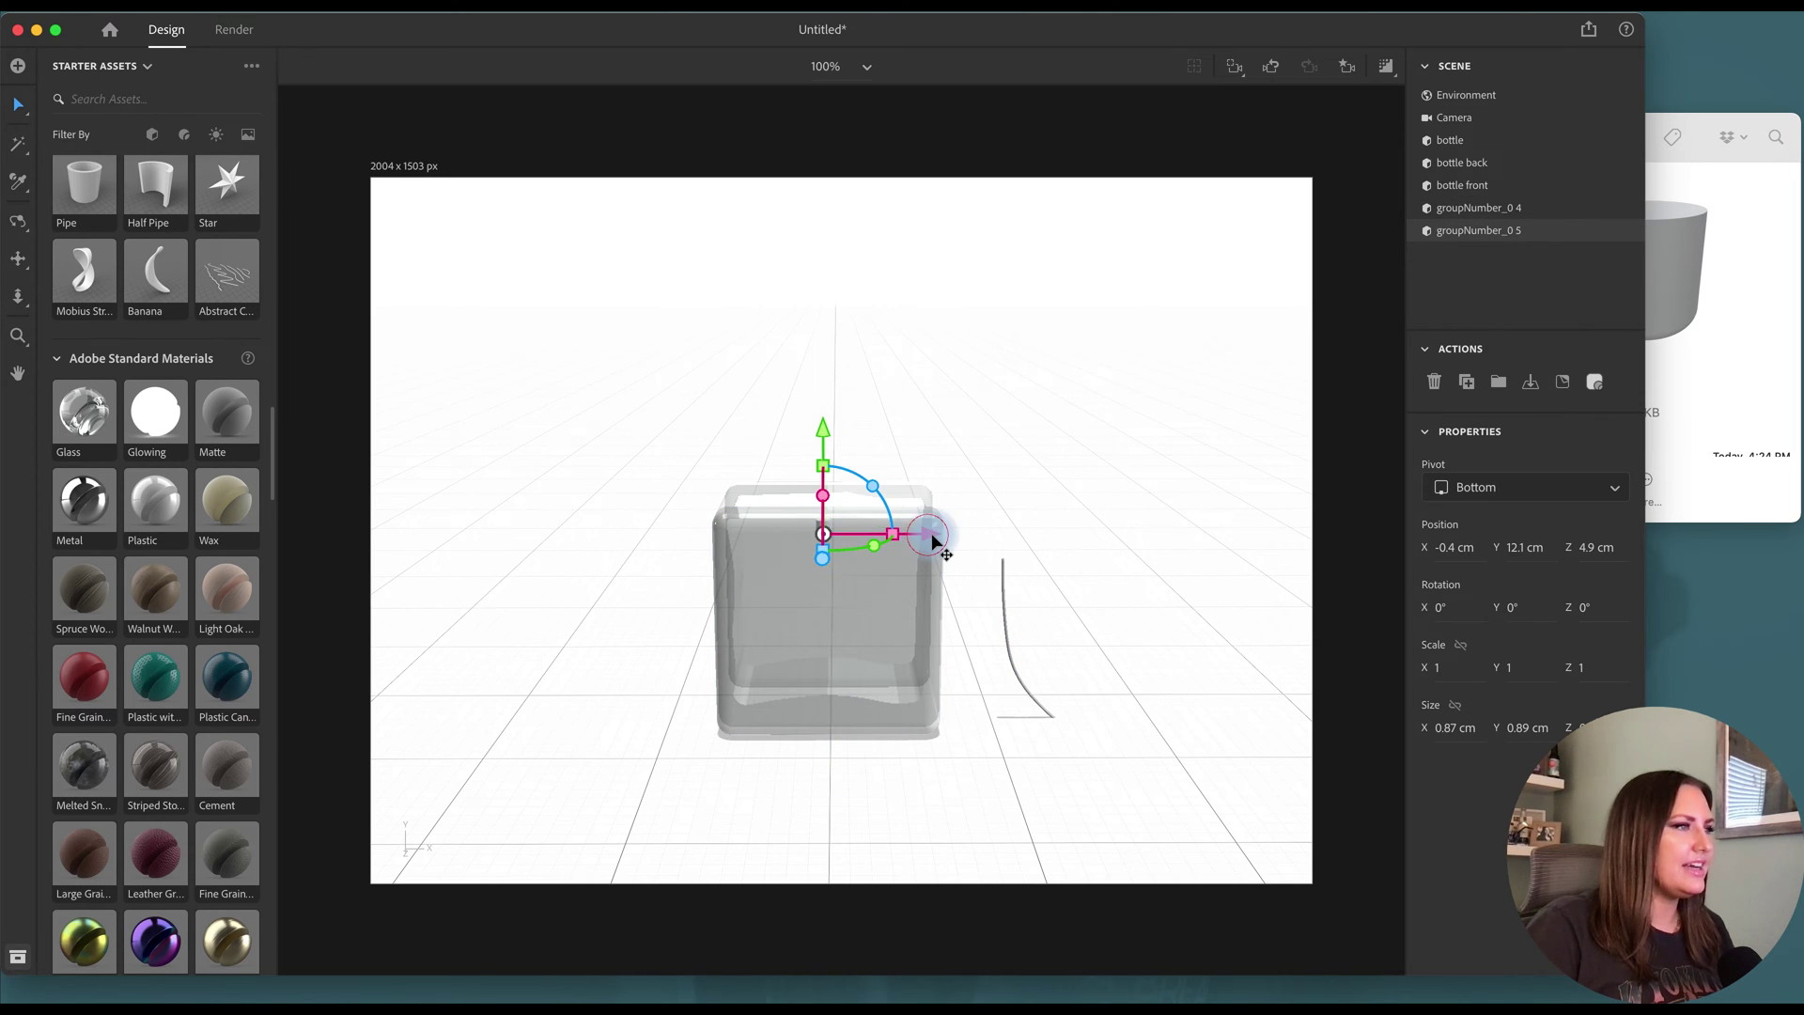
left_click_drag(935, 541, 945, 542)
Import top-5.obj into the bottle's upper area, name it inside-top, and rename the small top-6 piece as inside-bottom.
left_click(1748, 486)
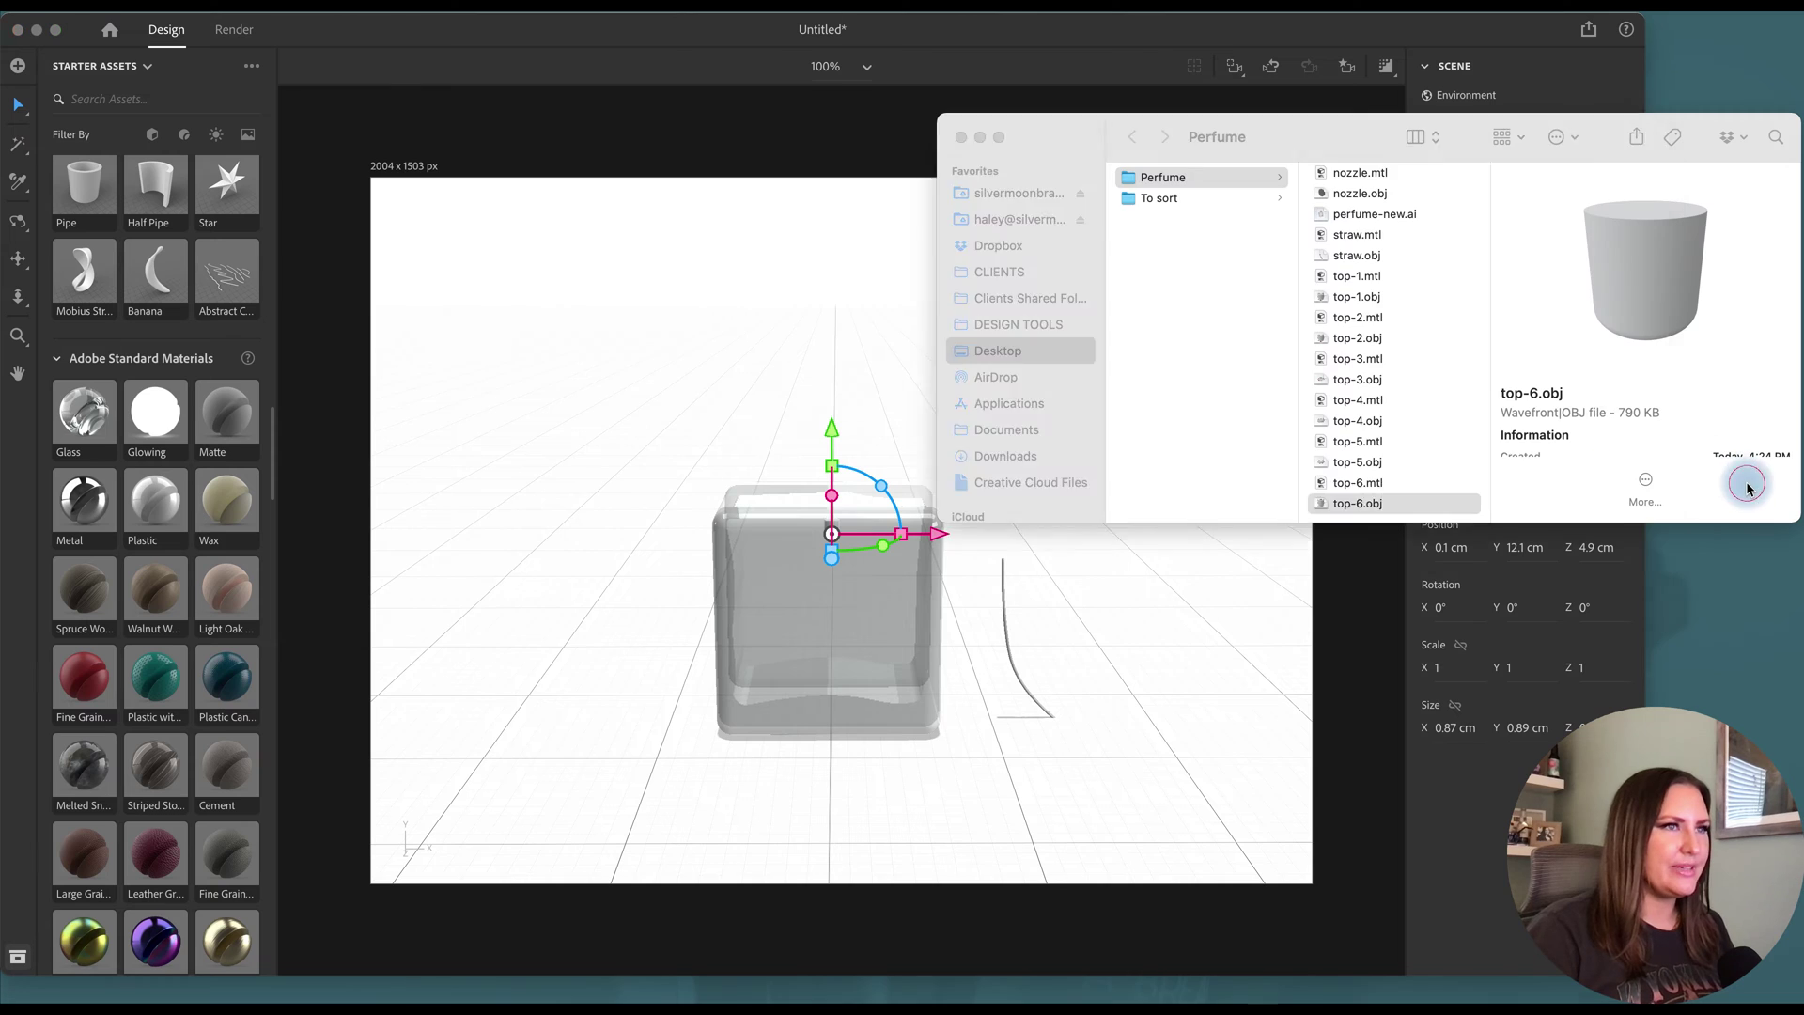
left_click_drag(1357, 462, 837, 765)
double_click(1466, 253)
type("inside-top")
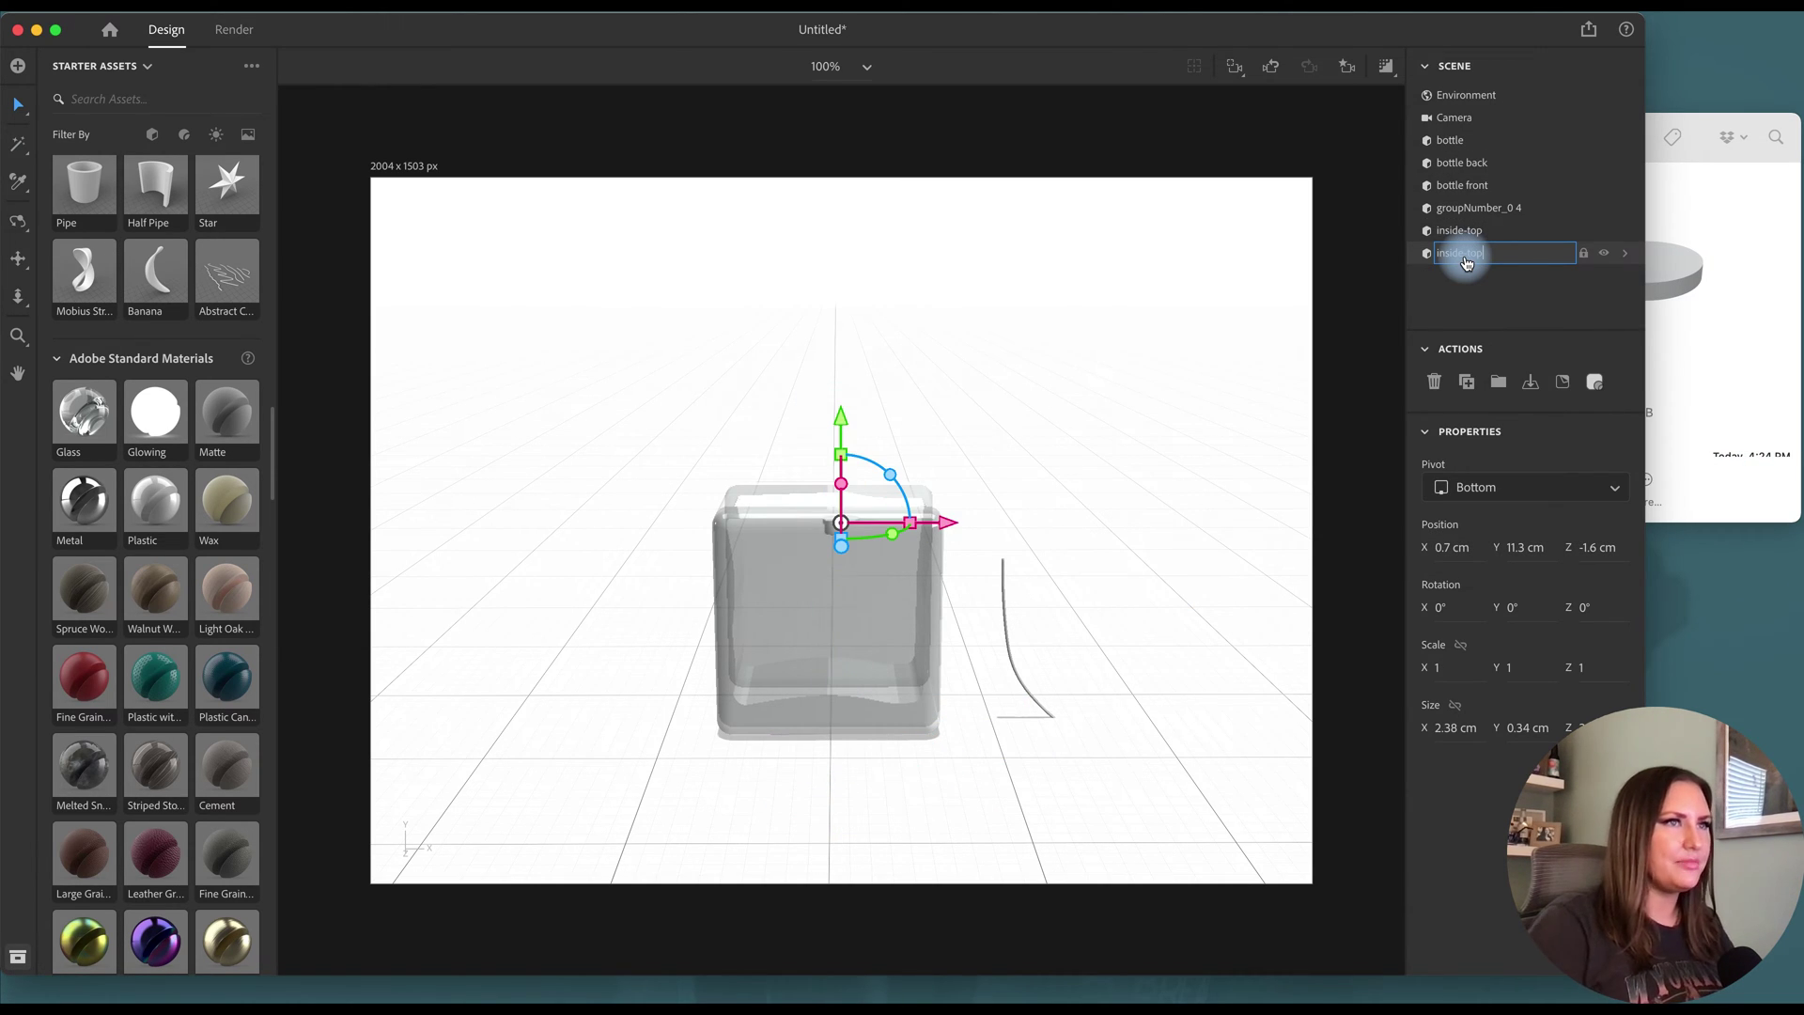
key("Return")
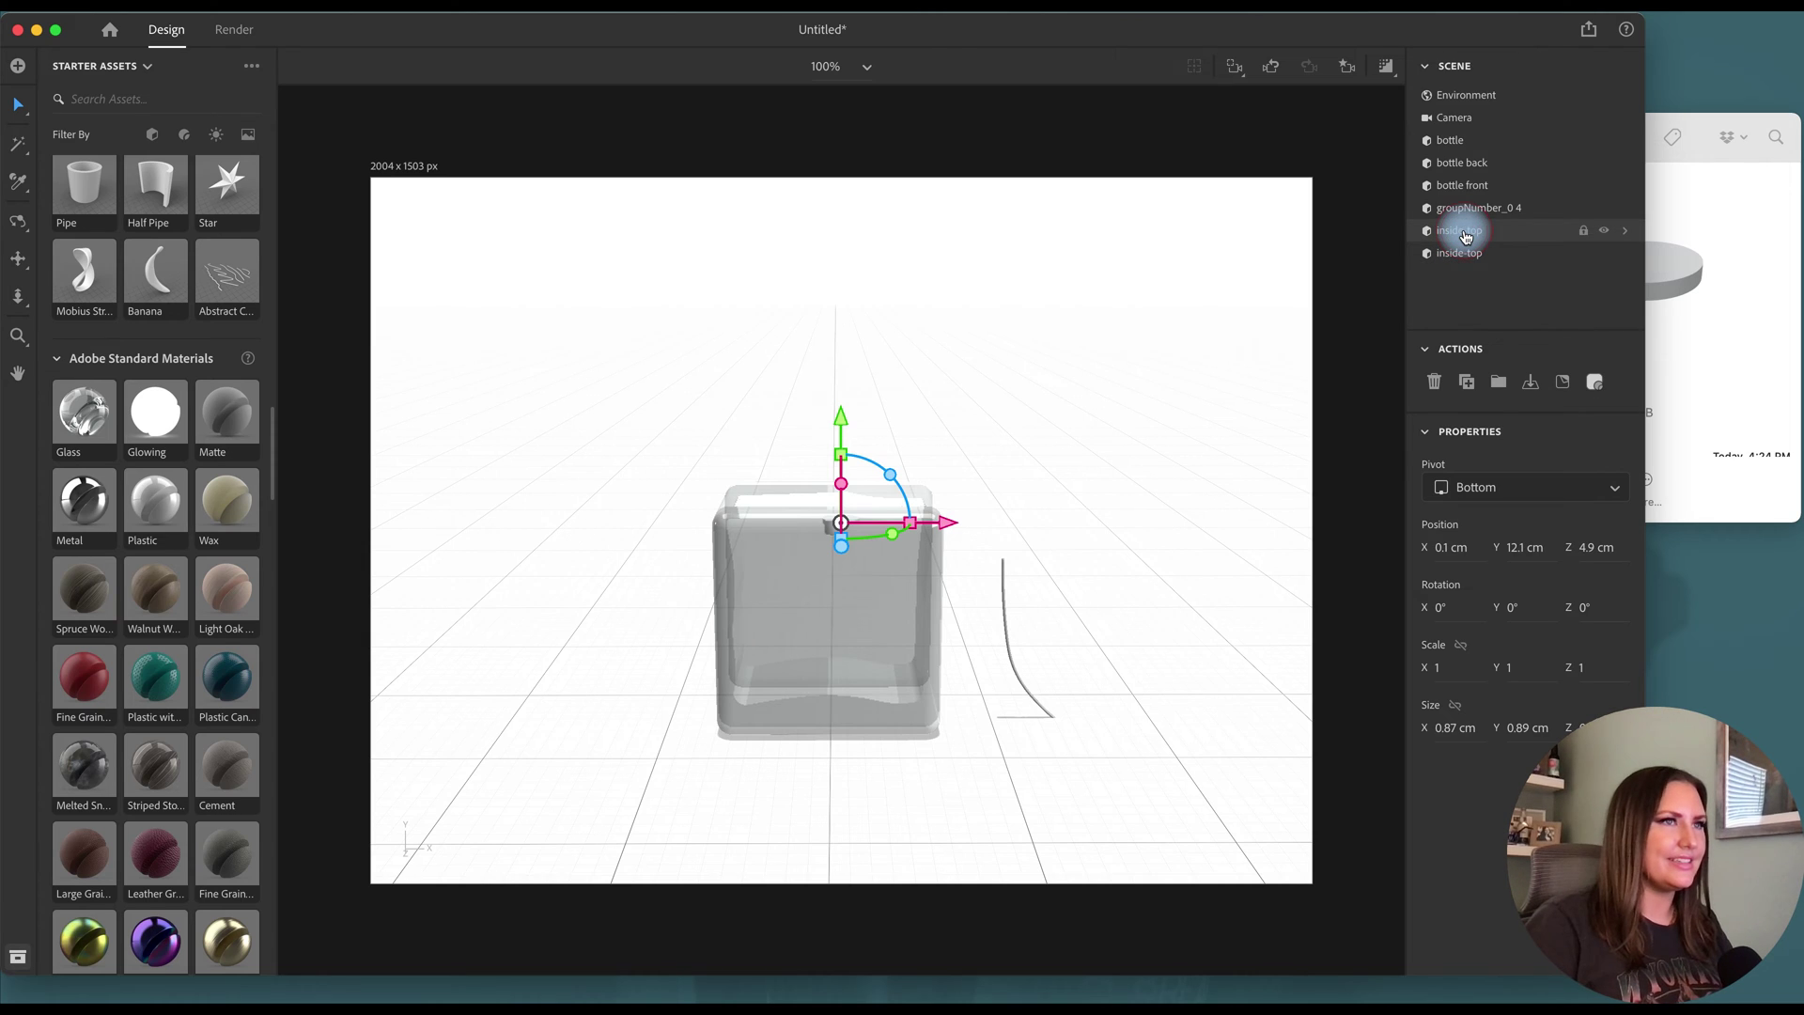
double_click(1464, 232)
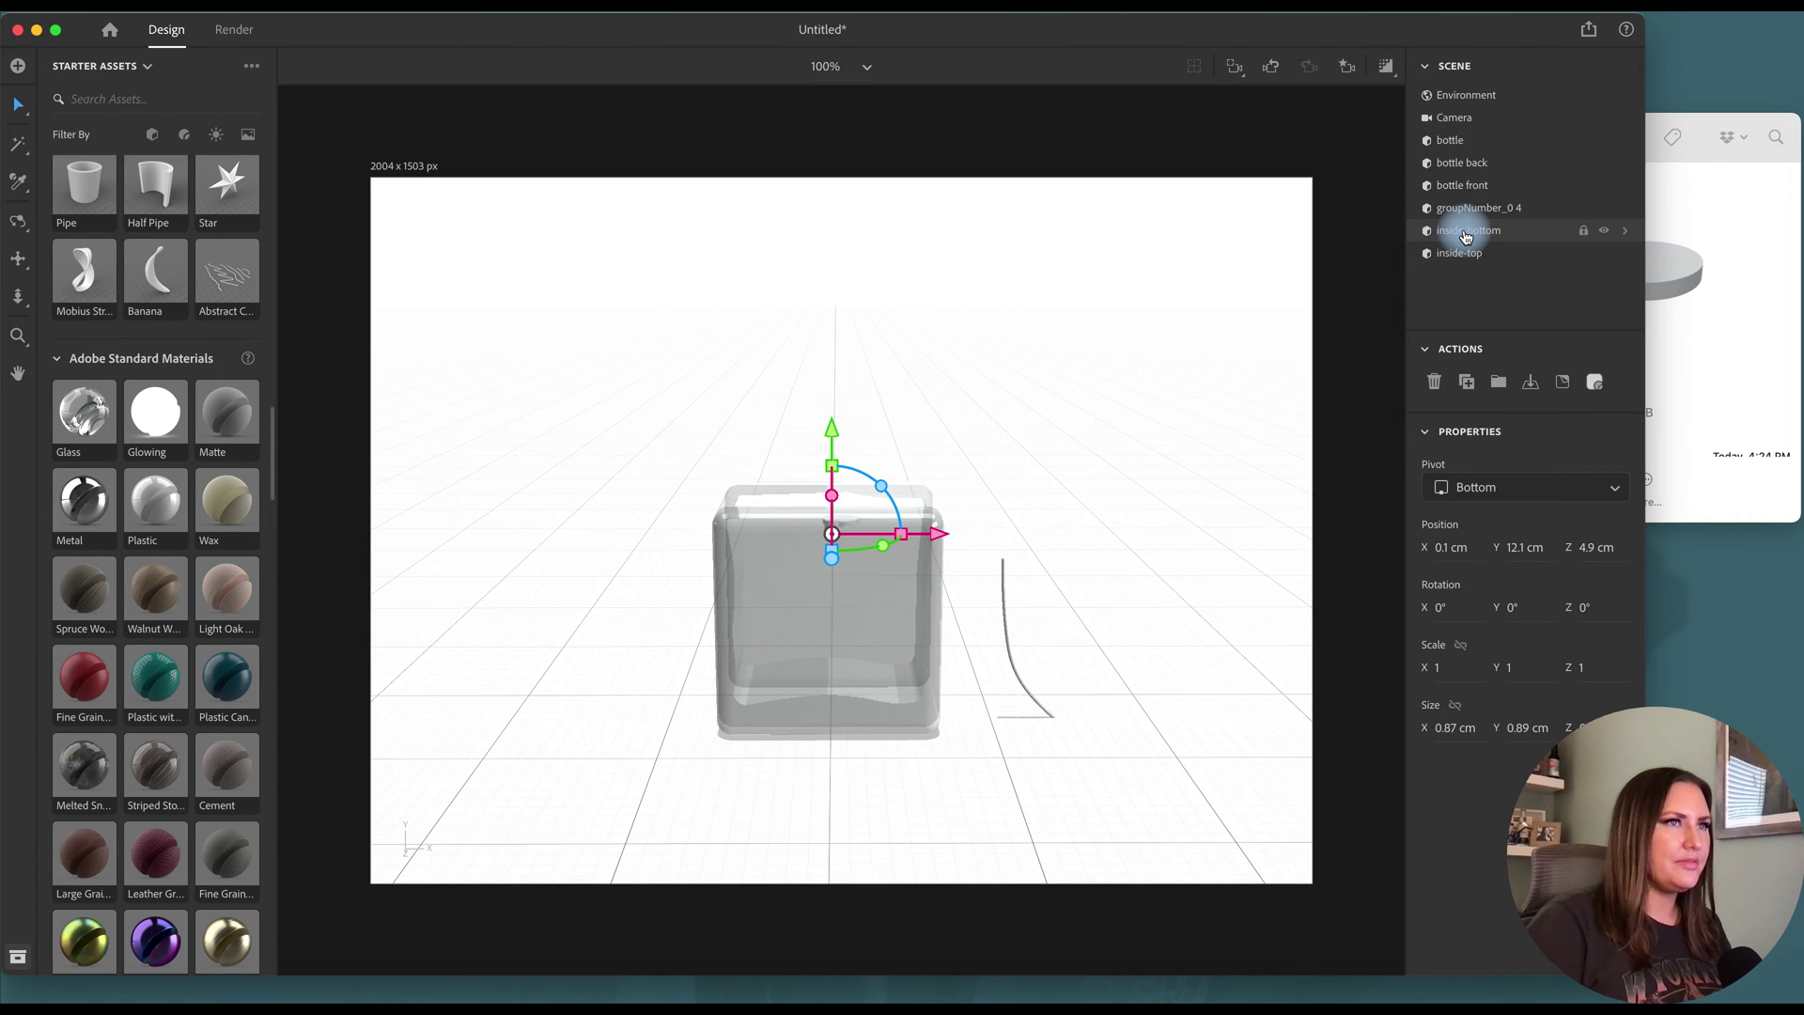
Align the centers of inside-bottom and inside-top on the X and Z axes and lower inside-bottom to about Y 10.7 cm.
left_click(1459, 253, "shift")
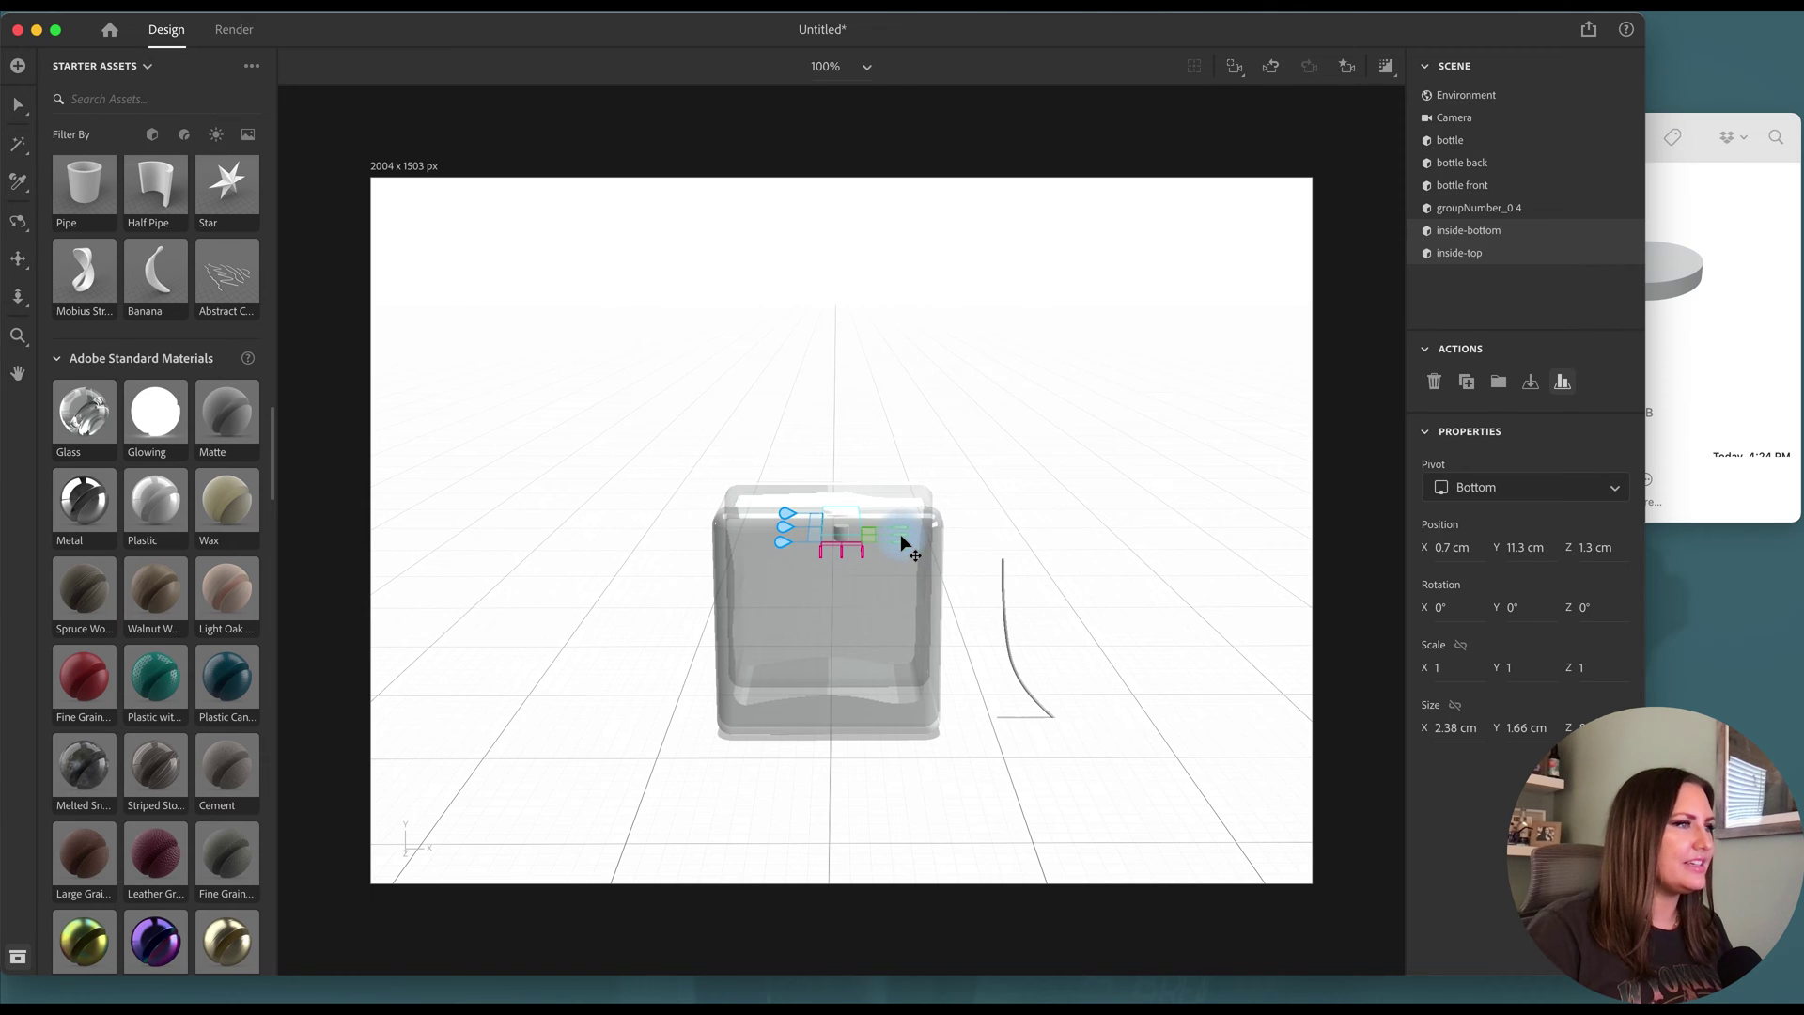
scroll(900, 534, "up", 5)
left_click(19, 218)
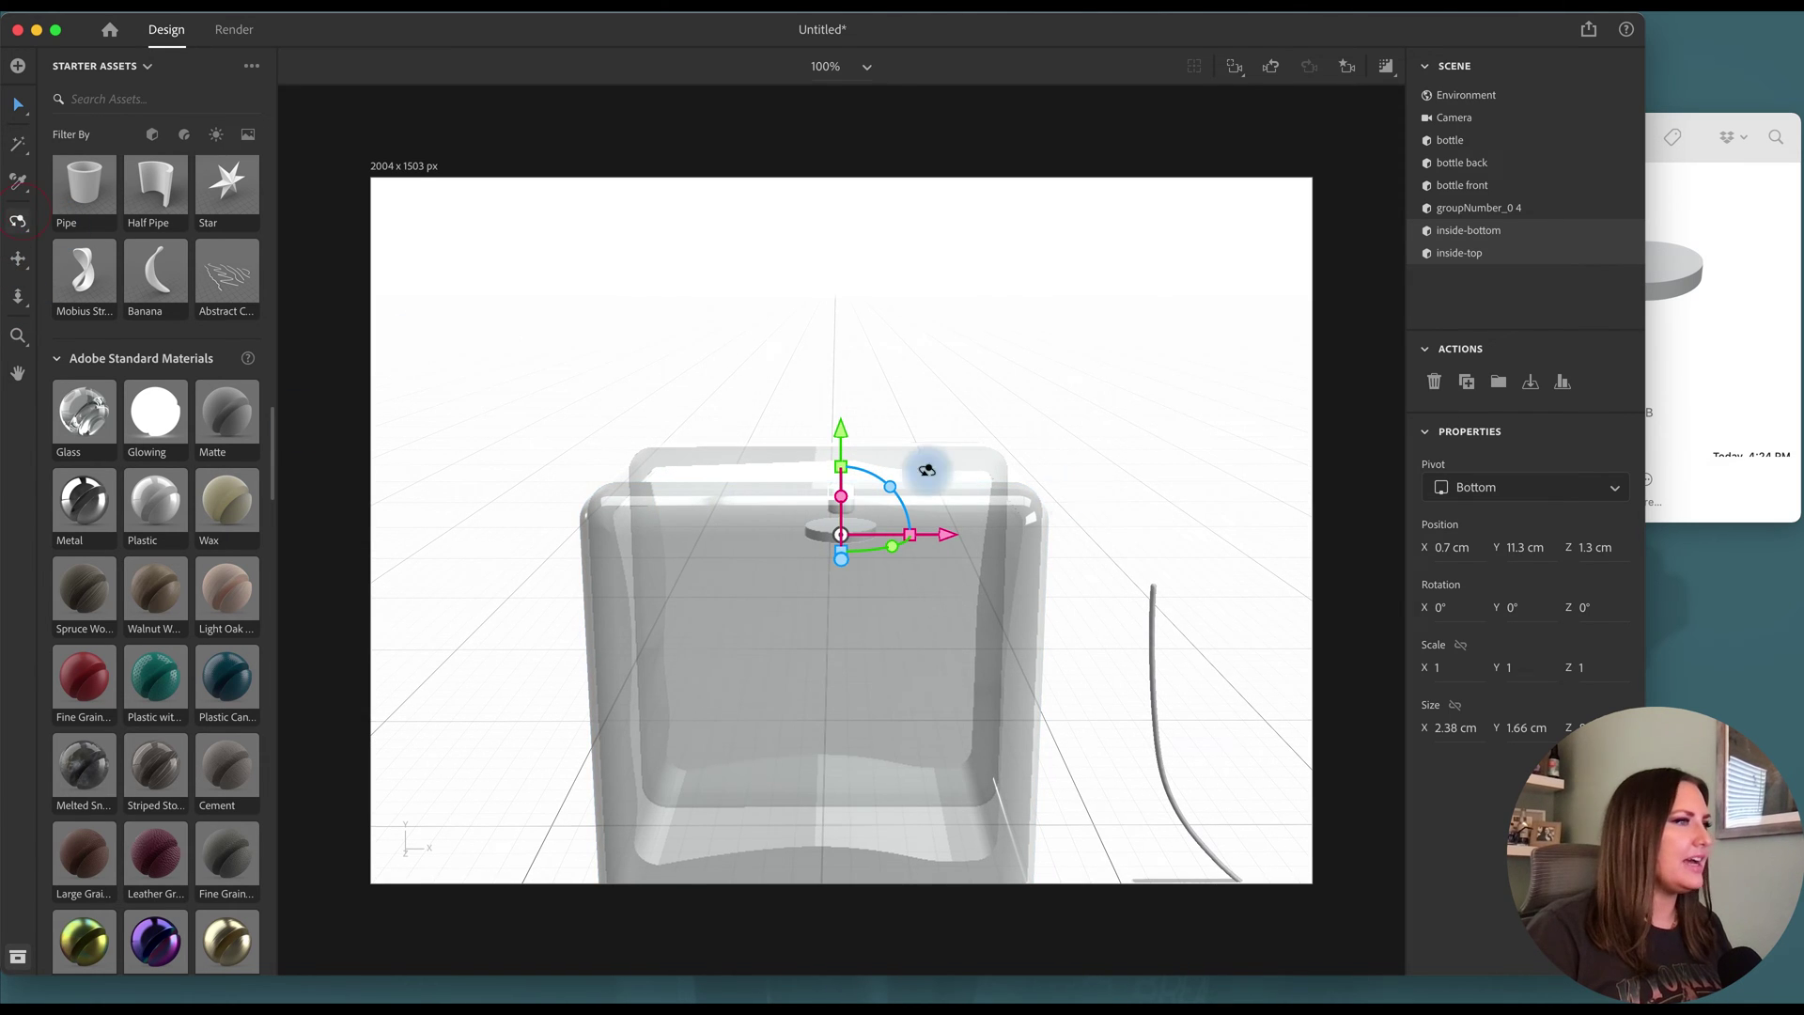
left_click_drag(1149, 513, 840, 555)
left_click_drag(851, 415, 854, 457)
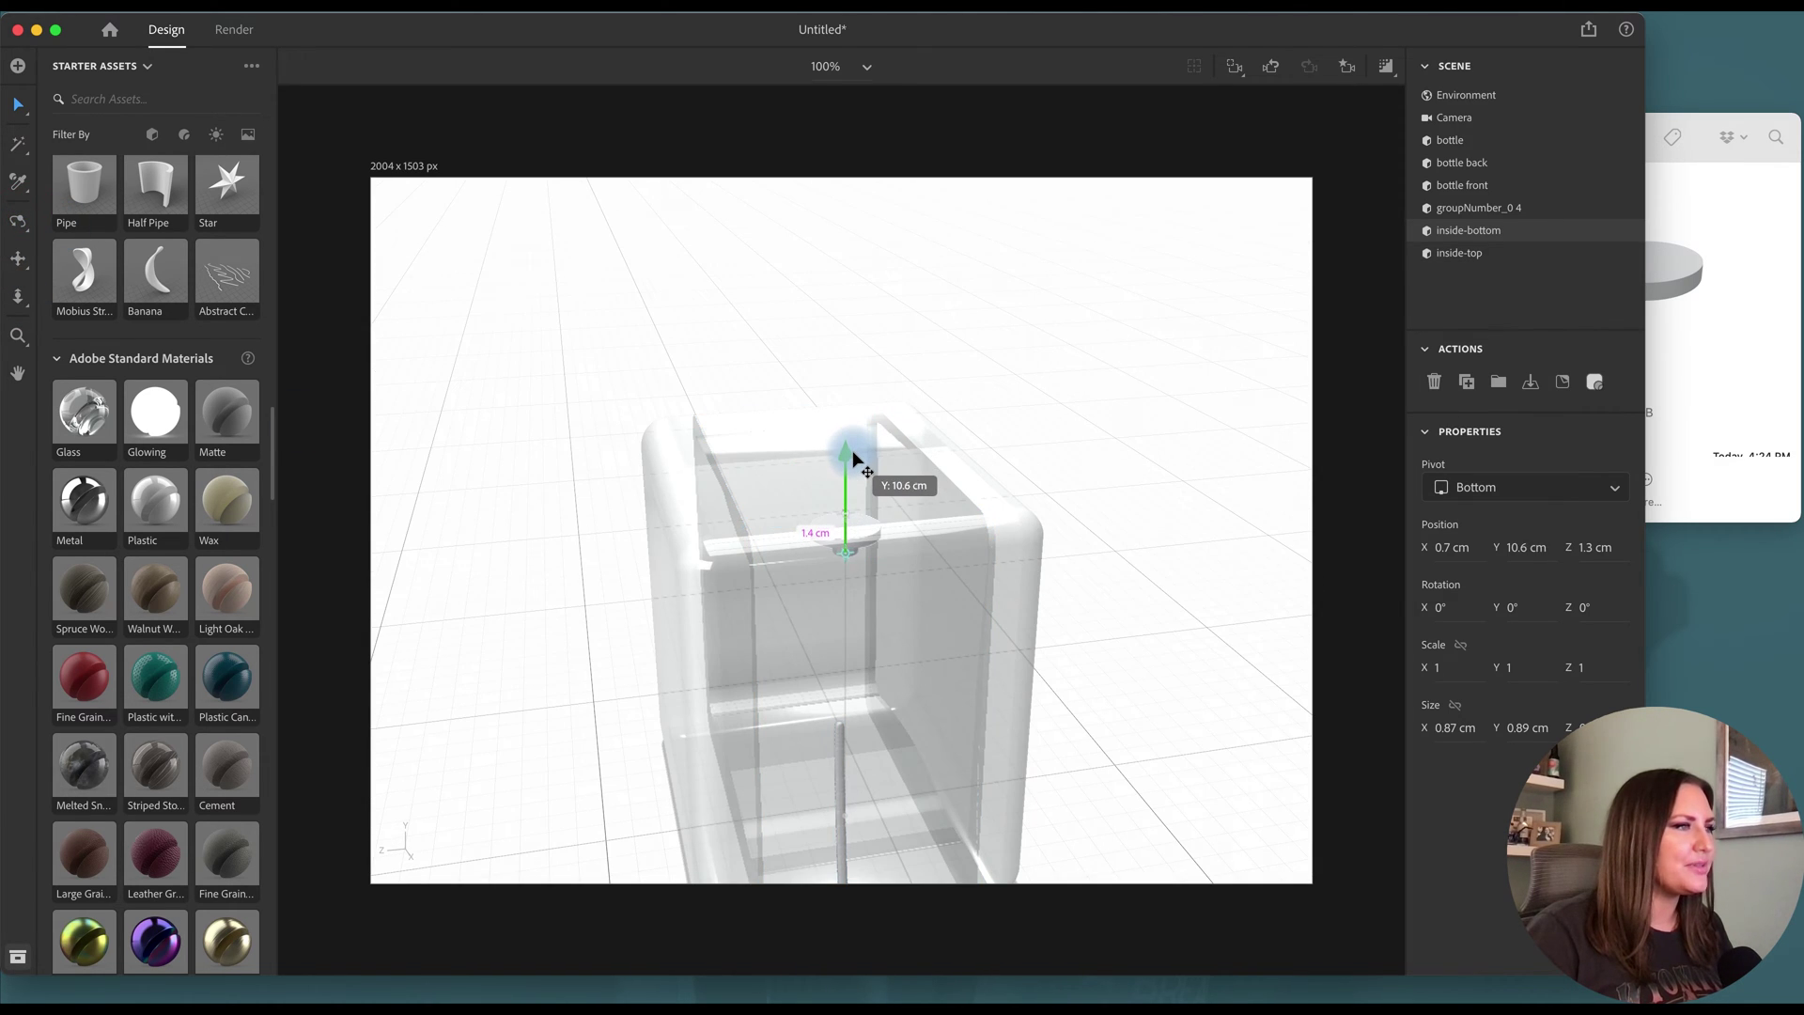
Preview perfume-bottle.jpg from the Perfume folder to examine how the fitting below the cap looks.
left_click(1360, 215)
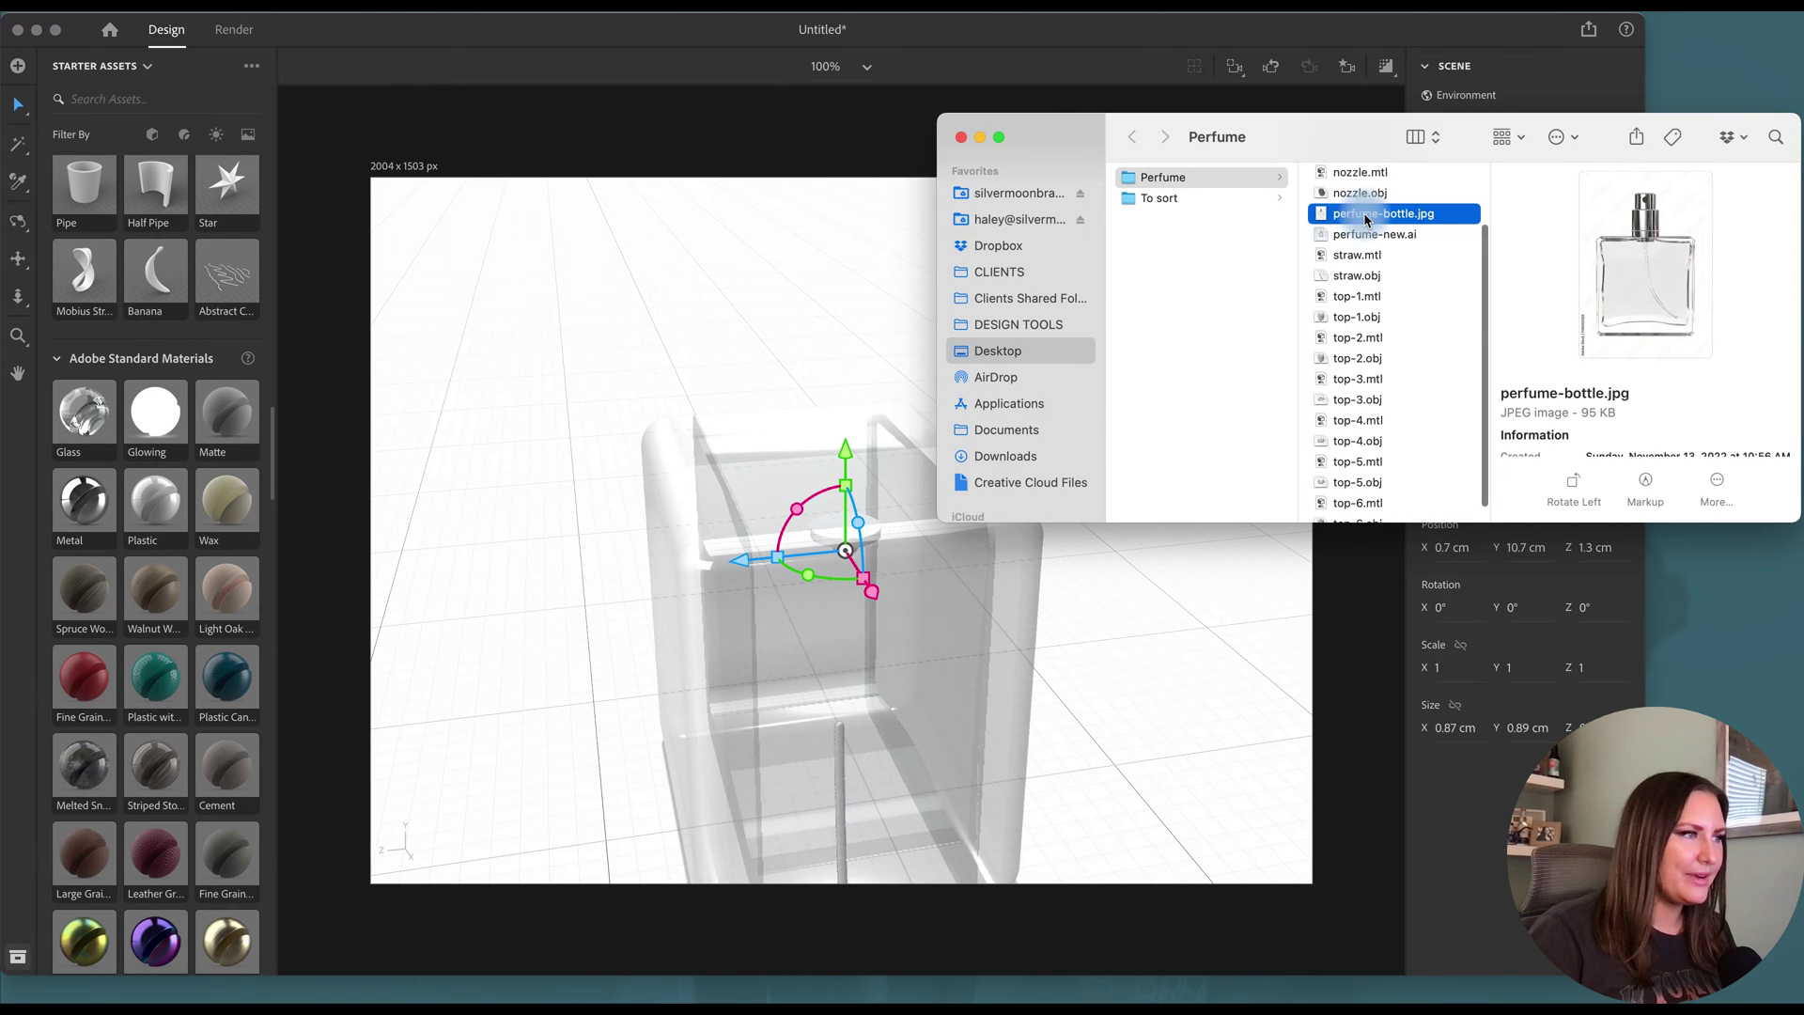
key("space")
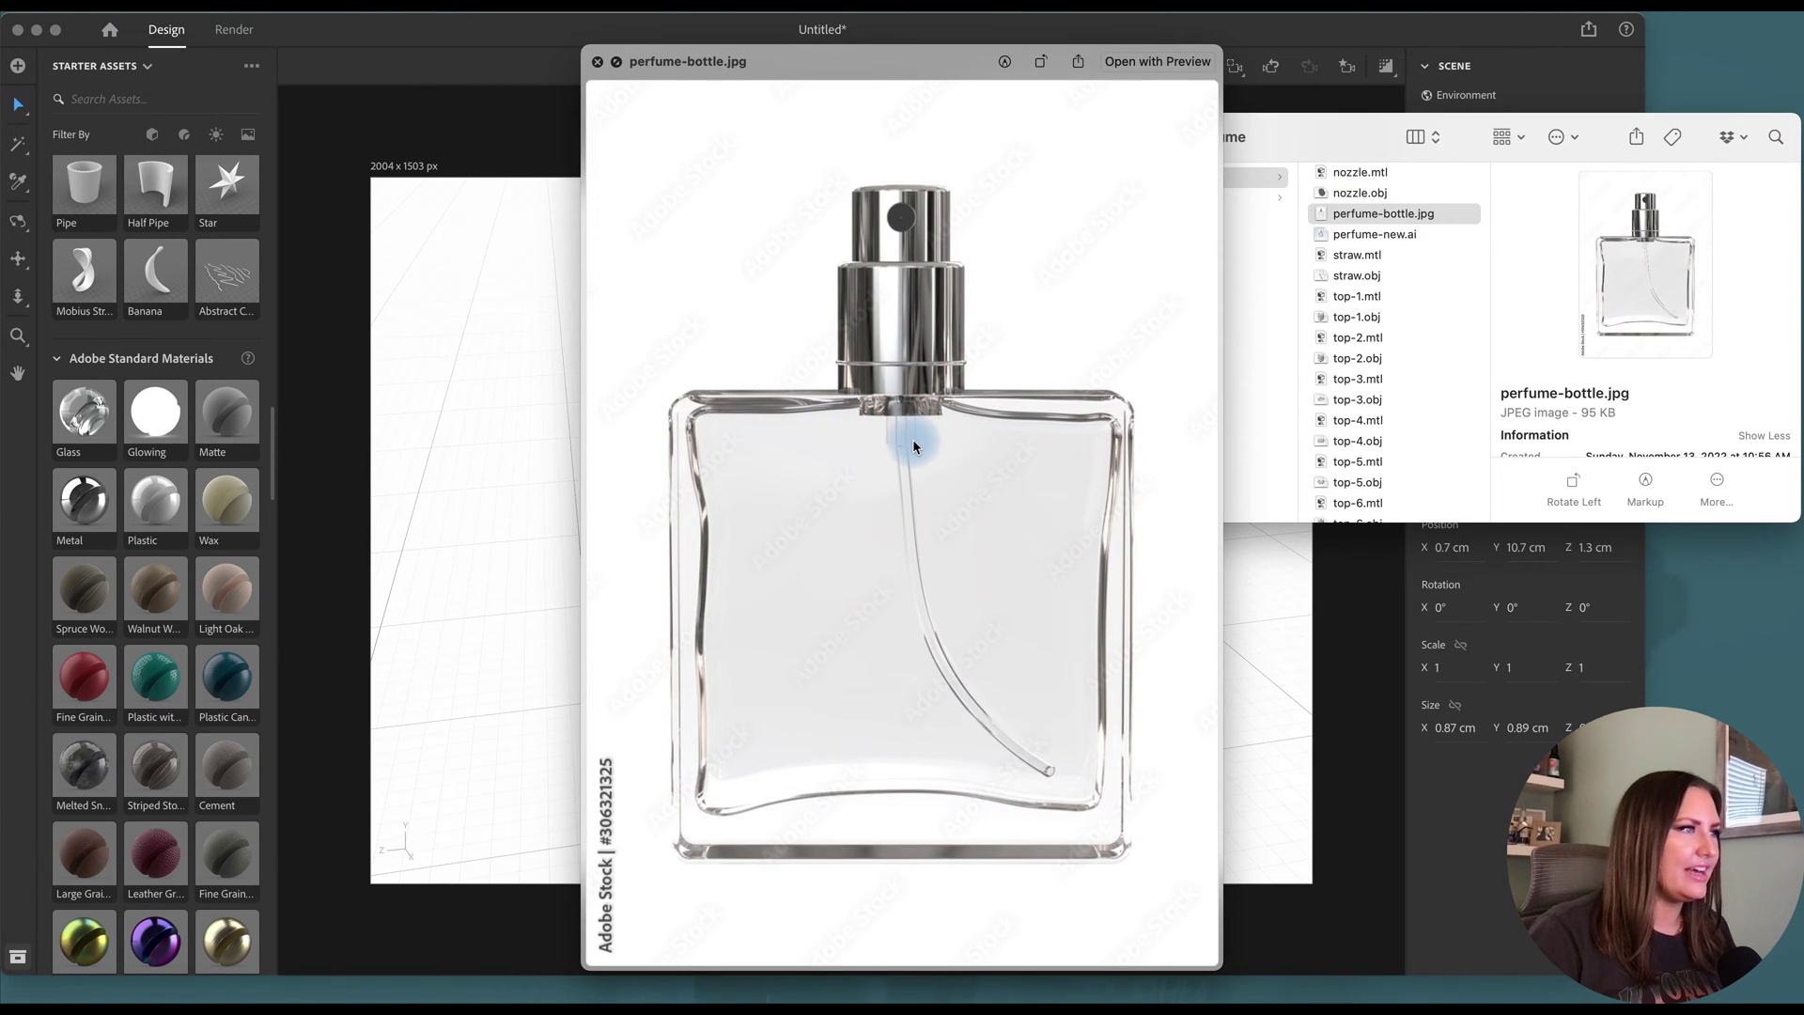
key("space")
left_click(961, 583)
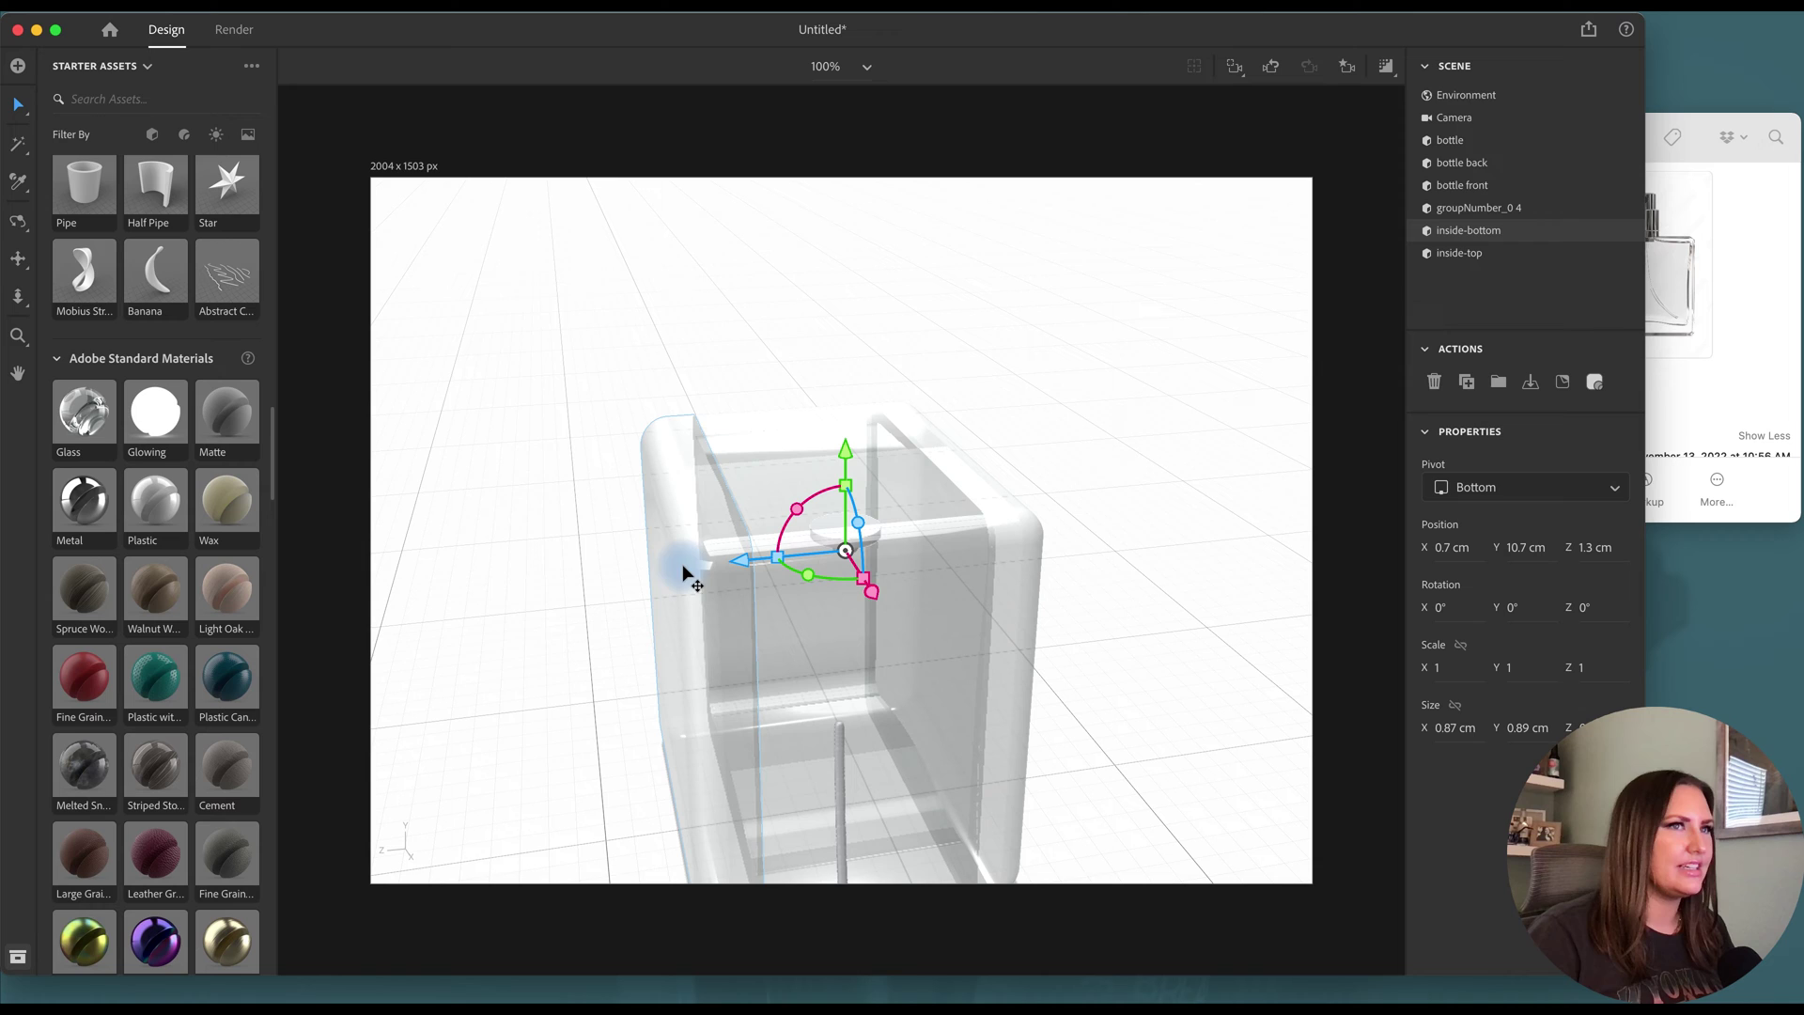
Apply the Plastic material to inside-bottom and set its Translucence to about 83%.
left_click_drag(155, 502, 1478, 237)
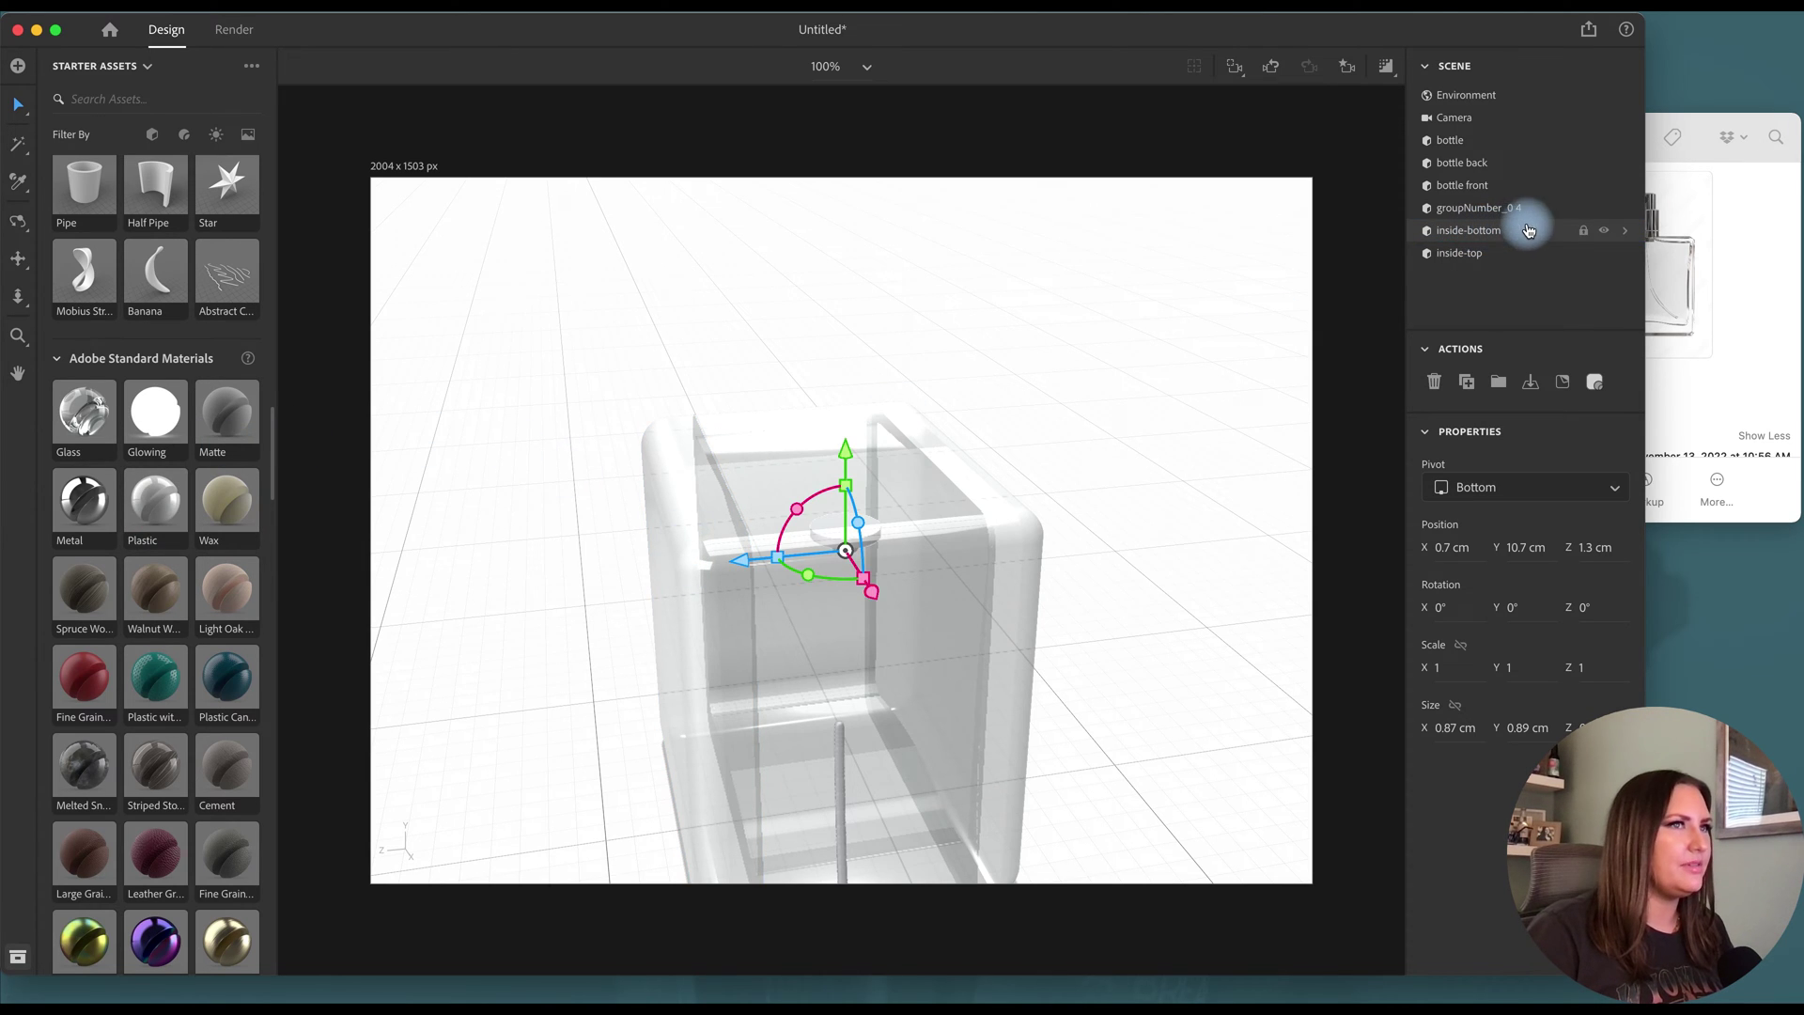
left_click(1625, 230)
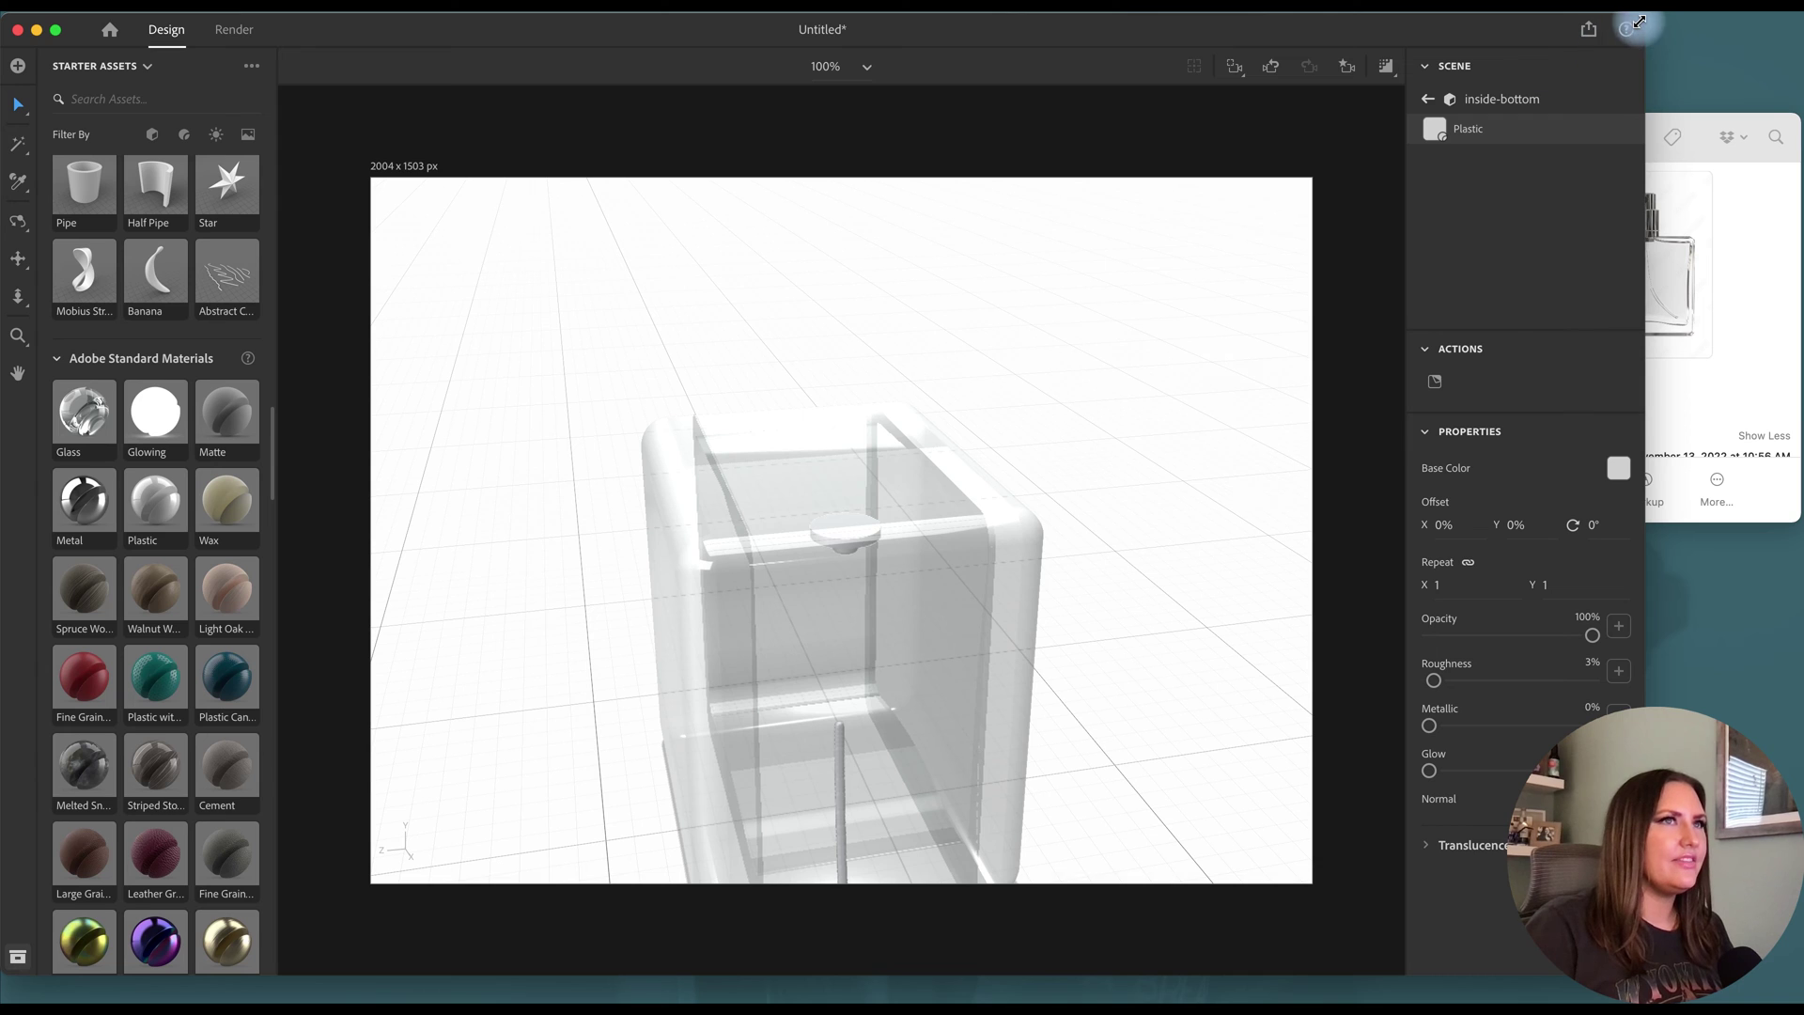
left_click_drag(1643, 15, 1531, 15)
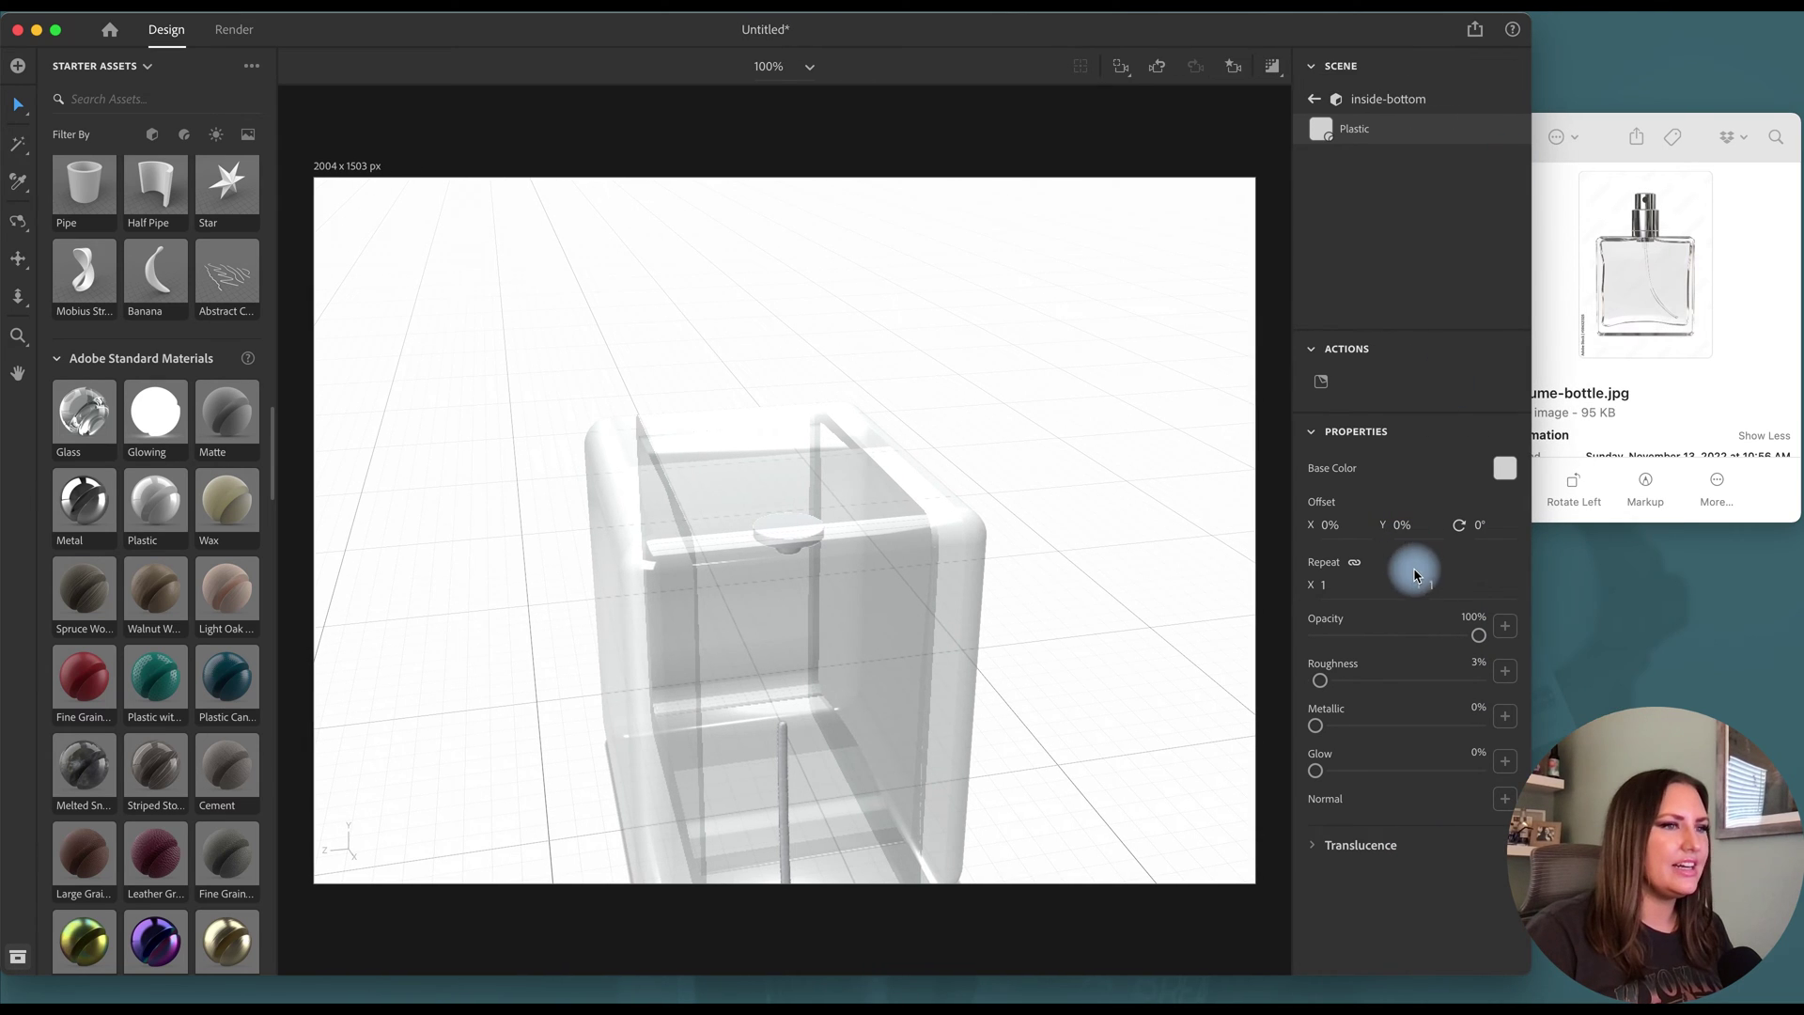
left_click(1314, 845)
scroll(1400, 756, "down", 2)
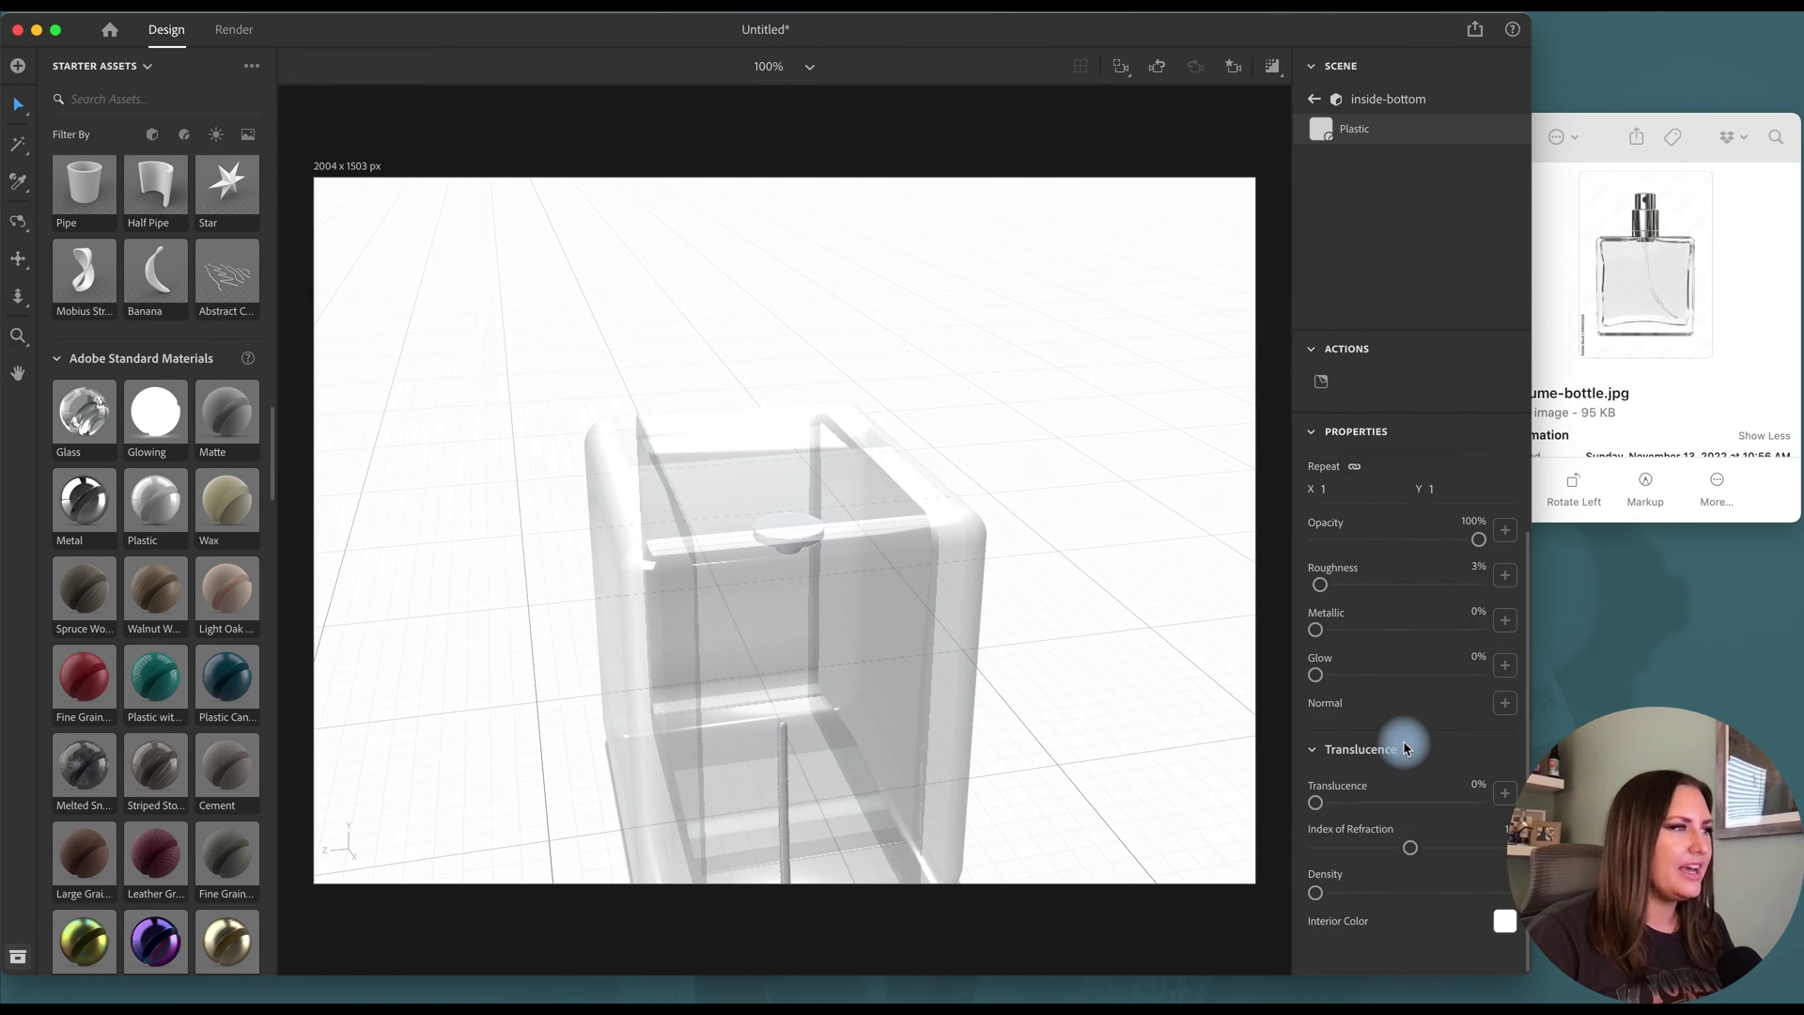
left_click_drag(1316, 808, 1445, 810)
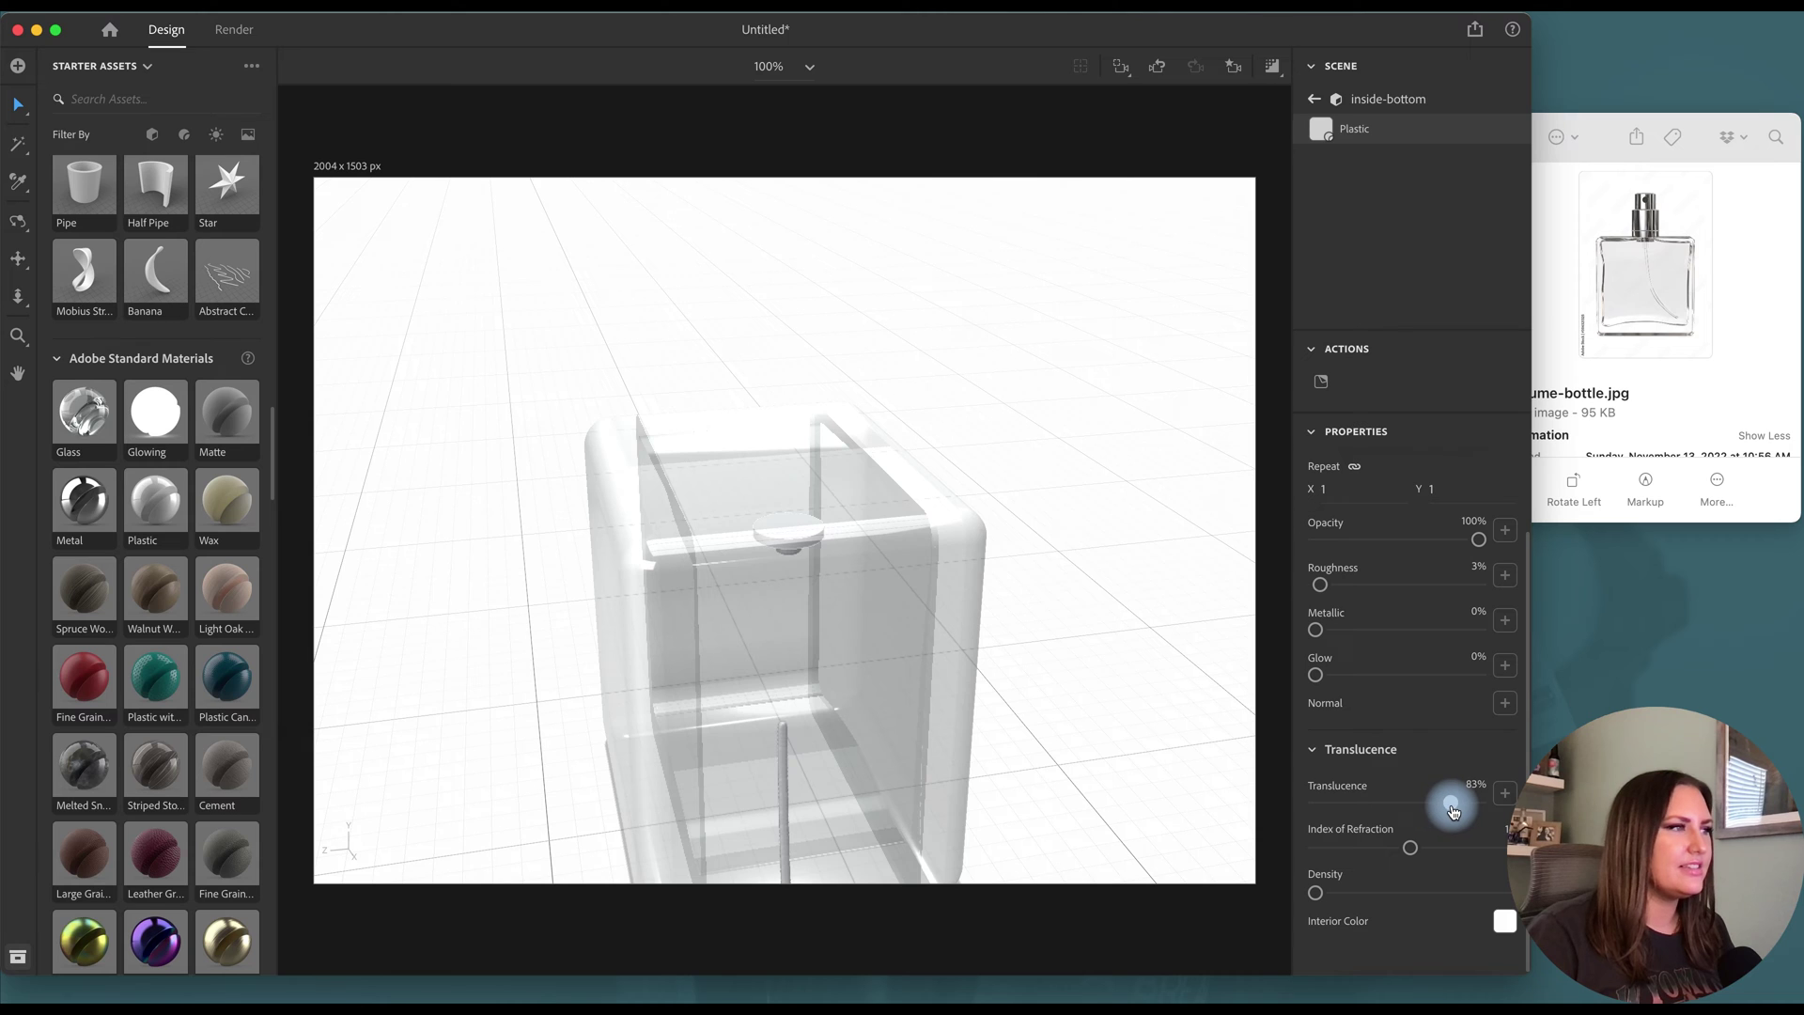
Check the reference photo perfume-bottle.jpg again for the material and height of the inner neck pieces.
key("ctrl+Up")
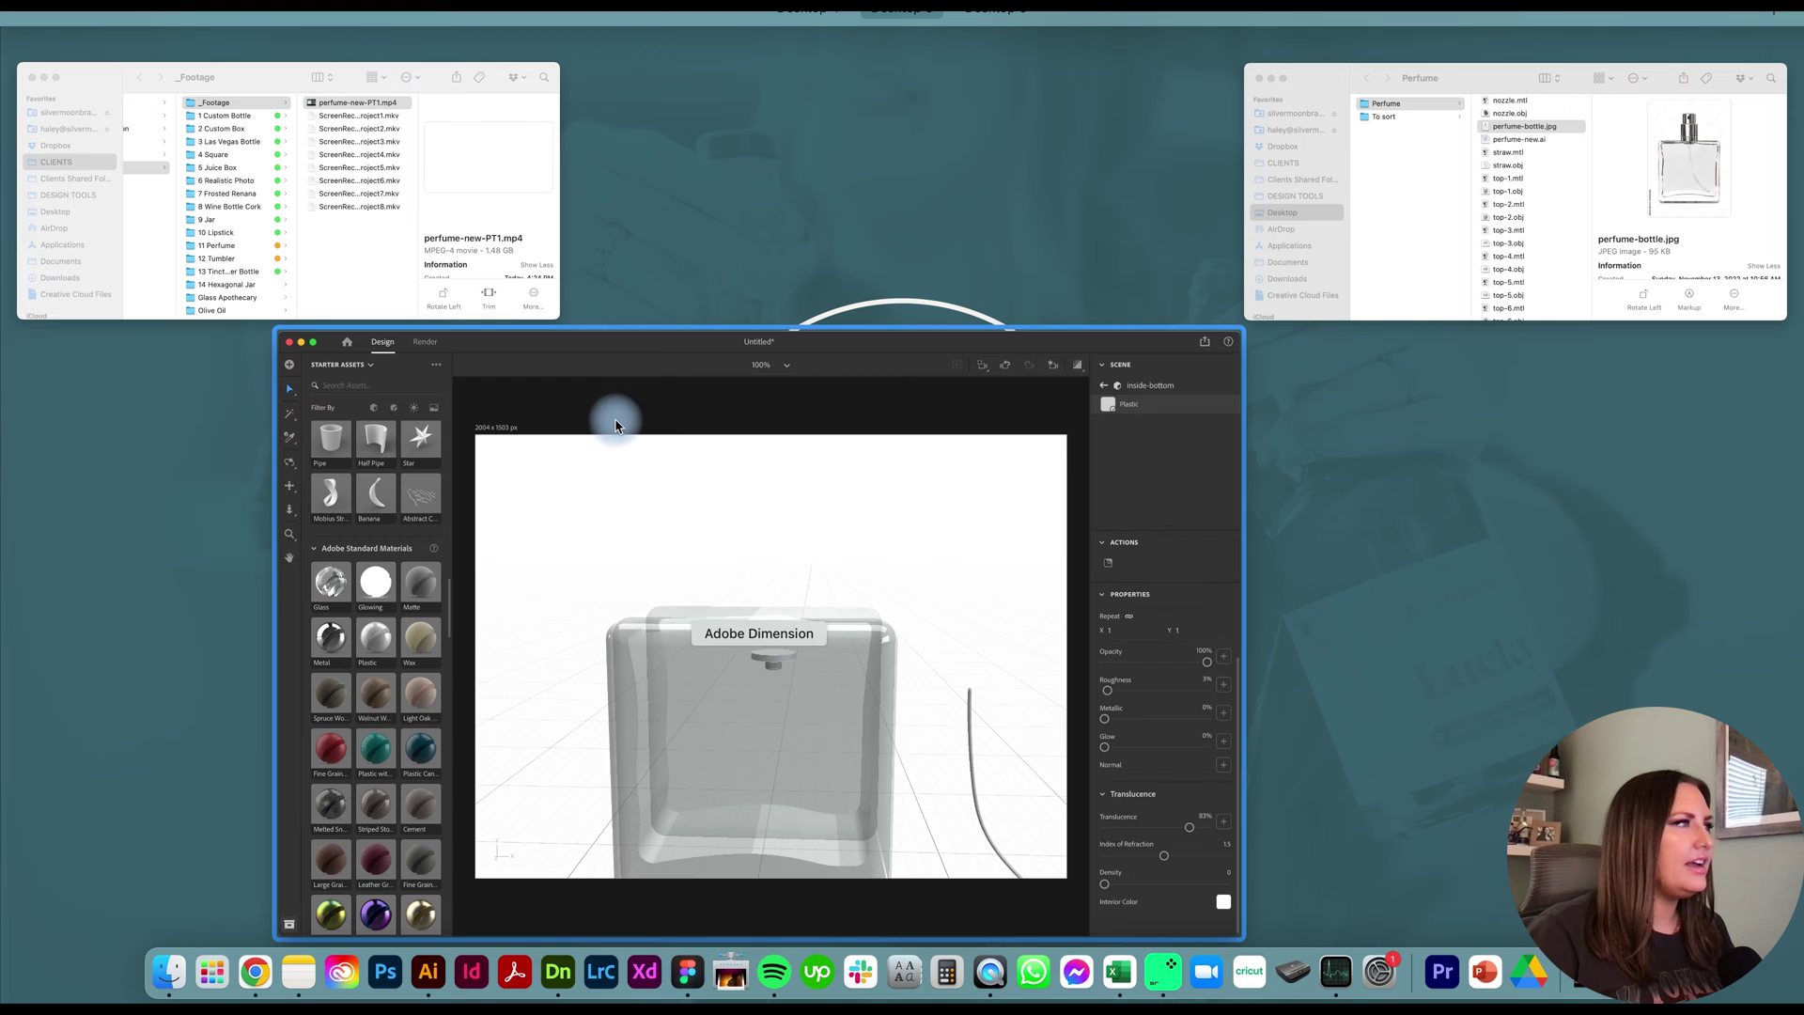
left_click(1501, 241)
left_click(1381, 213)
key("space")
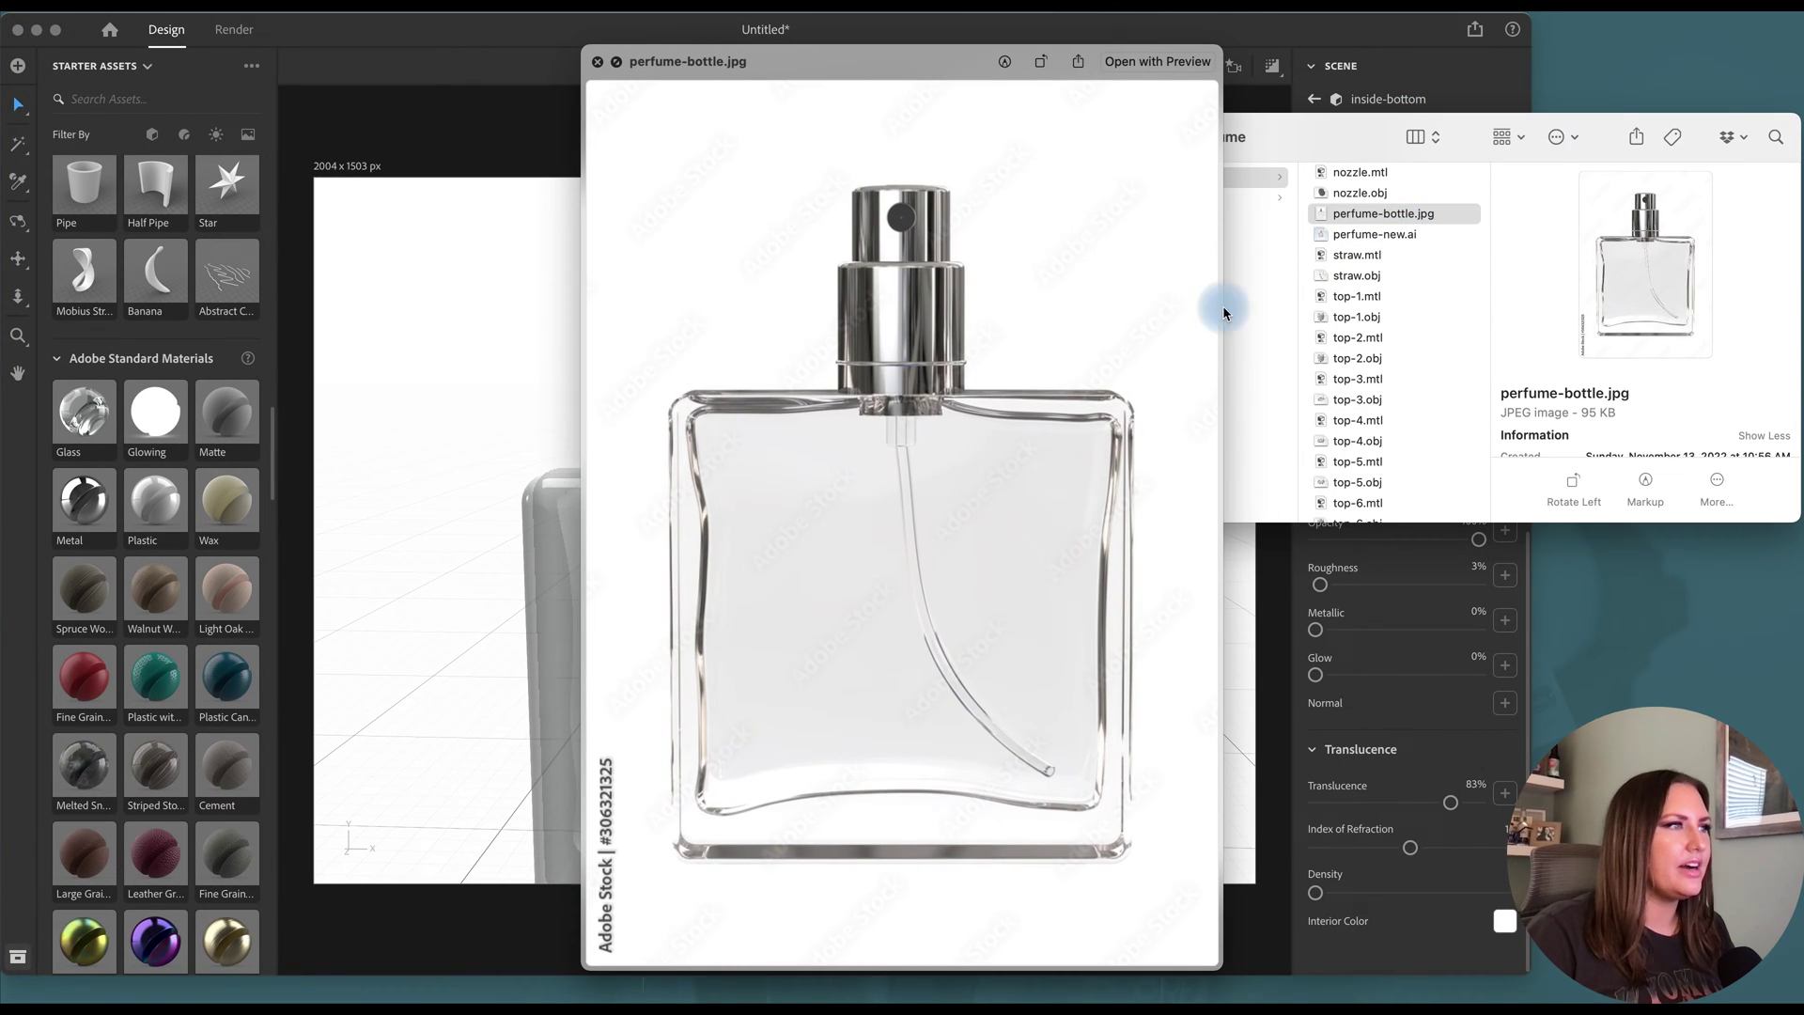
key("space")
Apply the Glass material to the inside-top piece.
left_click(786, 527)
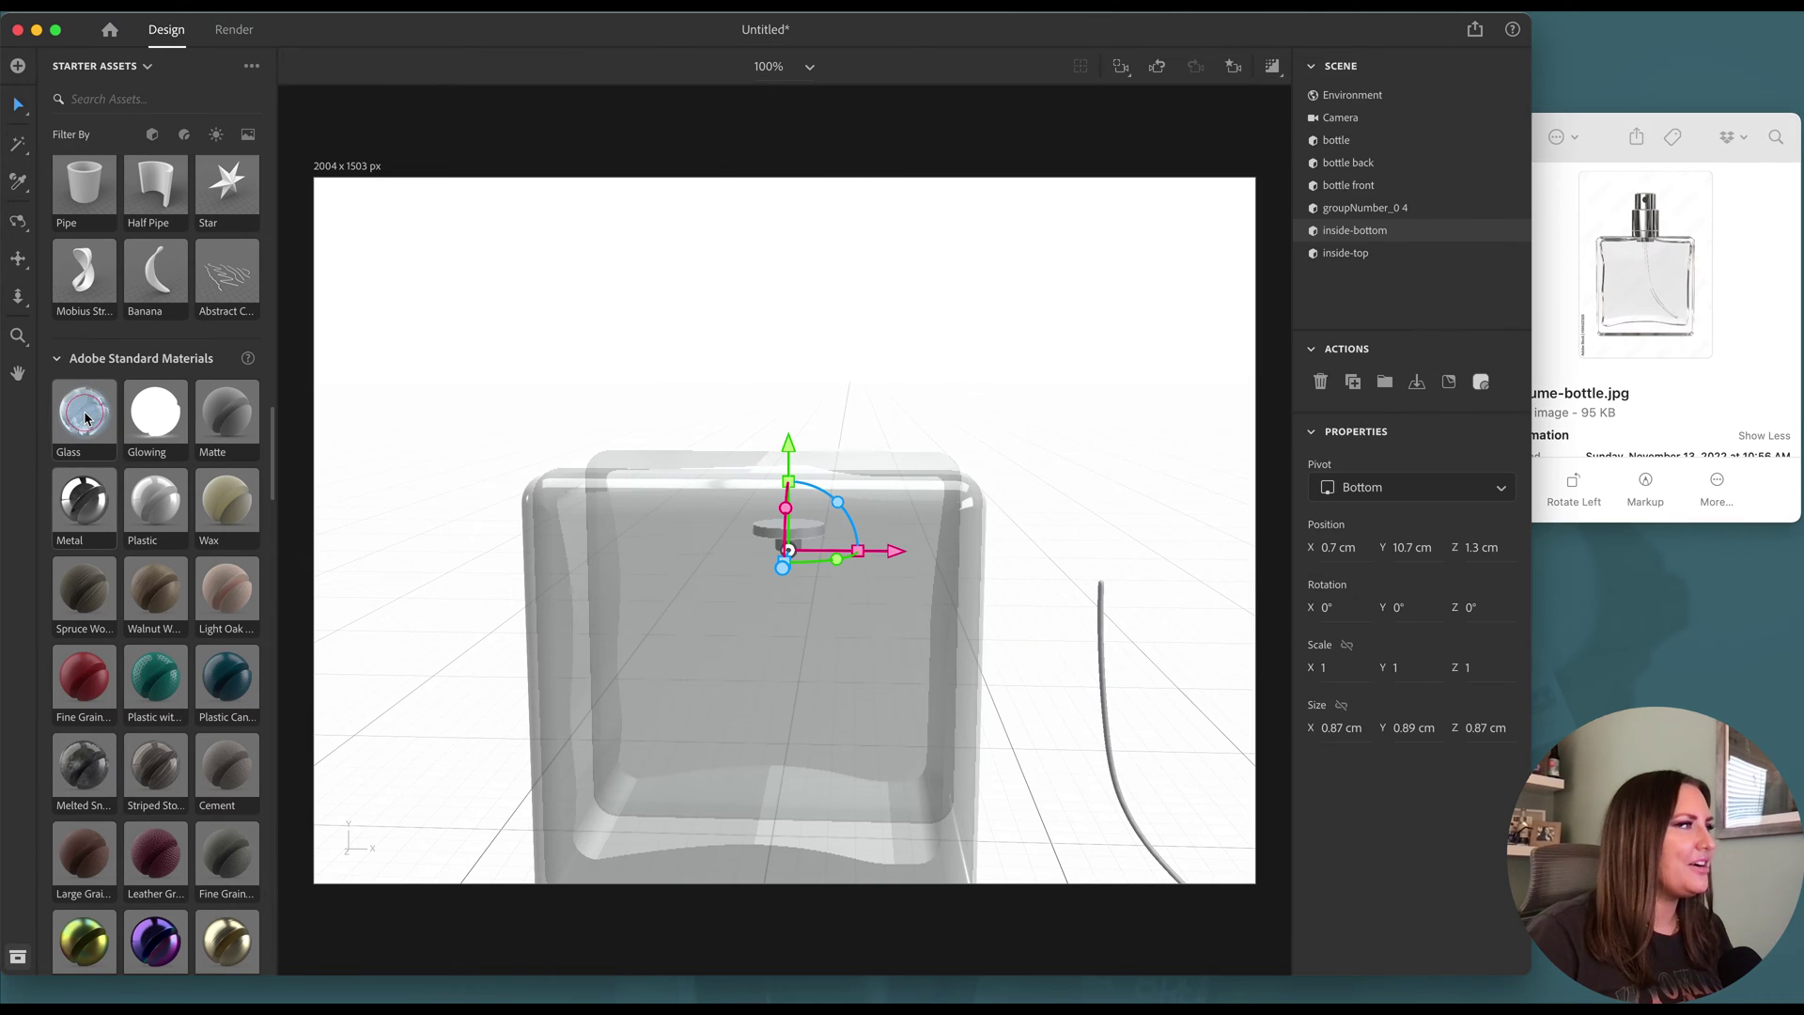
left_click_drag(84, 411, 1346, 260)
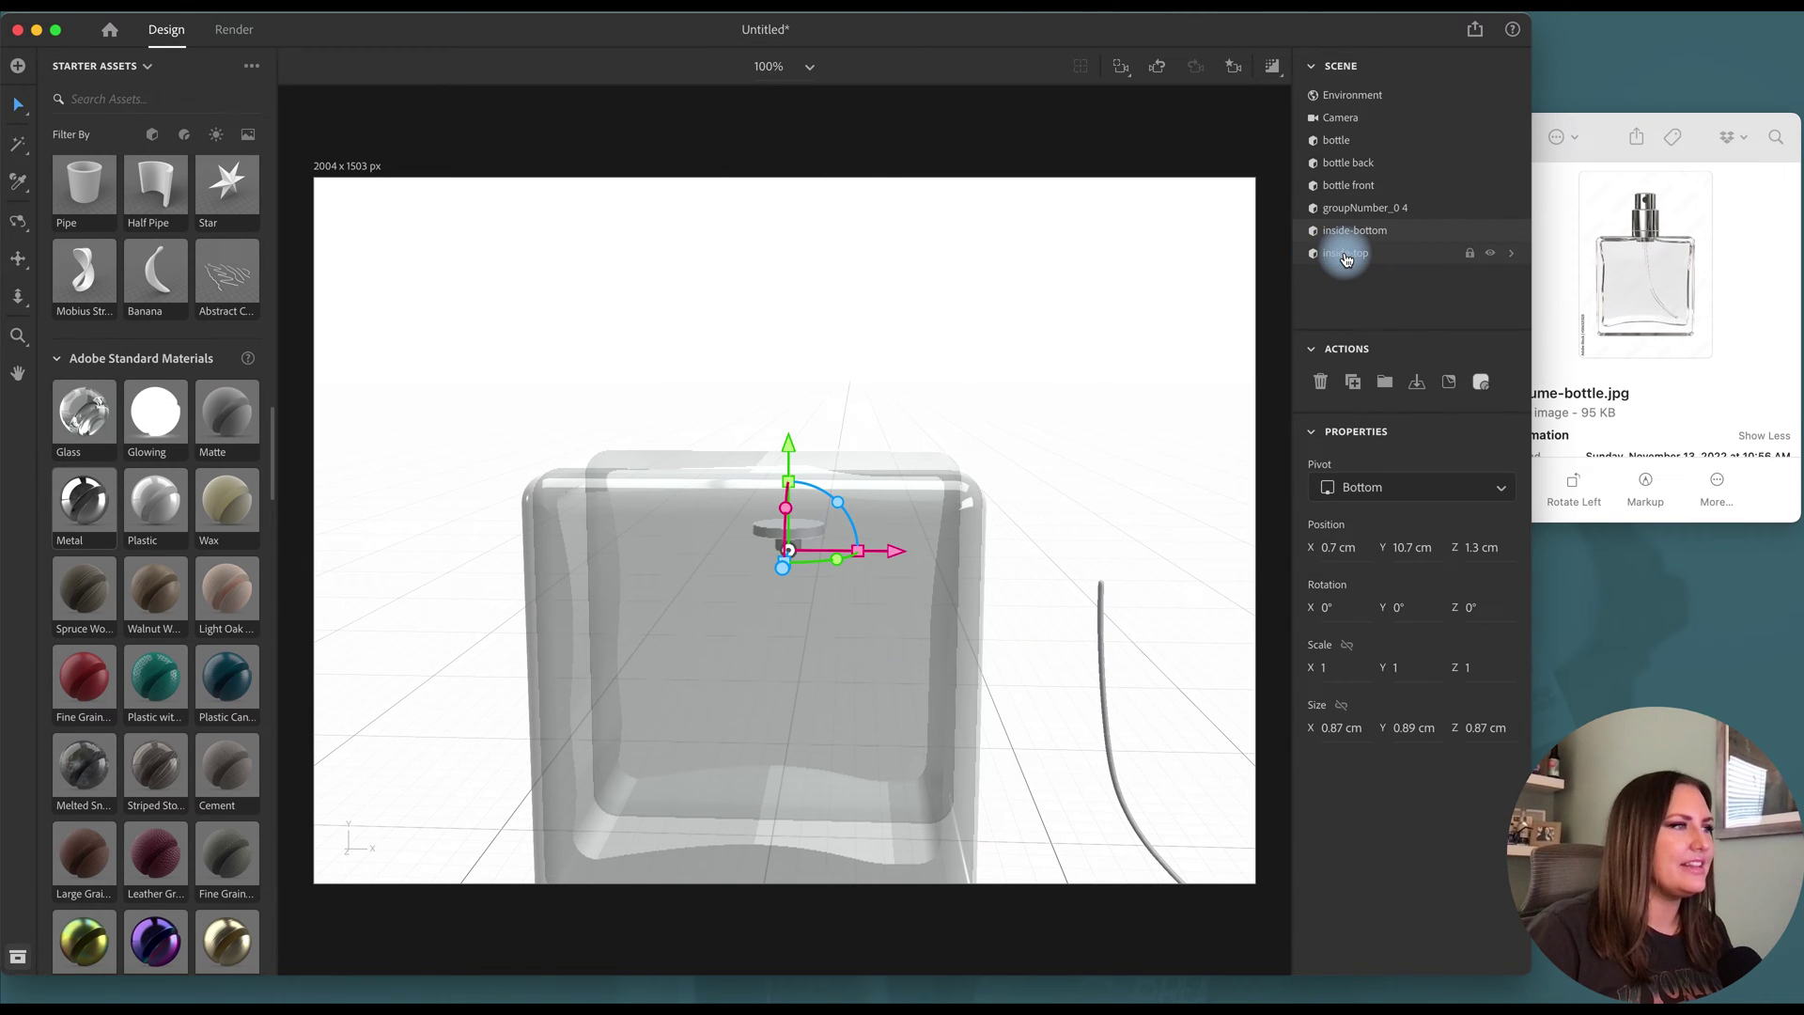
Raise inside-bottom and inside-top together to about Y 12.3 cm and group them as Inside-pieces.
left_click(1362, 243)
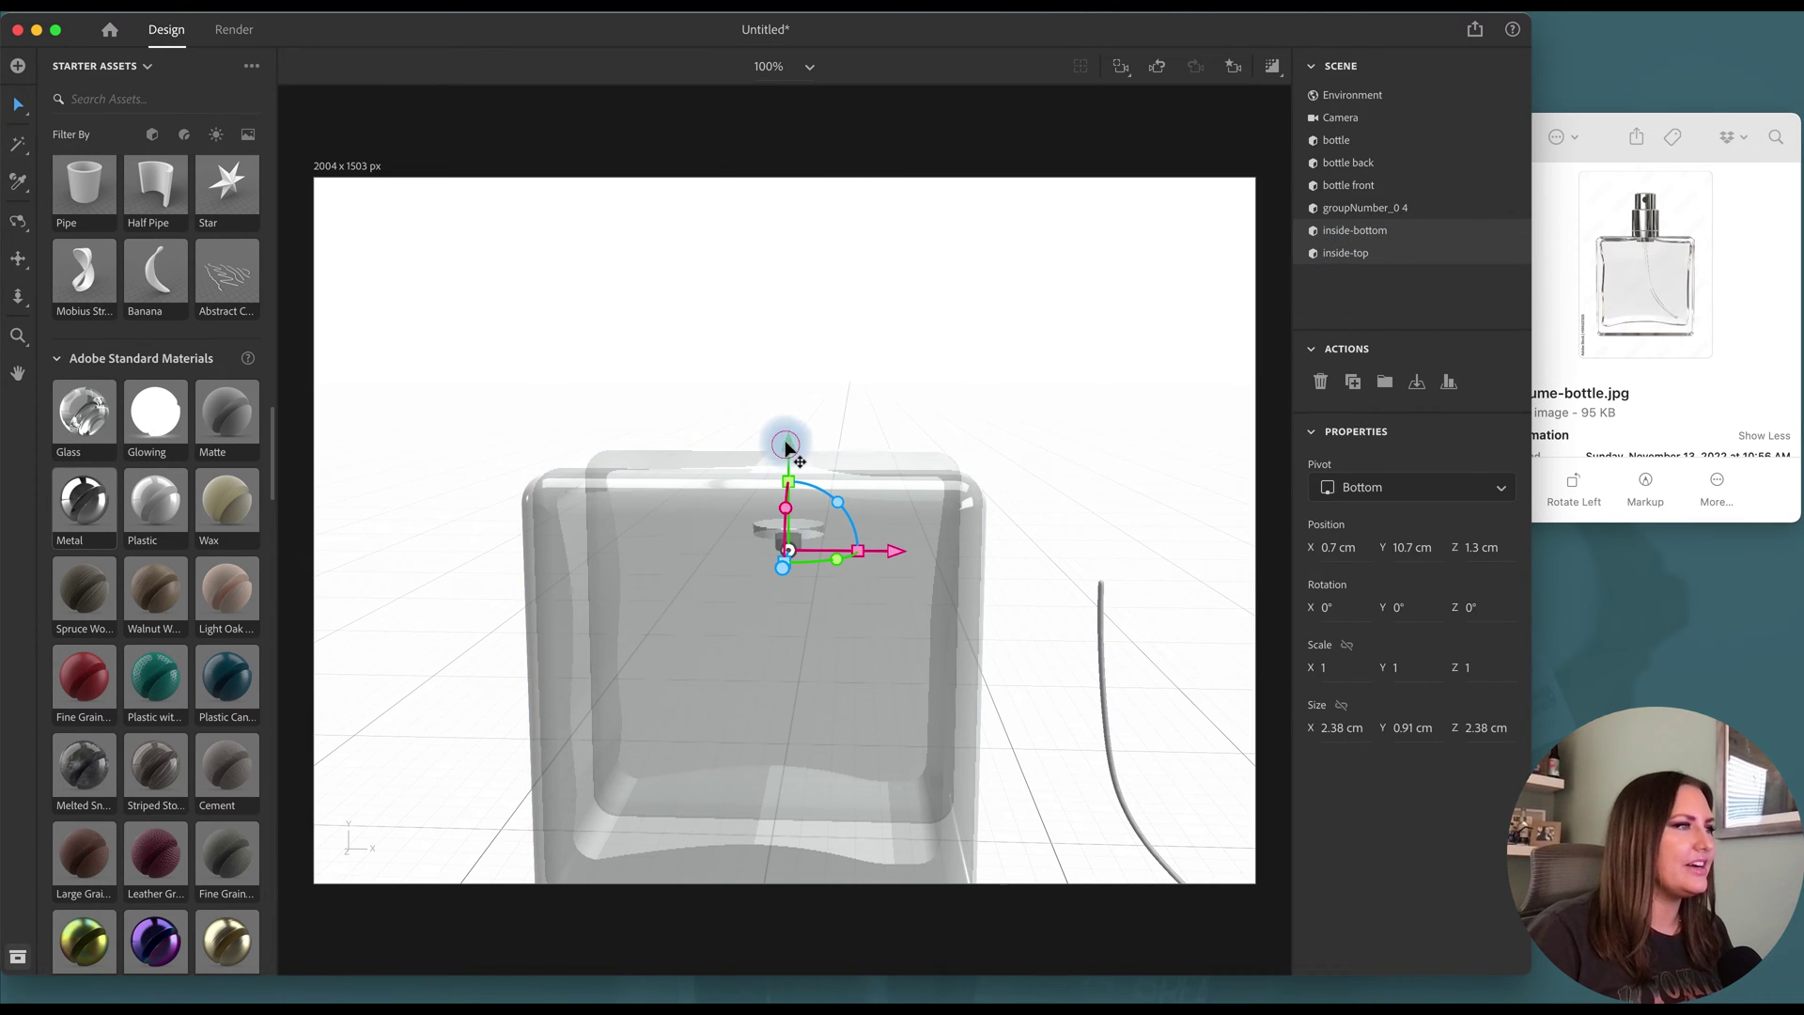
left_click_drag(785, 445, 786, 398)
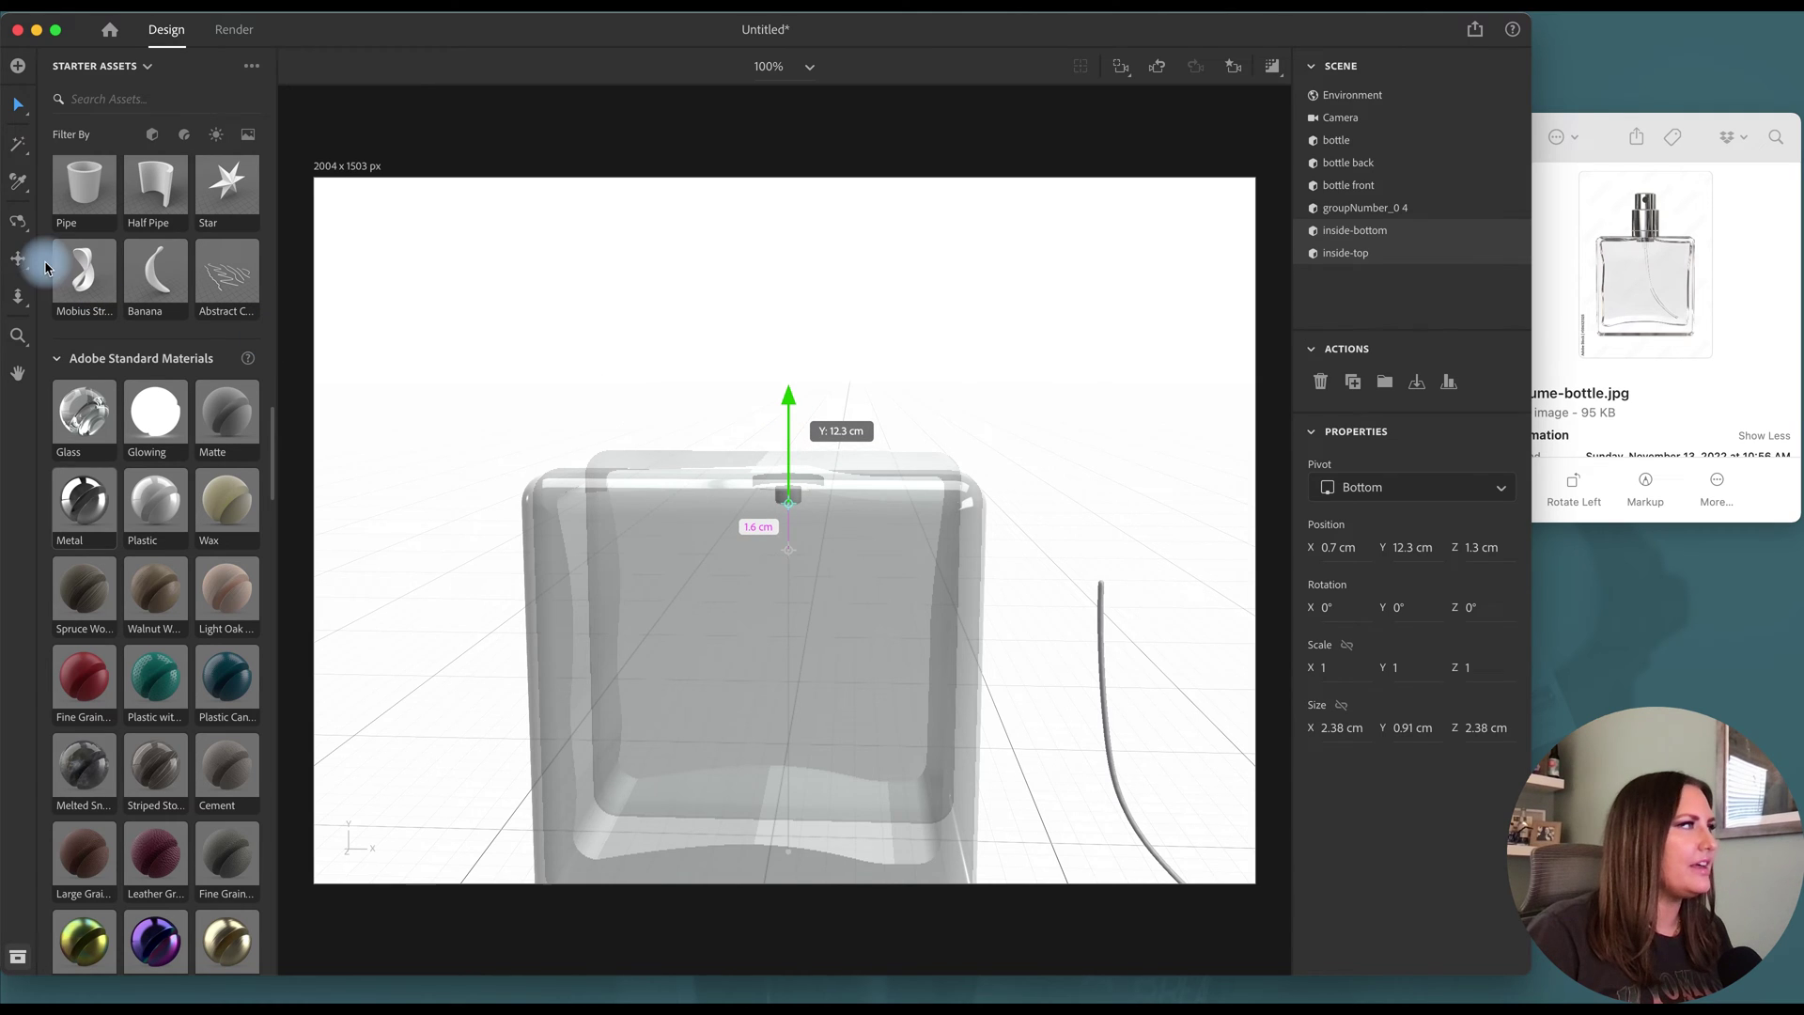
left_click(1385, 381)
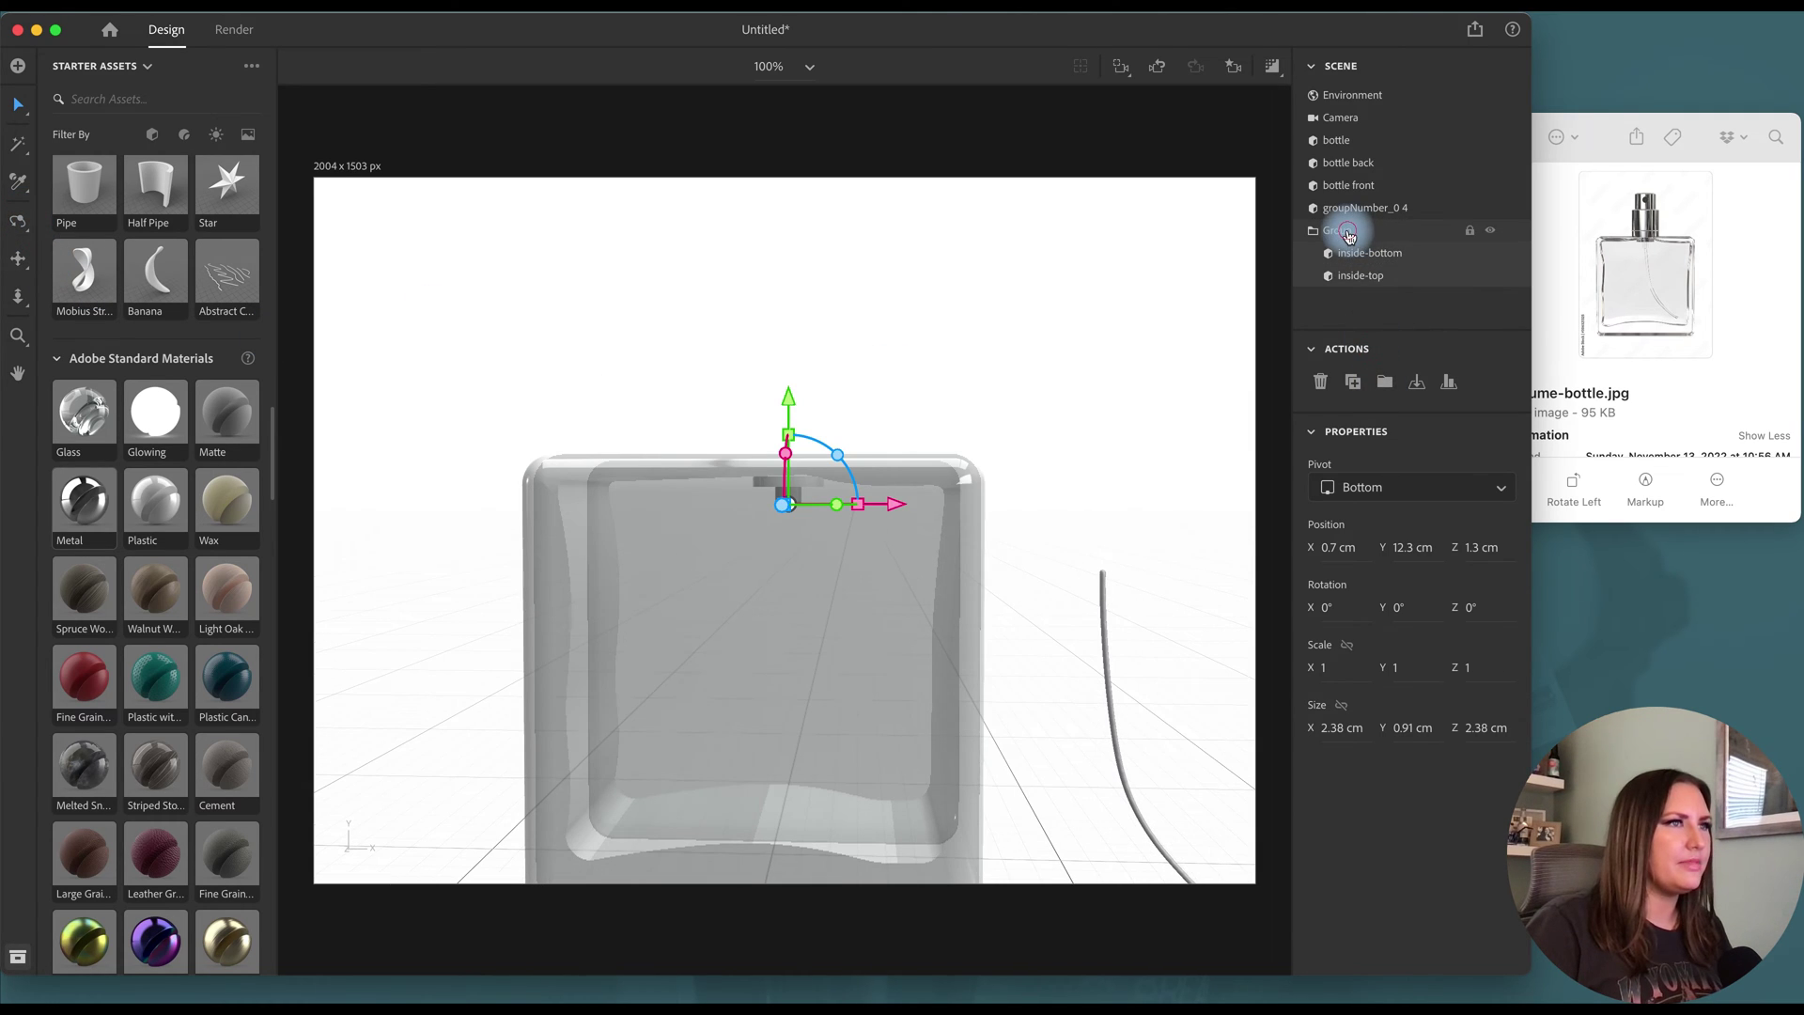
double_click(1344, 231)
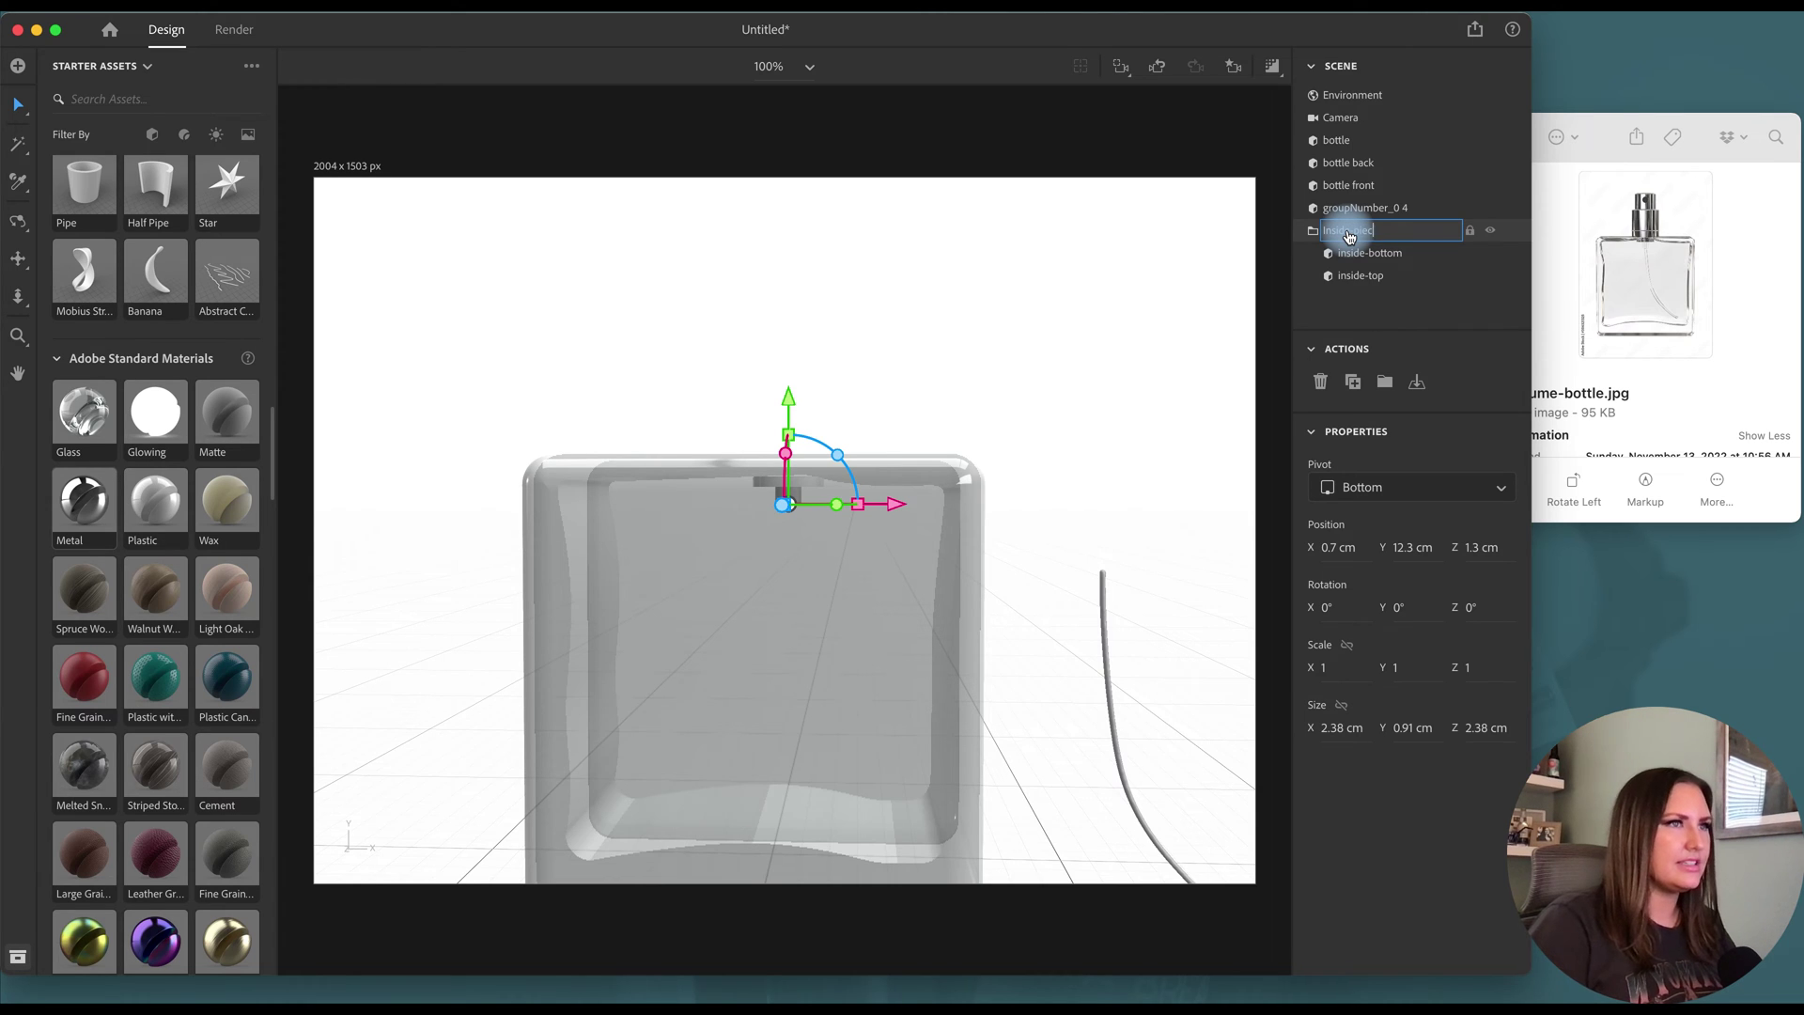
Name the imported tube straw, and group the bottle, bottle back and bottle front parts as bottle.
left_click(1353, 140)
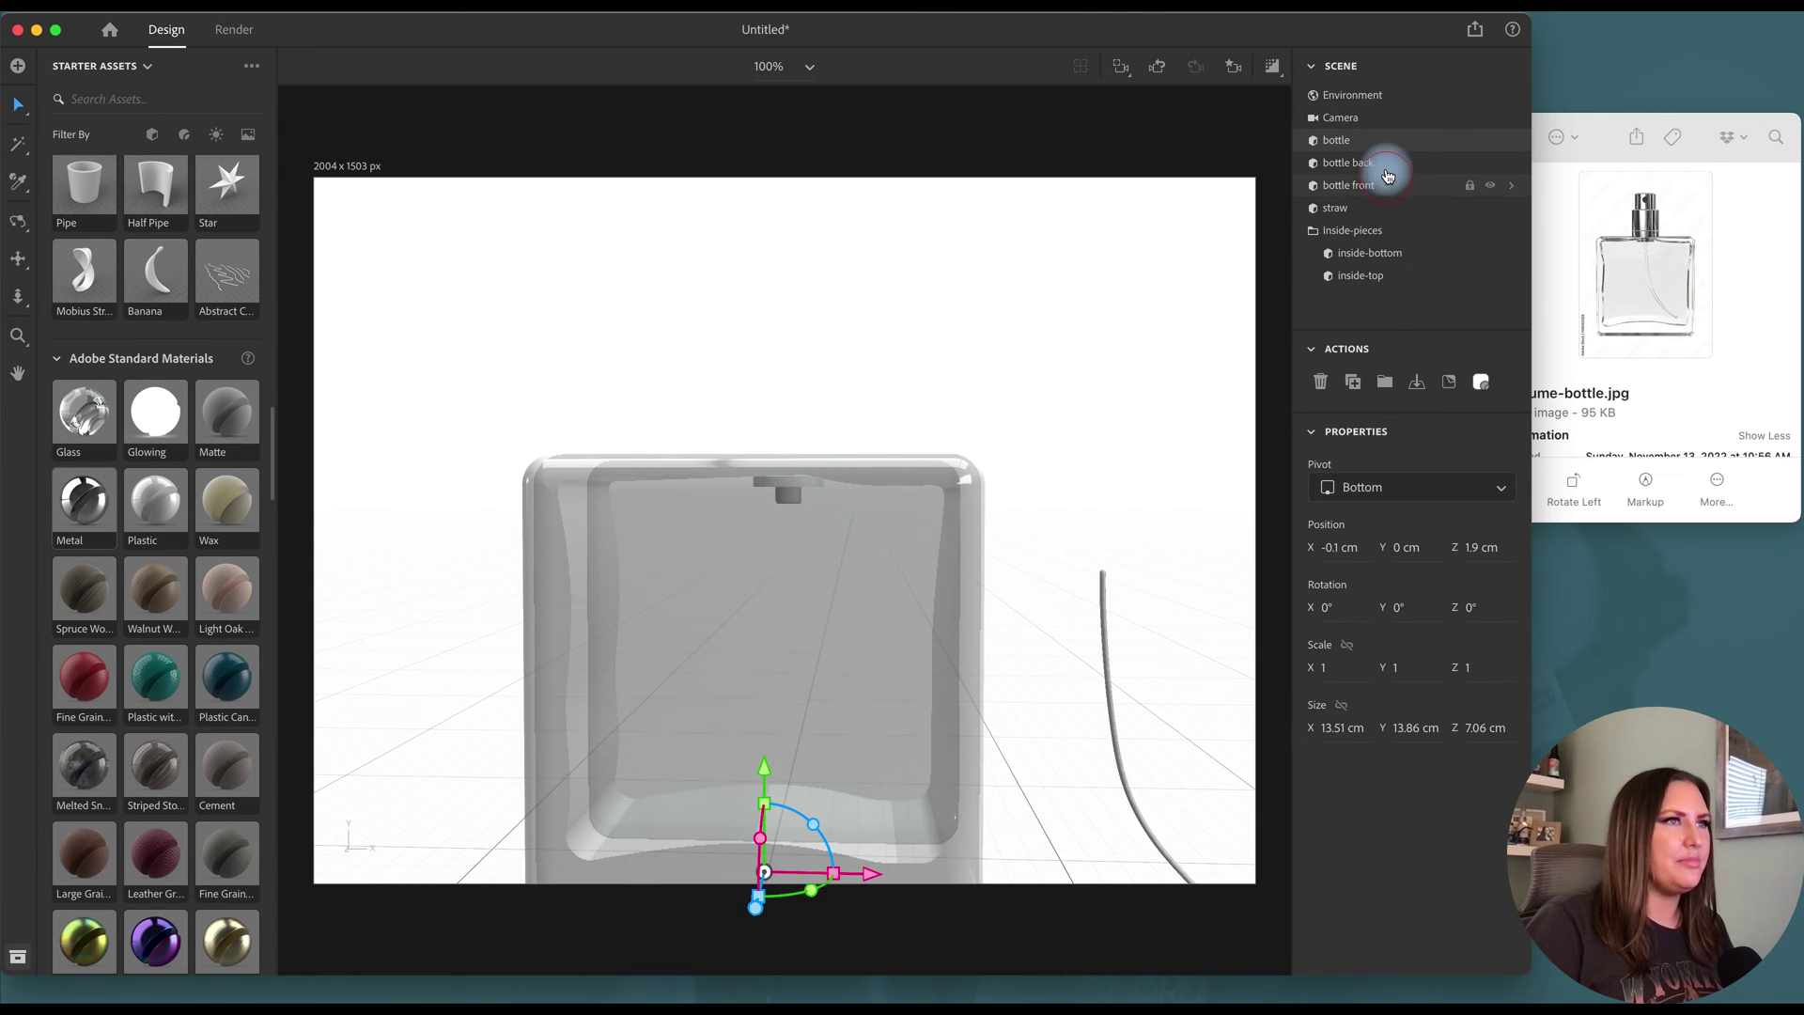
left_click(1387, 177, "shift")
left_click(1386, 382)
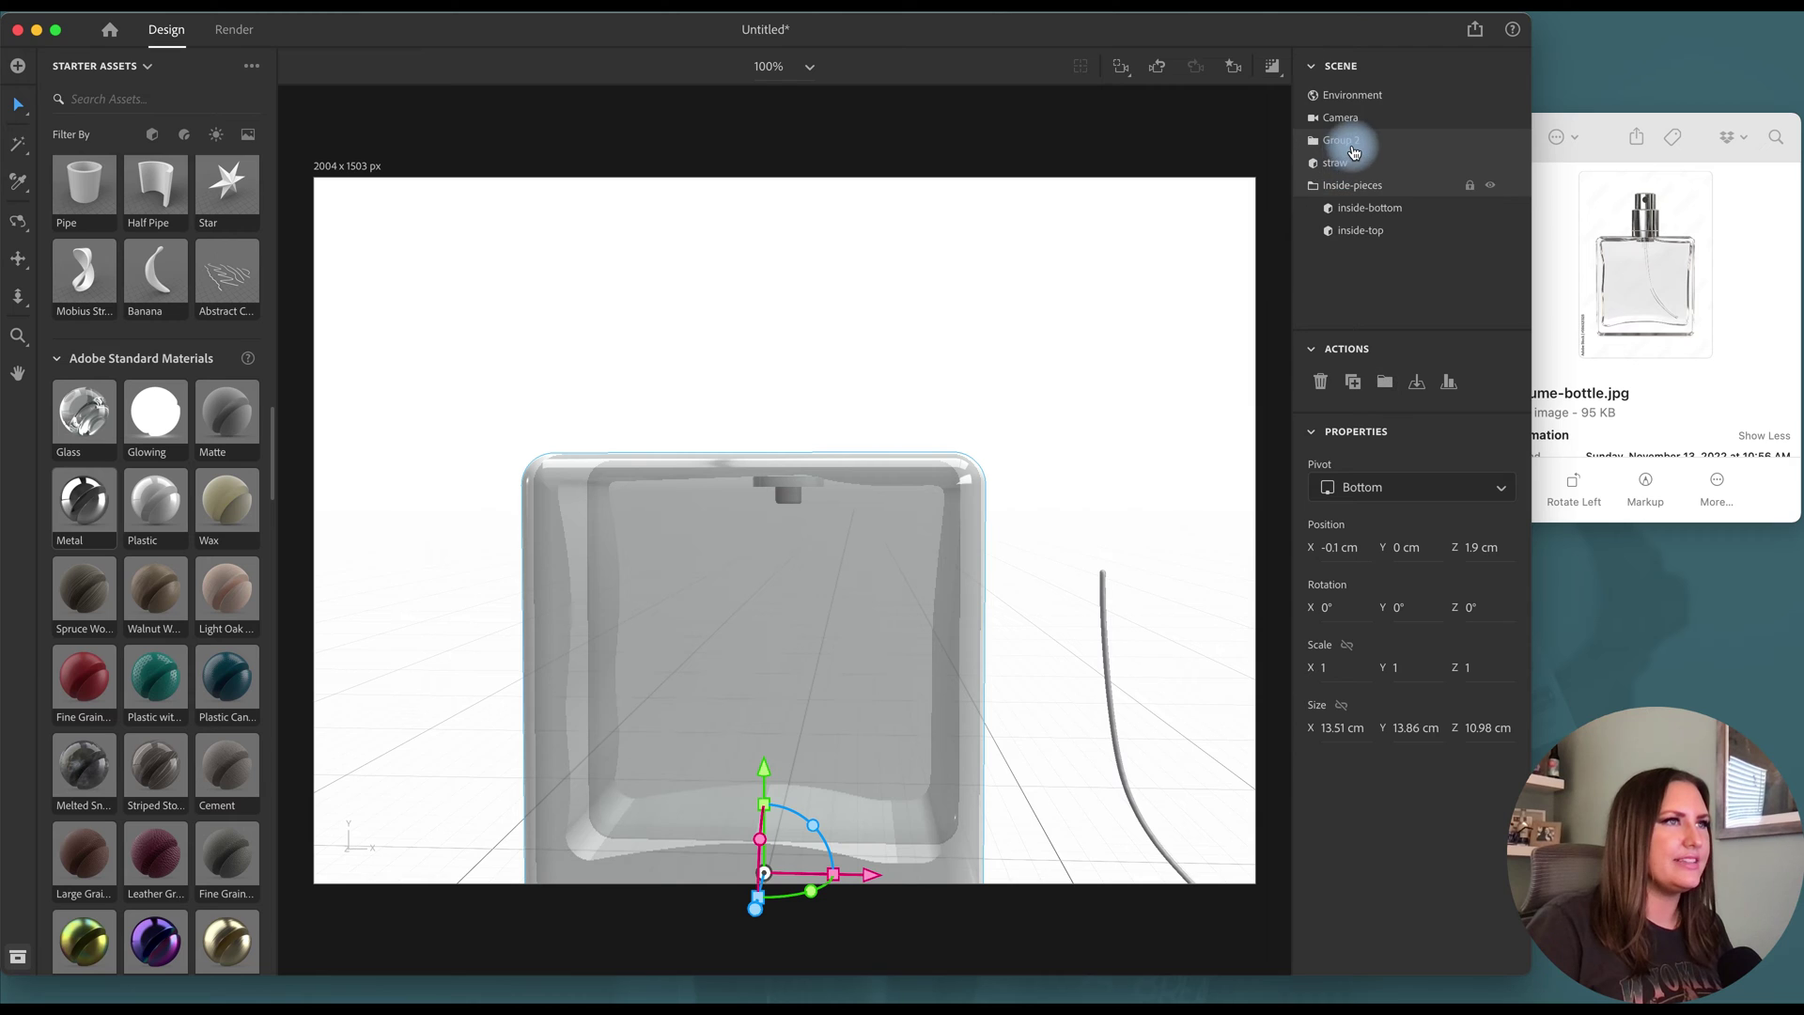
double_click(1343, 140)
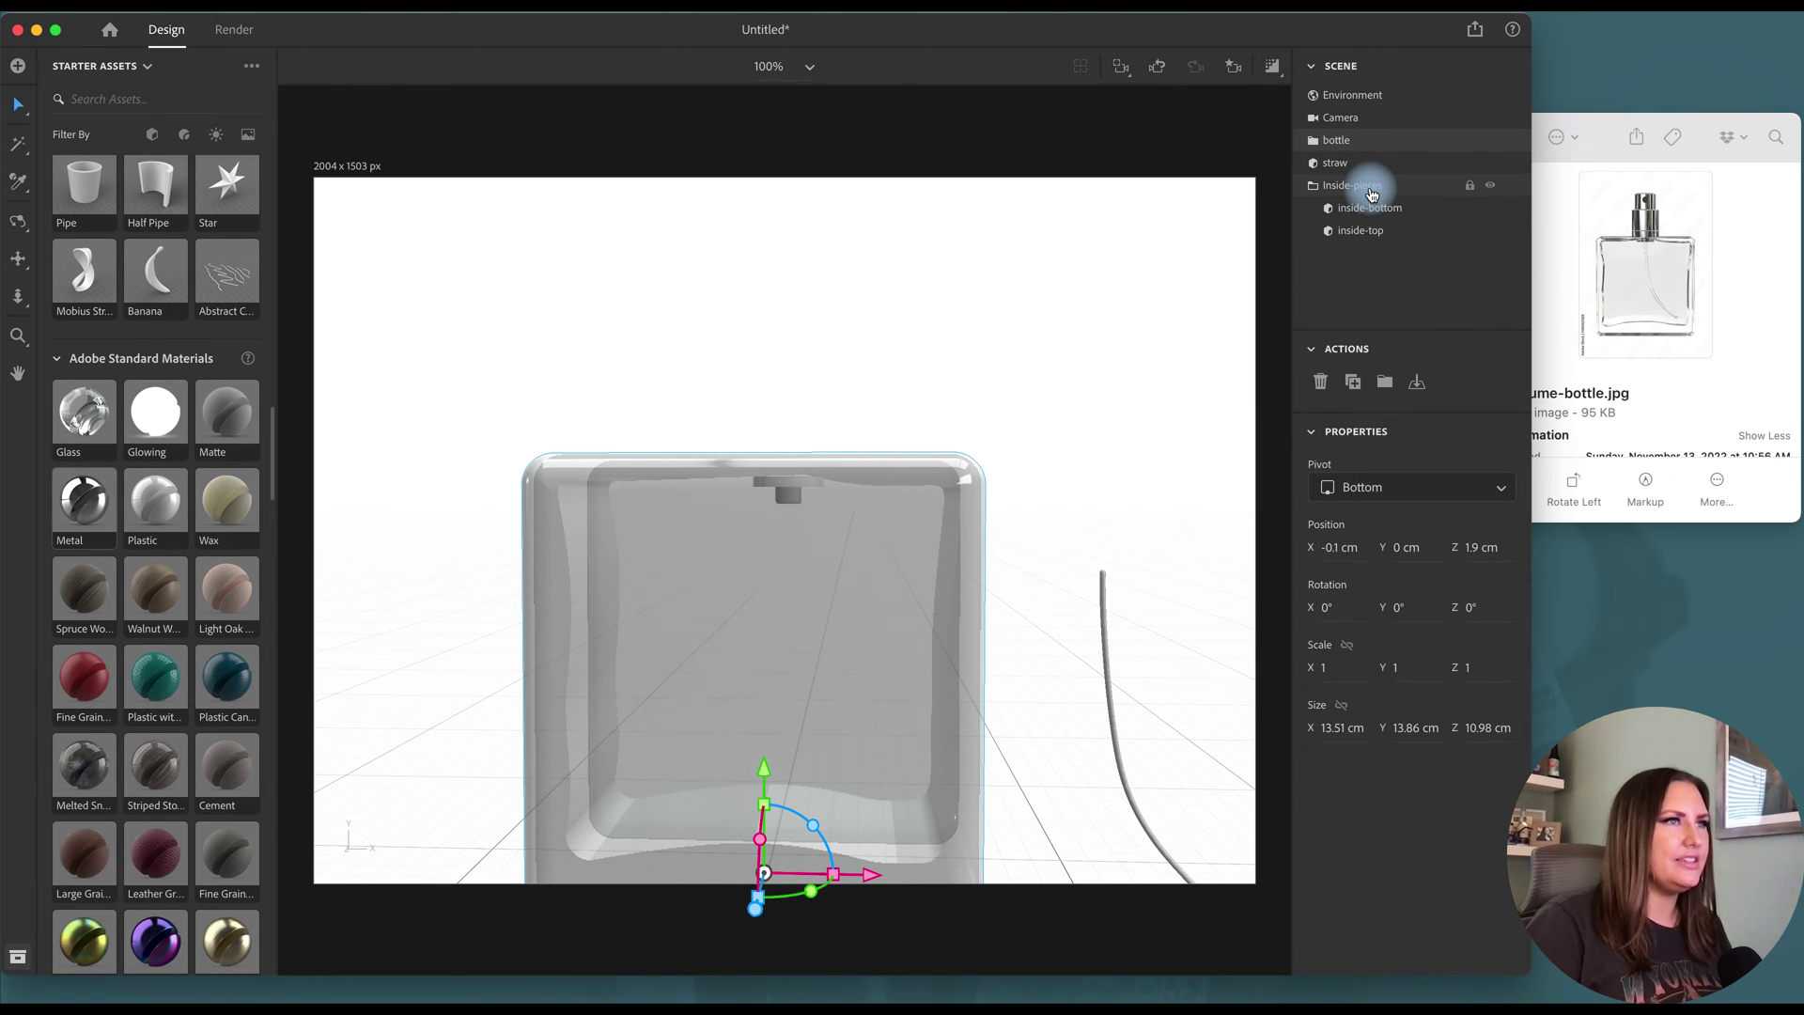
Collapse the Inside-pieces group and align its center with the bottle group on the X and Z axes.
left_click(1314, 186)
left_click(1317, 188)
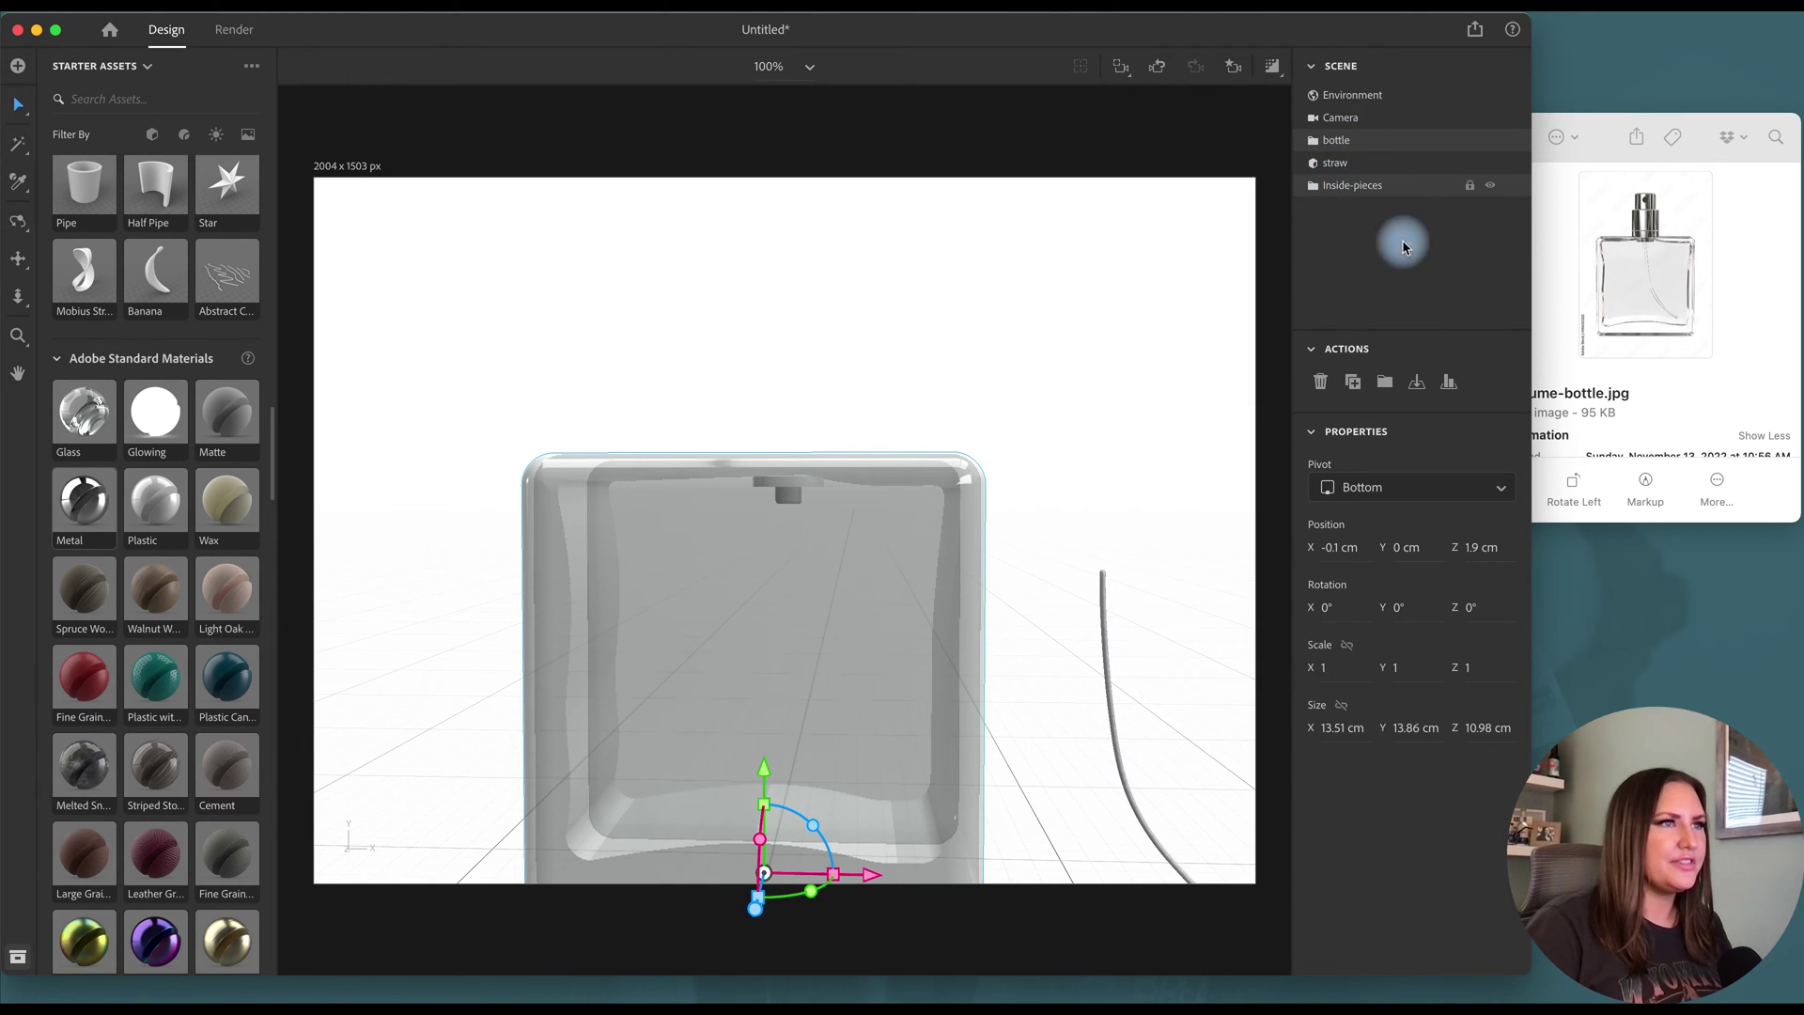
left_click(1449, 381)
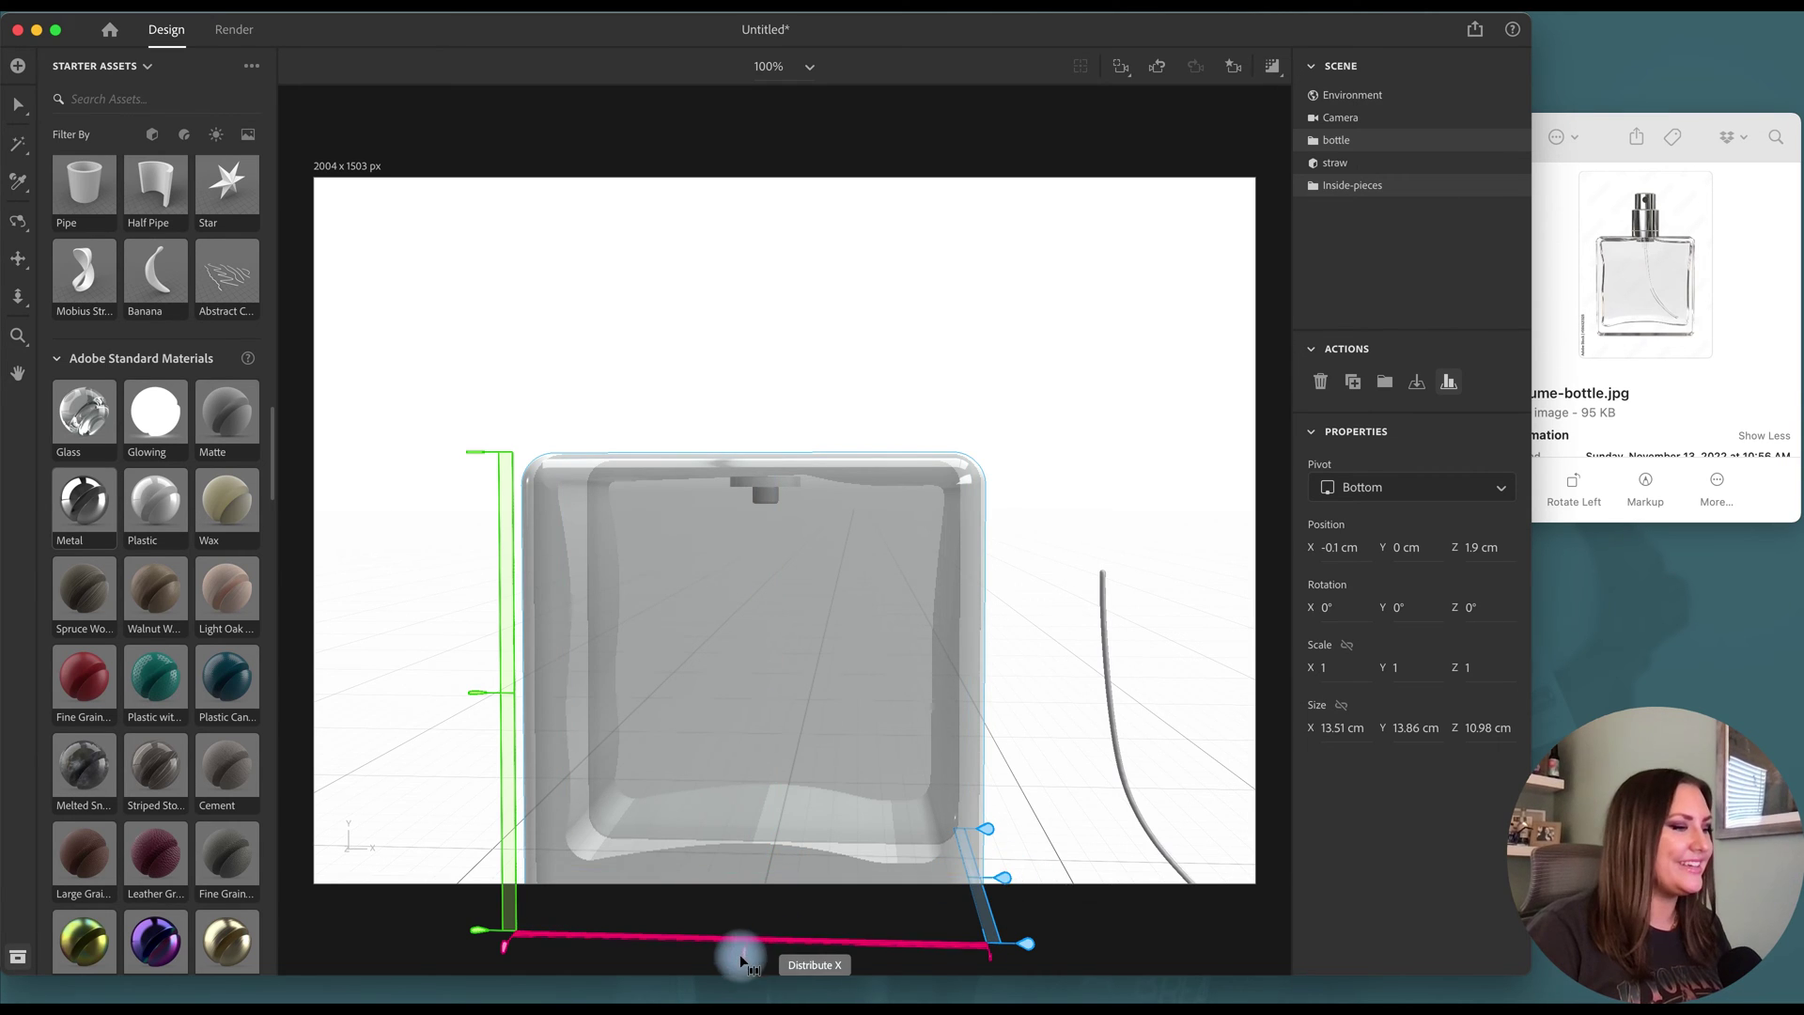
left_click(1004, 877)
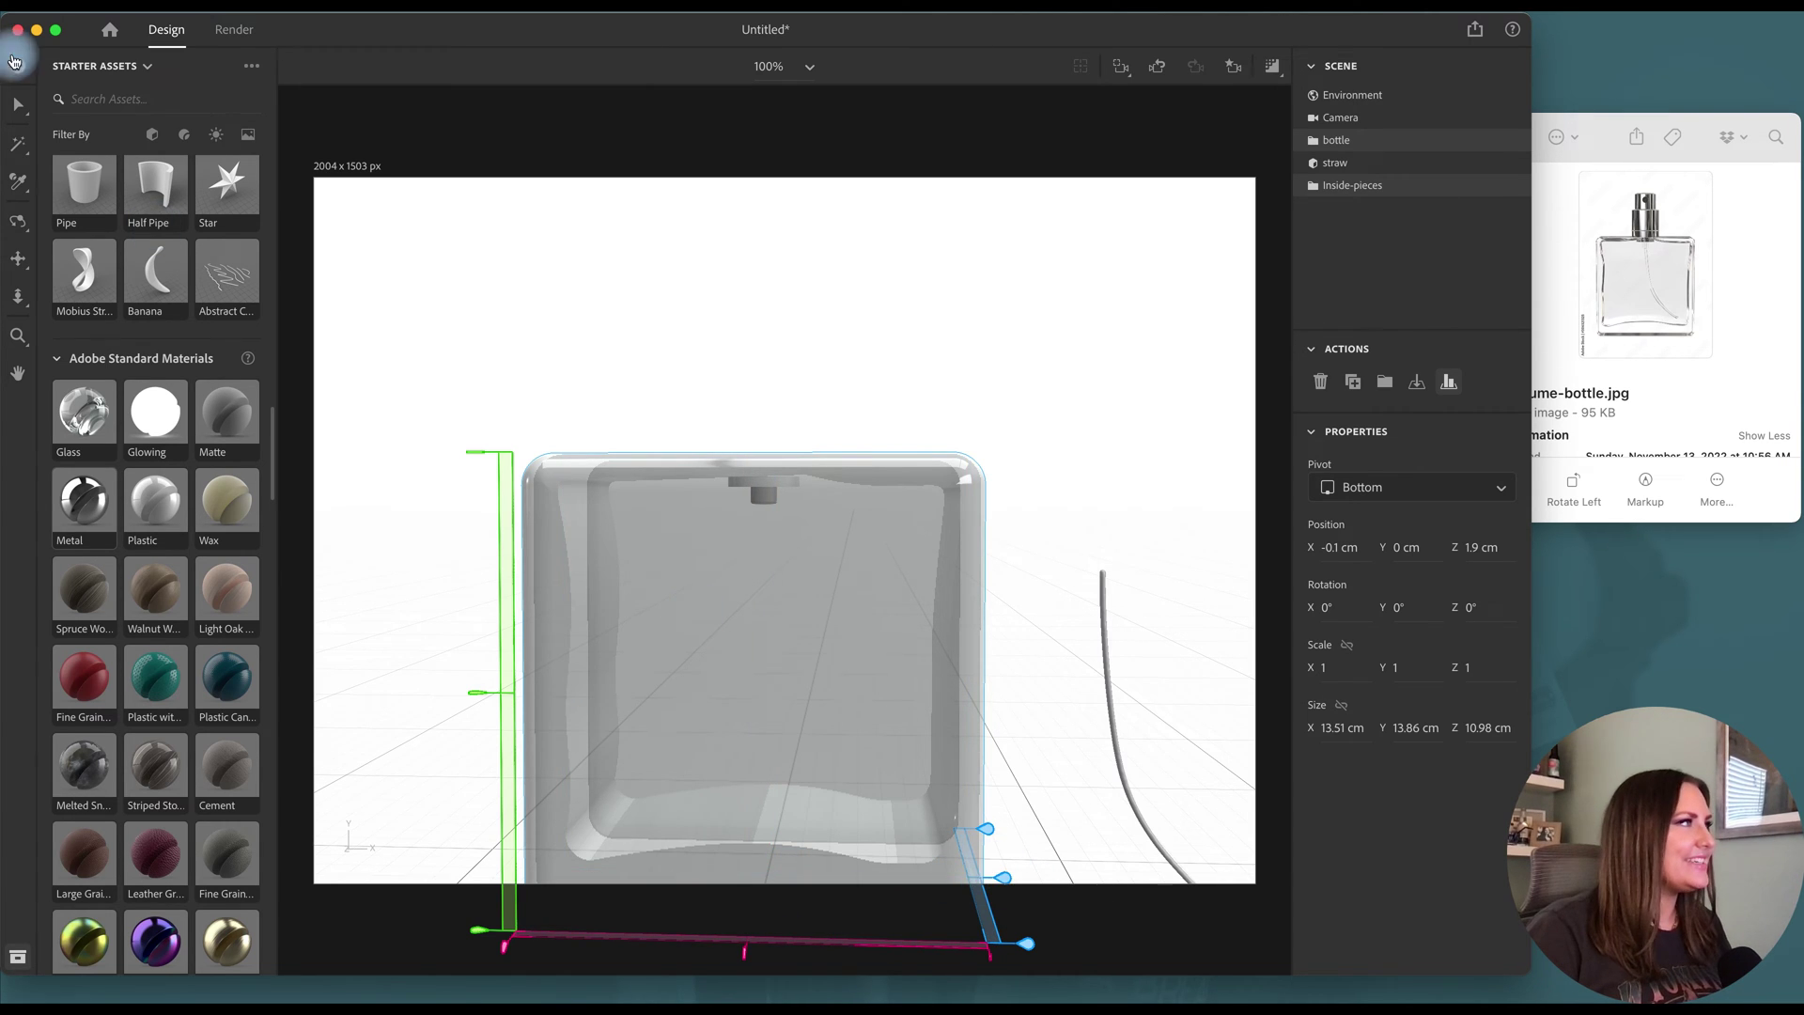
left_click(15, 98)
key("v")
scroll(927, 375, "down", 2)
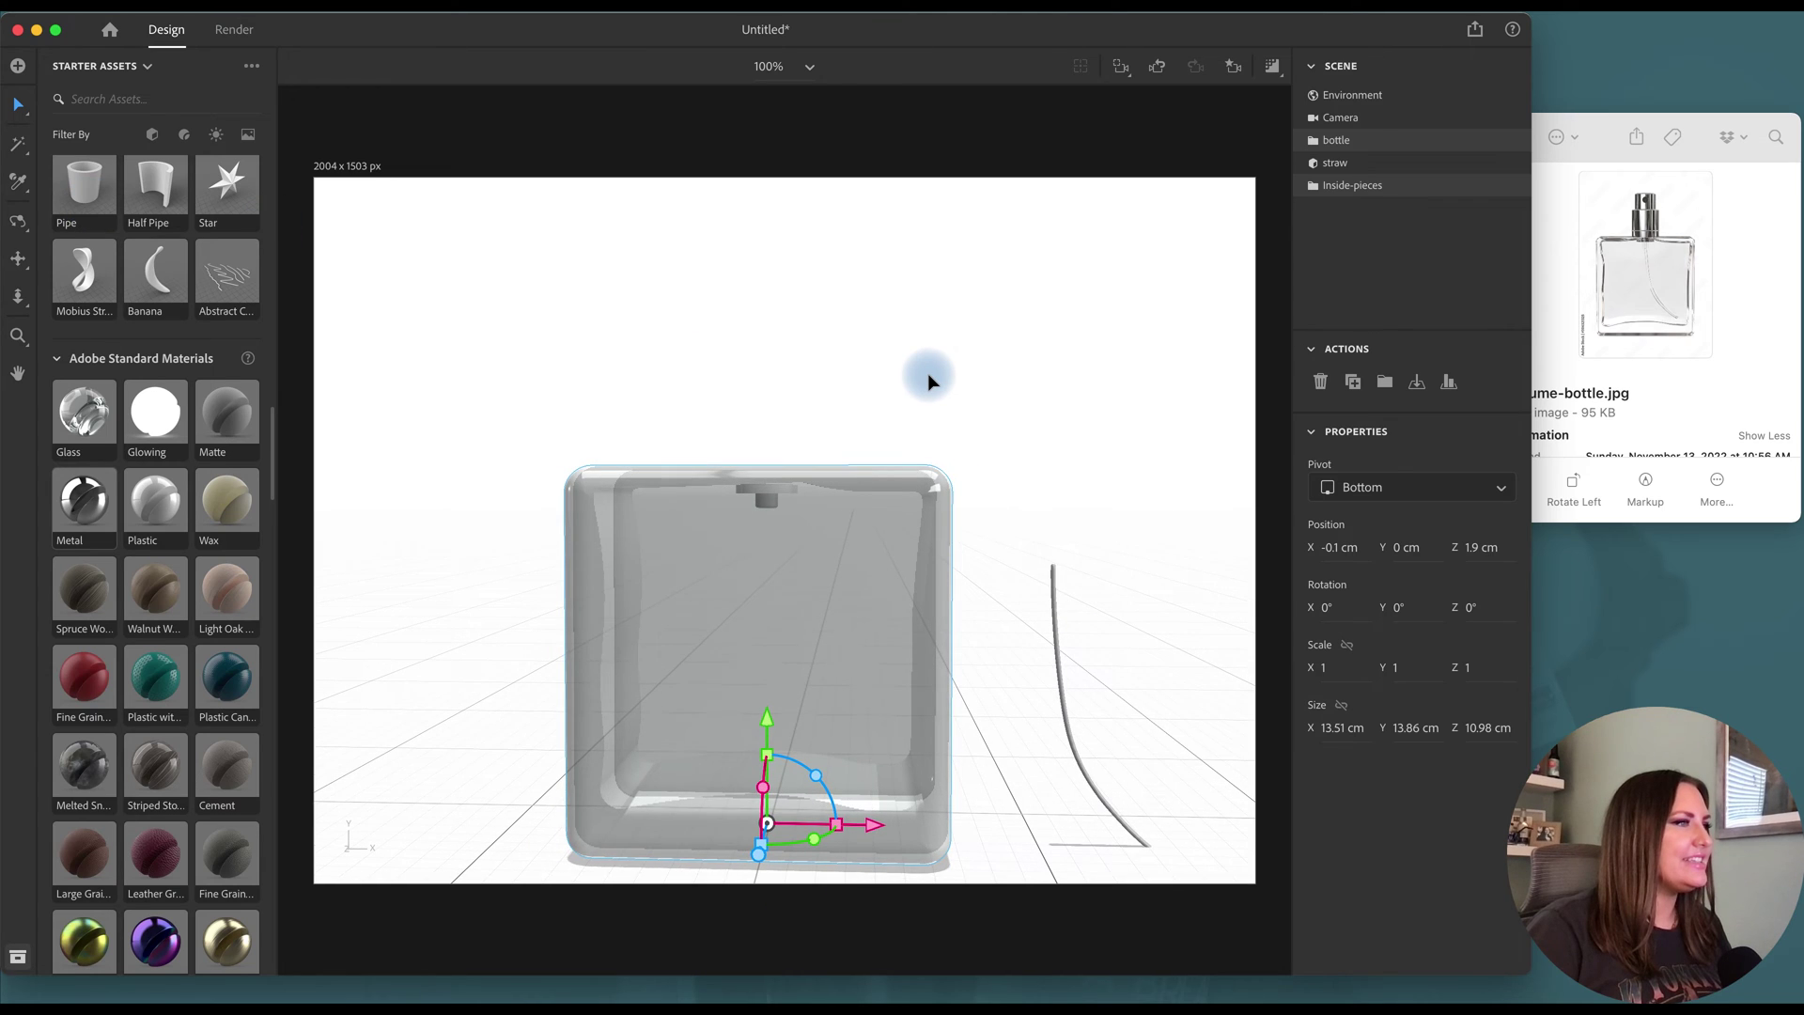
Apply the Plastic material to the straw and set its translucence to about 94%.
left_click(934, 373)
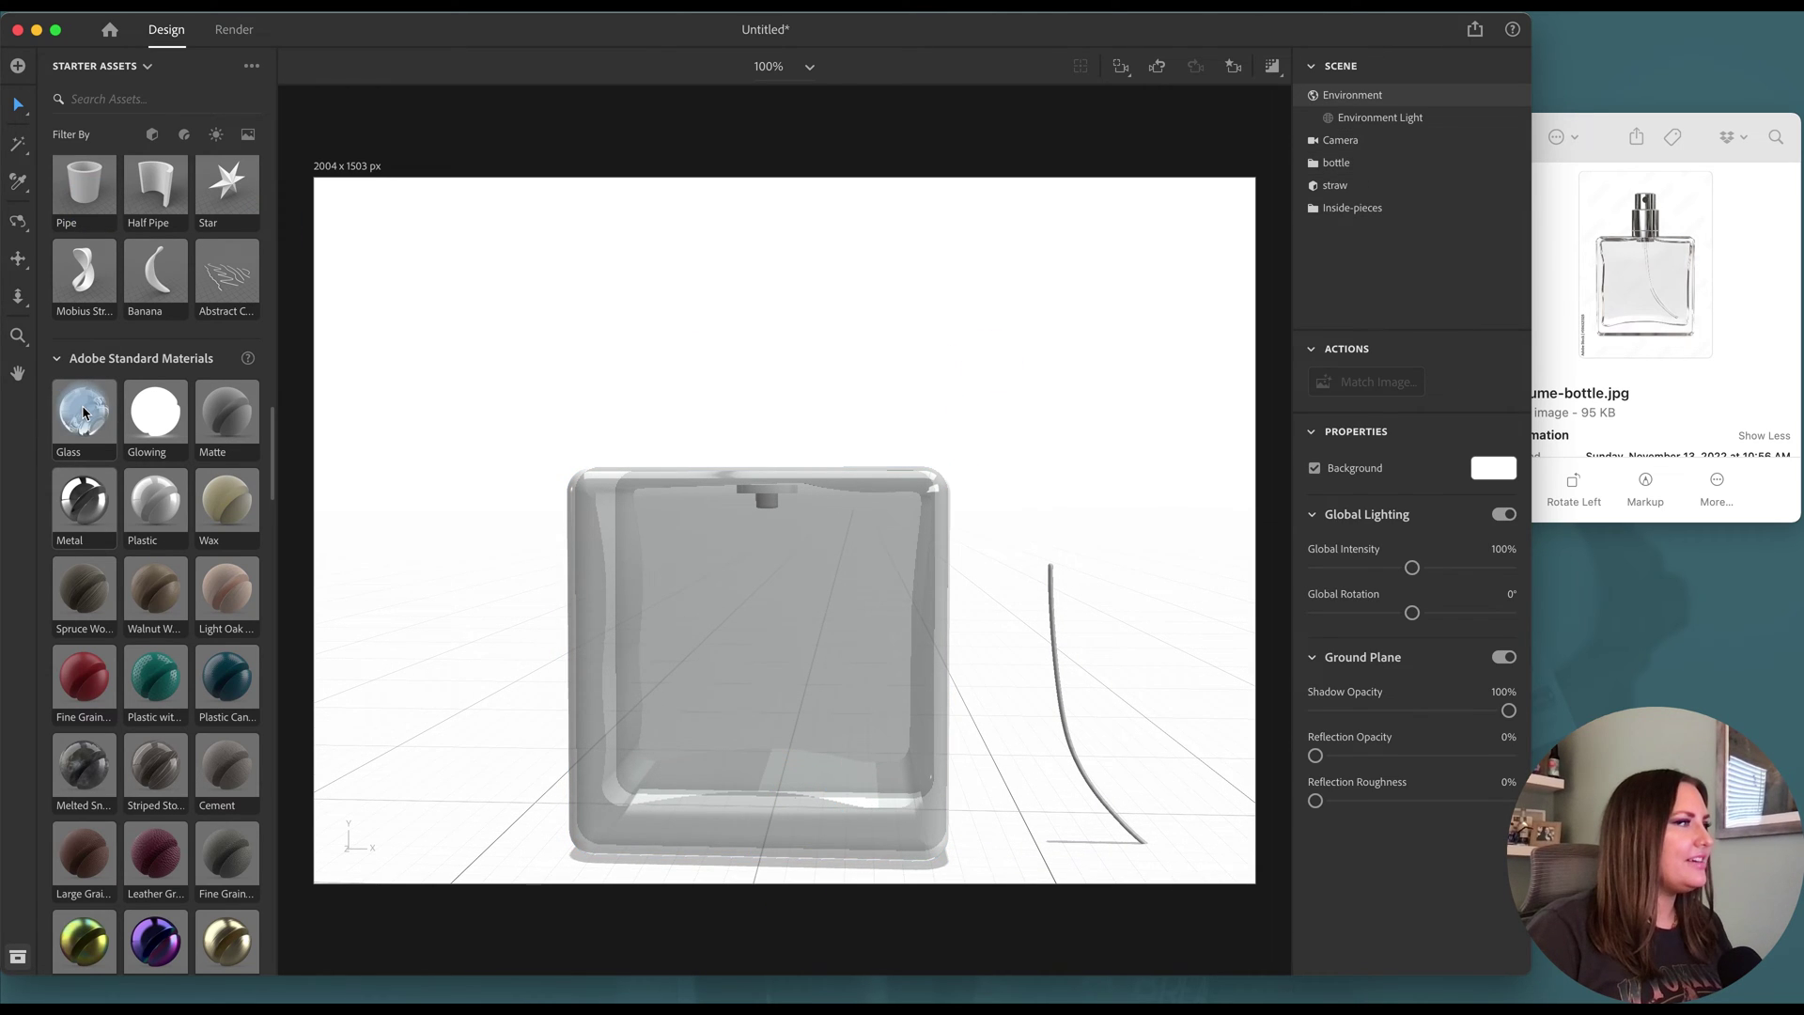
left_click_drag(155, 499, 1046, 645)
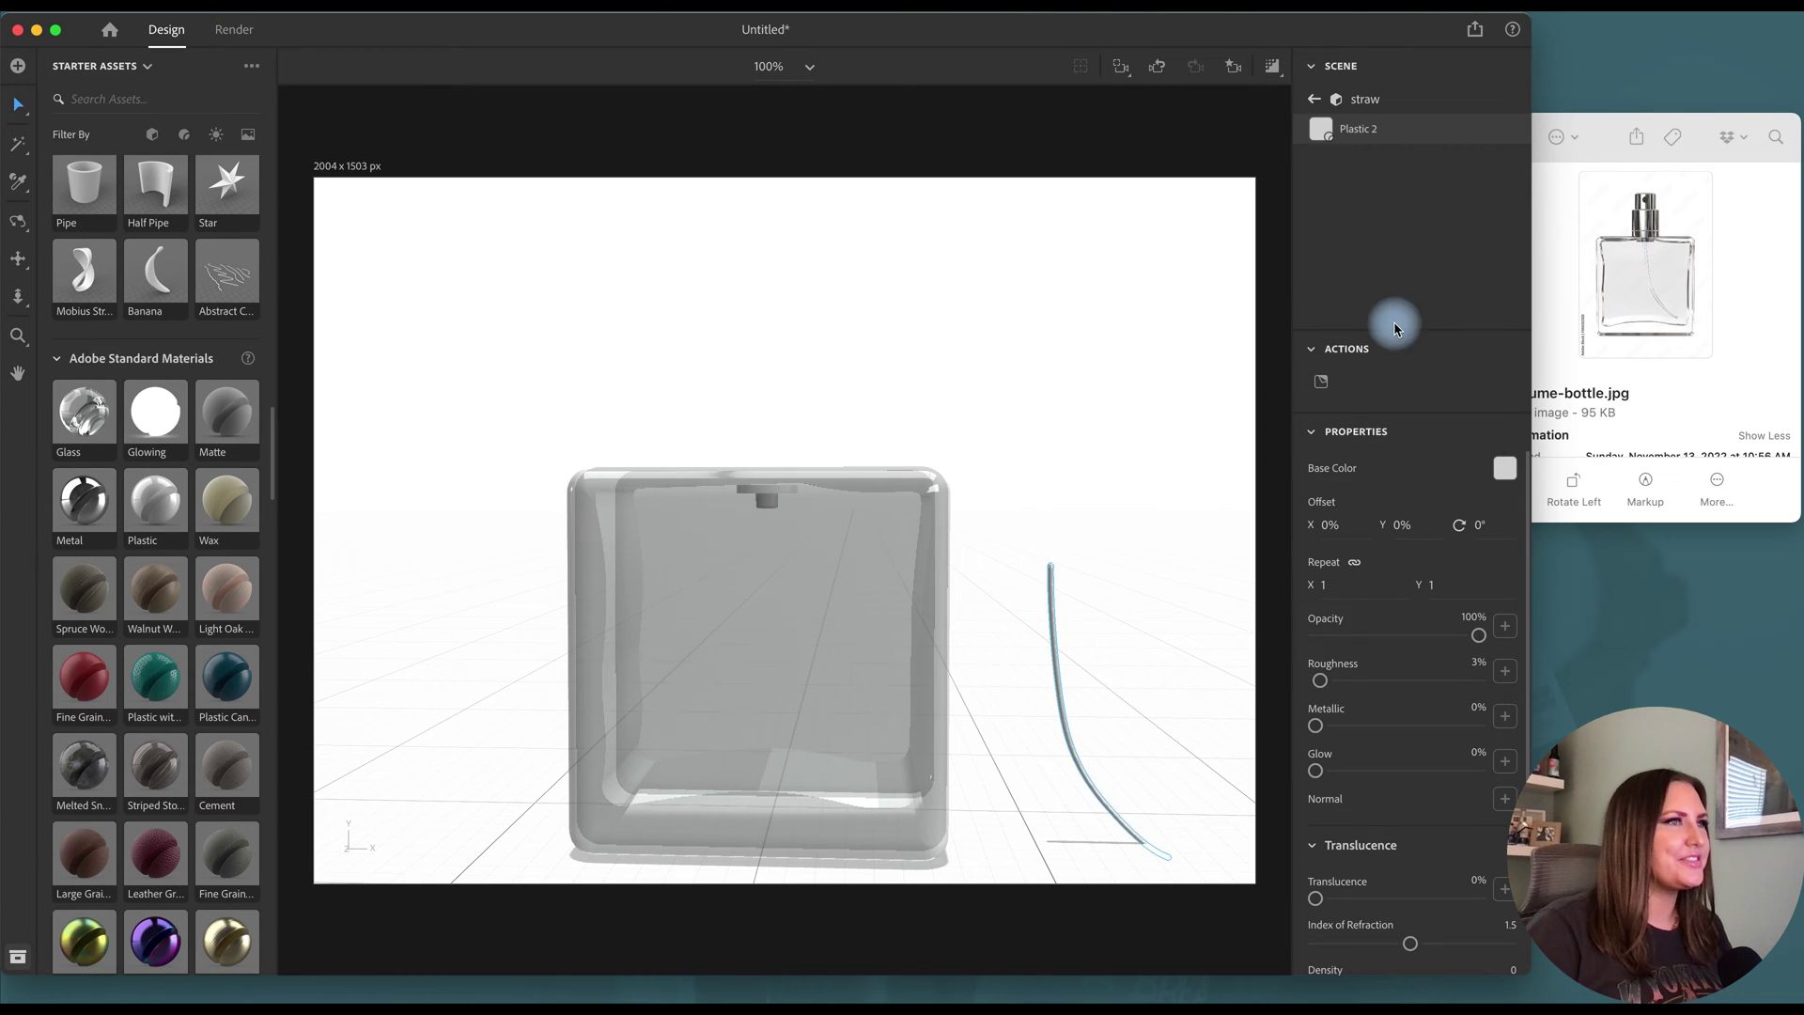
left_click(1456, 901)
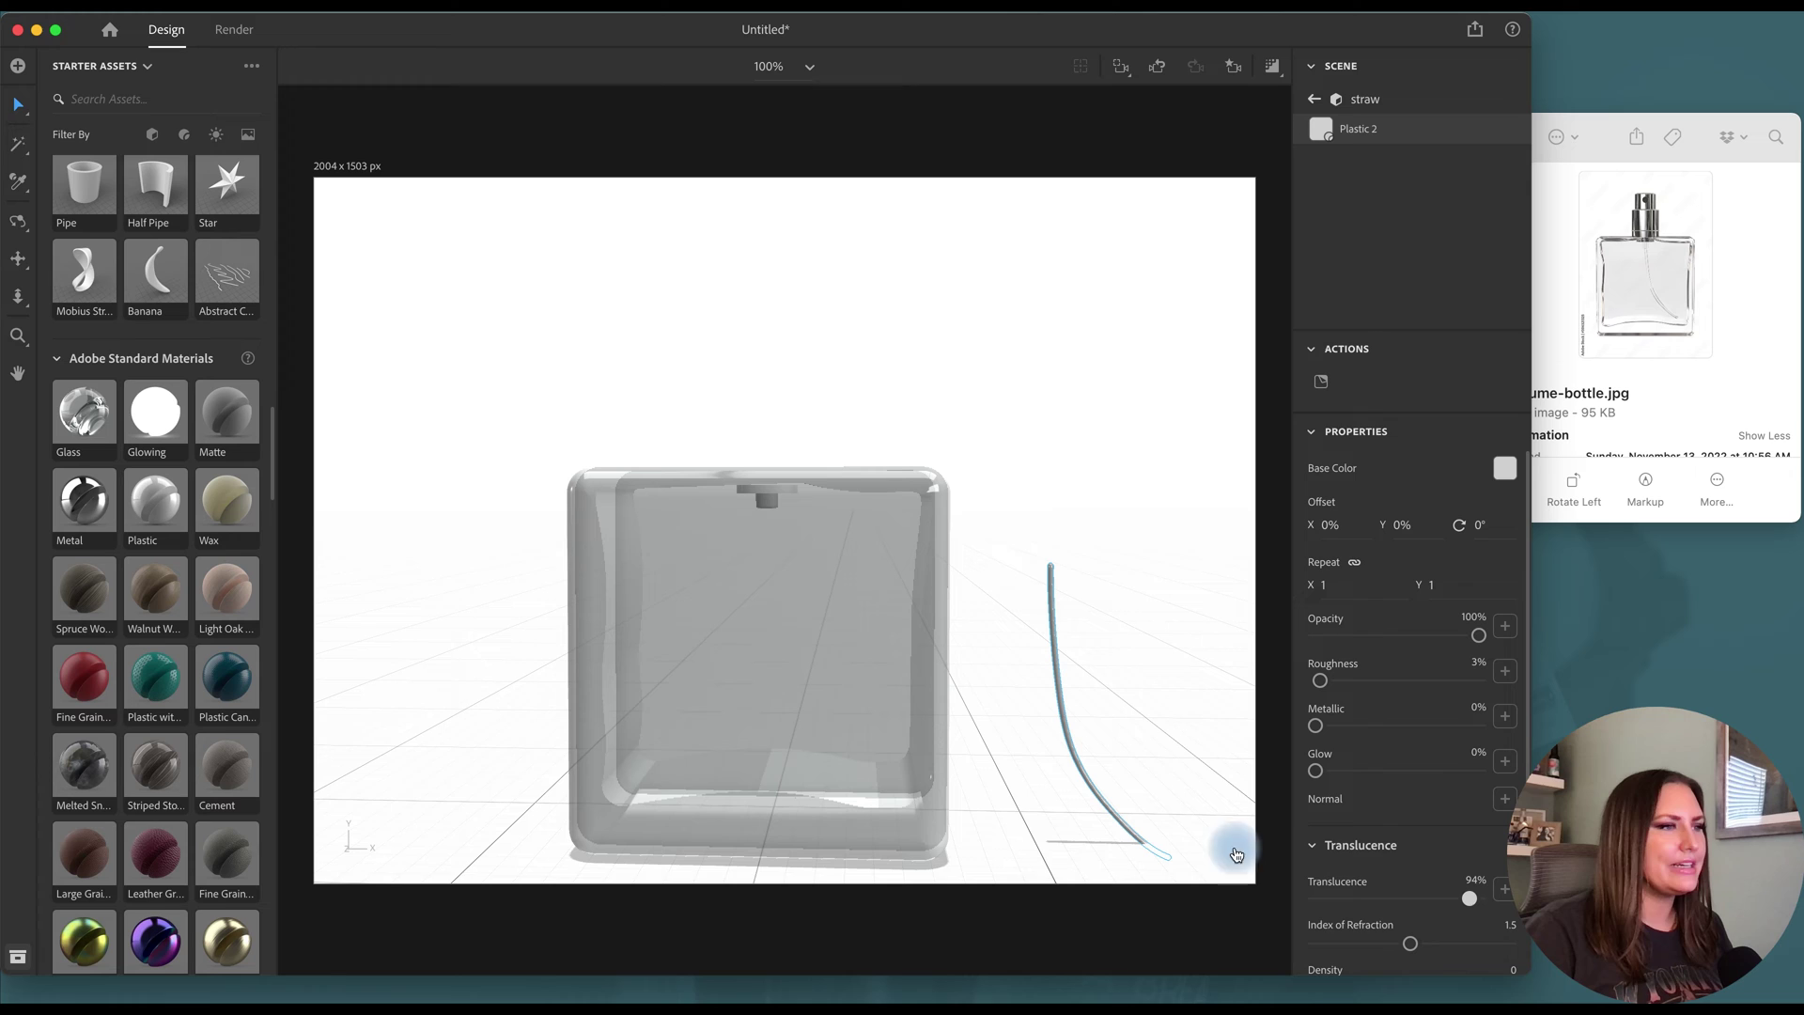
Move the straw inside the bottle beneath the inside pieces, to about X 2.3 cm and Y 1.8 cm.
left_click(20, 111)
left_click_drag(1053, 590, 770, 585)
left_click_drag(828, 750, 832, 692)
left_click_drag(826, 824, 828, 813)
Line the straw up under the inside pieces from several angles, at about X 2 cm, Y 2.2 cm and Z 2 cm.
right_click_drag(1104, 573, 1017, 573)
left_click_drag(1017, 573, 761, 564)
left_click(14, 104)
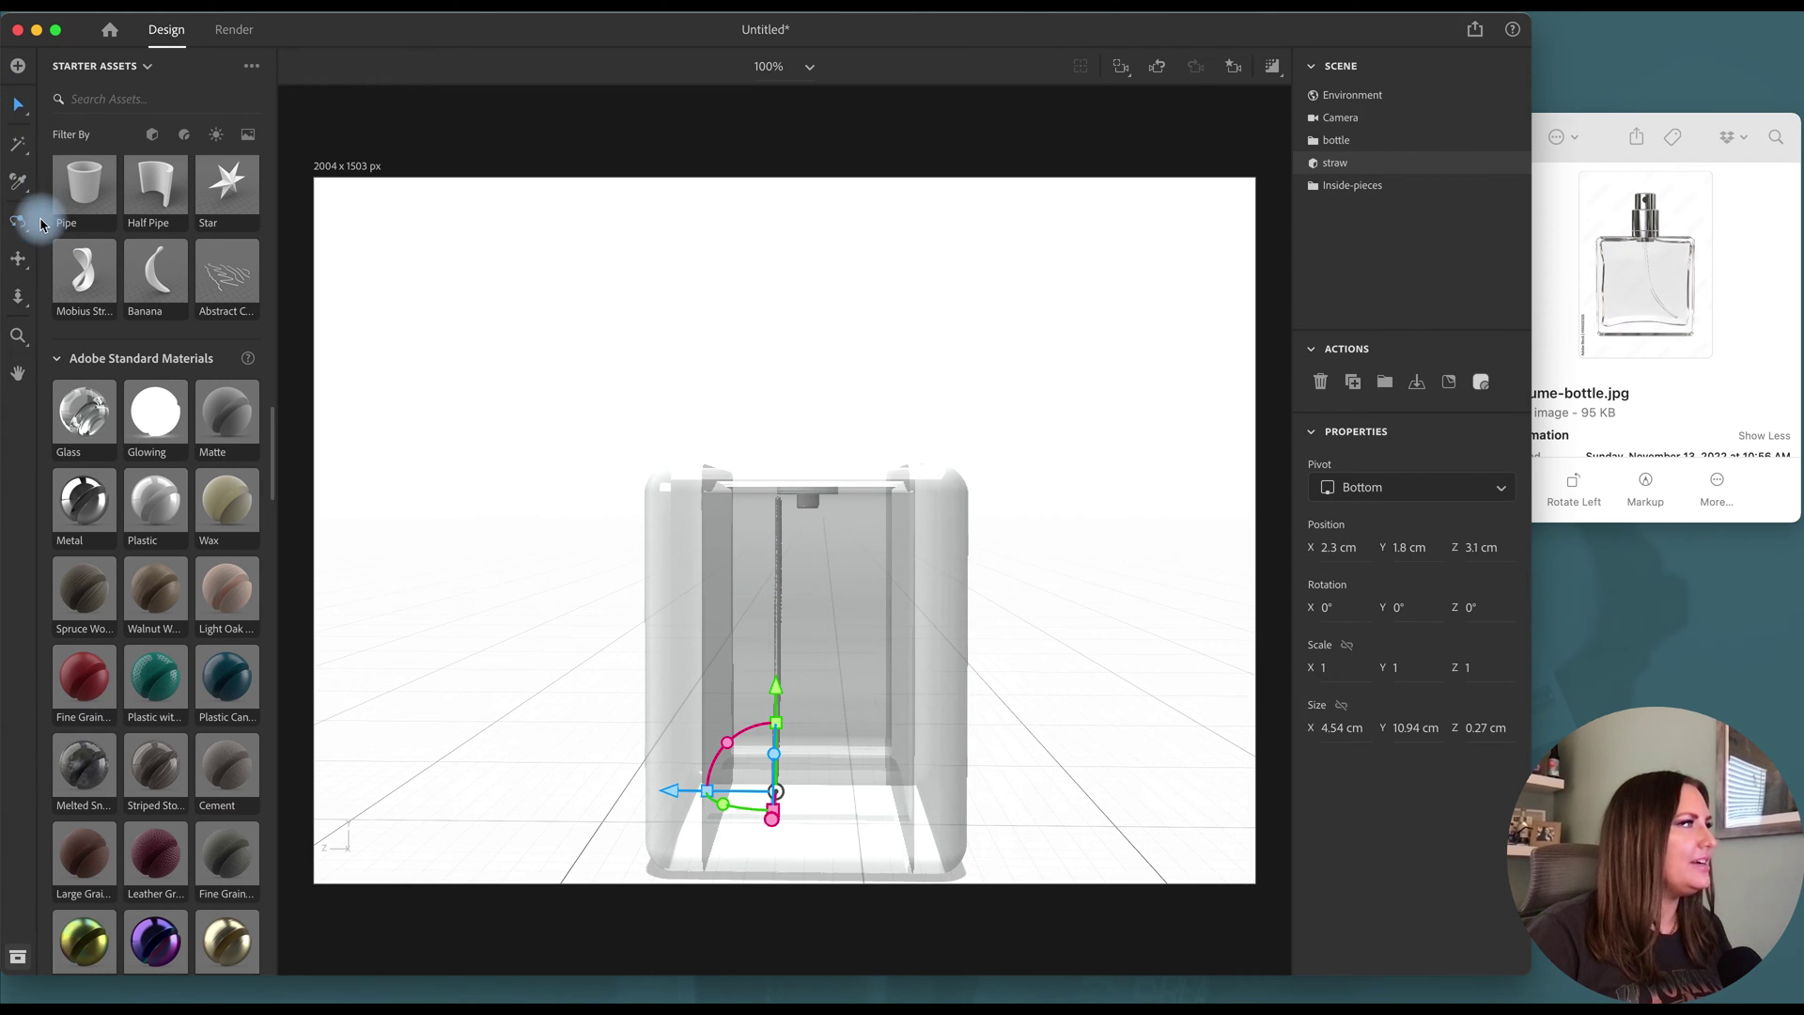
left_click_drag(671, 792, 702, 793)
left_click_drag(806, 693, 805, 679)
left_click(18, 221)
left_click_drag(611, 681, 888, 769)
key("v")
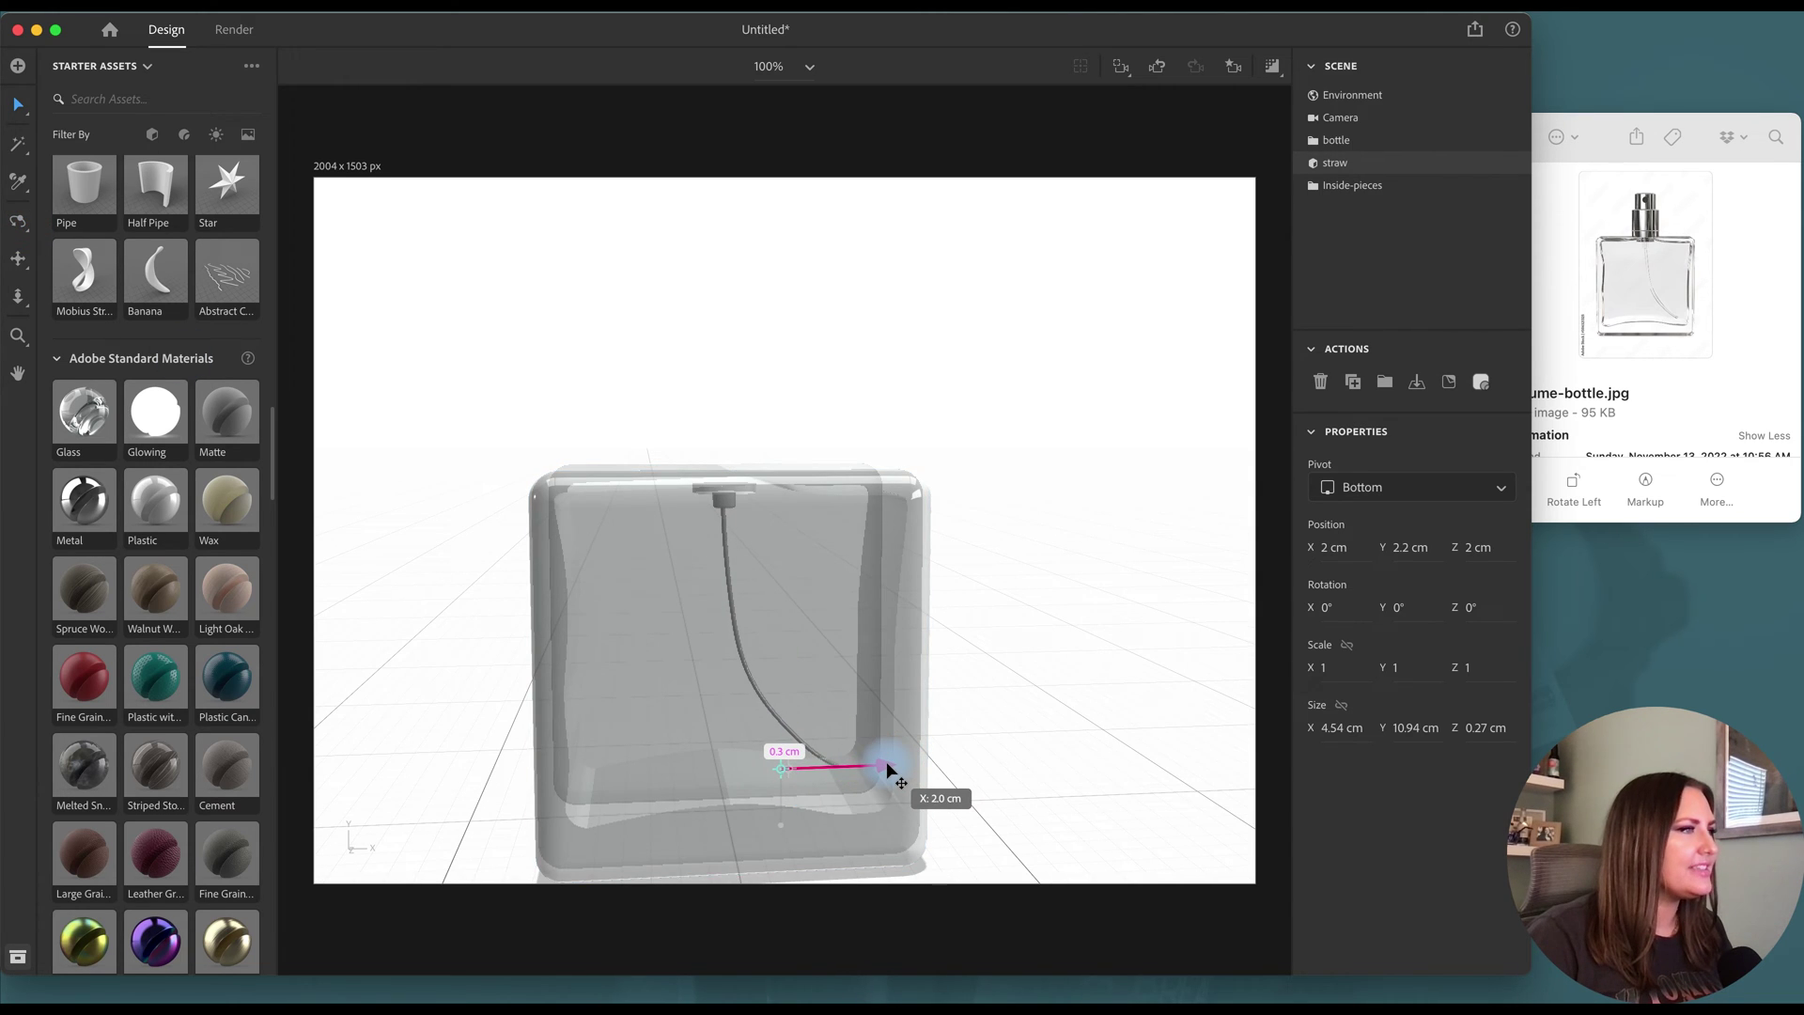
left_click(18, 222)
mouse_move(1114, 662)
left_mouse_down()
mouse_move(1087, 697)
mouse_move(1084, 604)
mouse_move(1080, 665)
left_mouse_up()
left_click(18, 103)
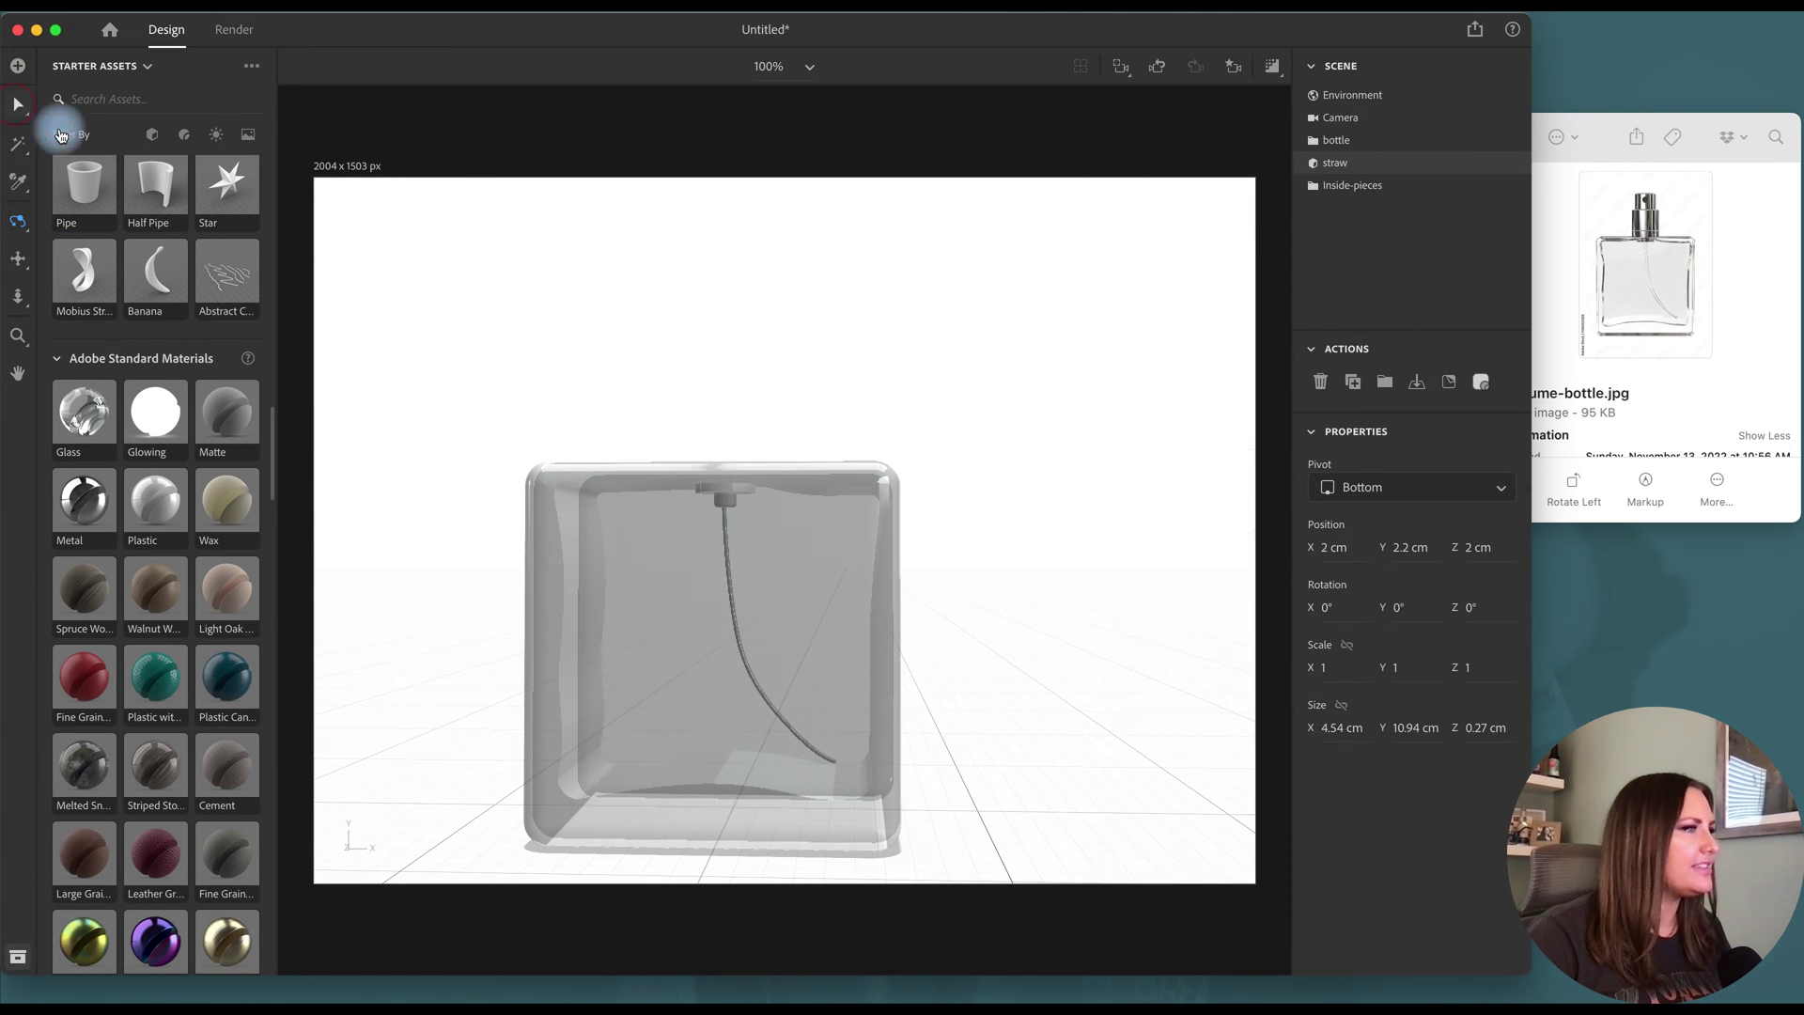
Import top-4.obj from the Perfume folder and place it beside the bottle.
left_click(781, 479)
left_click(1787, 463)
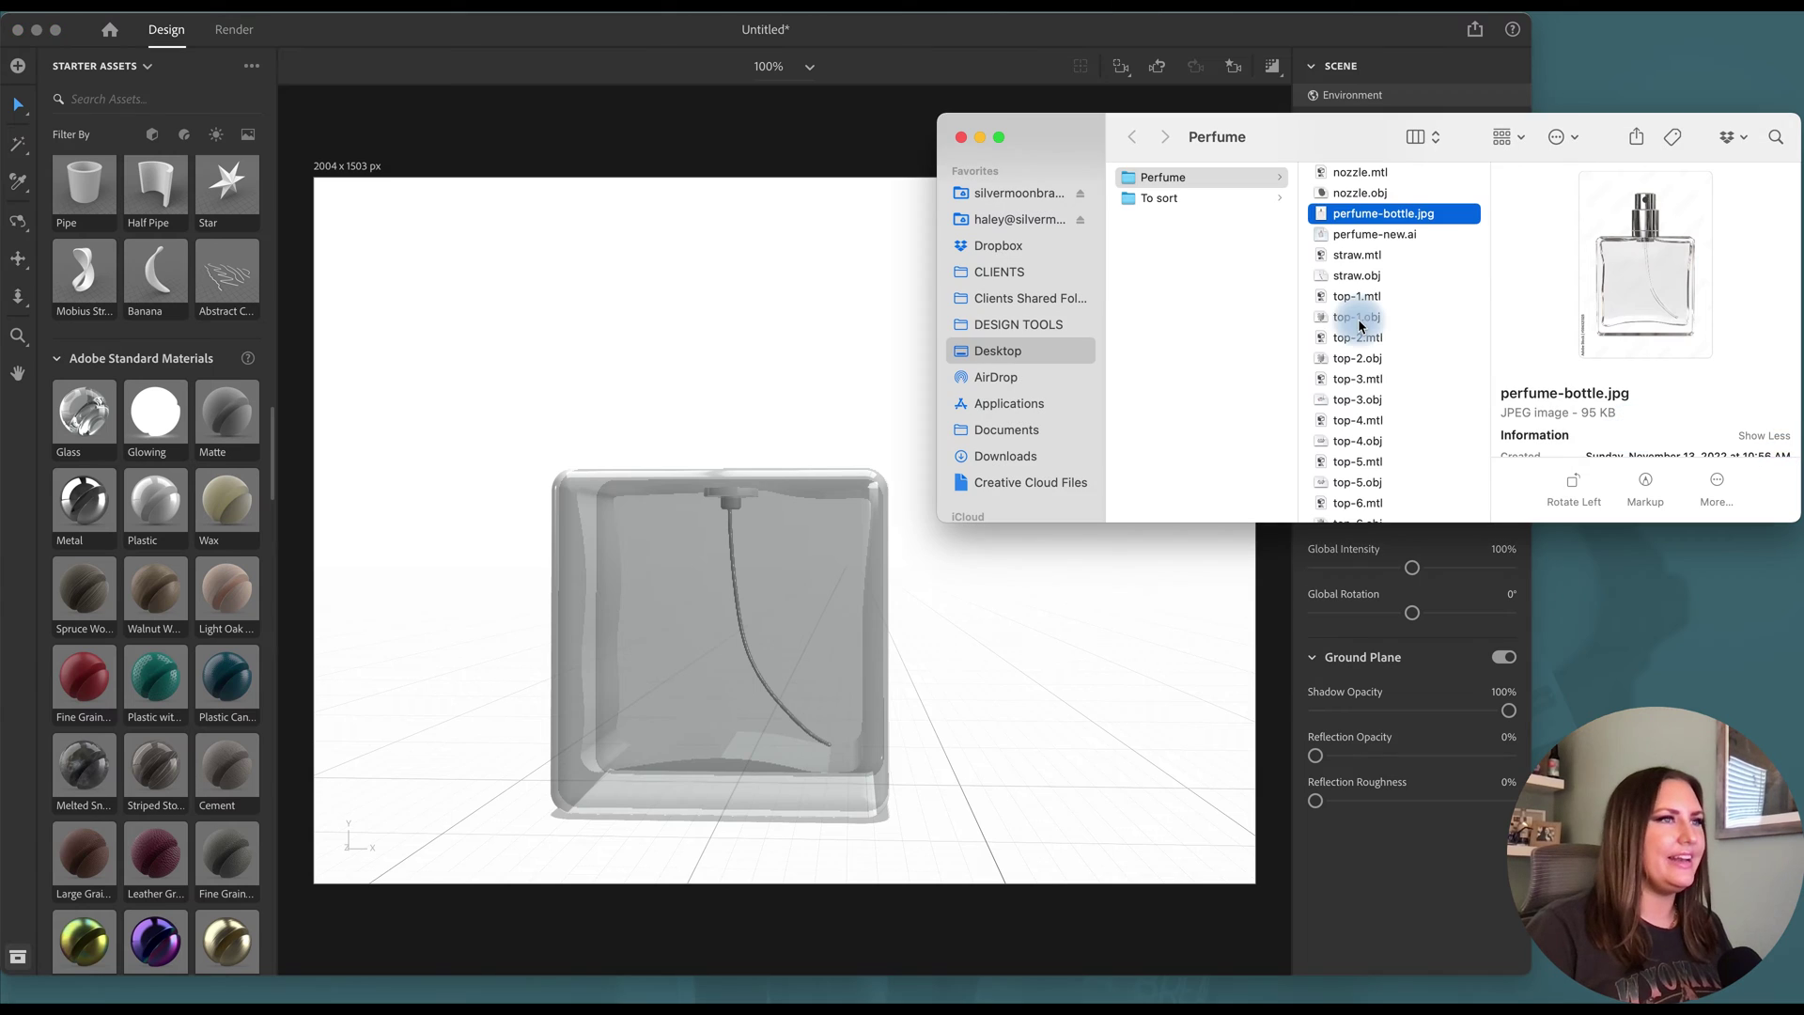
left_click(1351, 417)
left_click(1350, 442)
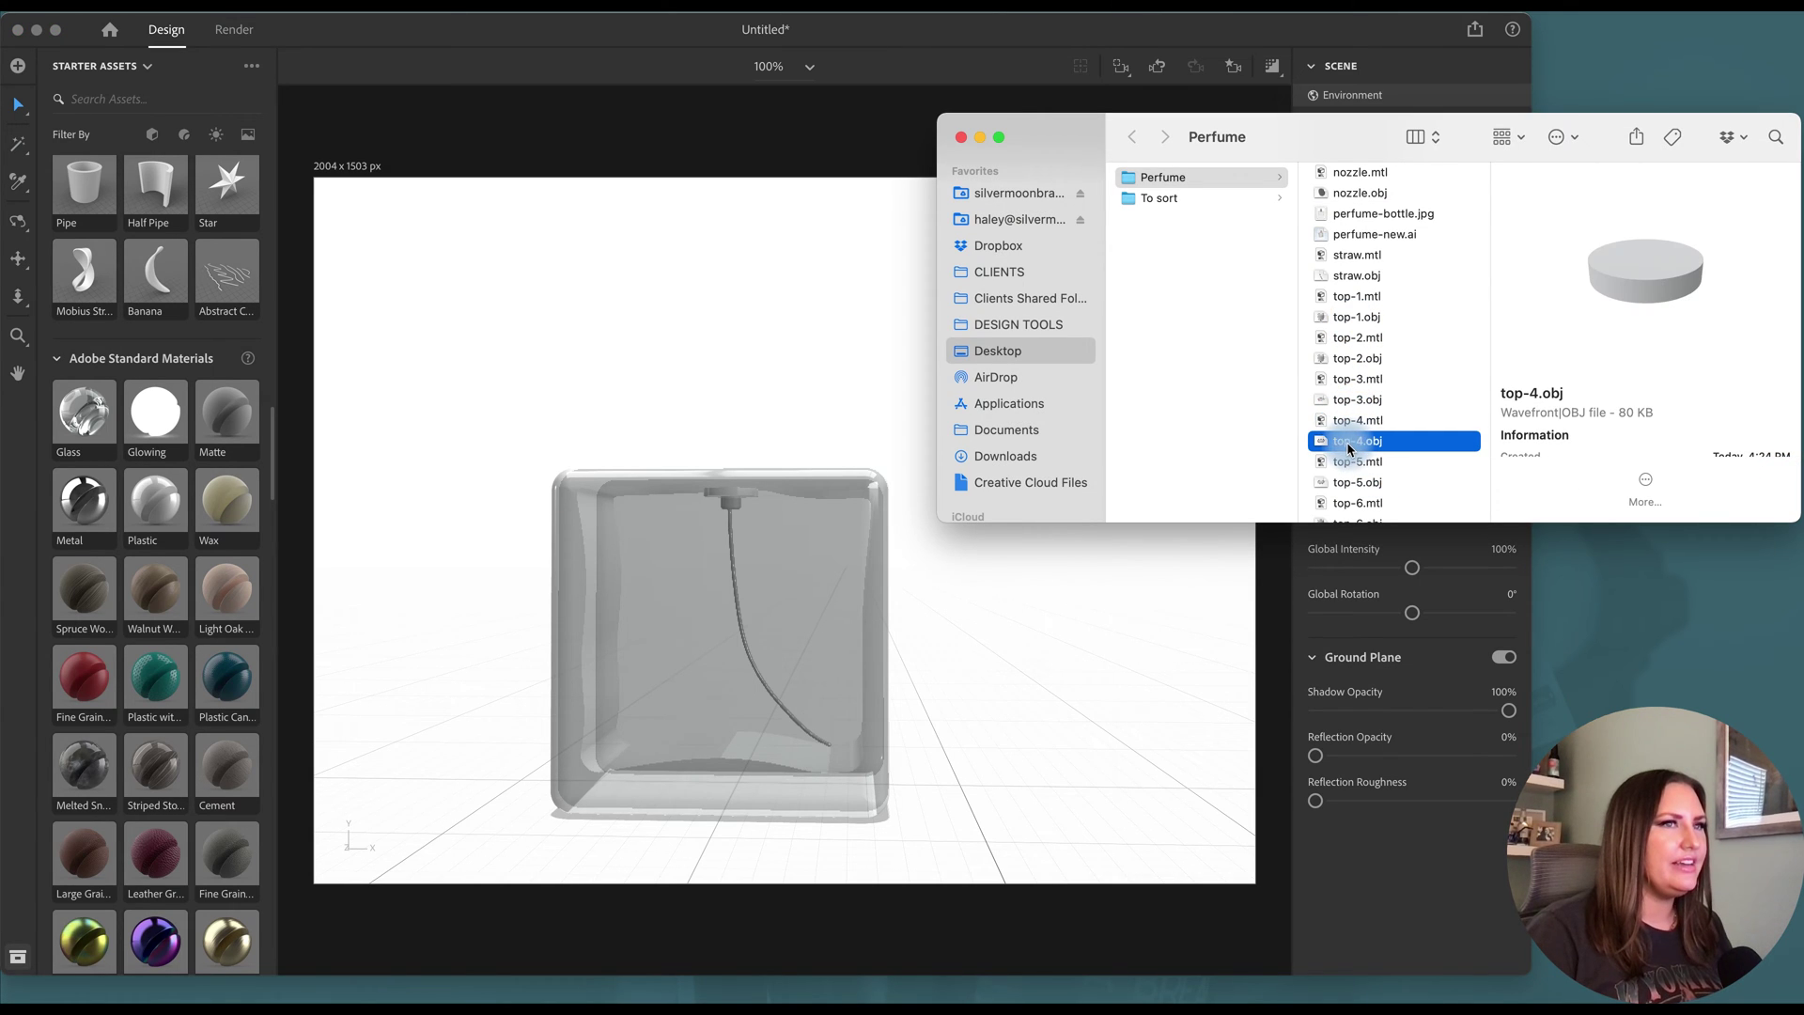
left_click_drag(967, 795, 969, 797)
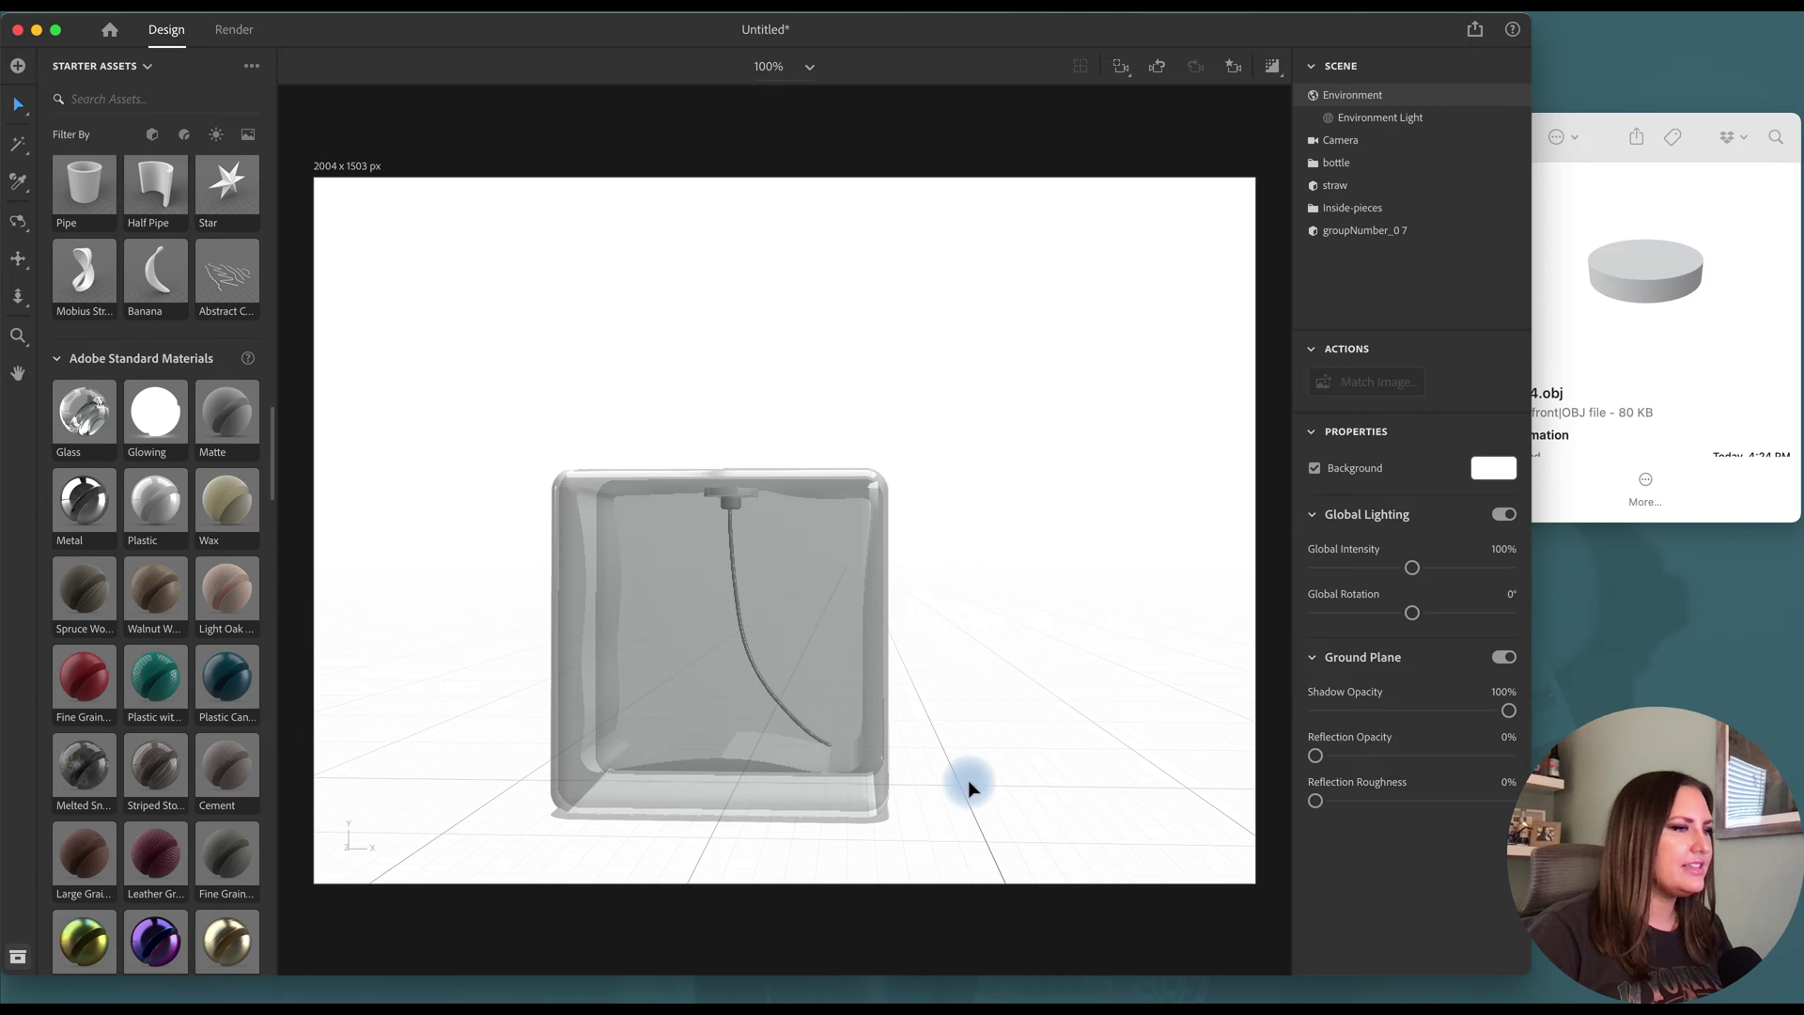
left_click(1724, 476)
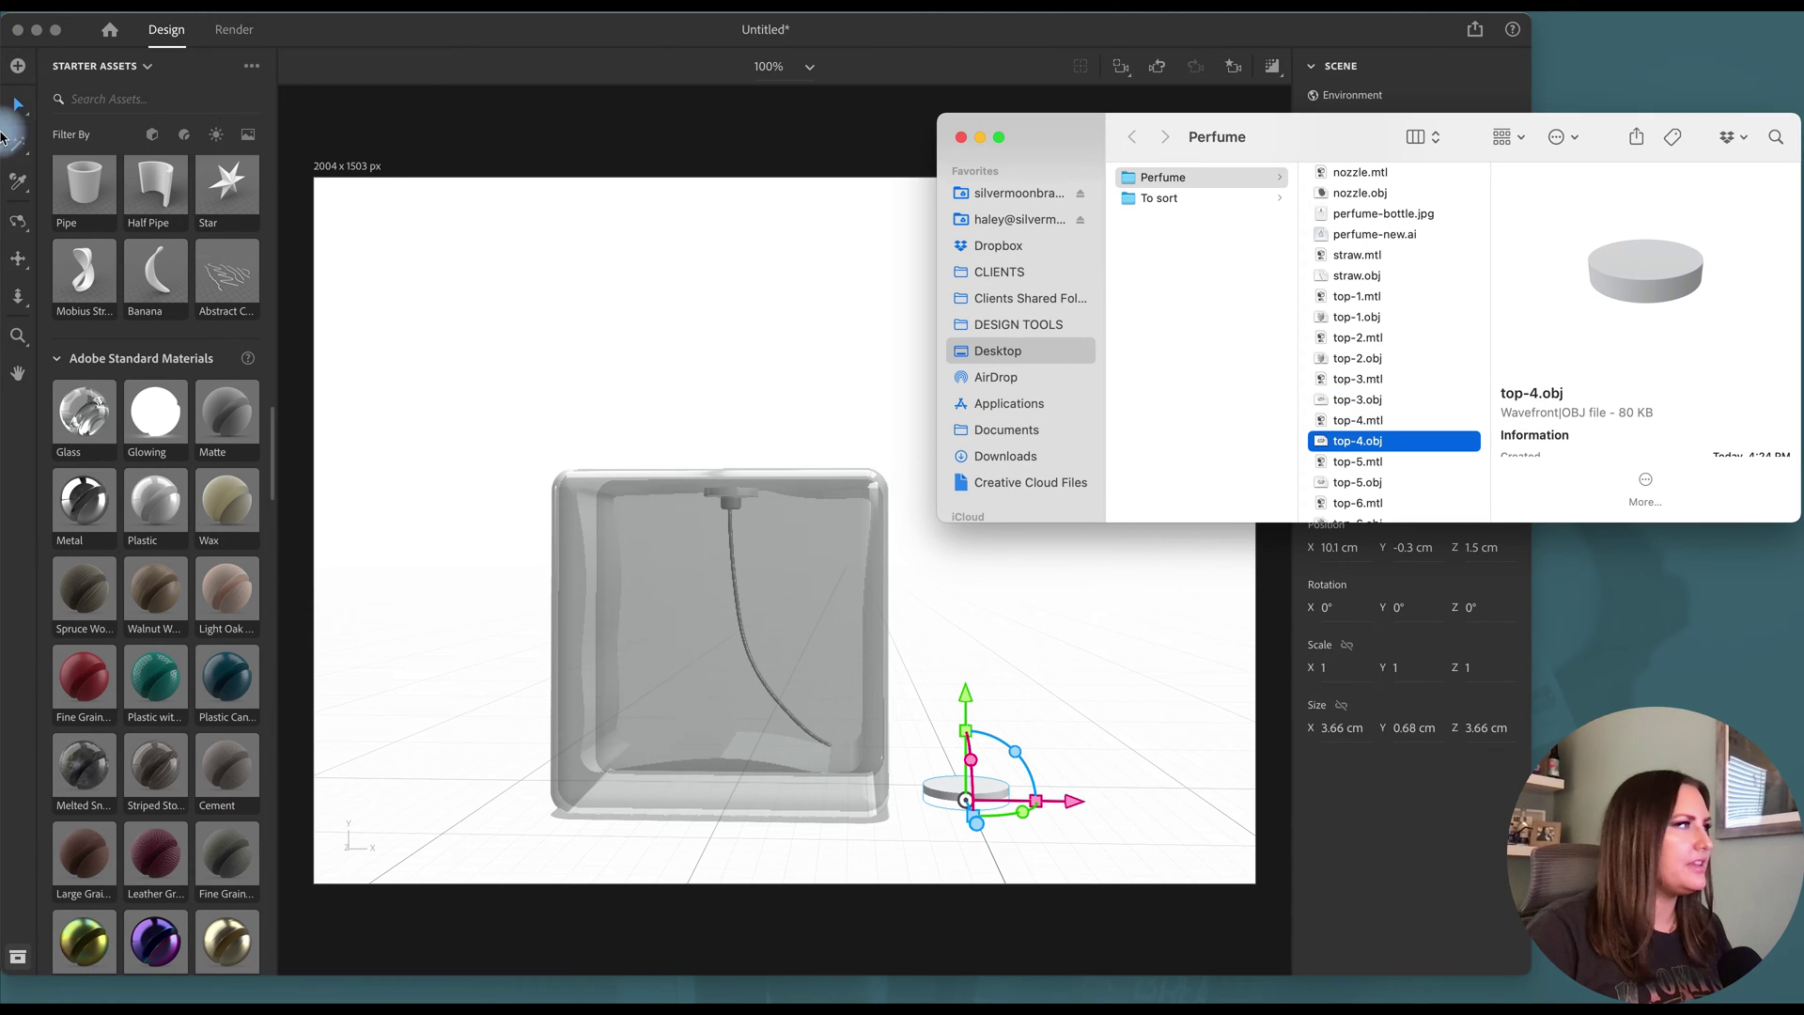
left_click(550, 226)
Import top-3.obj, top-2.obj and top-1.obj in a row beside the top-4 disc.
left_click(18, 221)
left_click_drag(1045, 558, 1034, 601)
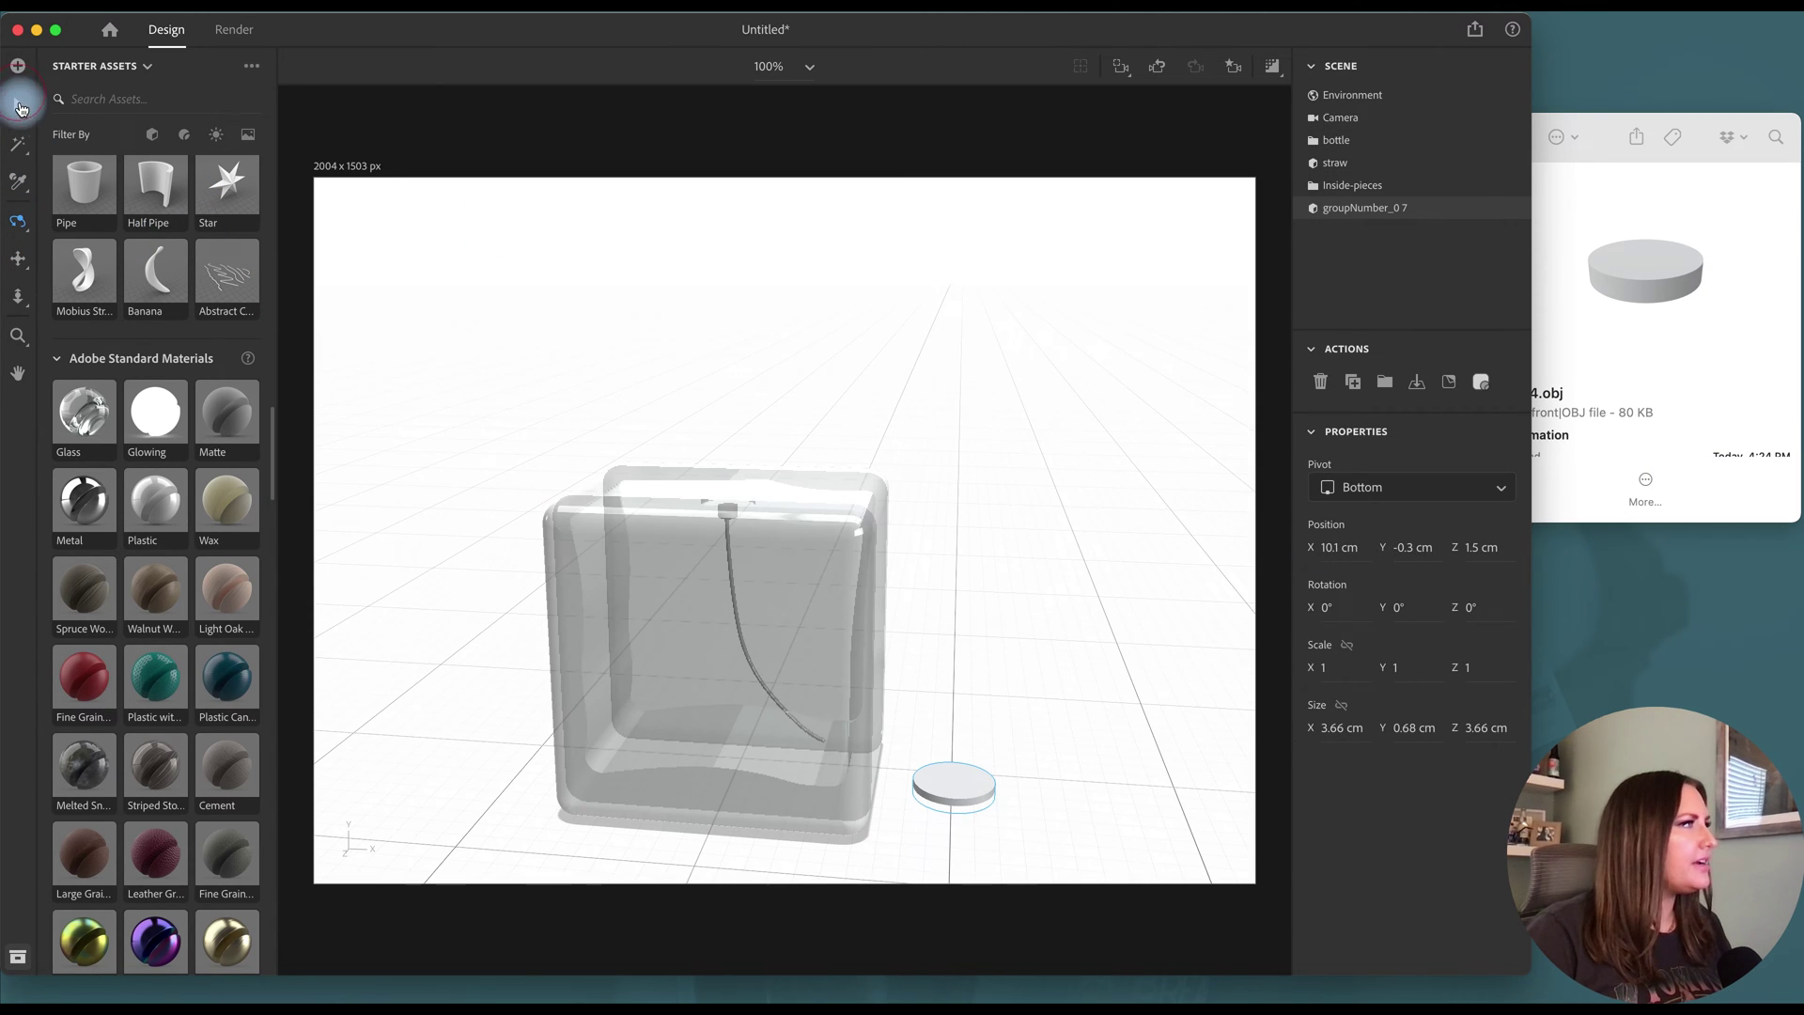
left_click(18, 106)
left_click(1737, 470)
left_click_drag(1353, 394, 1031, 791)
left_click(1737, 470)
left_click_drag(1358, 375, 1109, 806)
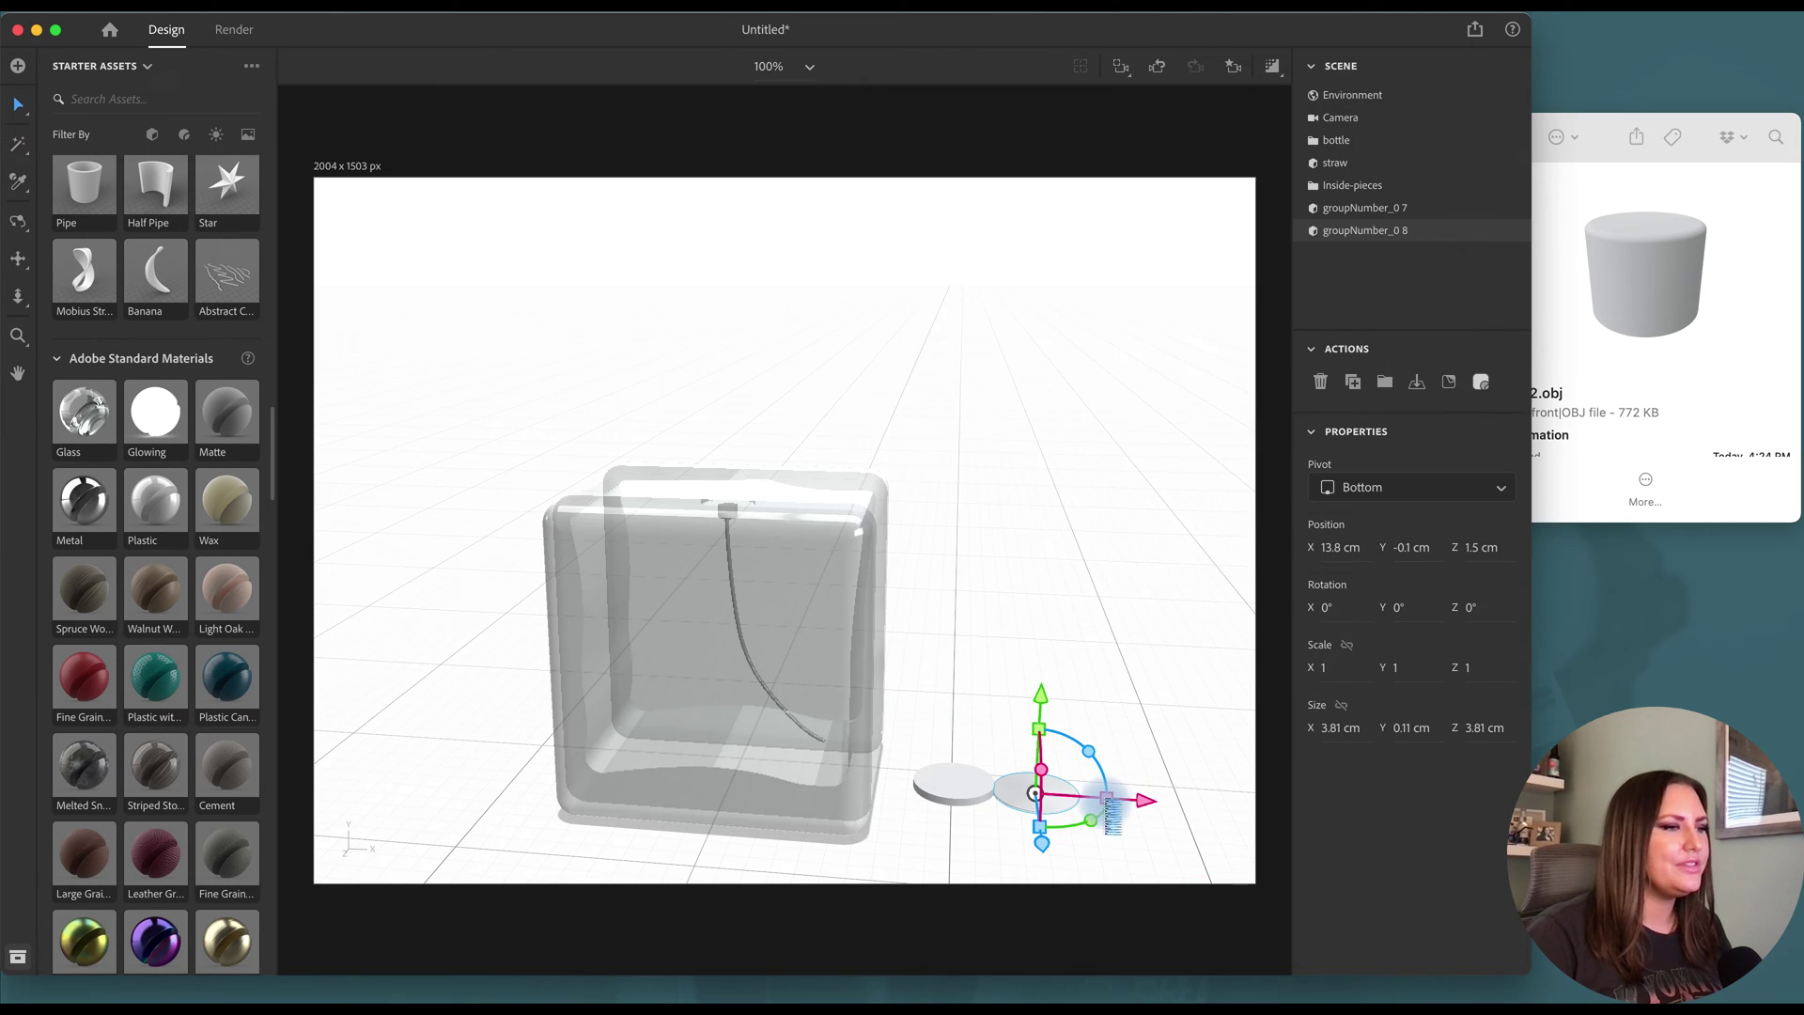
left_click(1737, 470)
left_click_drag(1357, 317, 1193, 807)
Stack the four imported top parts at about X 10.1 cm and name them top-4, top-3, top-2 and top-1.
left_click(1038, 791)
left_click_drag(1043, 716, 1033, 682)
left_click_drag(1062, 786, 1115, 688)
left_click(1115, 772)
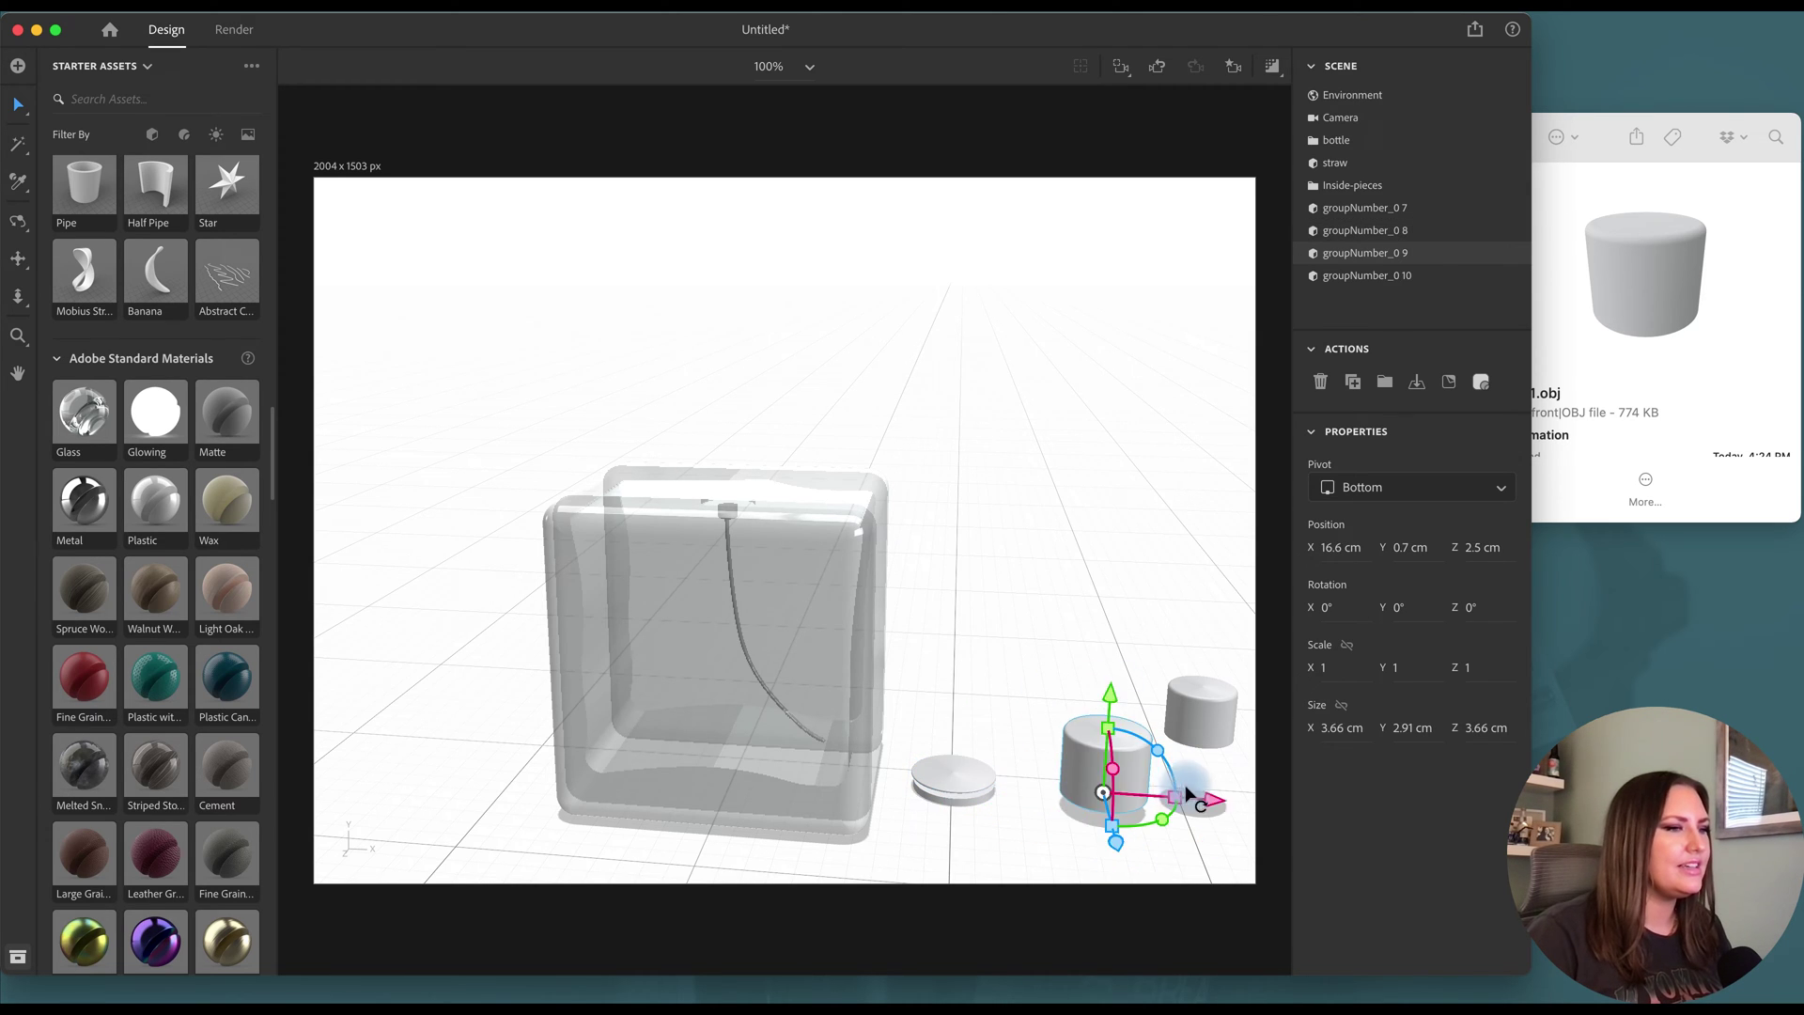
left_click_drag(1209, 793, 1056, 788)
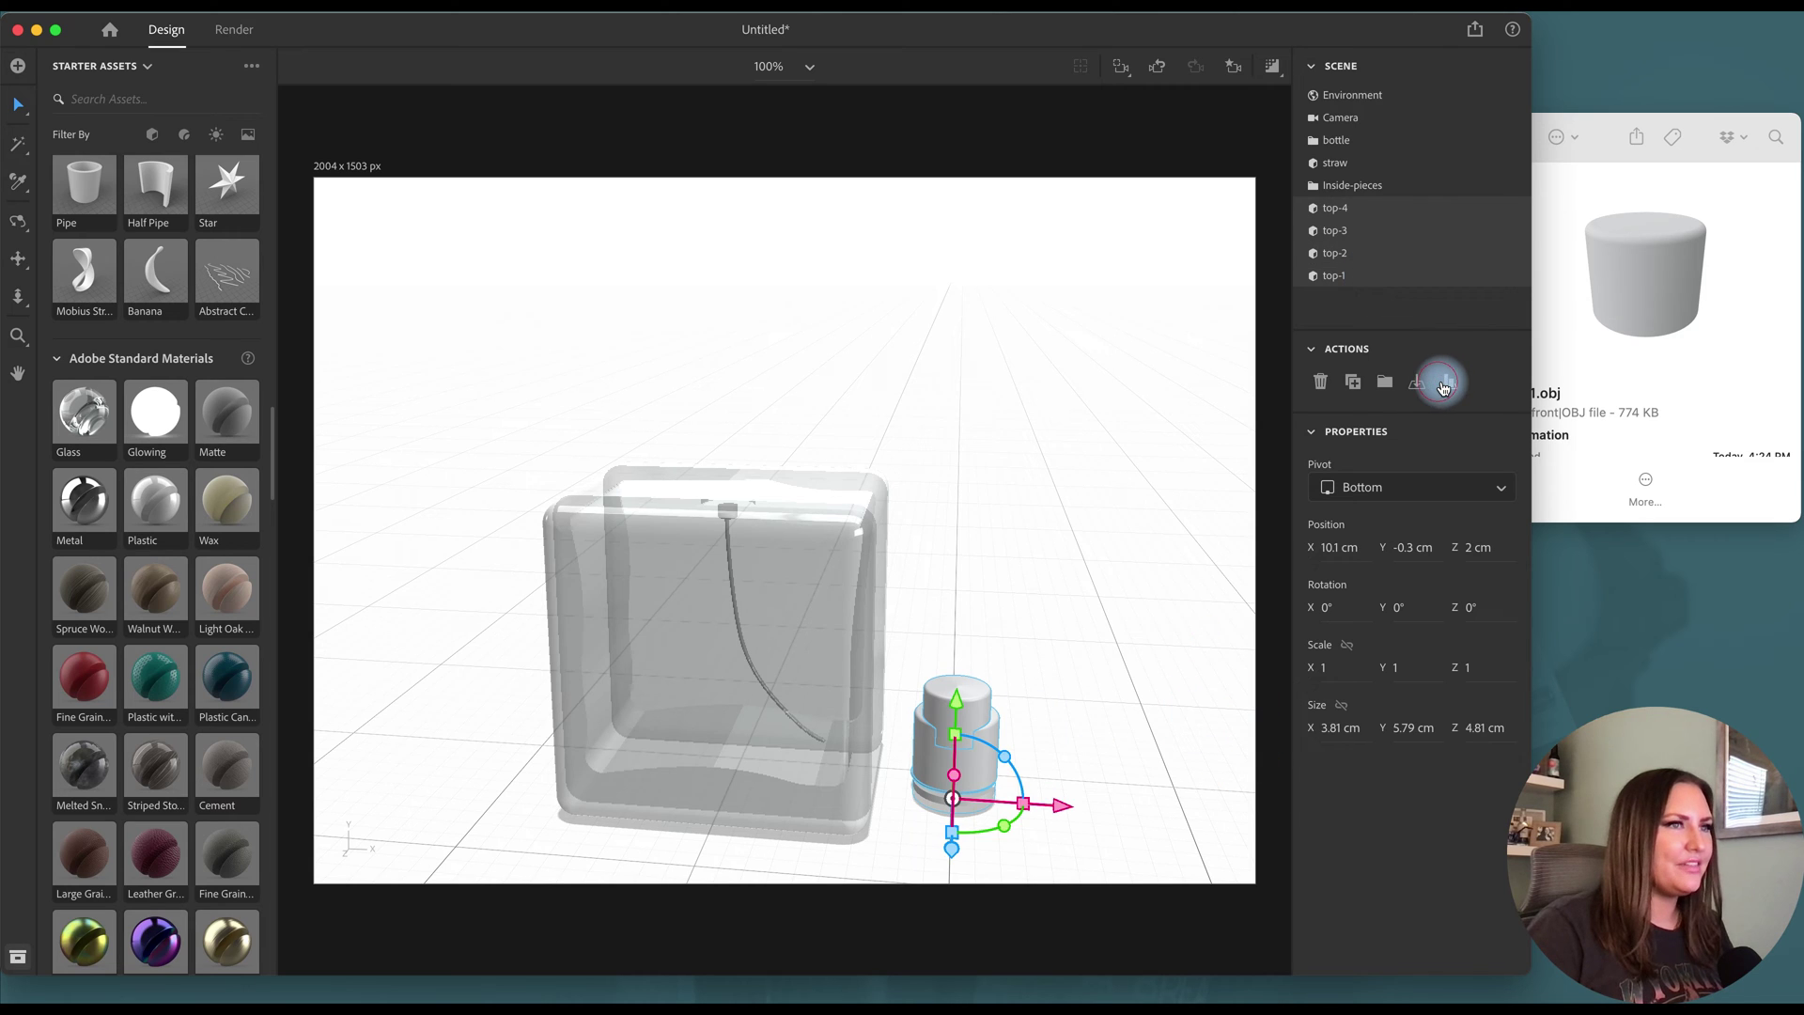
Align the centers of the four top parts on the Z axis.
left_click(1444, 385)
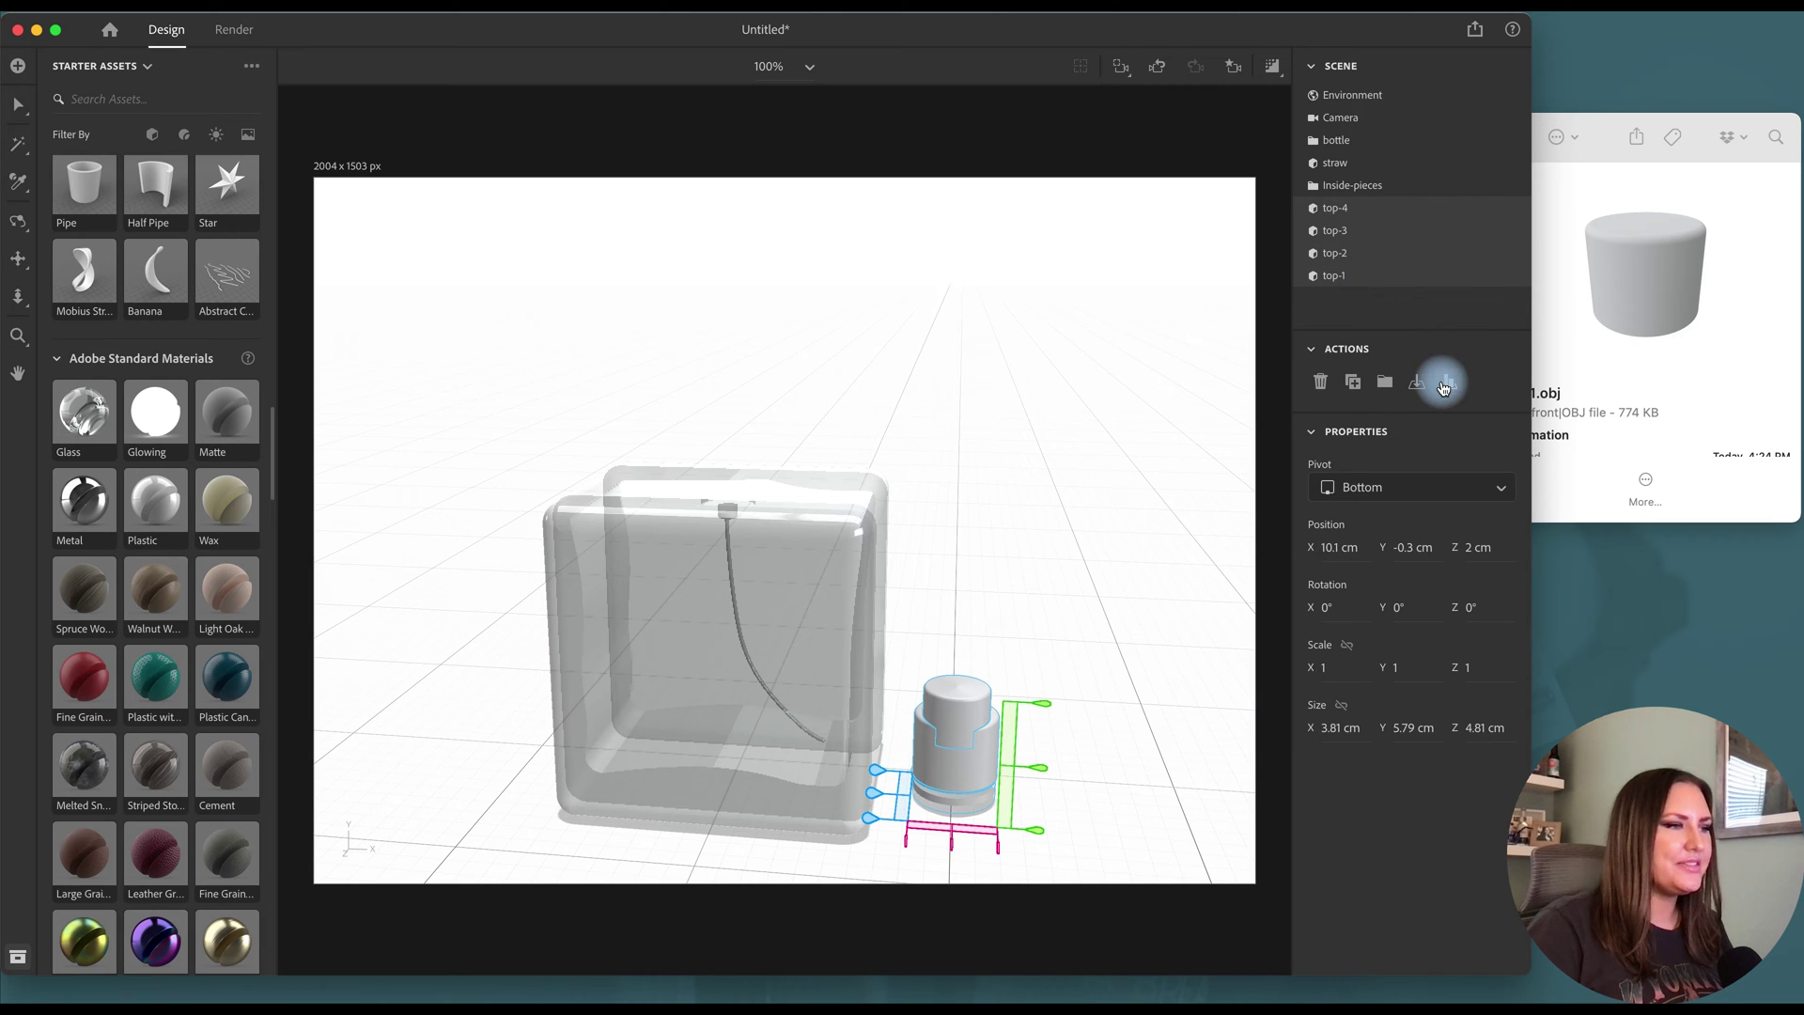
left_click(874, 796)
left_click(1082, 816)
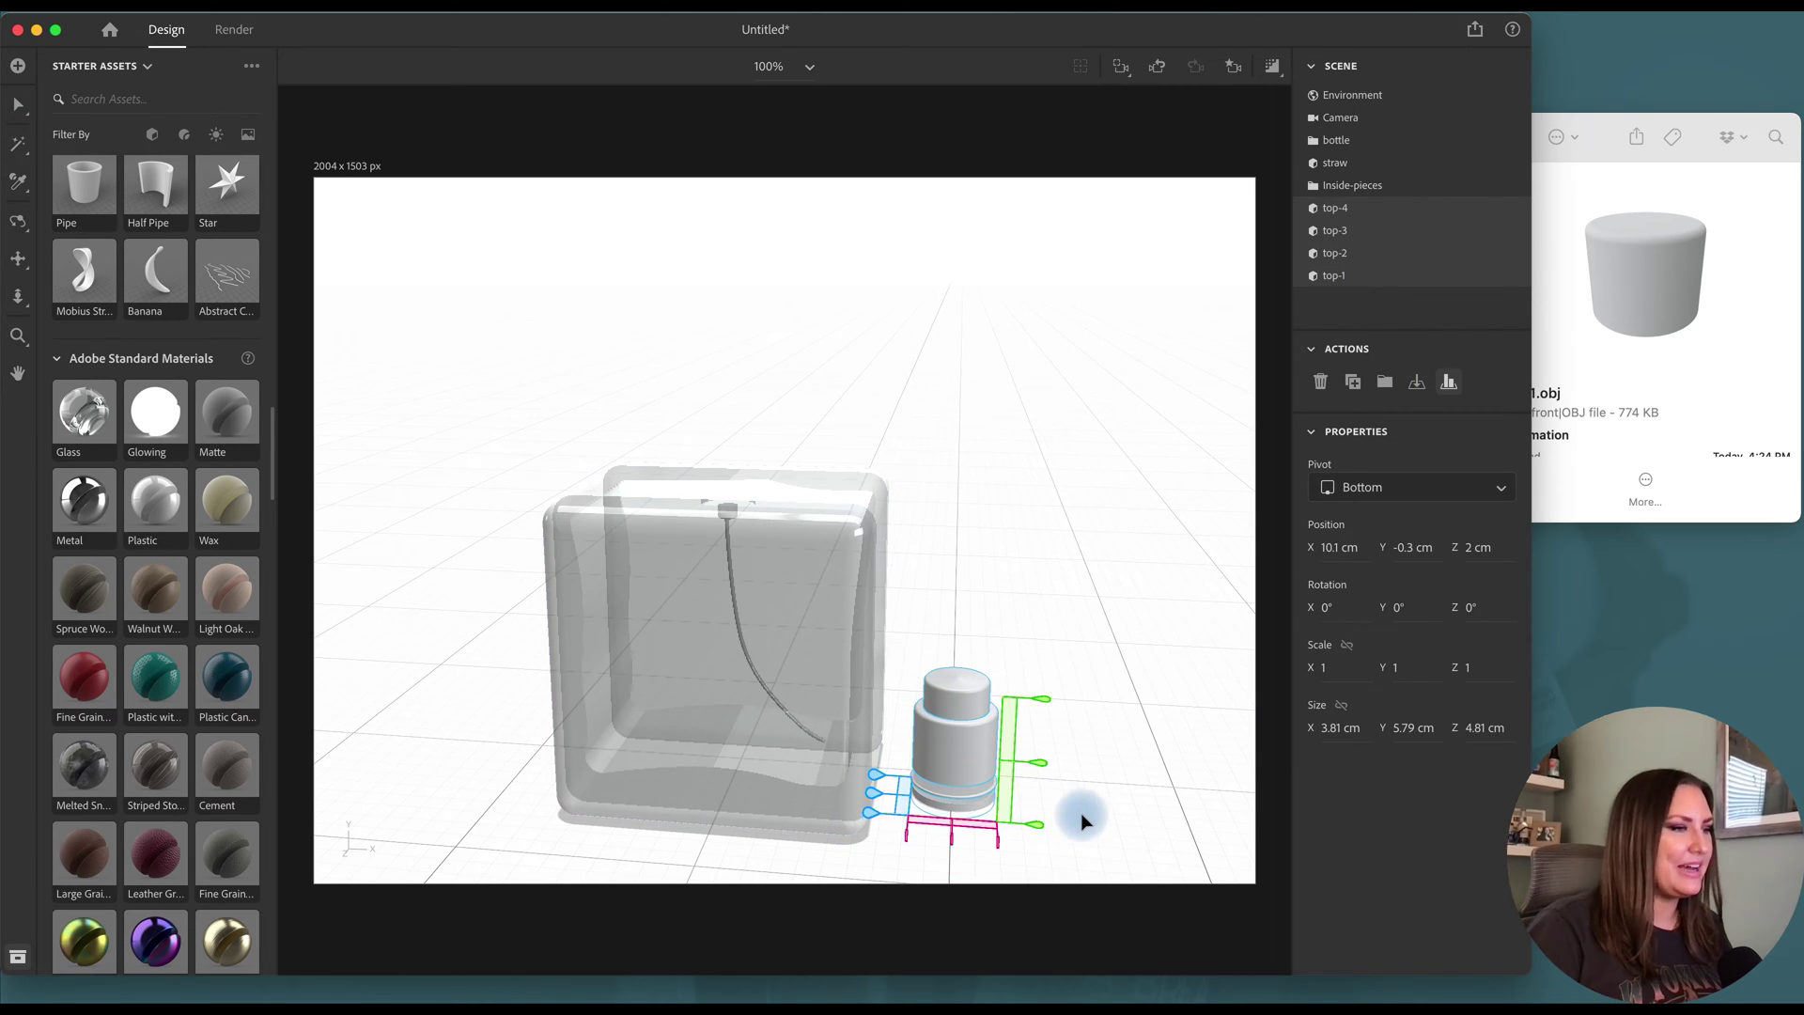
left_click(31, 117)
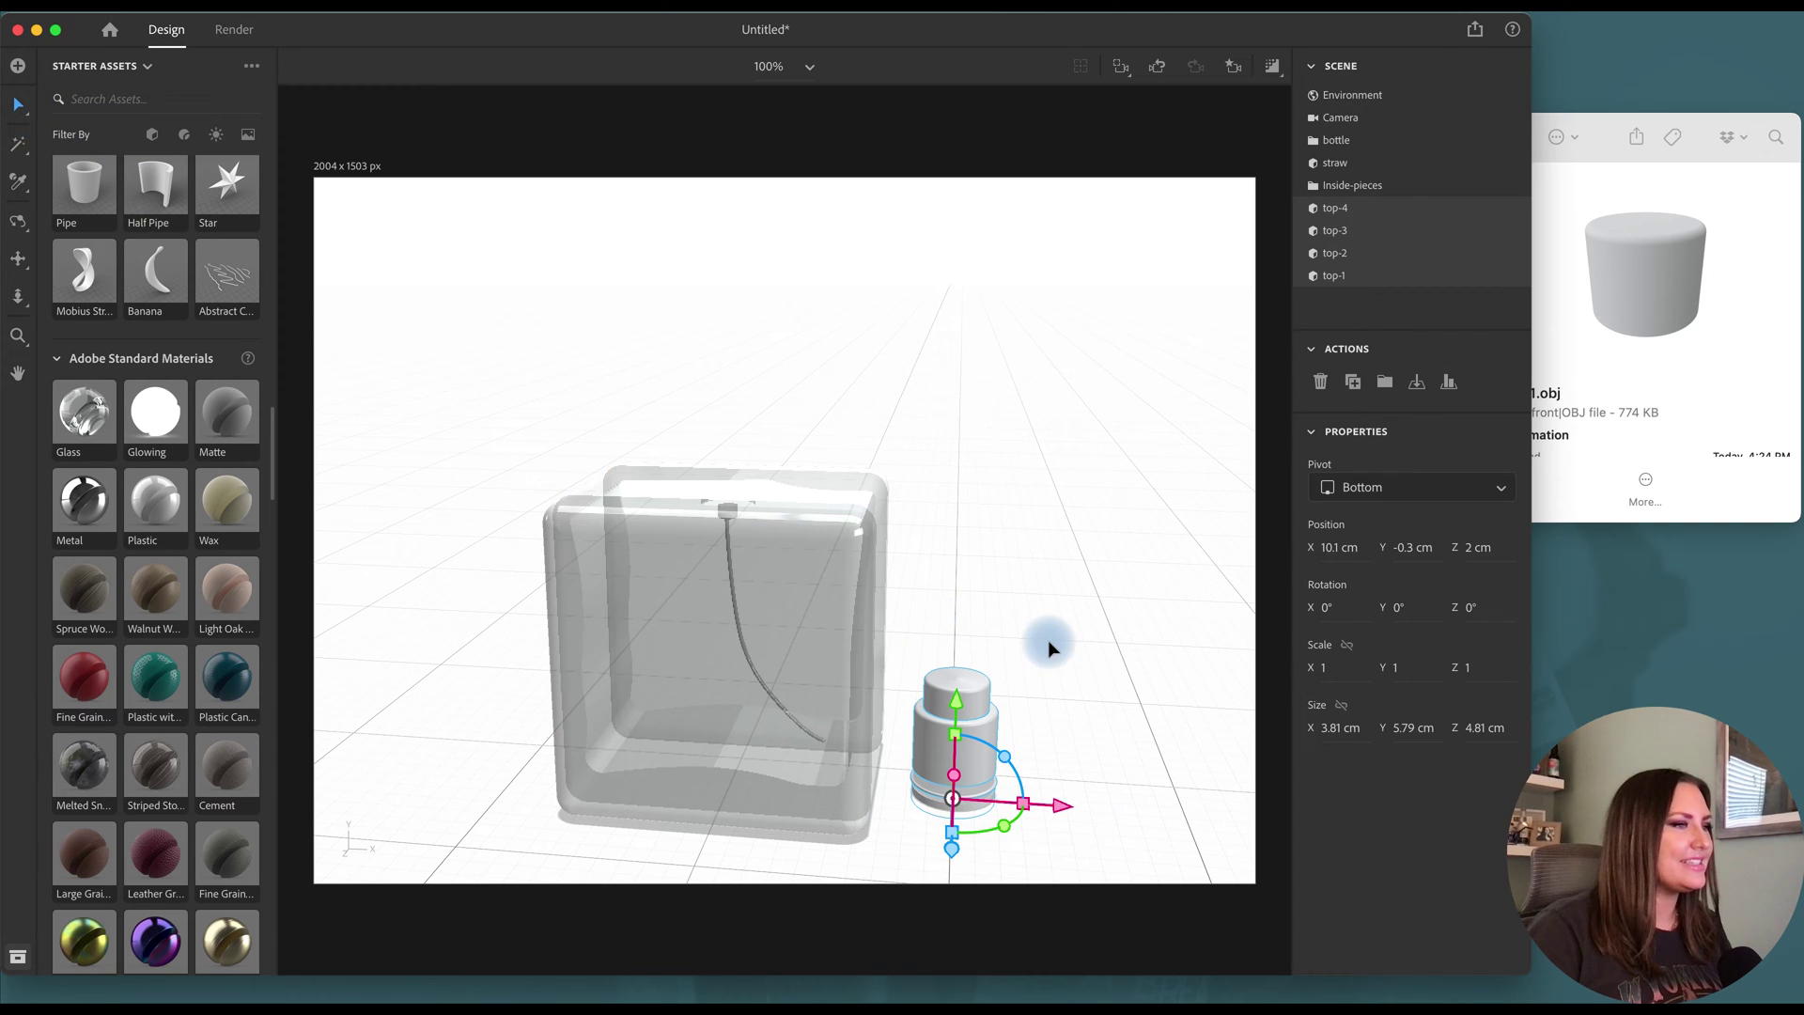
Move the four top parts onto the bottle at about X -0.2 cm and Y 13.9 cm, and group them as top.
left_click_drag(1047, 636, 1034, 428)
left_click_drag(1073, 493, 831, 489)
left_click(1386, 383)
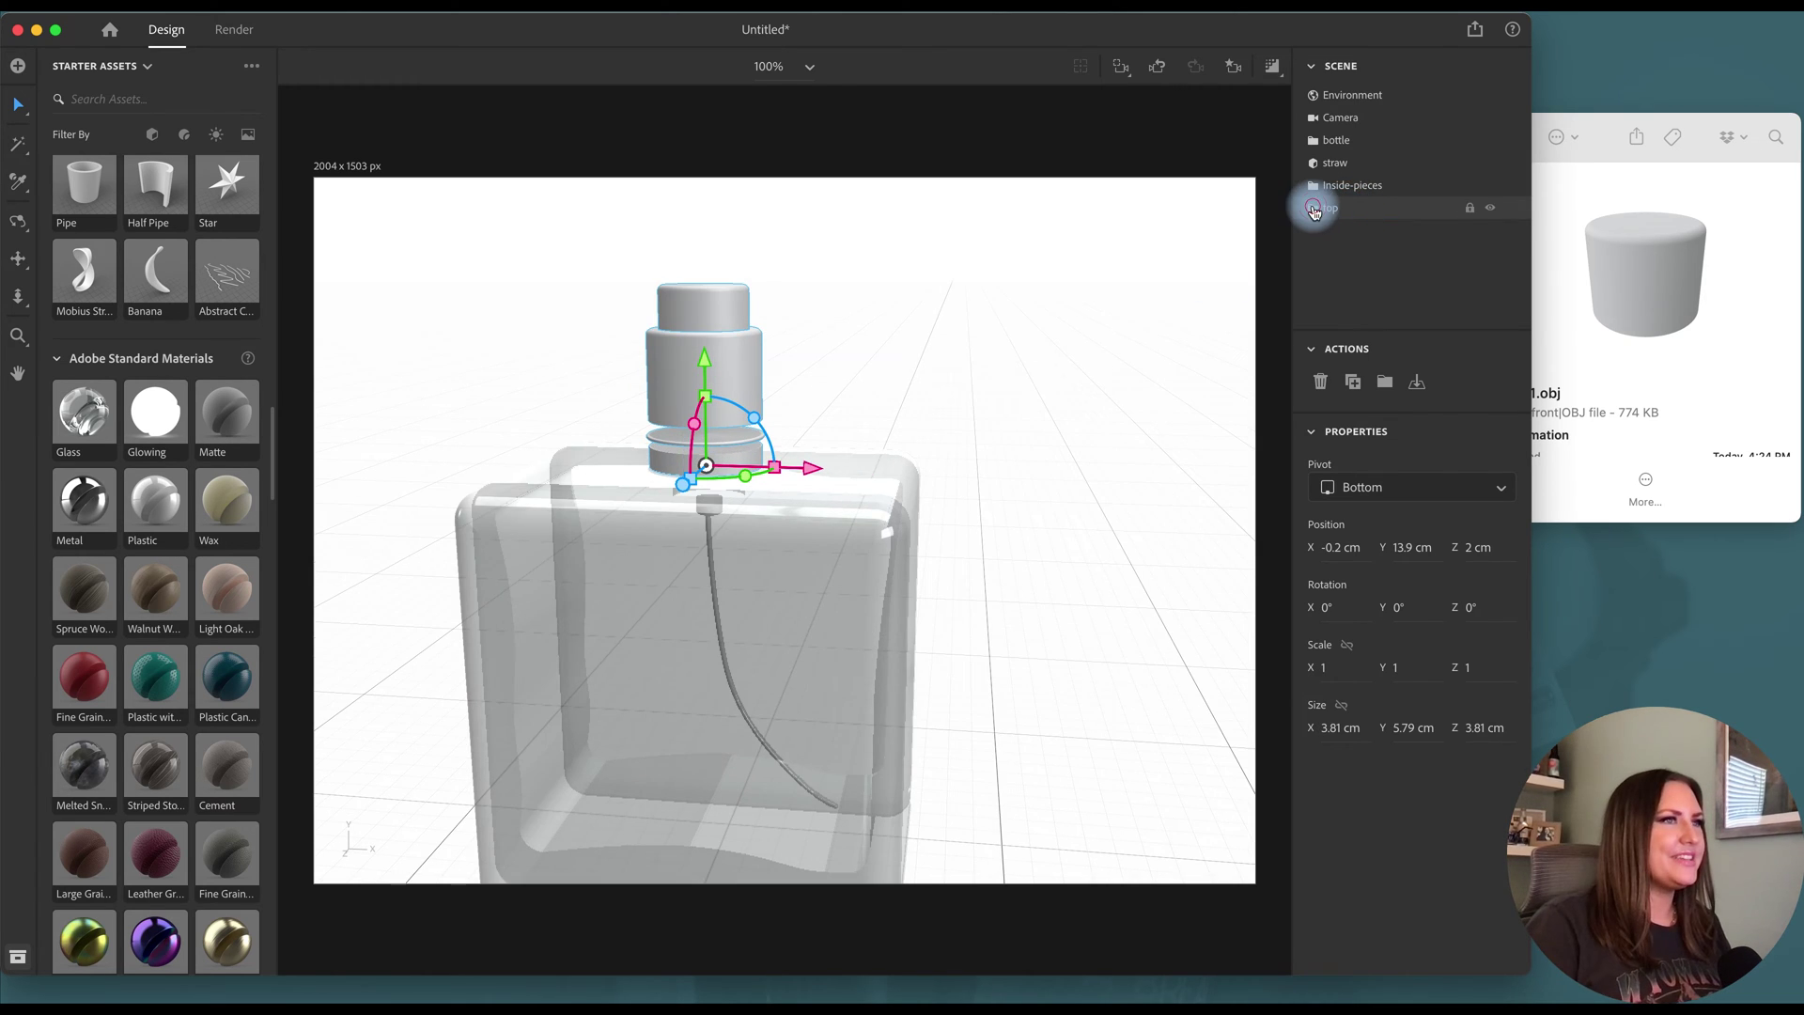
Expand the top group and lower top-3 and top-2 to close the gaps above top-4.
left_click(1313, 208)
left_click(1349, 231)
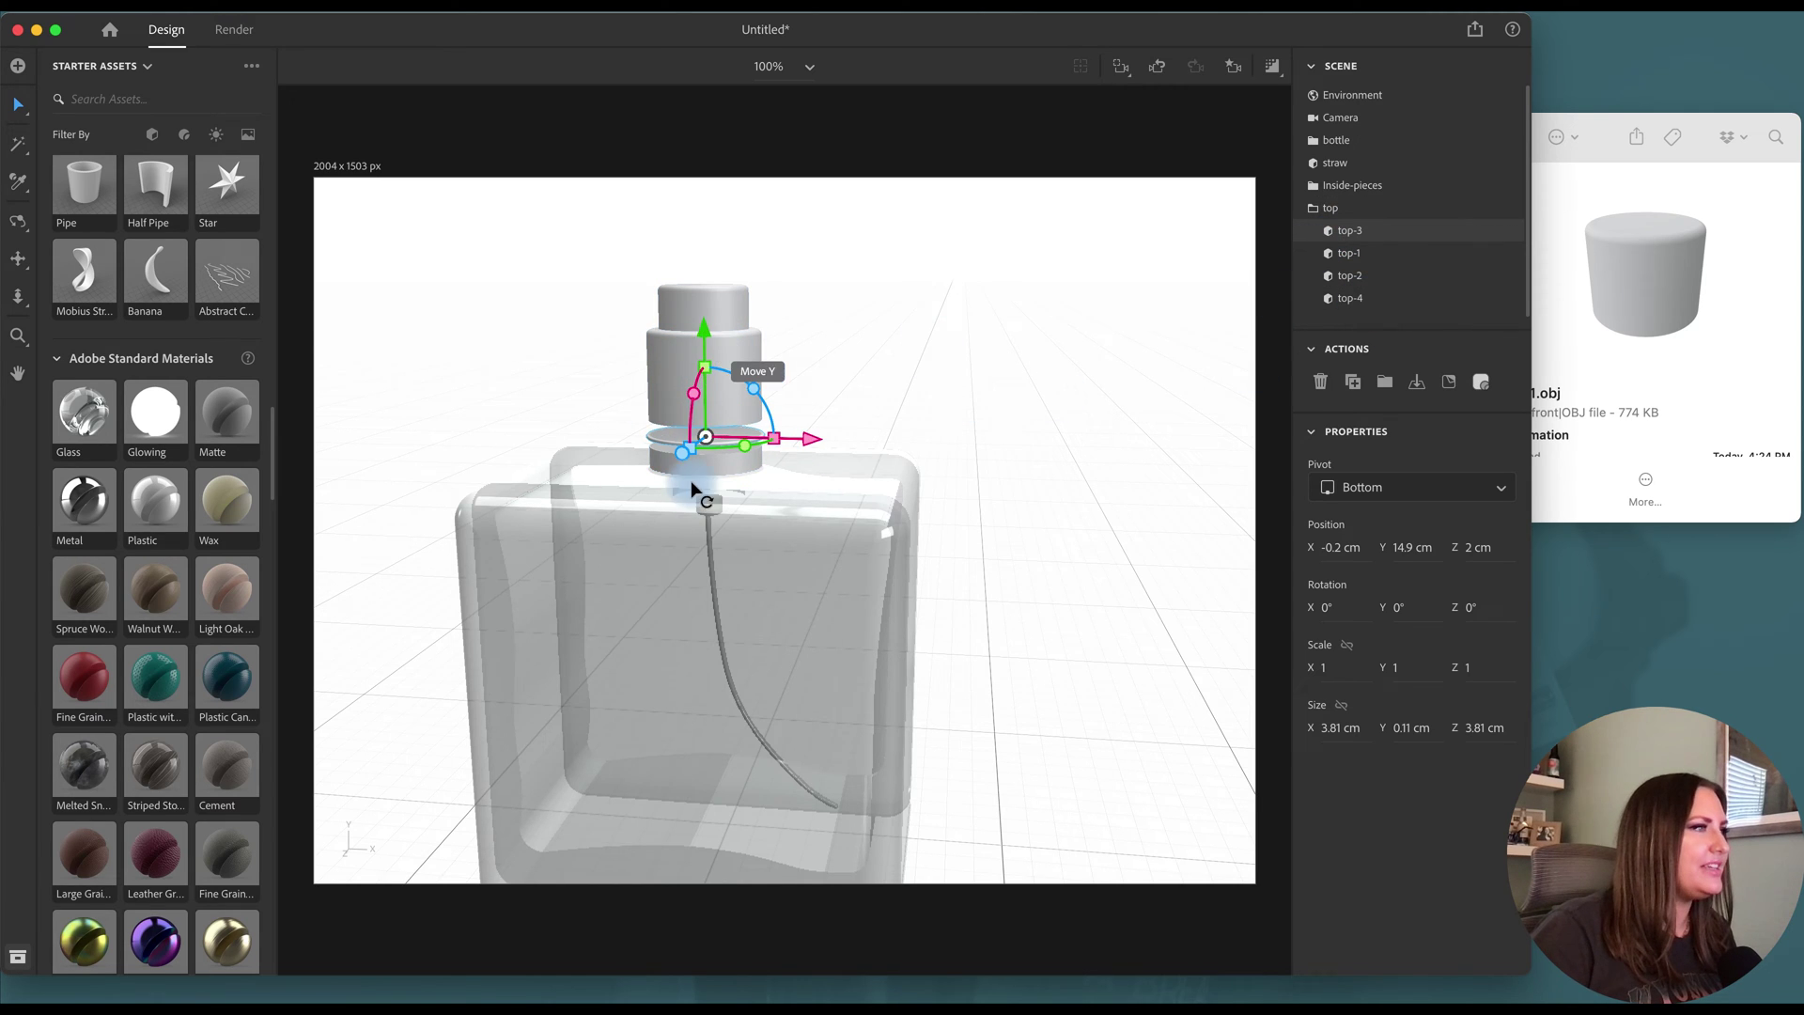
scroll(704, 395, "up", 3)
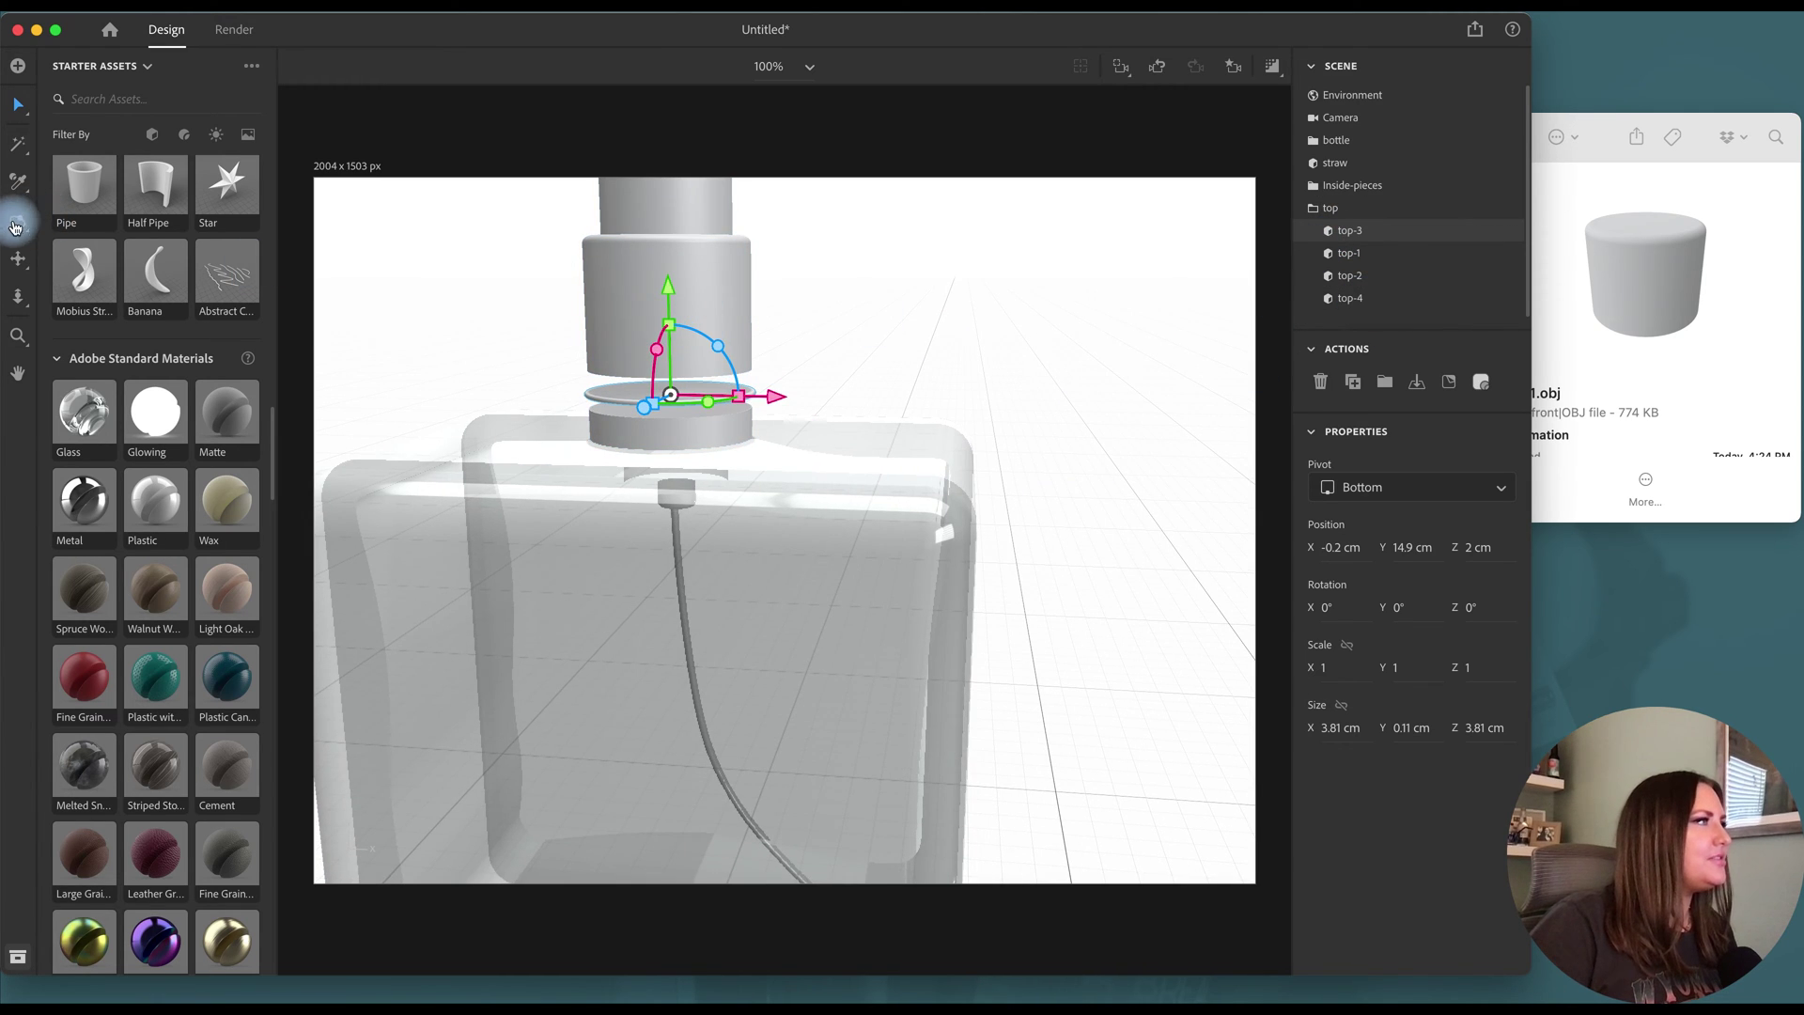
left_click(1109, 380)
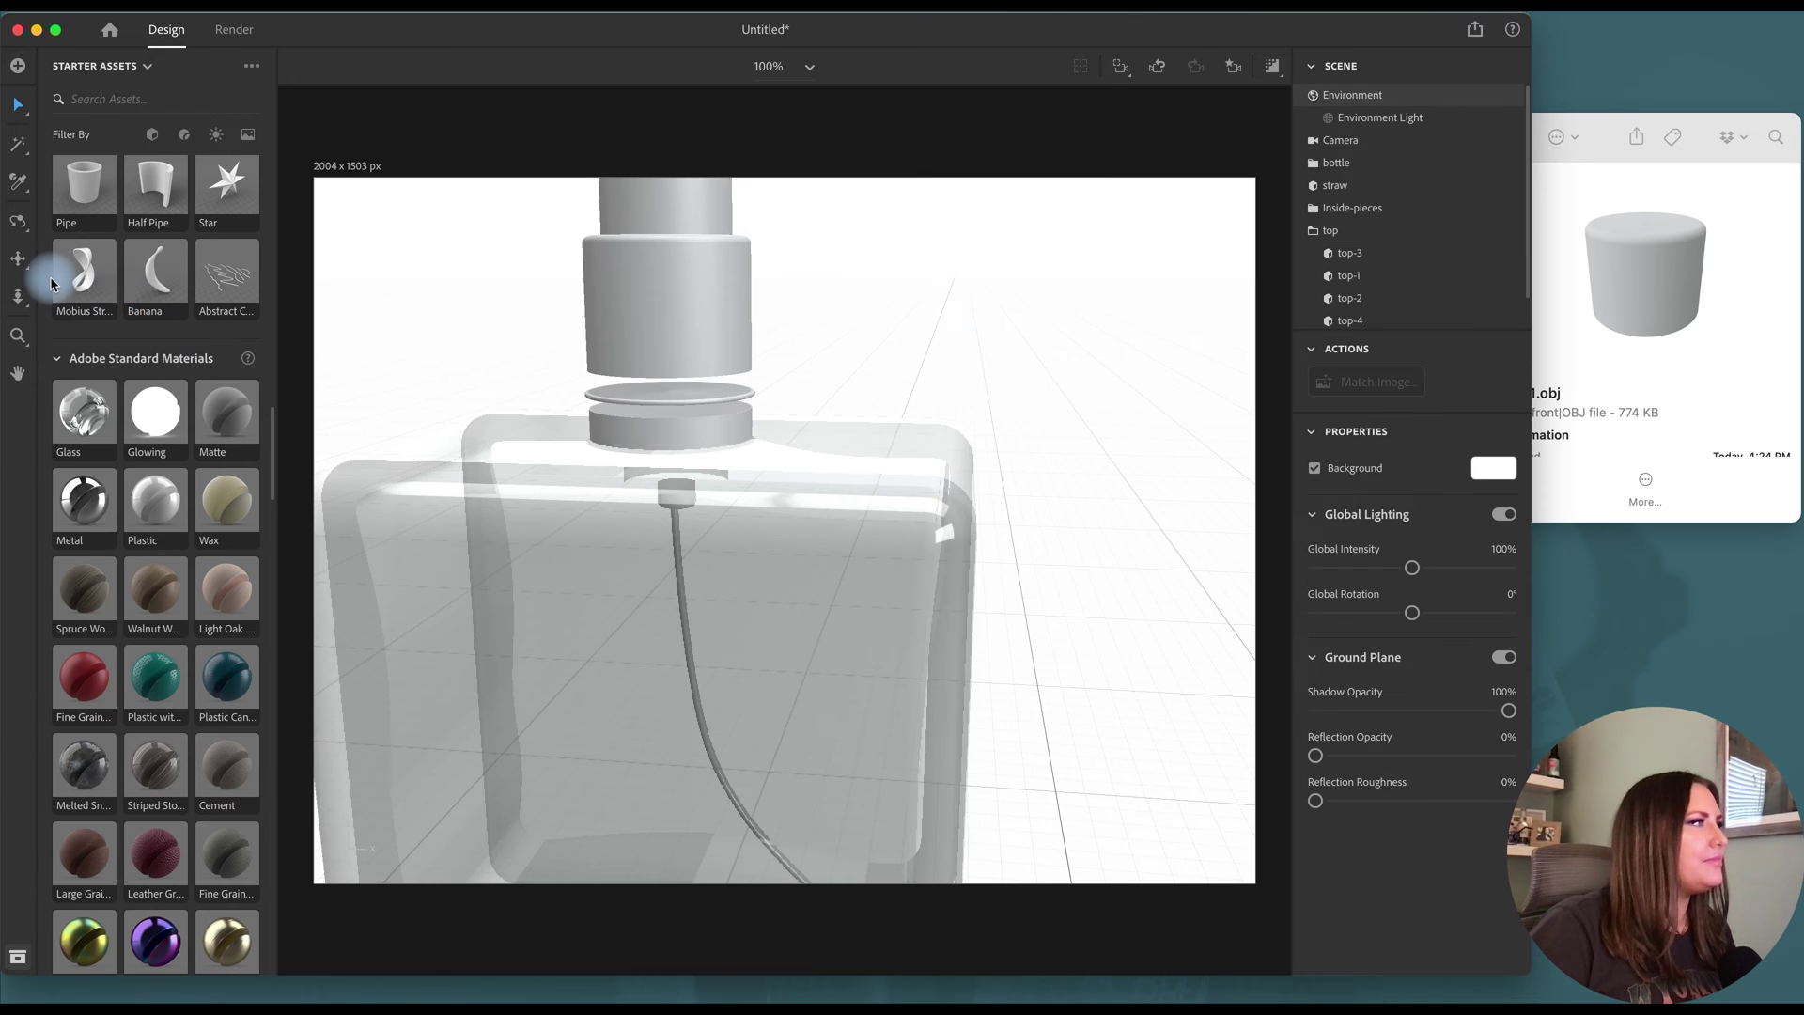
left_click(16, 221)
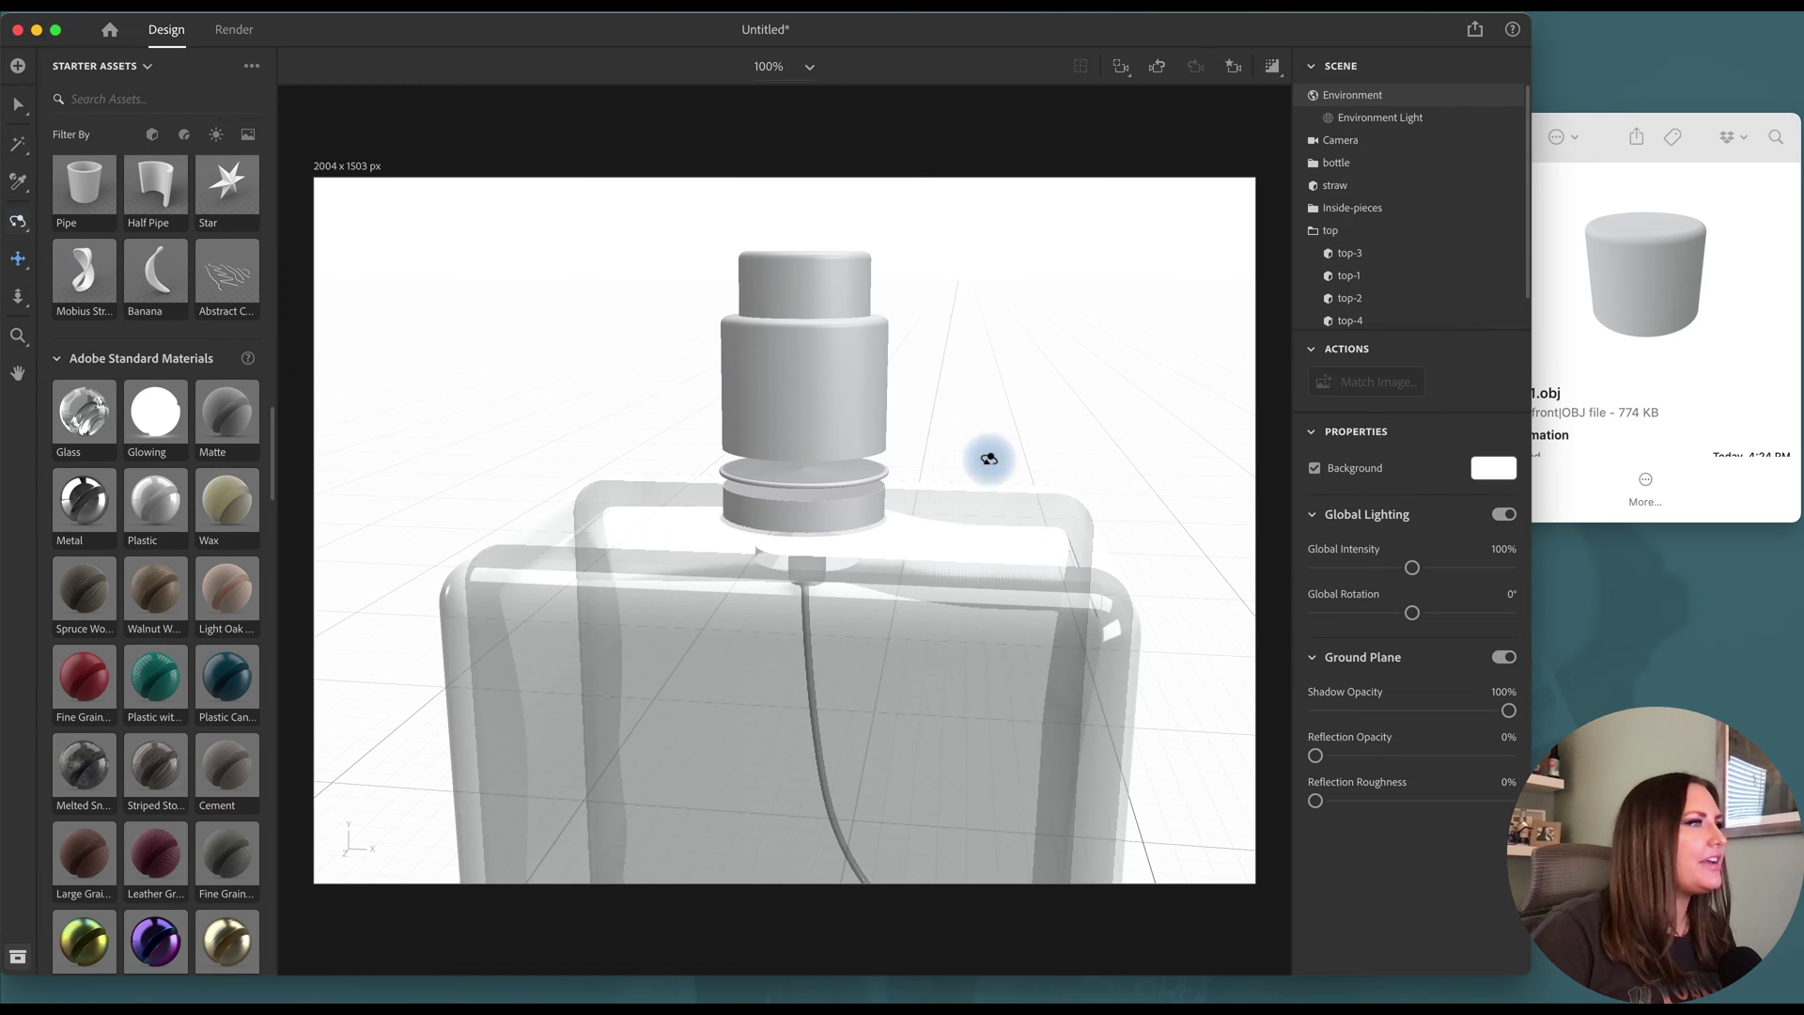
left_click_drag(1041, 460, 1086, 410)
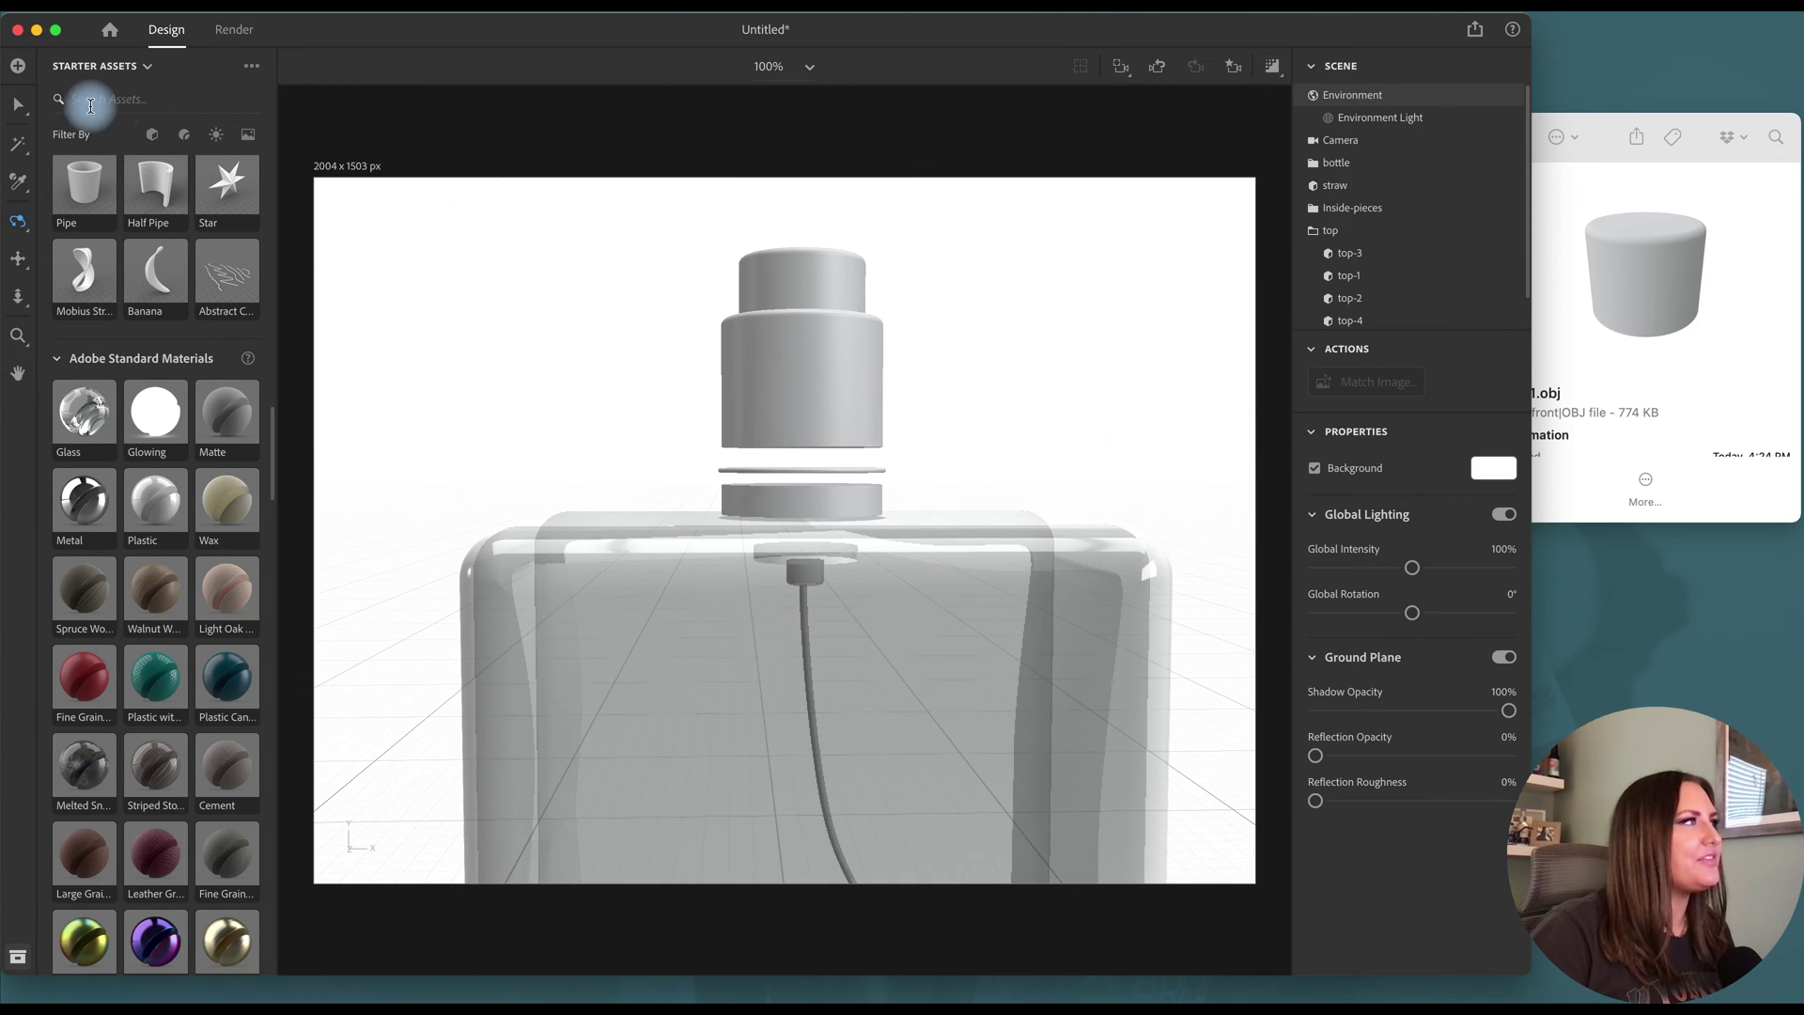
left_click(18, 104)
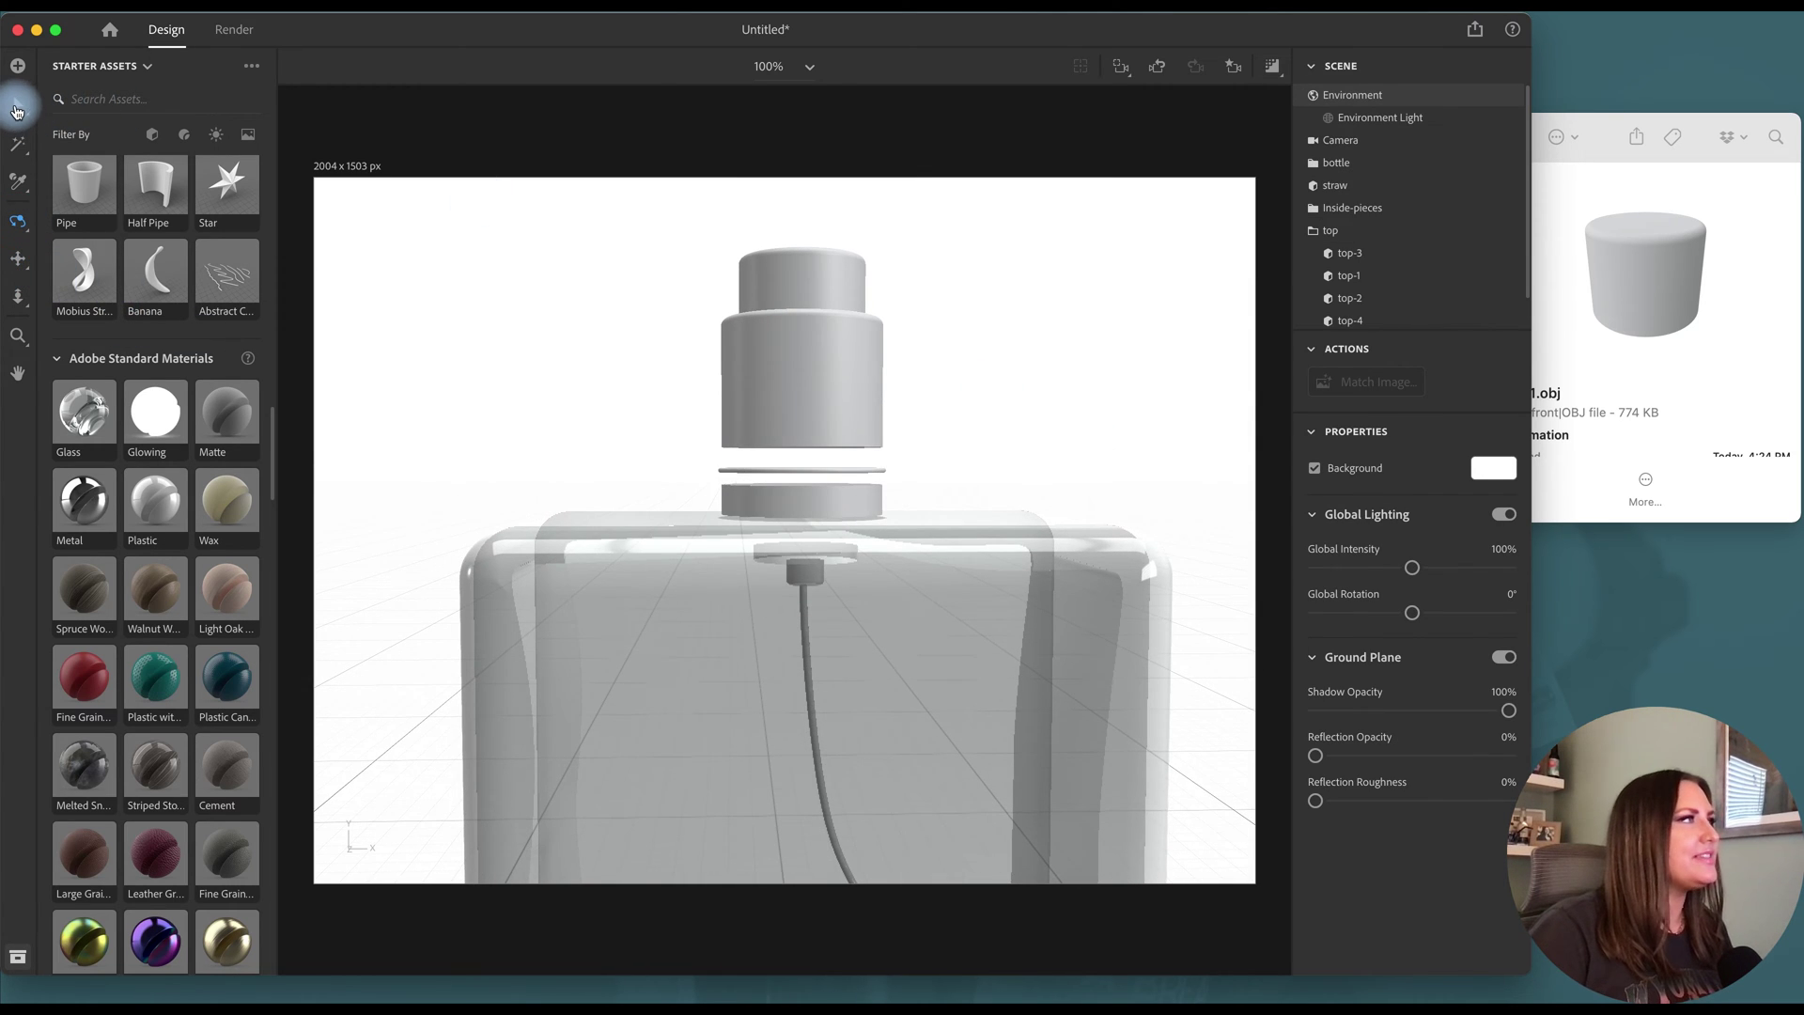
left_click(822, 481)
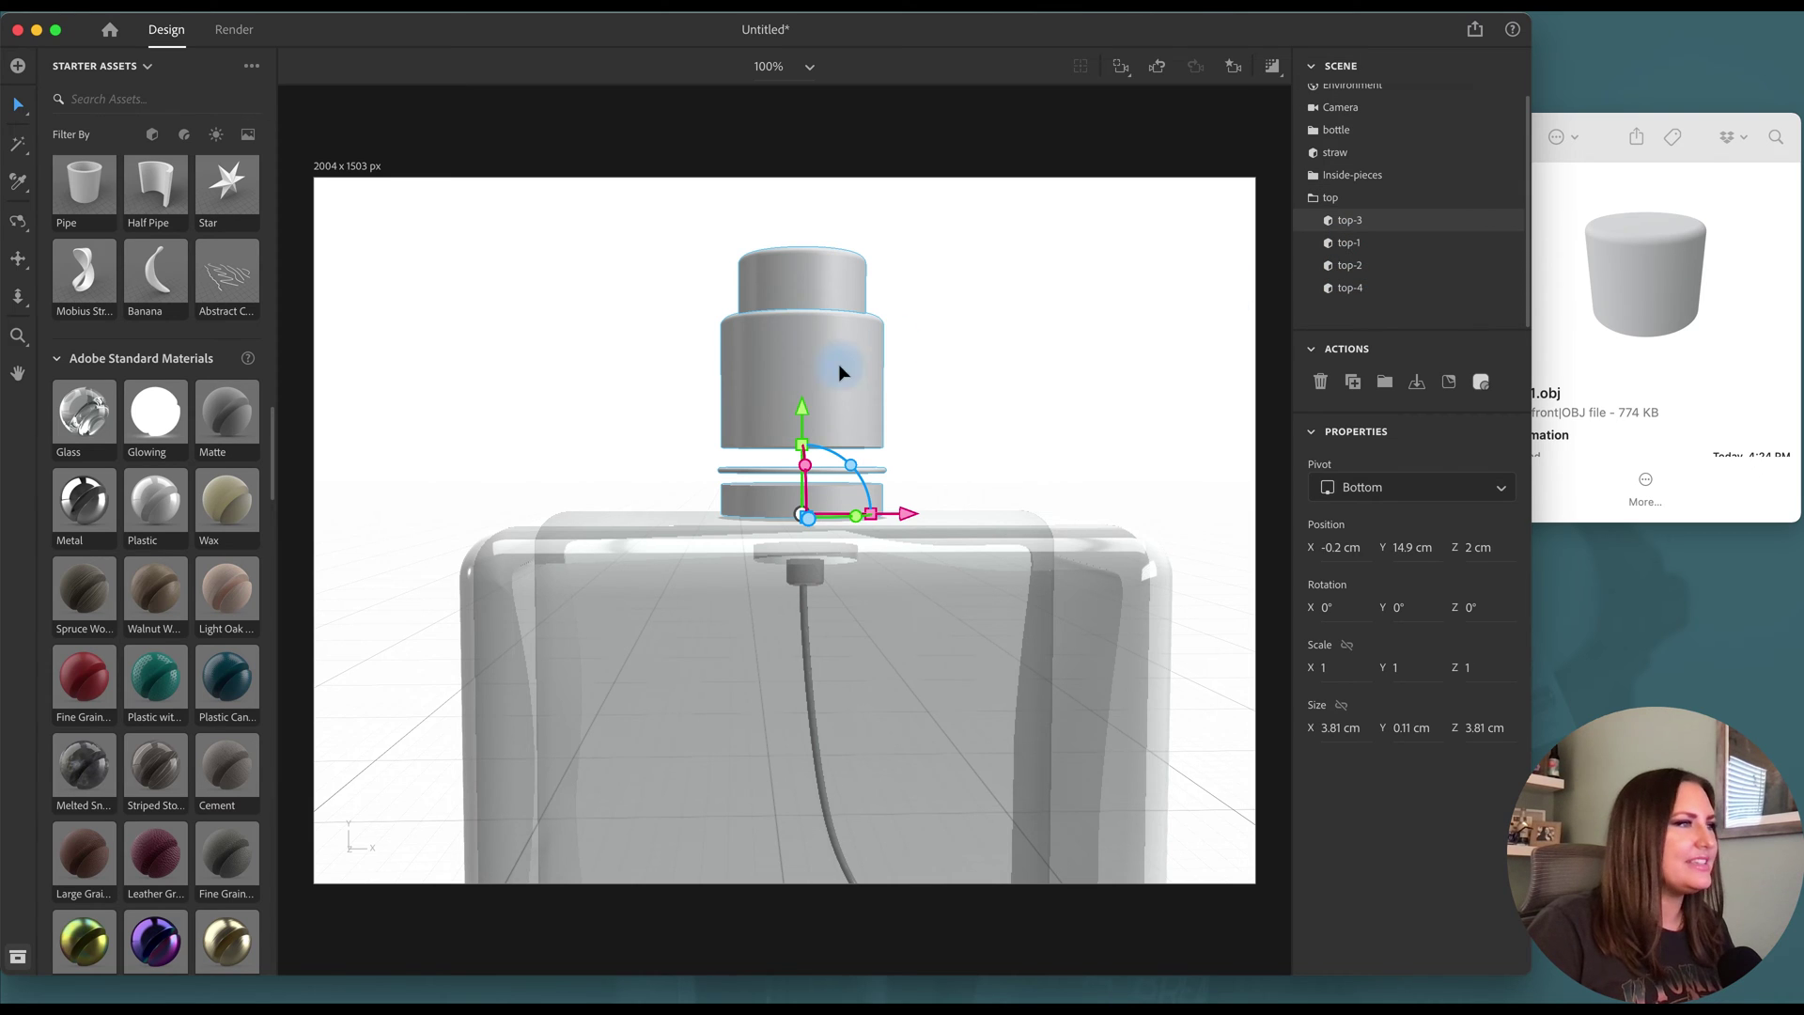
left_click_drag(802, 407, 799, 370)
left_click(1353, 264)
Fit top-1 onto top-2 by raising it to Y 17.6 cm.
left_click(1363, 244)
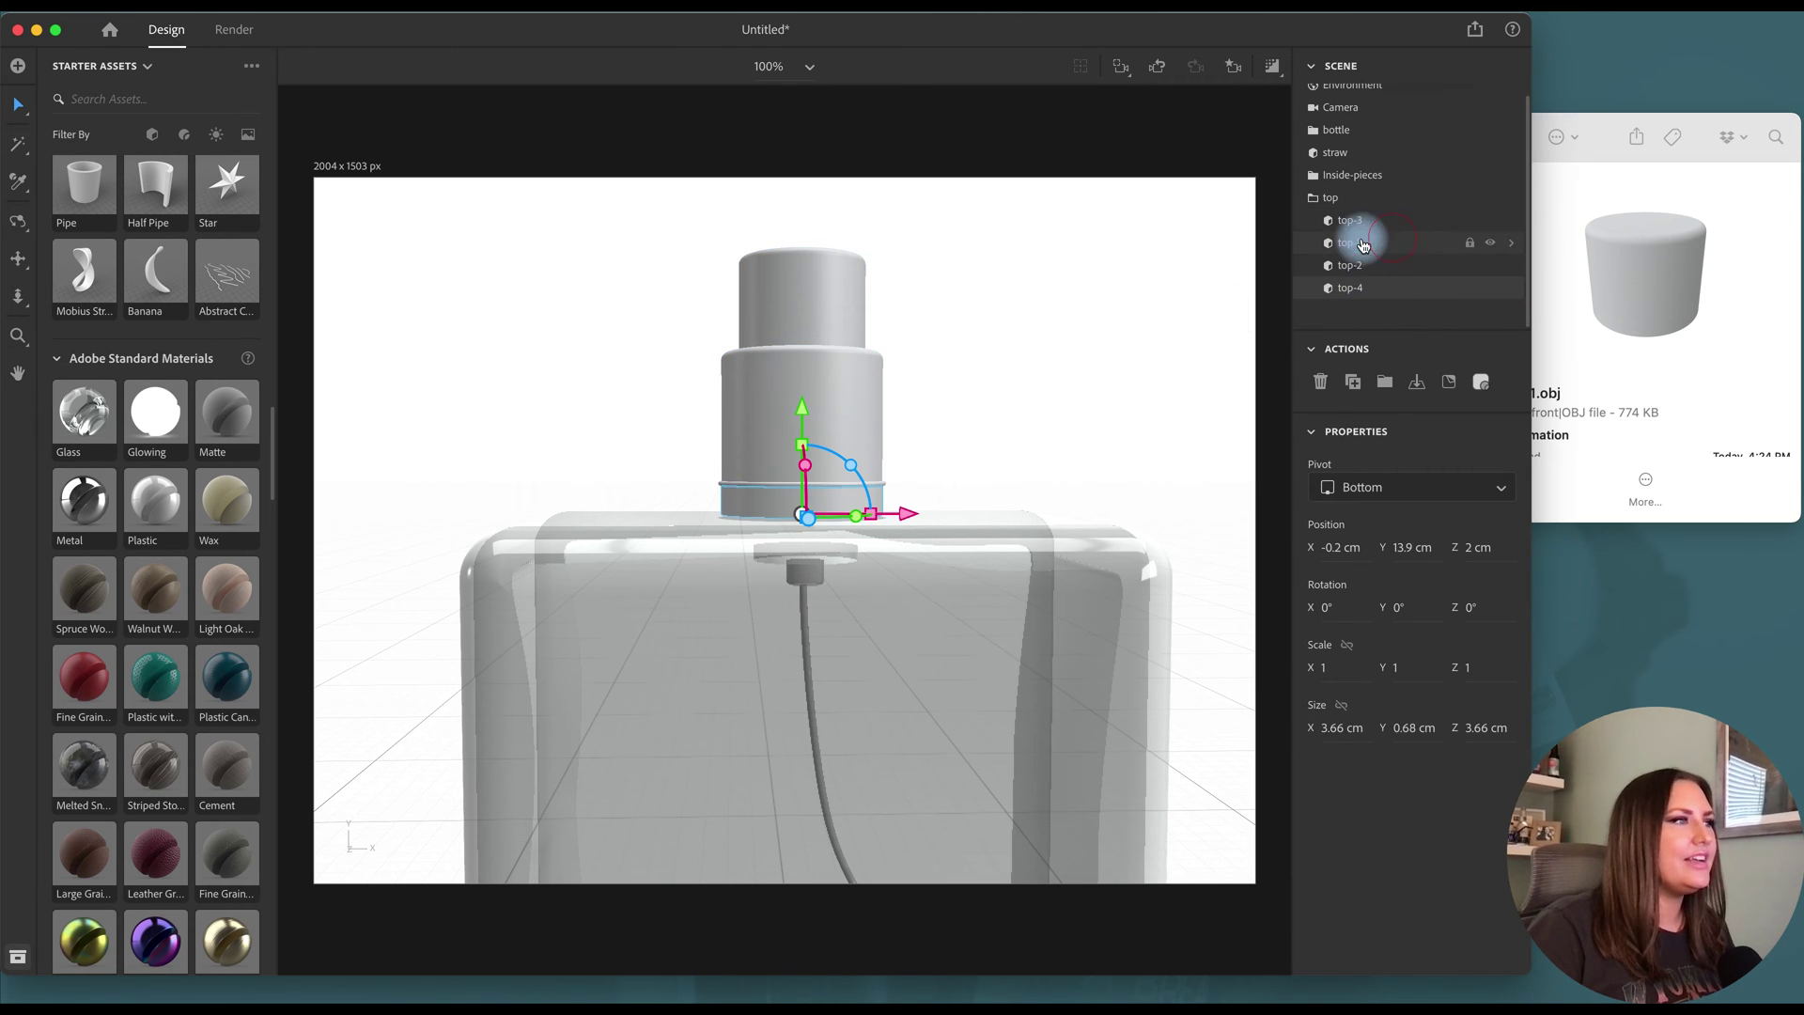
left_click(21, 223)
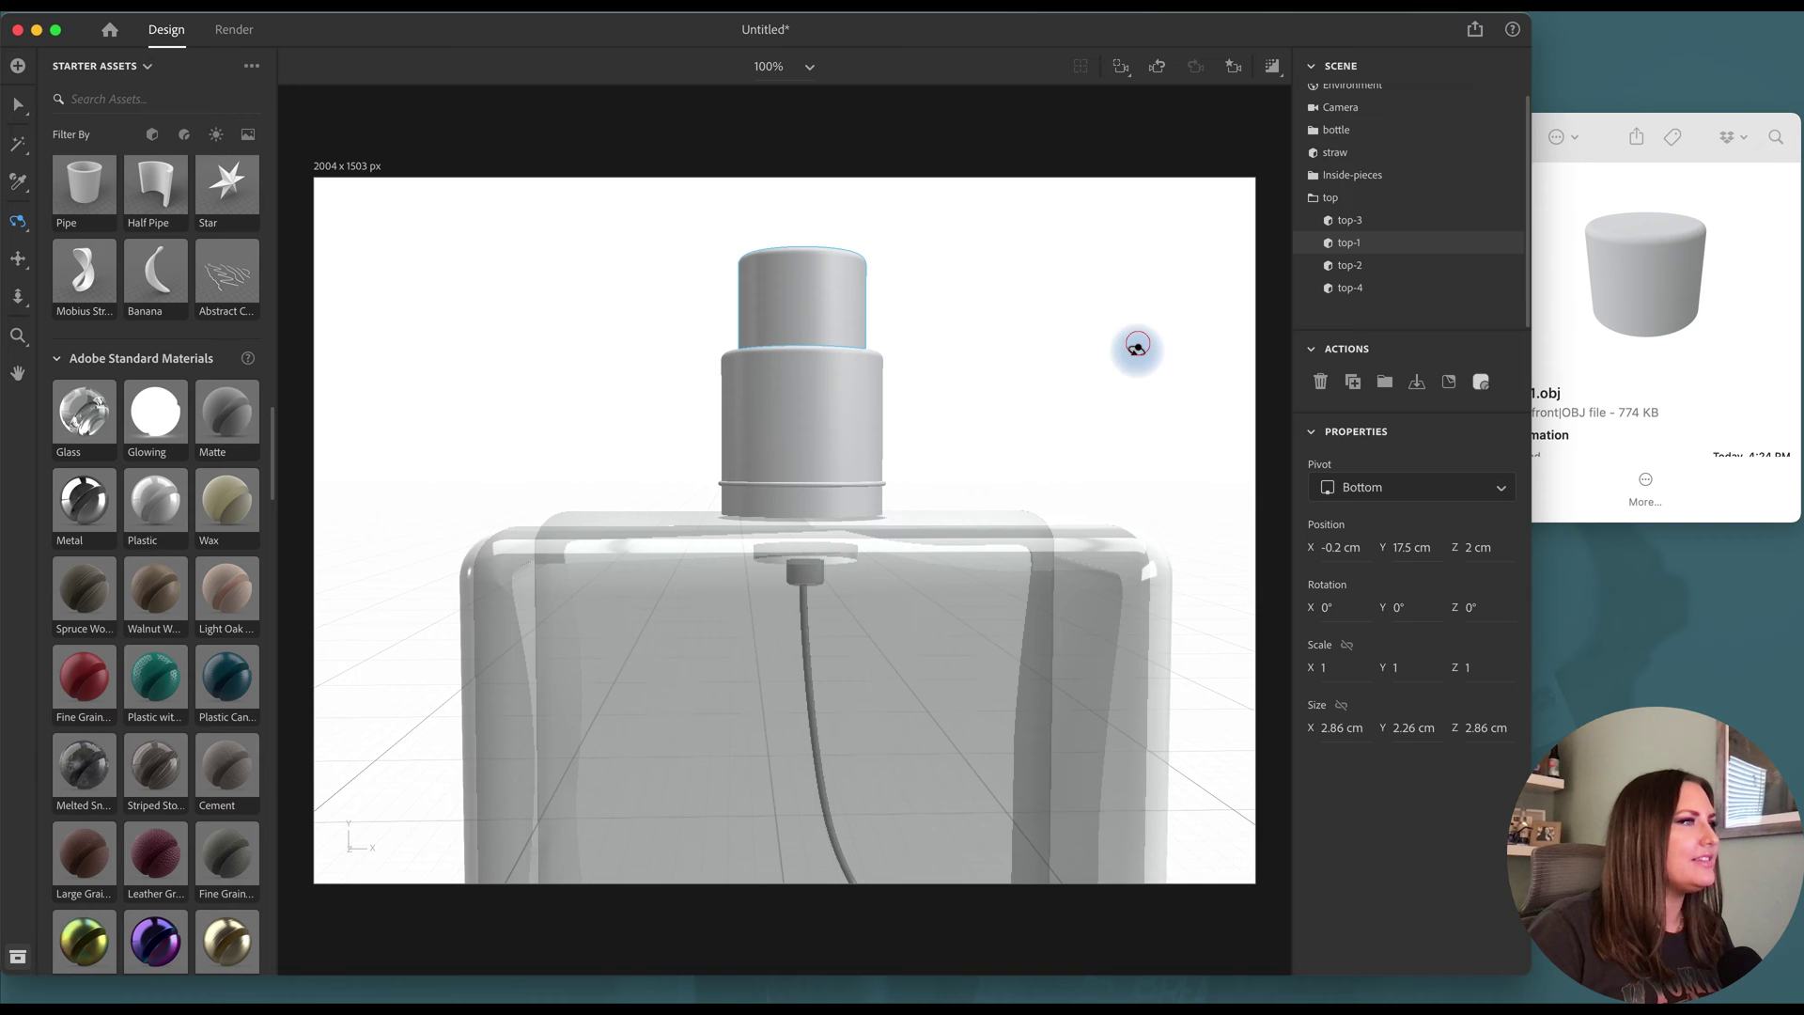
left_click_drag(1140, 355, 1140, 379)
left_click(19, 107)
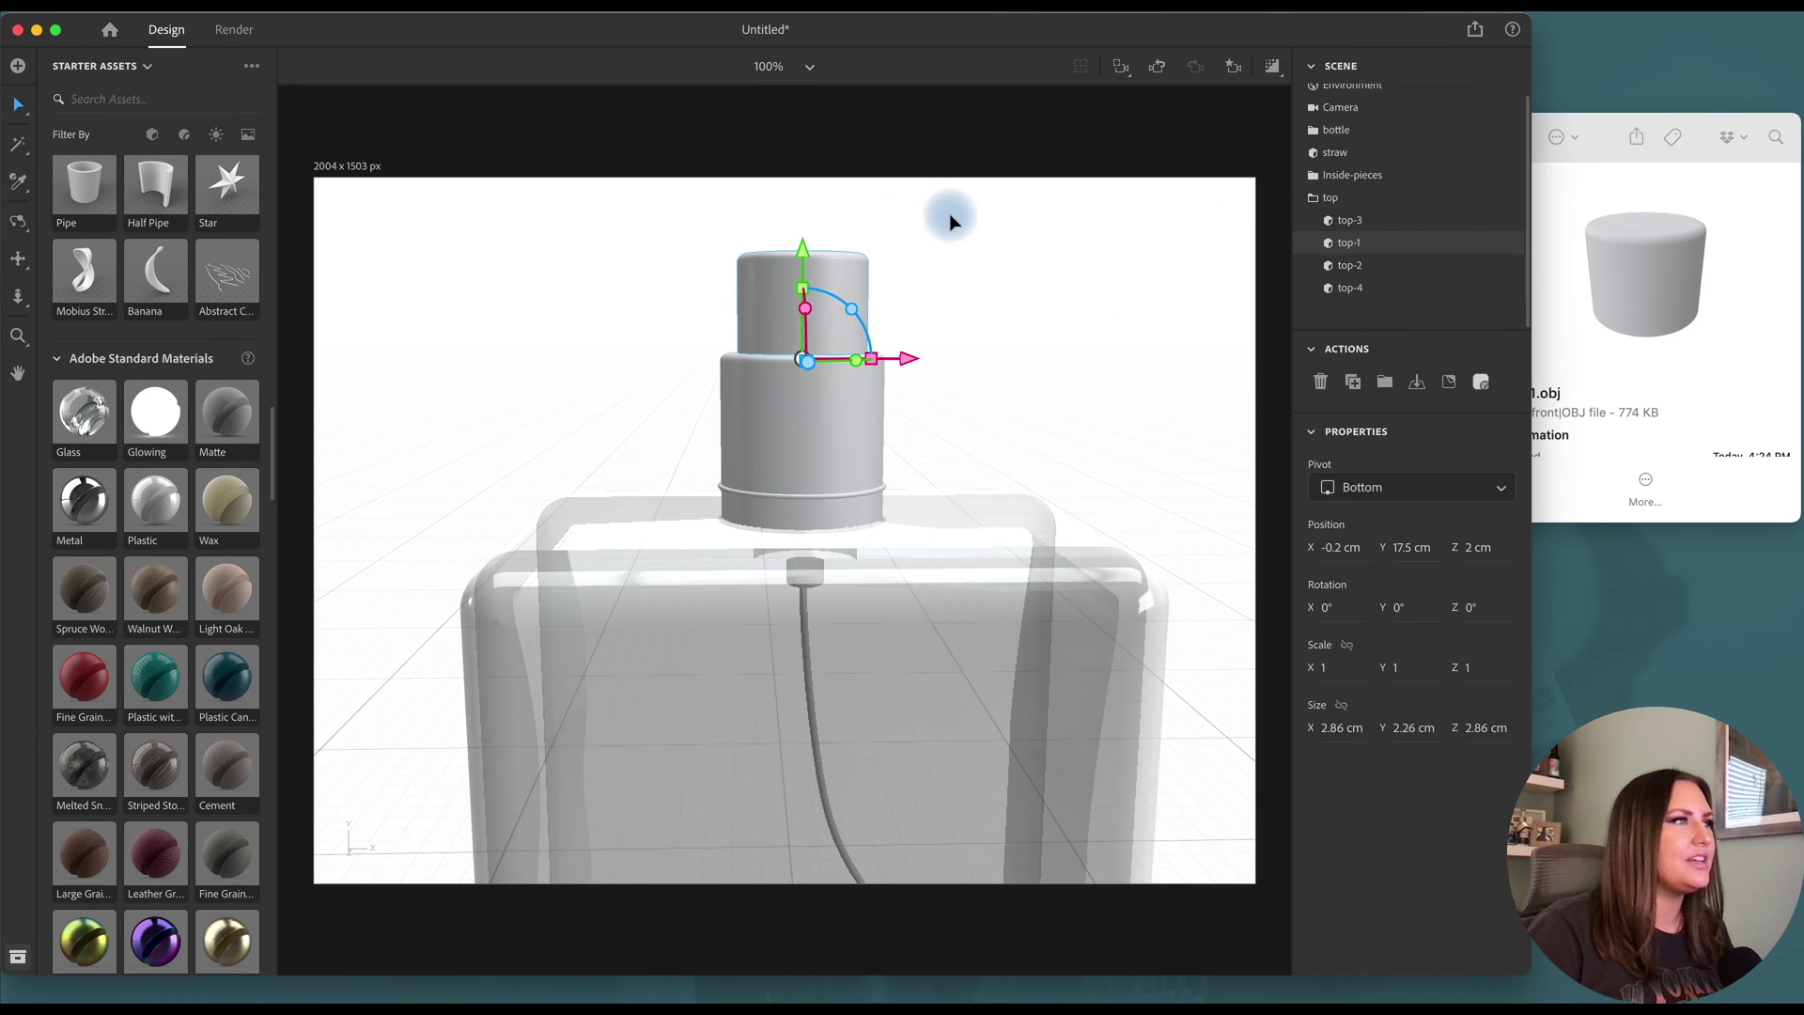
left_click_drag(805, 241, 804, 235)
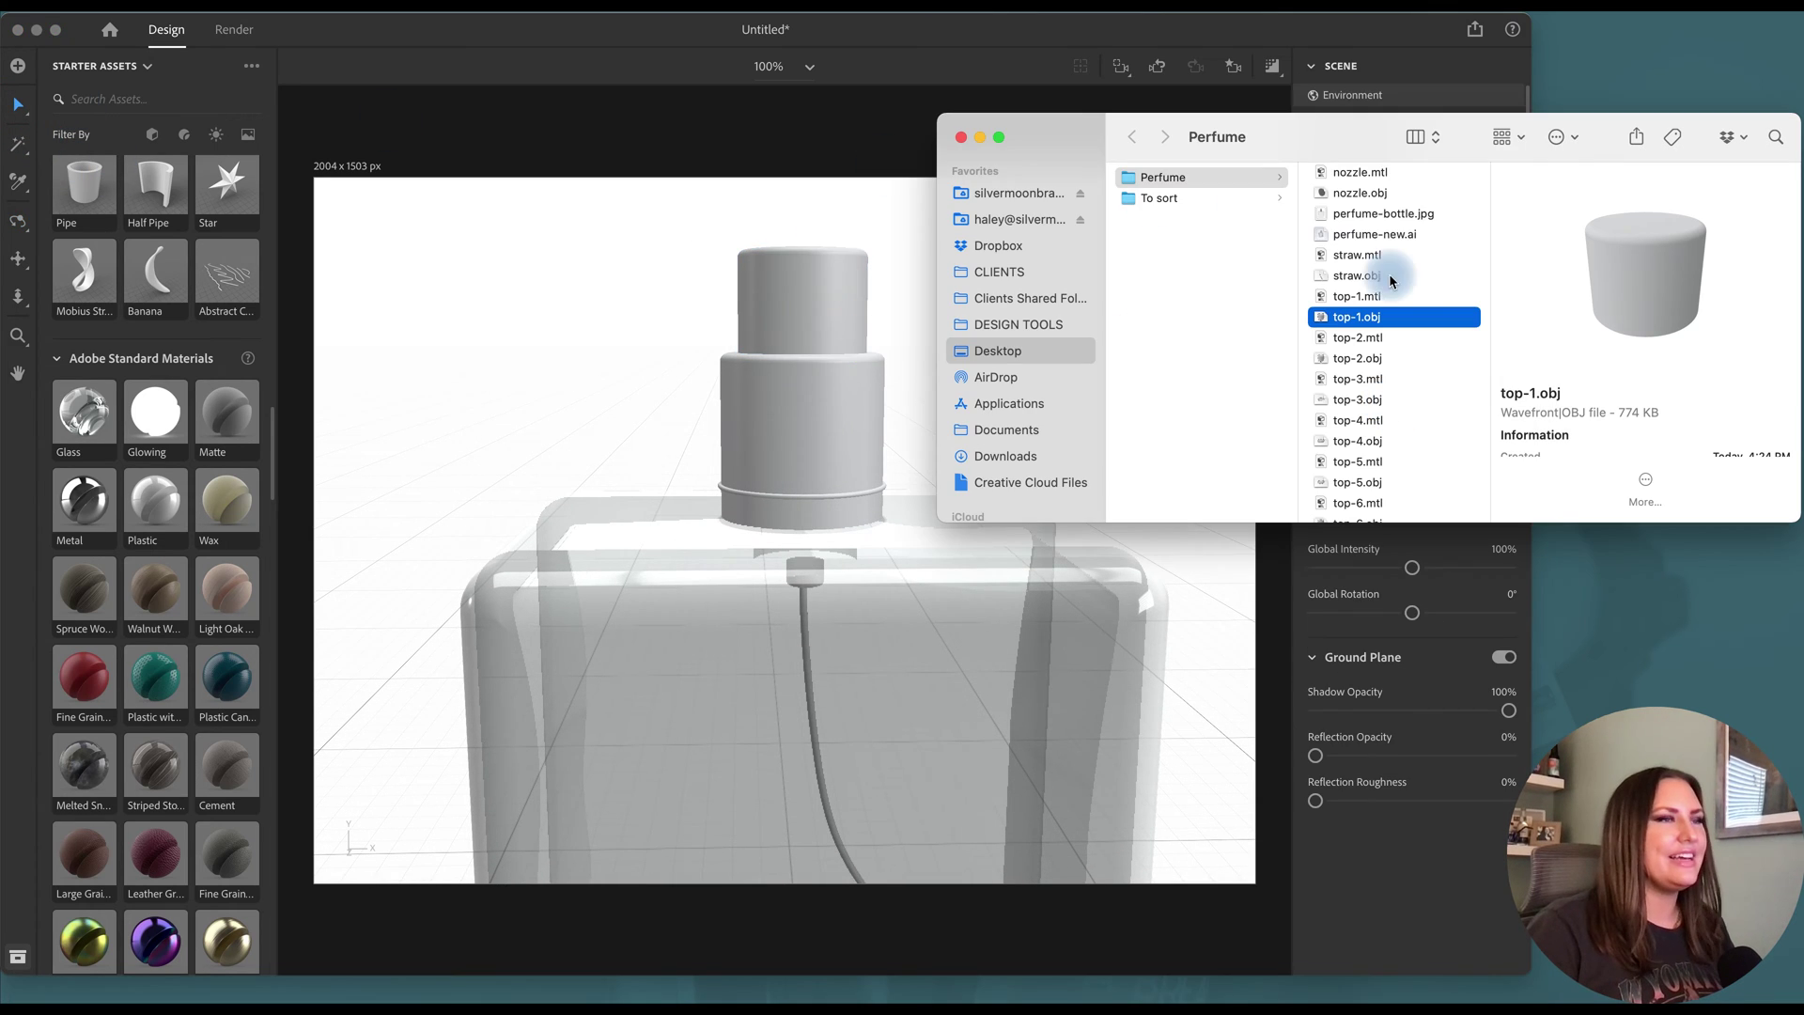
Import nozzle.obj and place it in front of top-1 at about X -0.1 cm, Y 18.6 cm and Z 4.2 cm.
left_click_drag(1360, 192, 416, 786)
left_click_drag(414, 707, 848, 329)
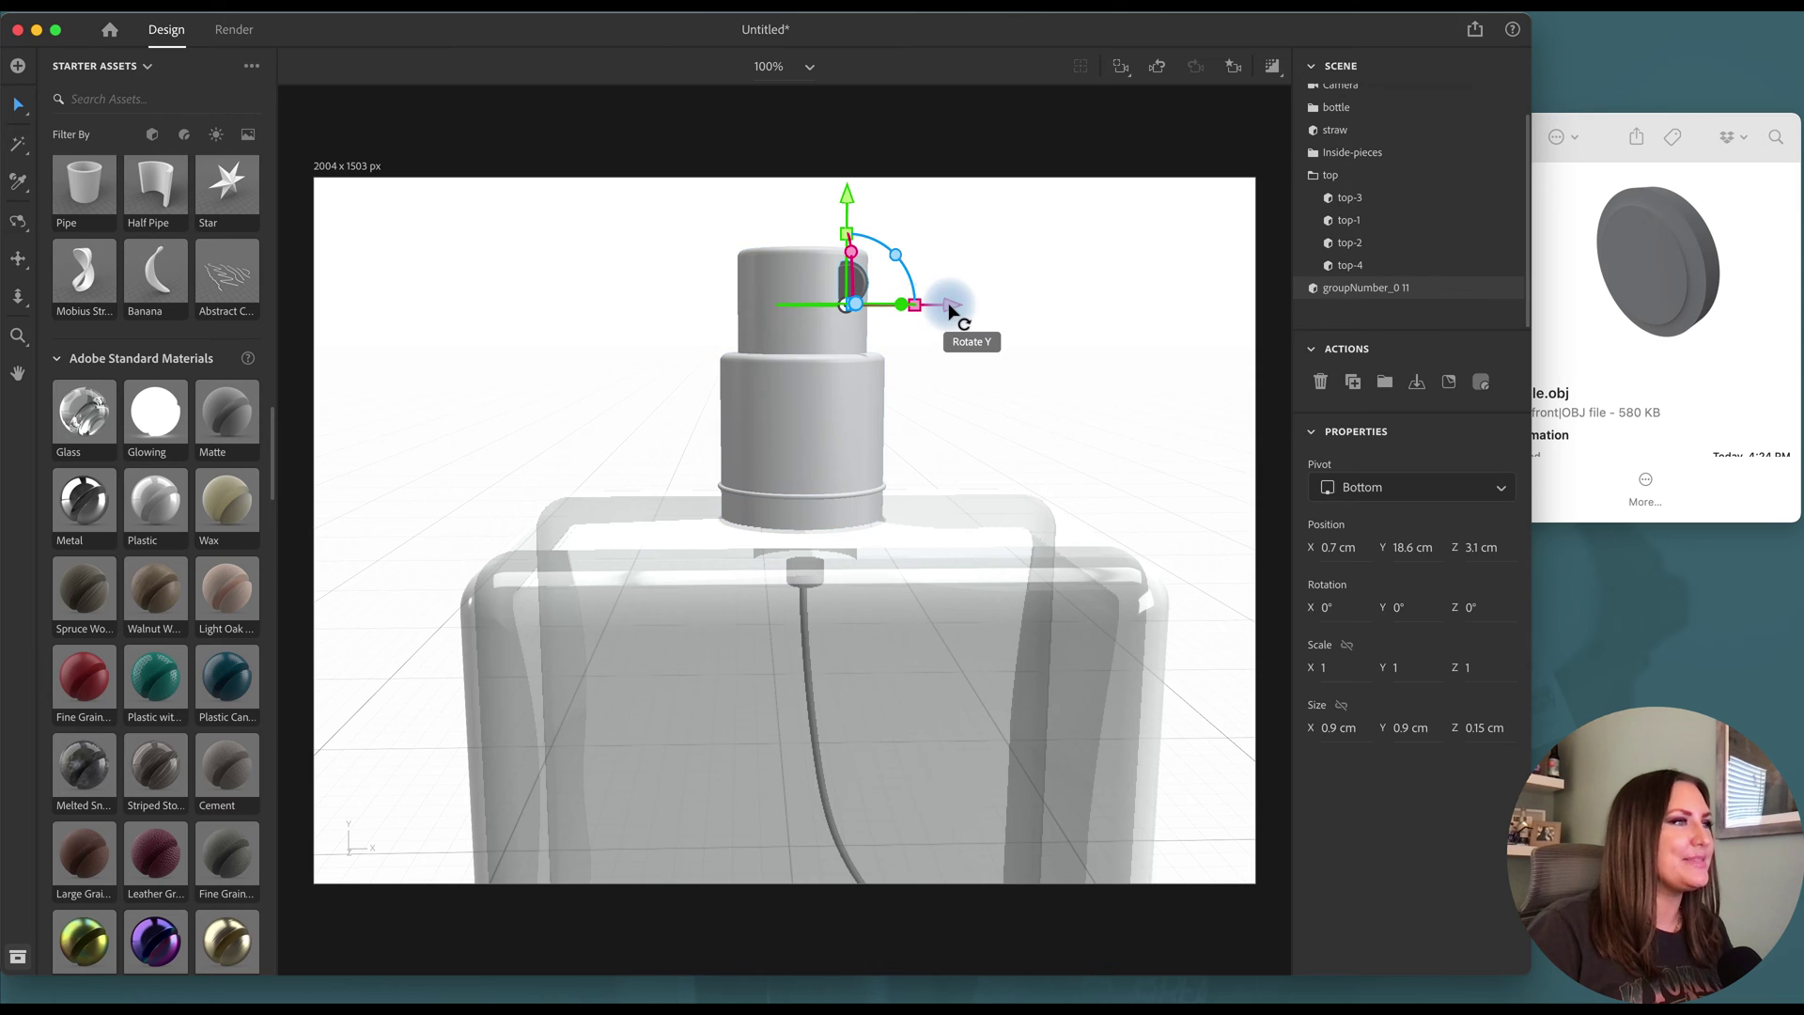
left_click_drag(935, 302, 817, 314)
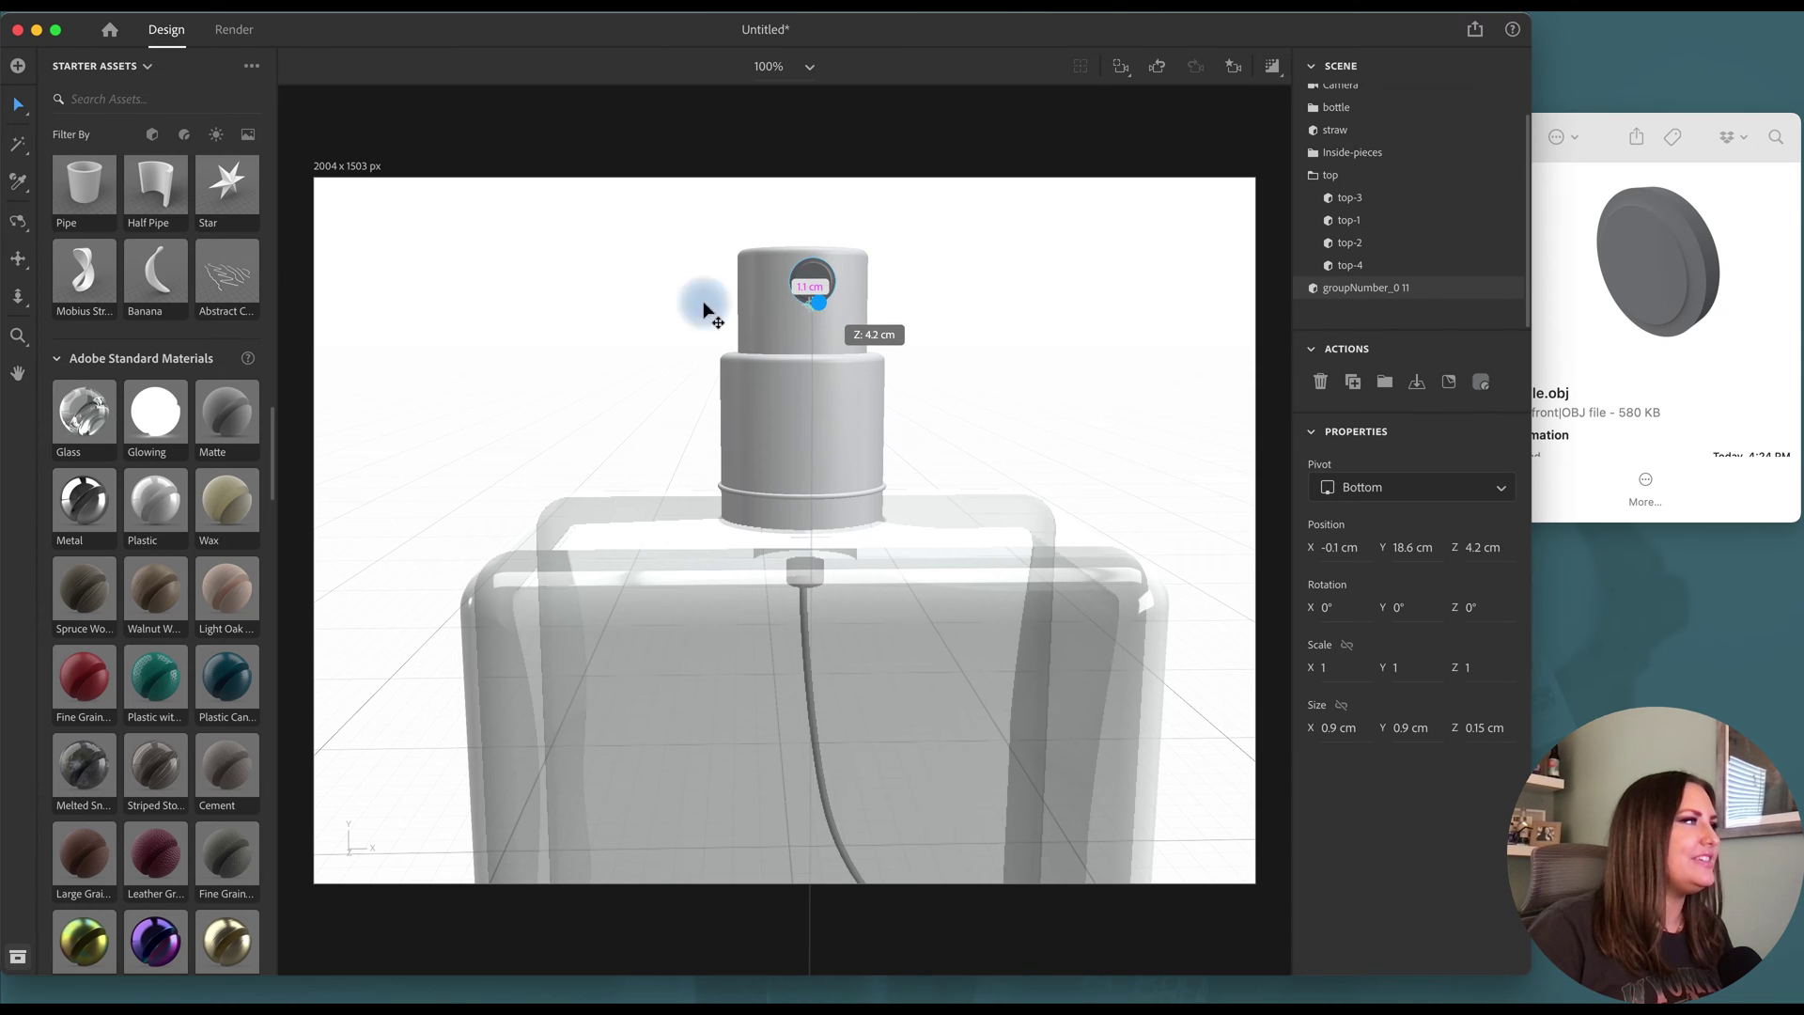
Push the nozzle disc back into the front surface of top-1, to Z 3.4 cm.
left_click(18, 222)
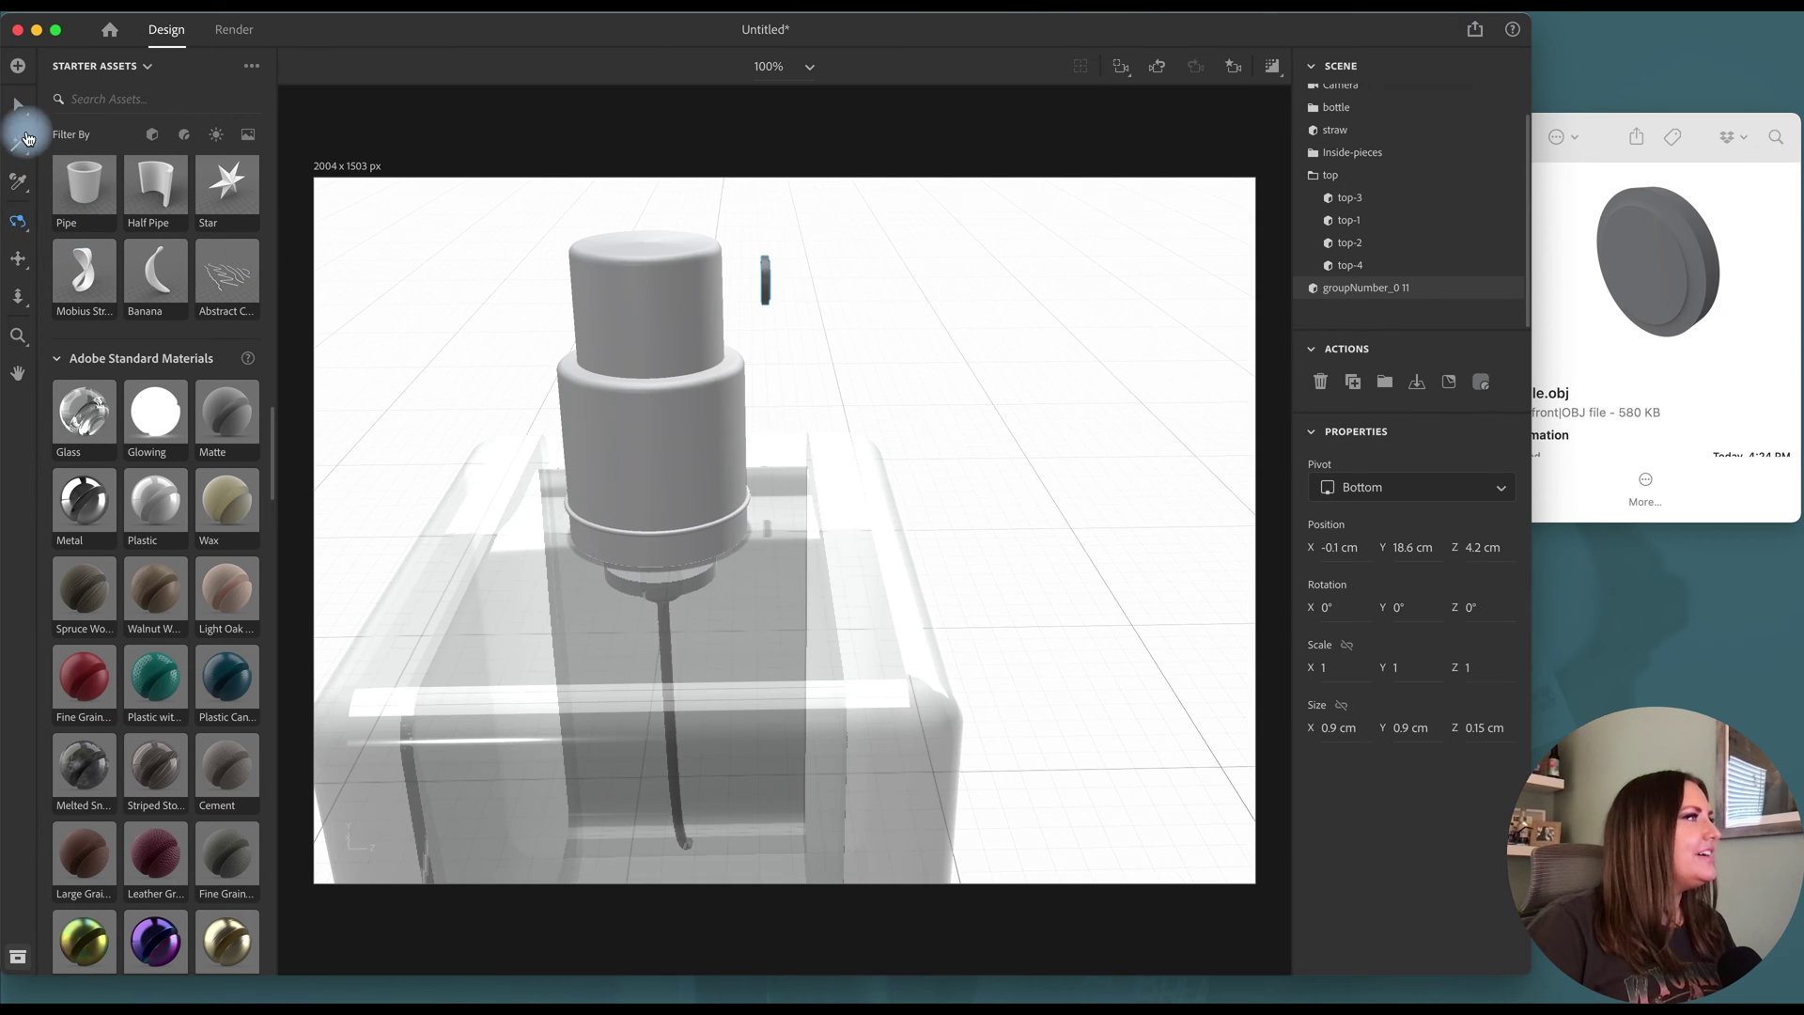
left_click(18, 105)
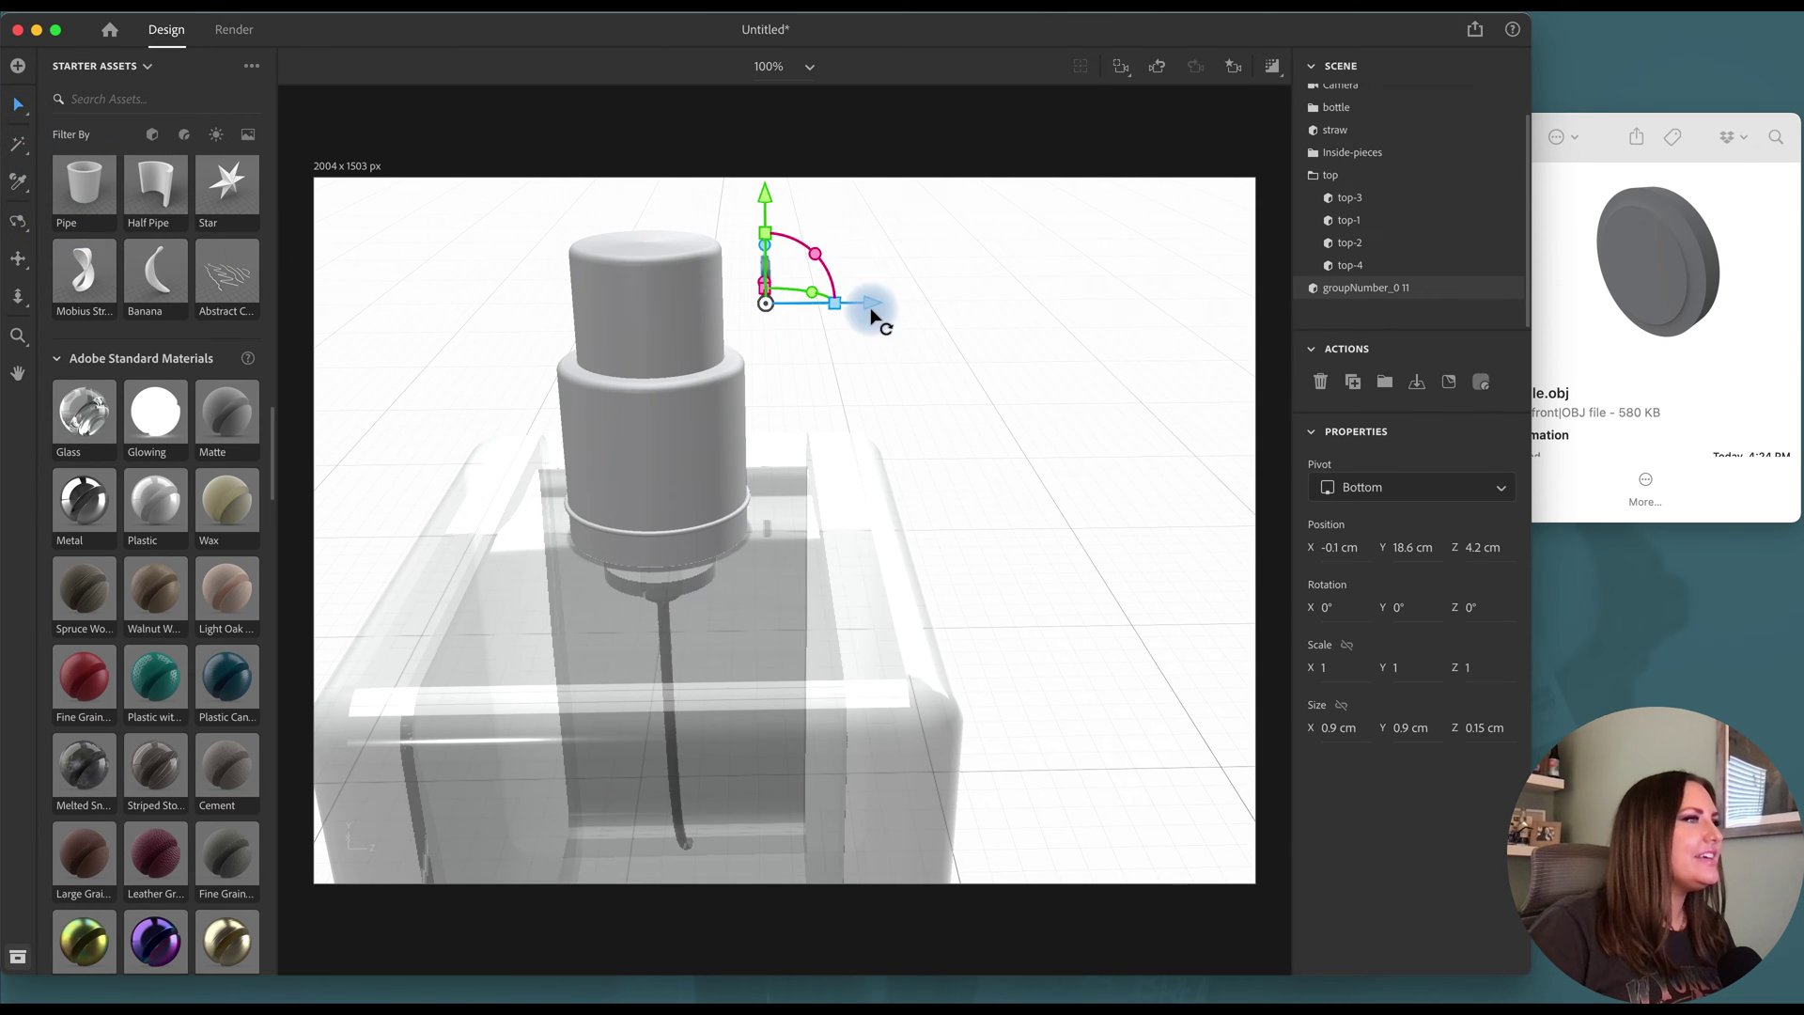
left_click_drag(855, 303, 833, 302)
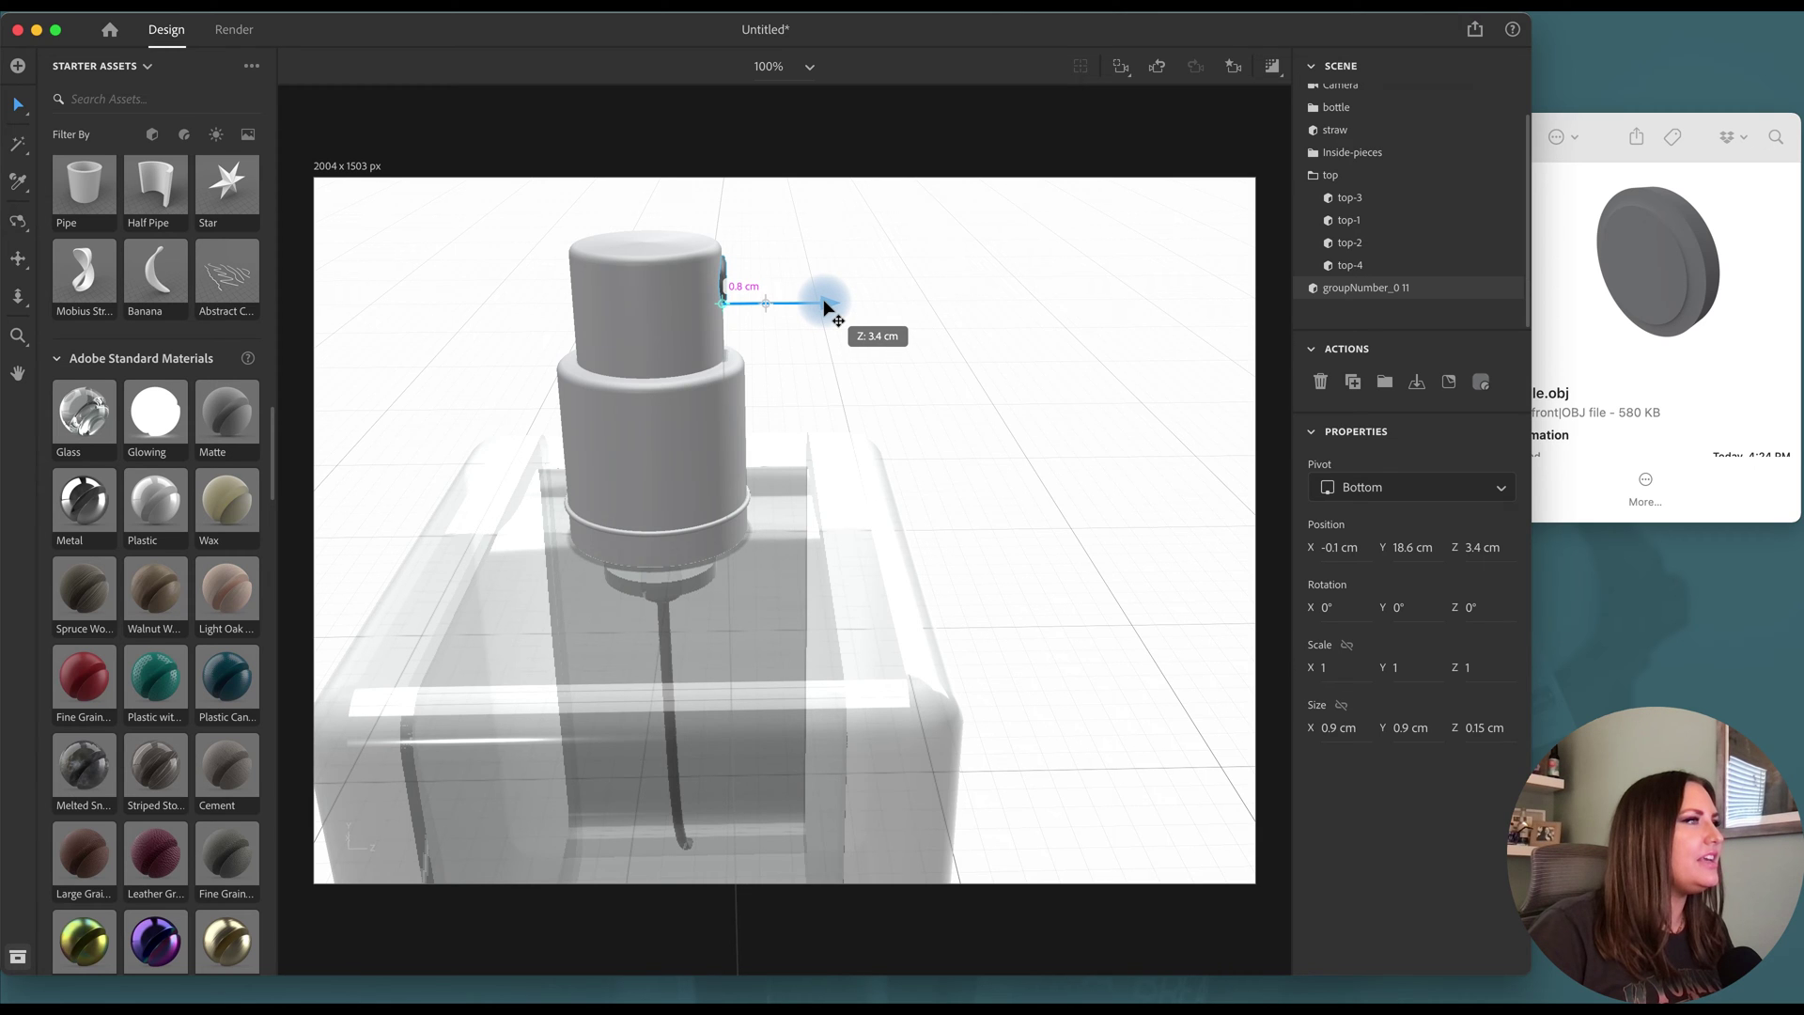
left_click_drag(827, 307, 826, 306)
Name the imported disc nozzle, add it to the top group, and collapse the group.
left_click(18, 221)
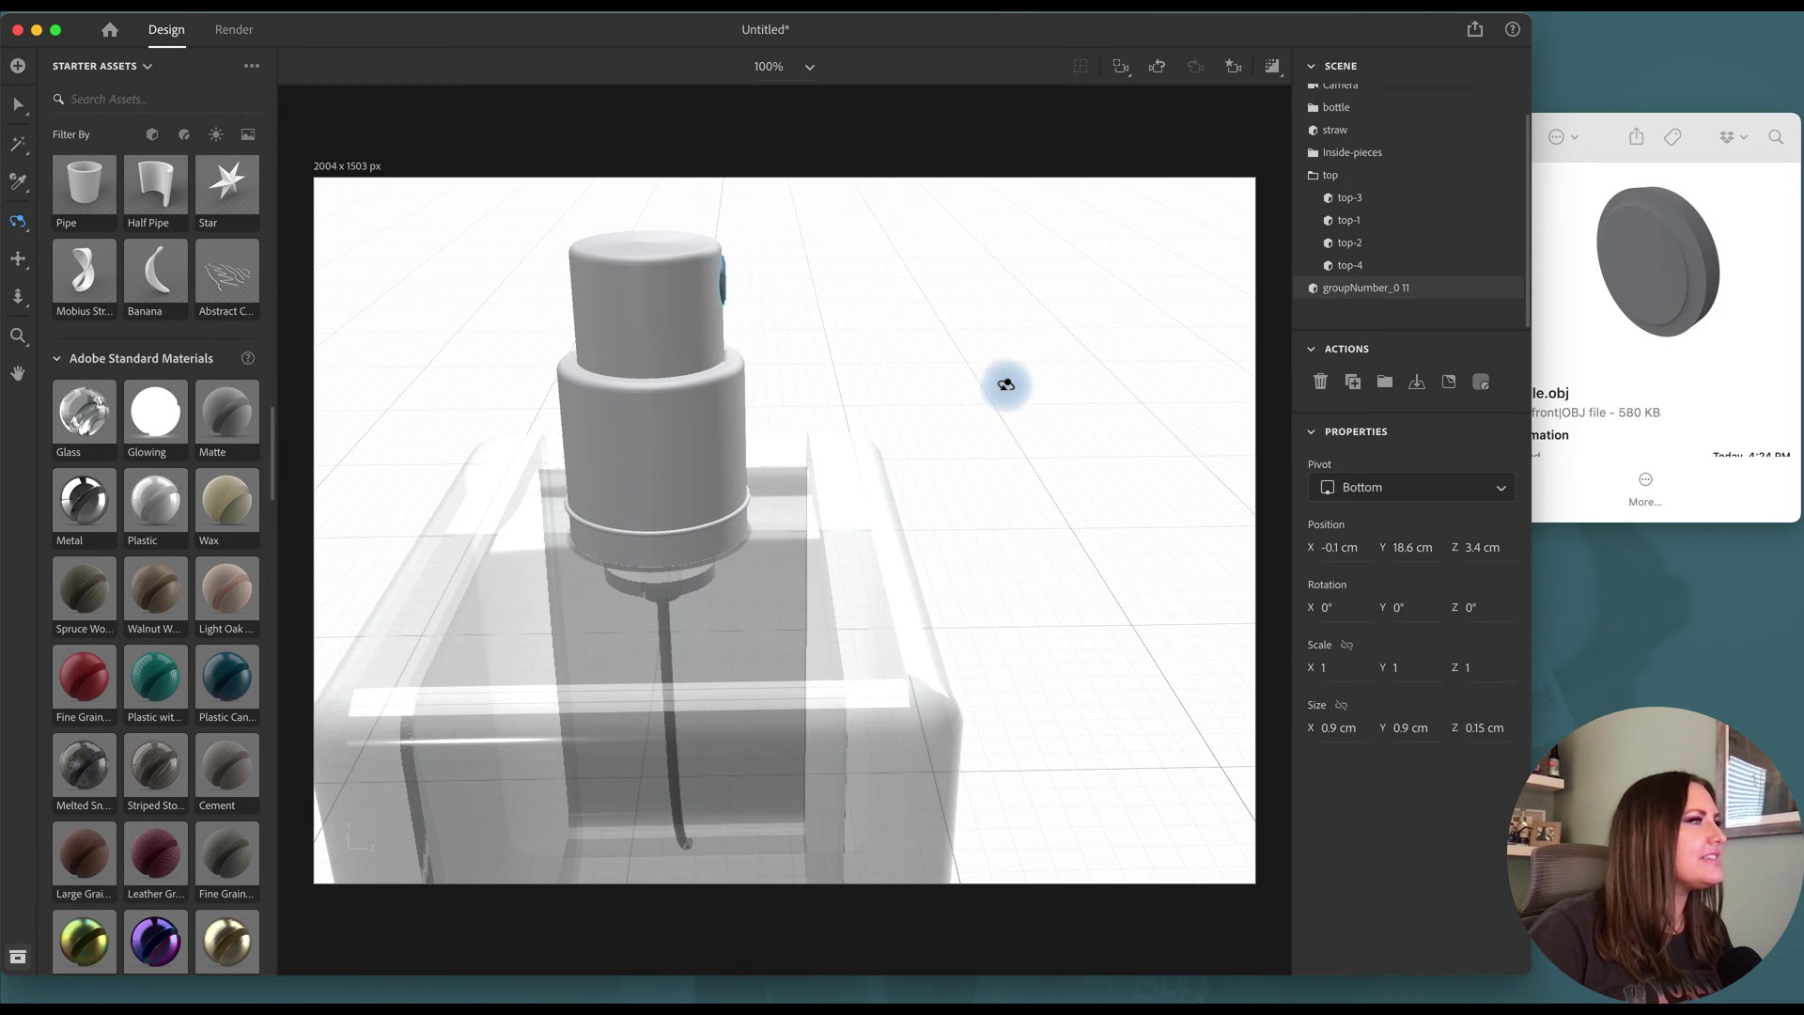
mouse_move(1005, 383)
left_mouse_down()
mouse_move(957, 410)
mouse_move(580, 391)
mouse_move(717, 414)
left_mouse_up()
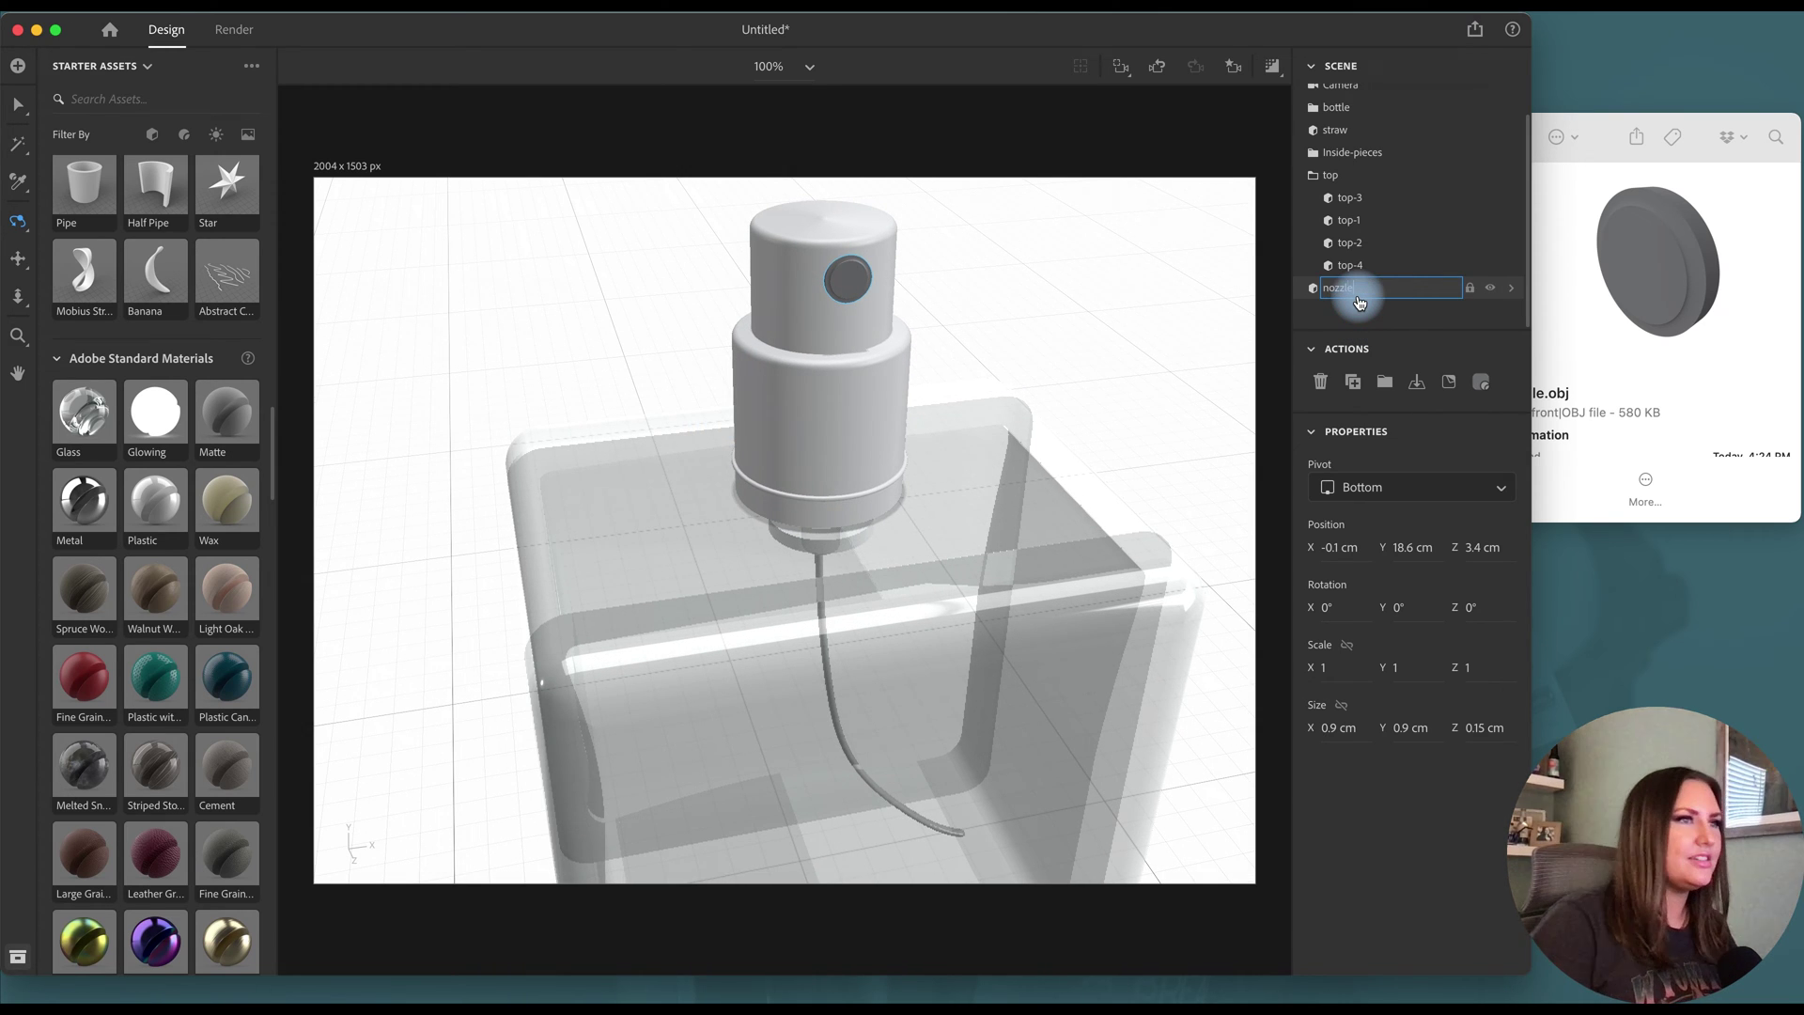
left_click_drag(1351, 297, 1330, 182)
left_click(1315, 176)
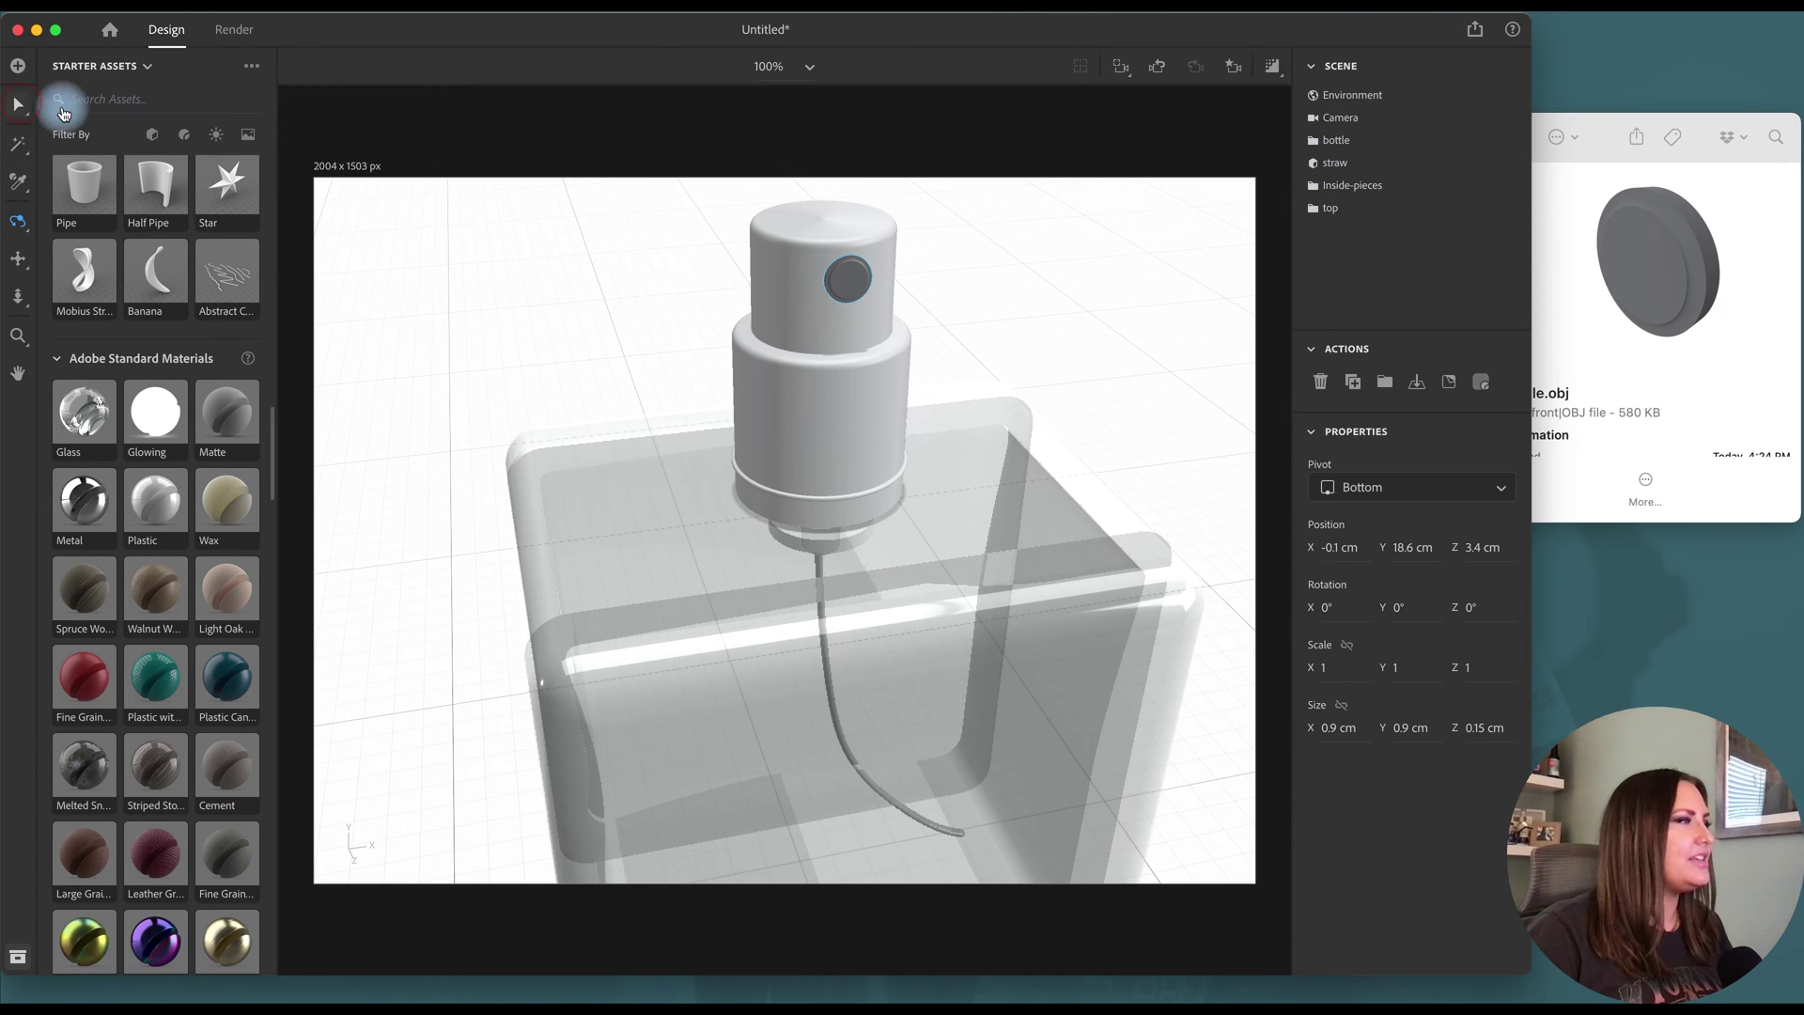
Move the straw and the Inside-pieces group into the bottle group.
left_click(1371, 163)
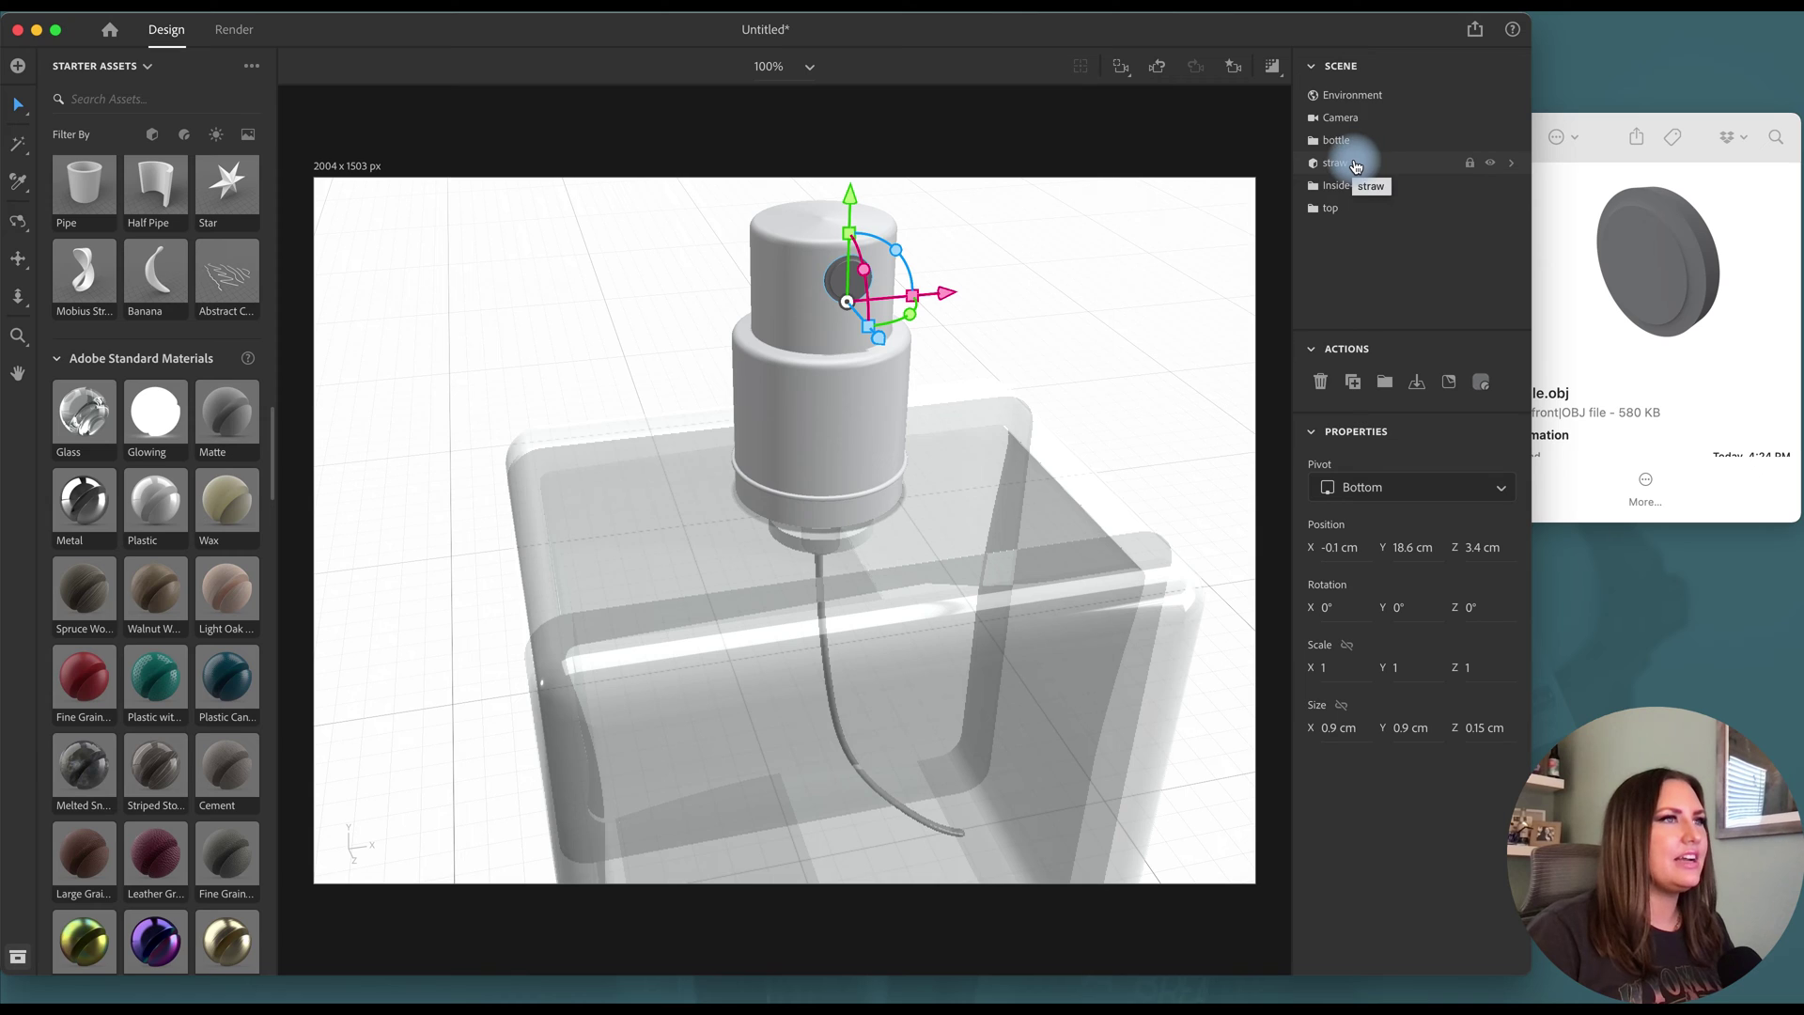
left_click_drag(1336, 187, 1366, 145)
left_click(1366, 145)
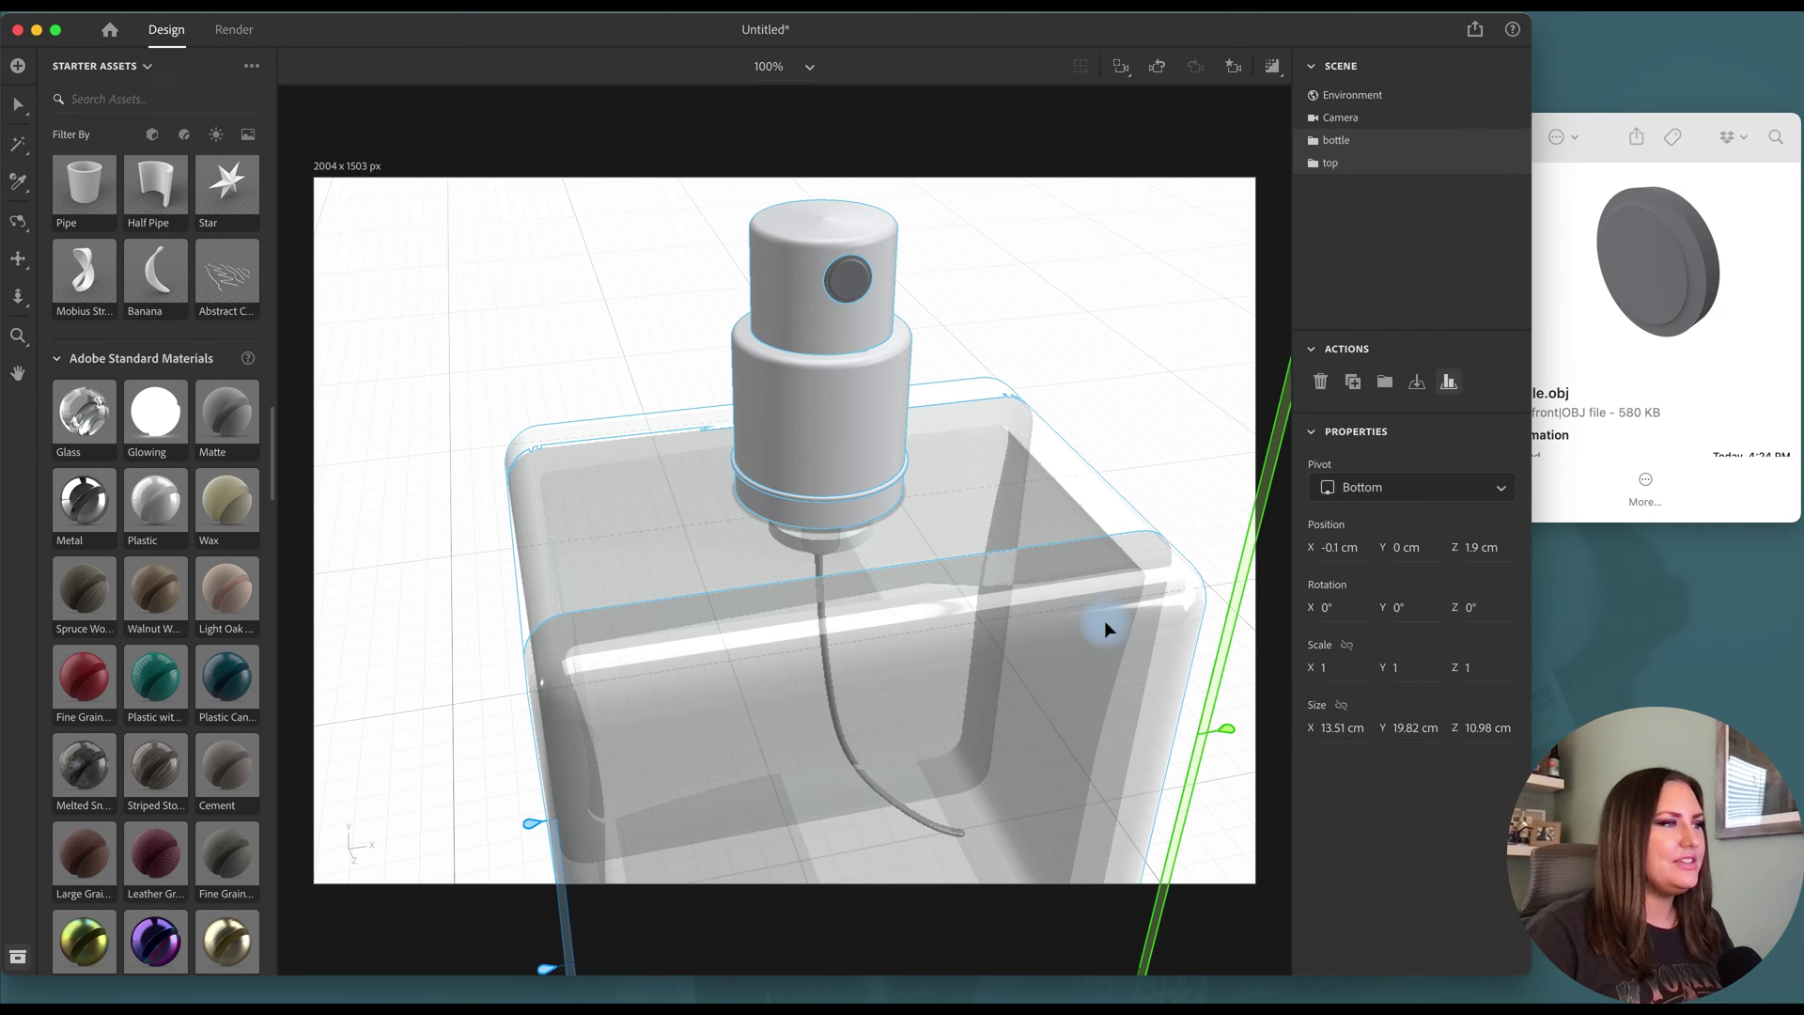
scroll(1073, 616, "down", 5)
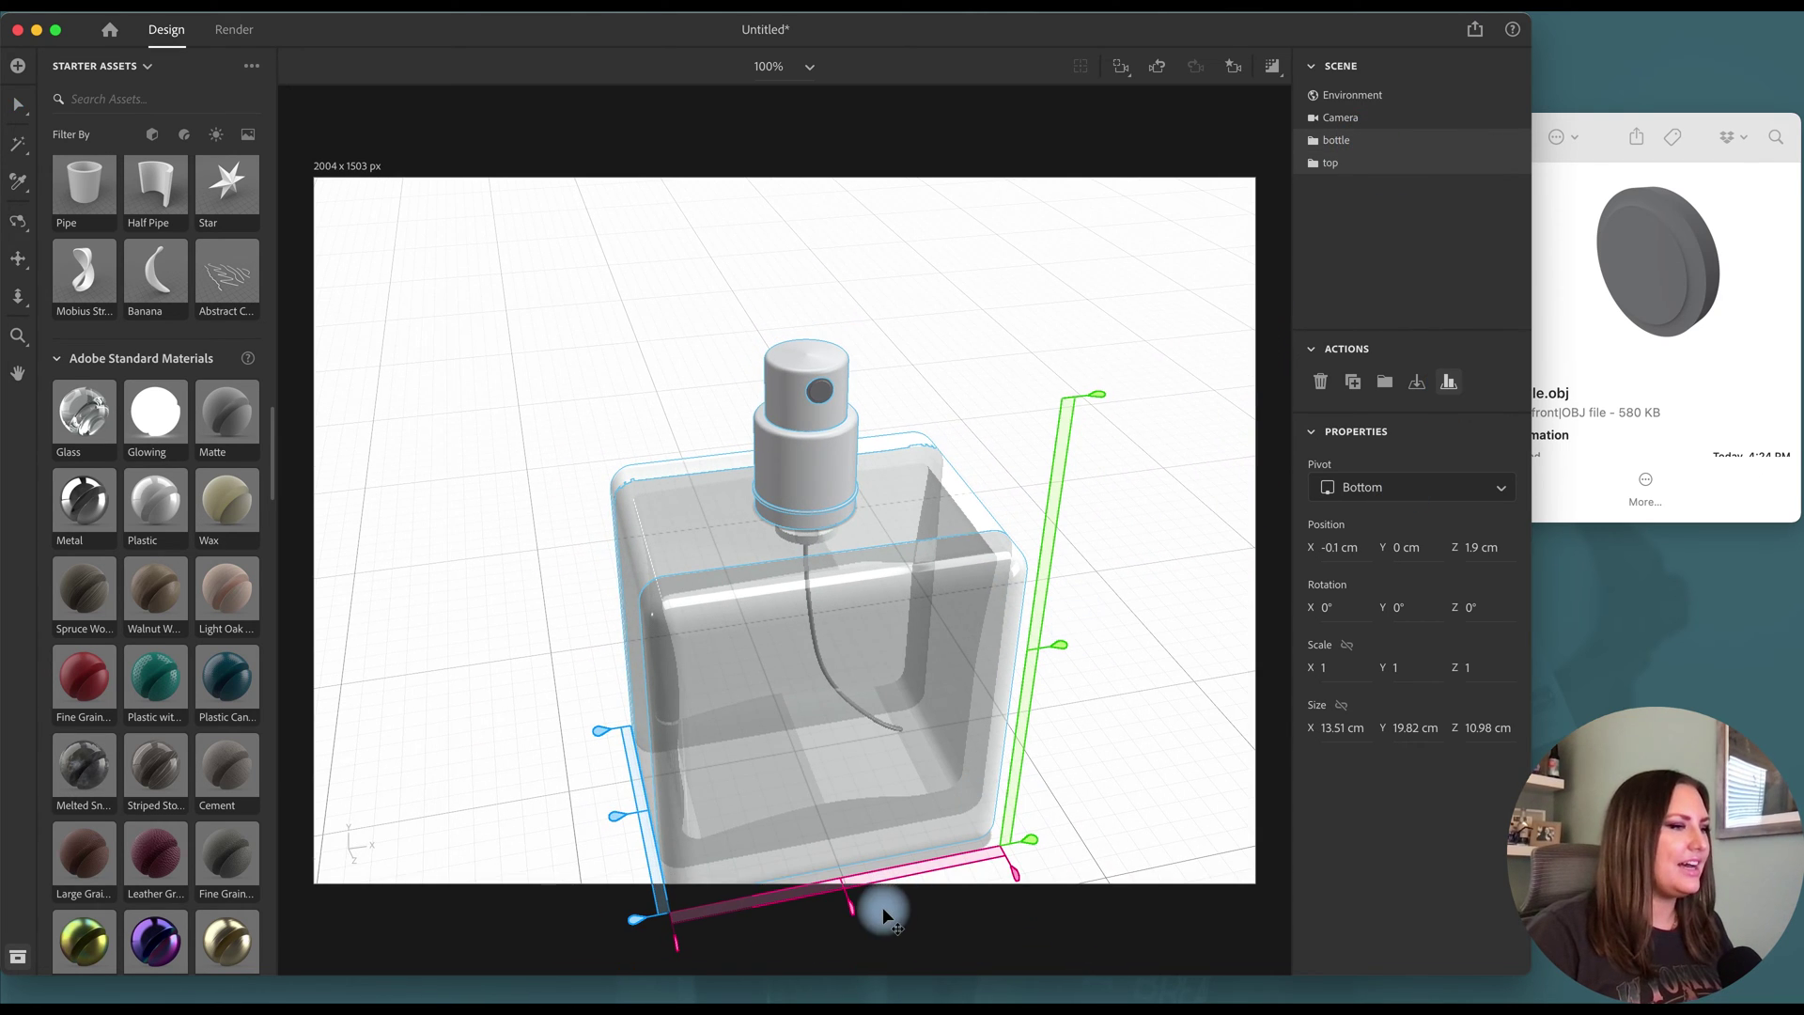
Take the straw back out of the bottle group, placing it above the group in the scene, and collapse the group.
left_click(1313, 140)
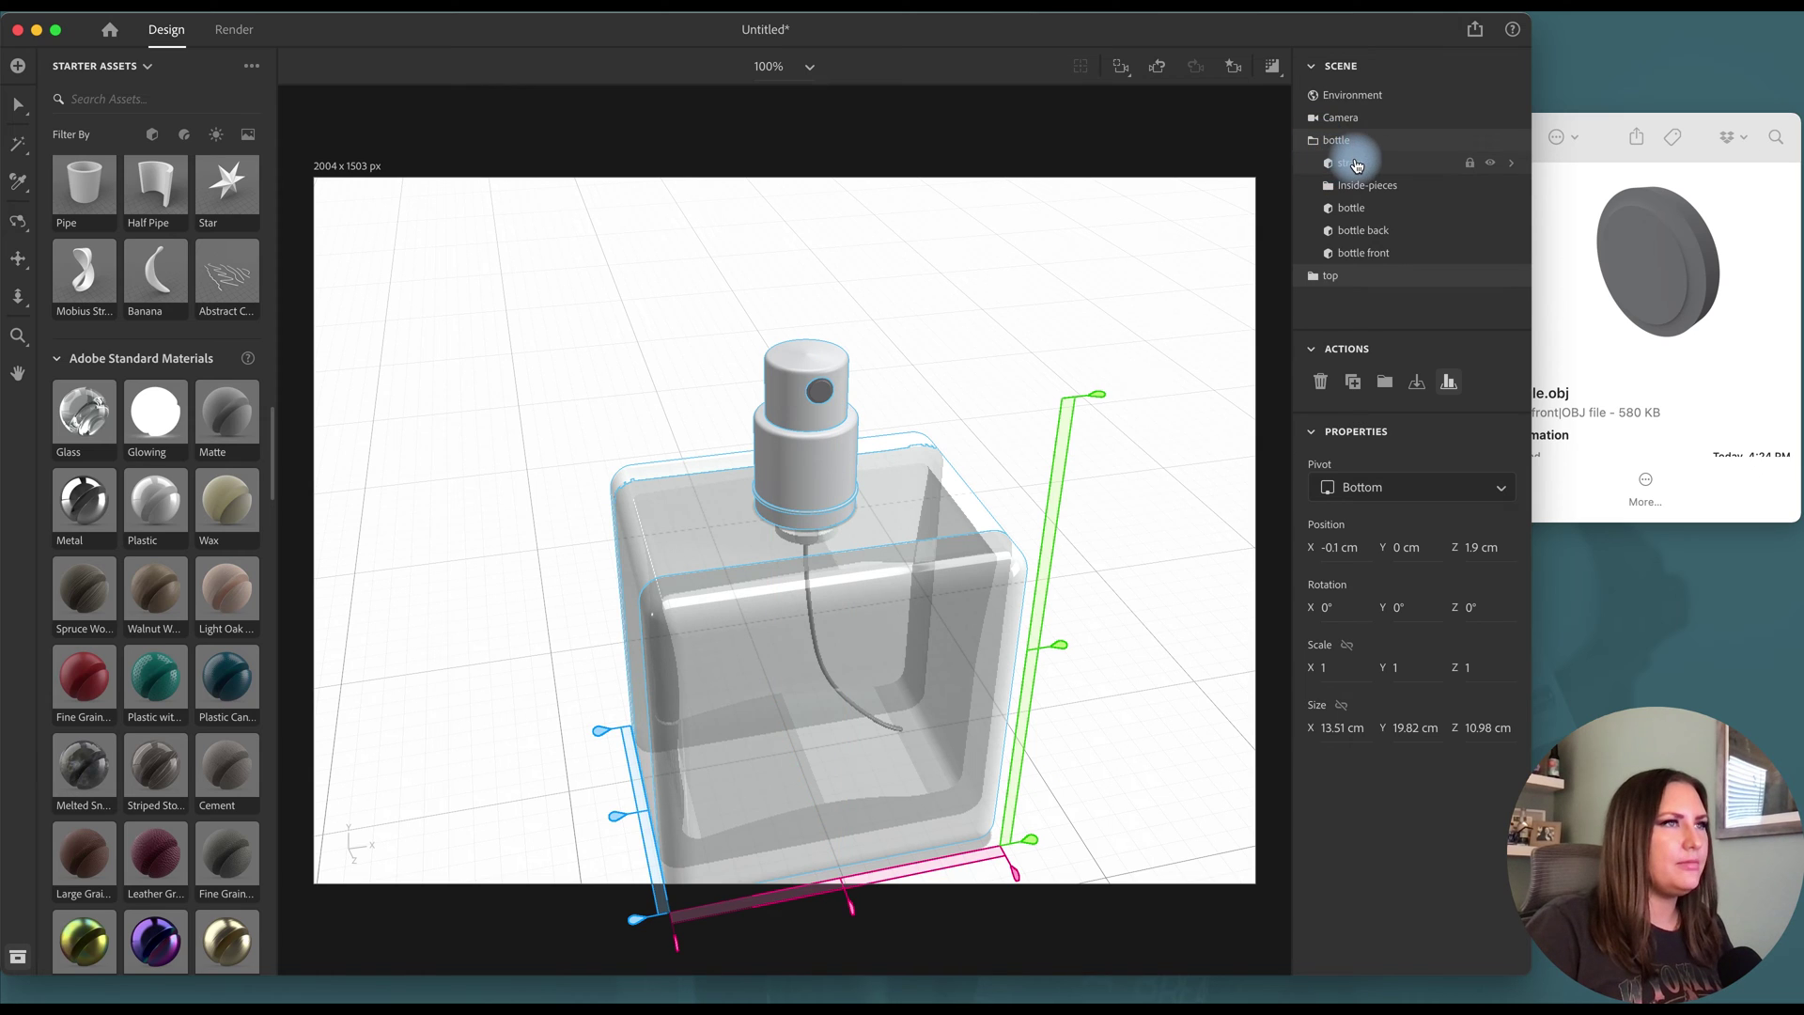
left_click_drag(1356, 165, 1315, 173)
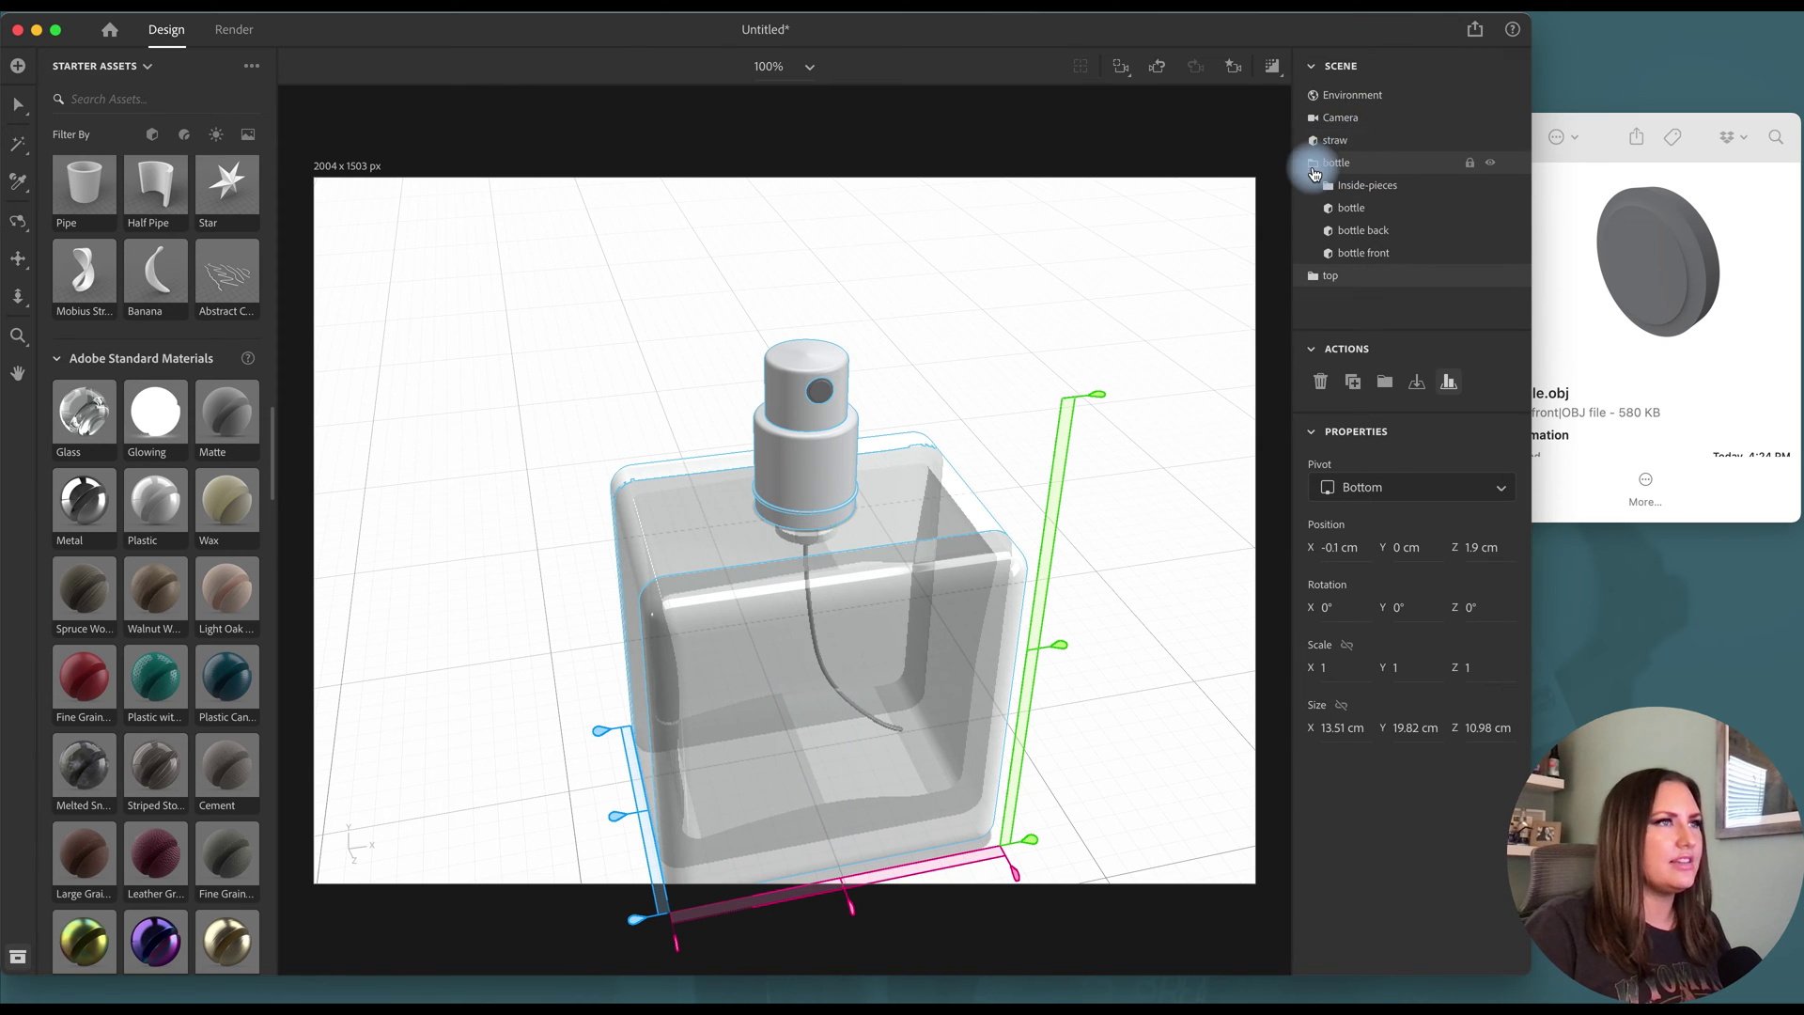
left_click(1312, 163)
left_click(1356, 186)
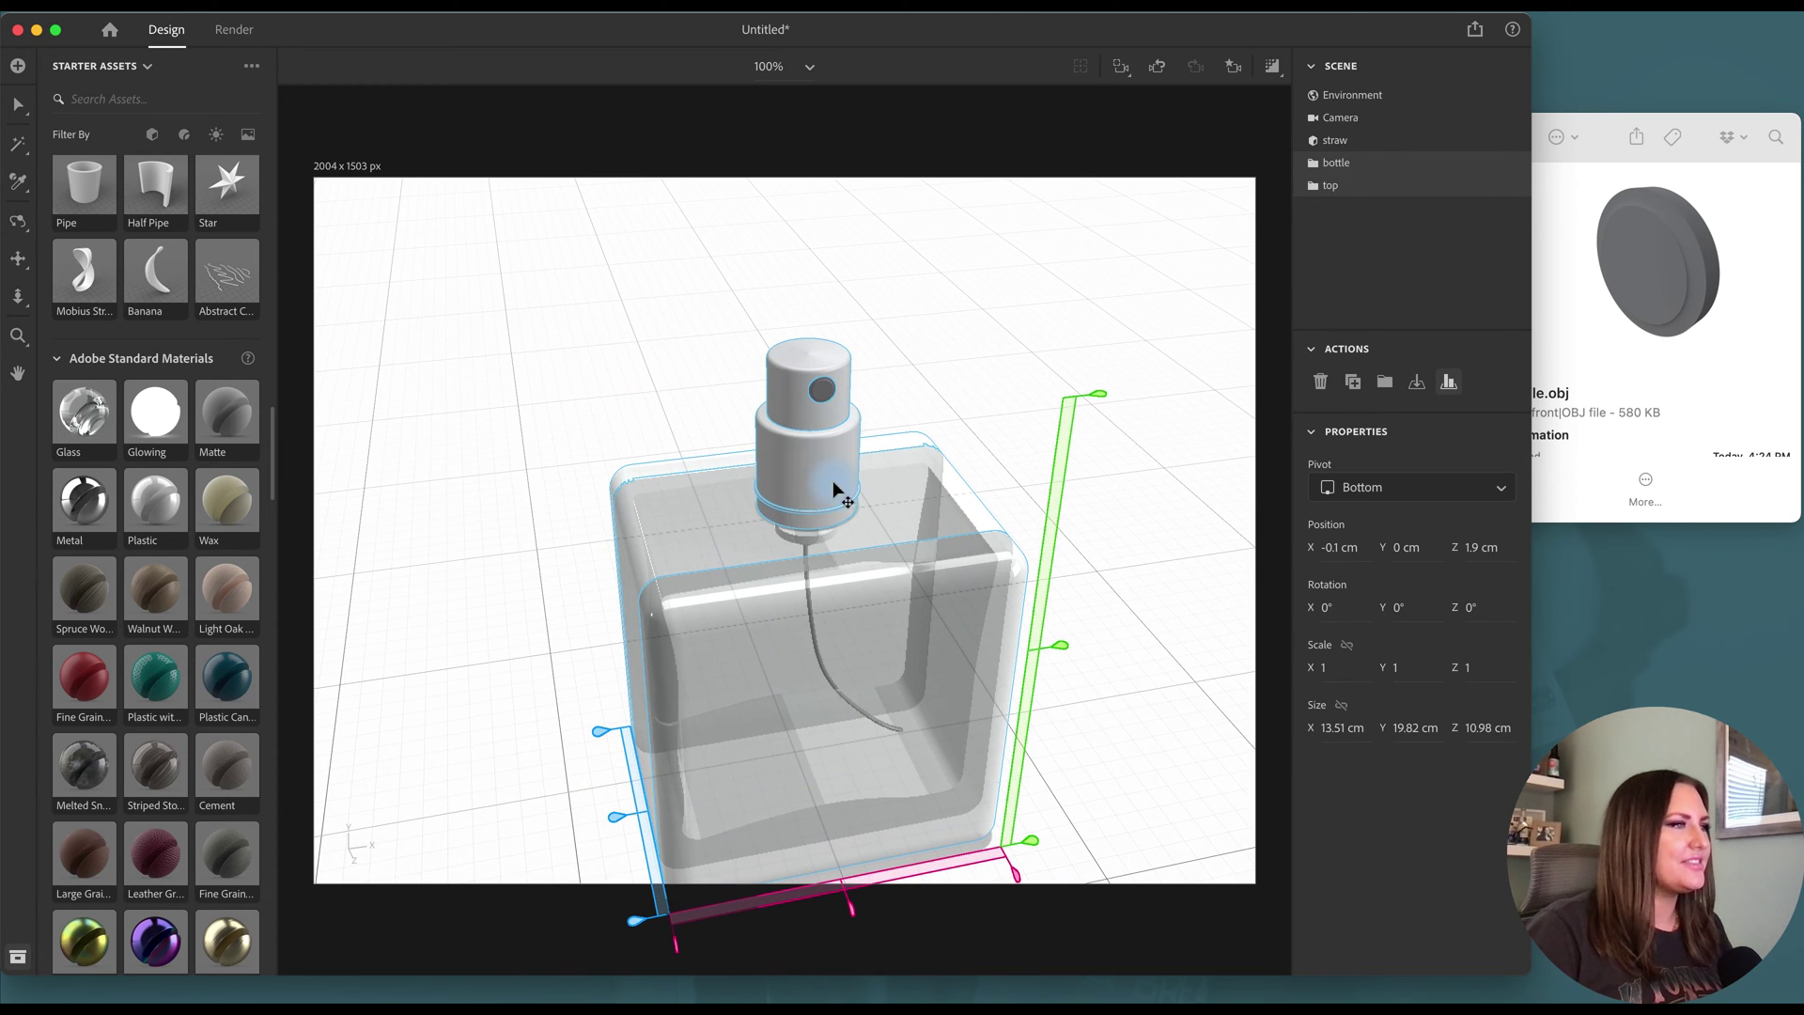
Orbit and pan the camera to show the whole bottle nearly straight on from the front.
left_click(18, 221)
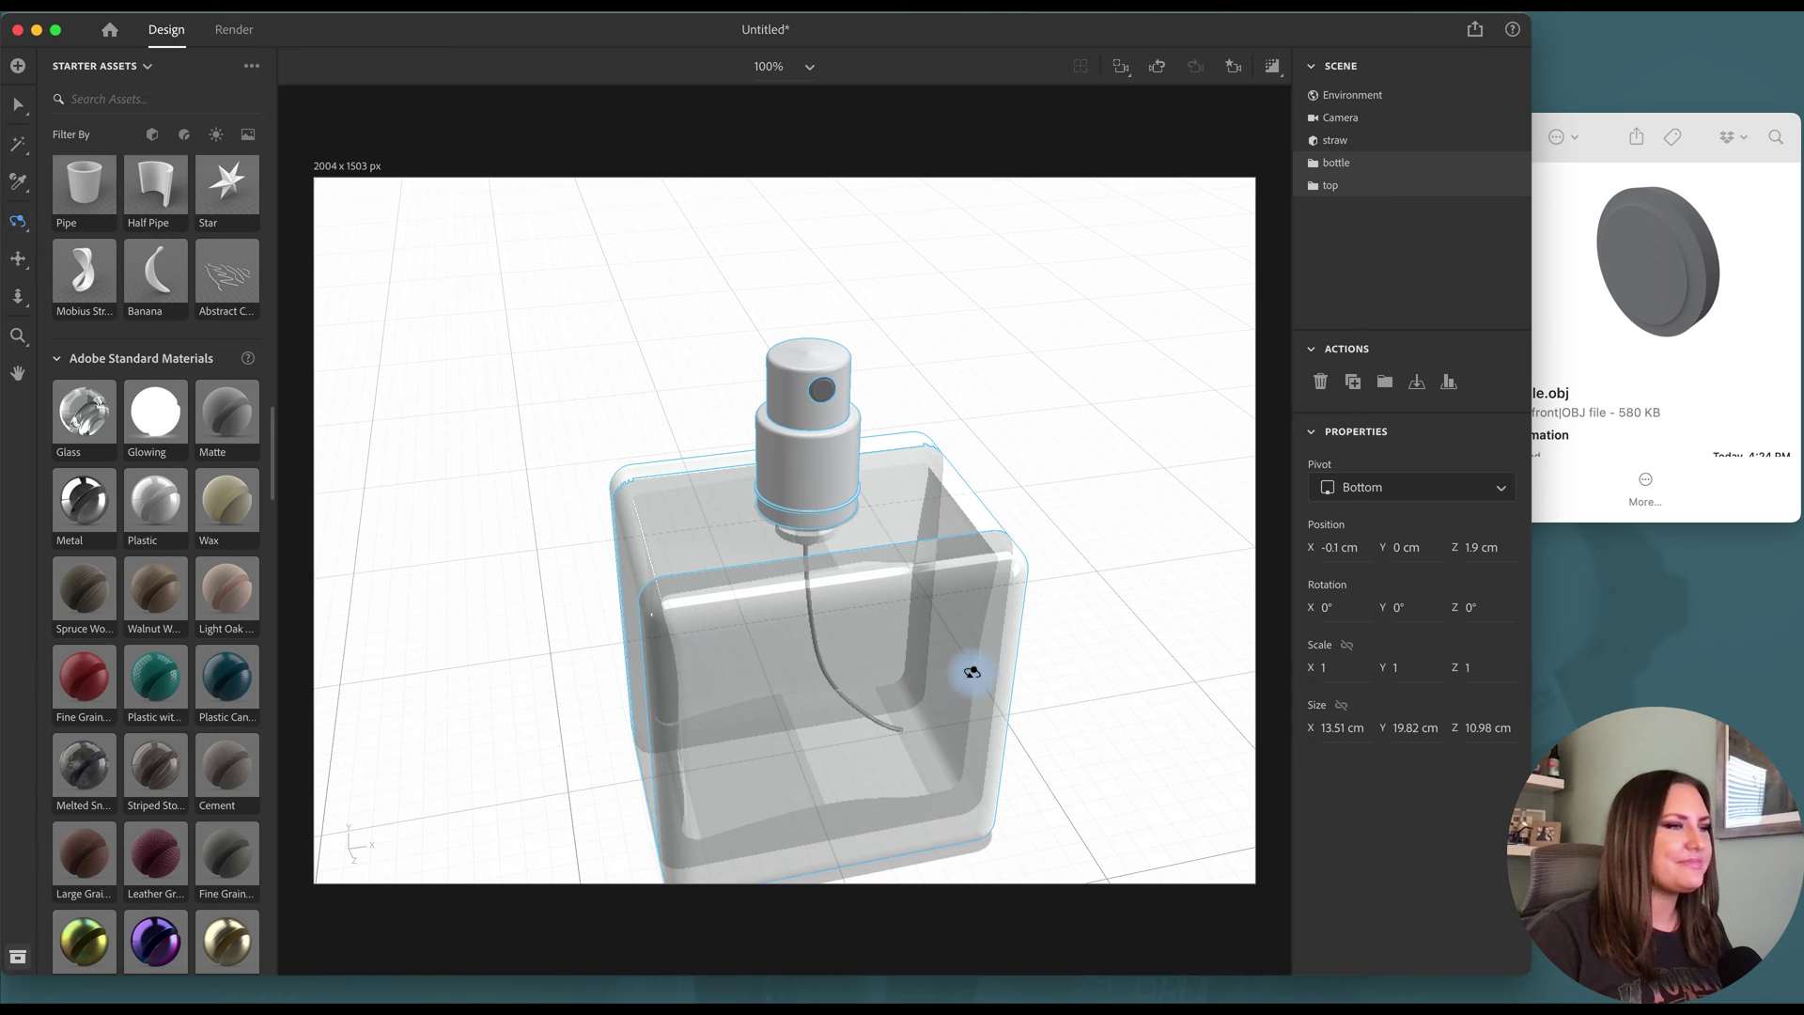
left_click_drag(1081, 659, 1089, 581)
key("2")
left_click_drag(1017, 685, 1051, 608)
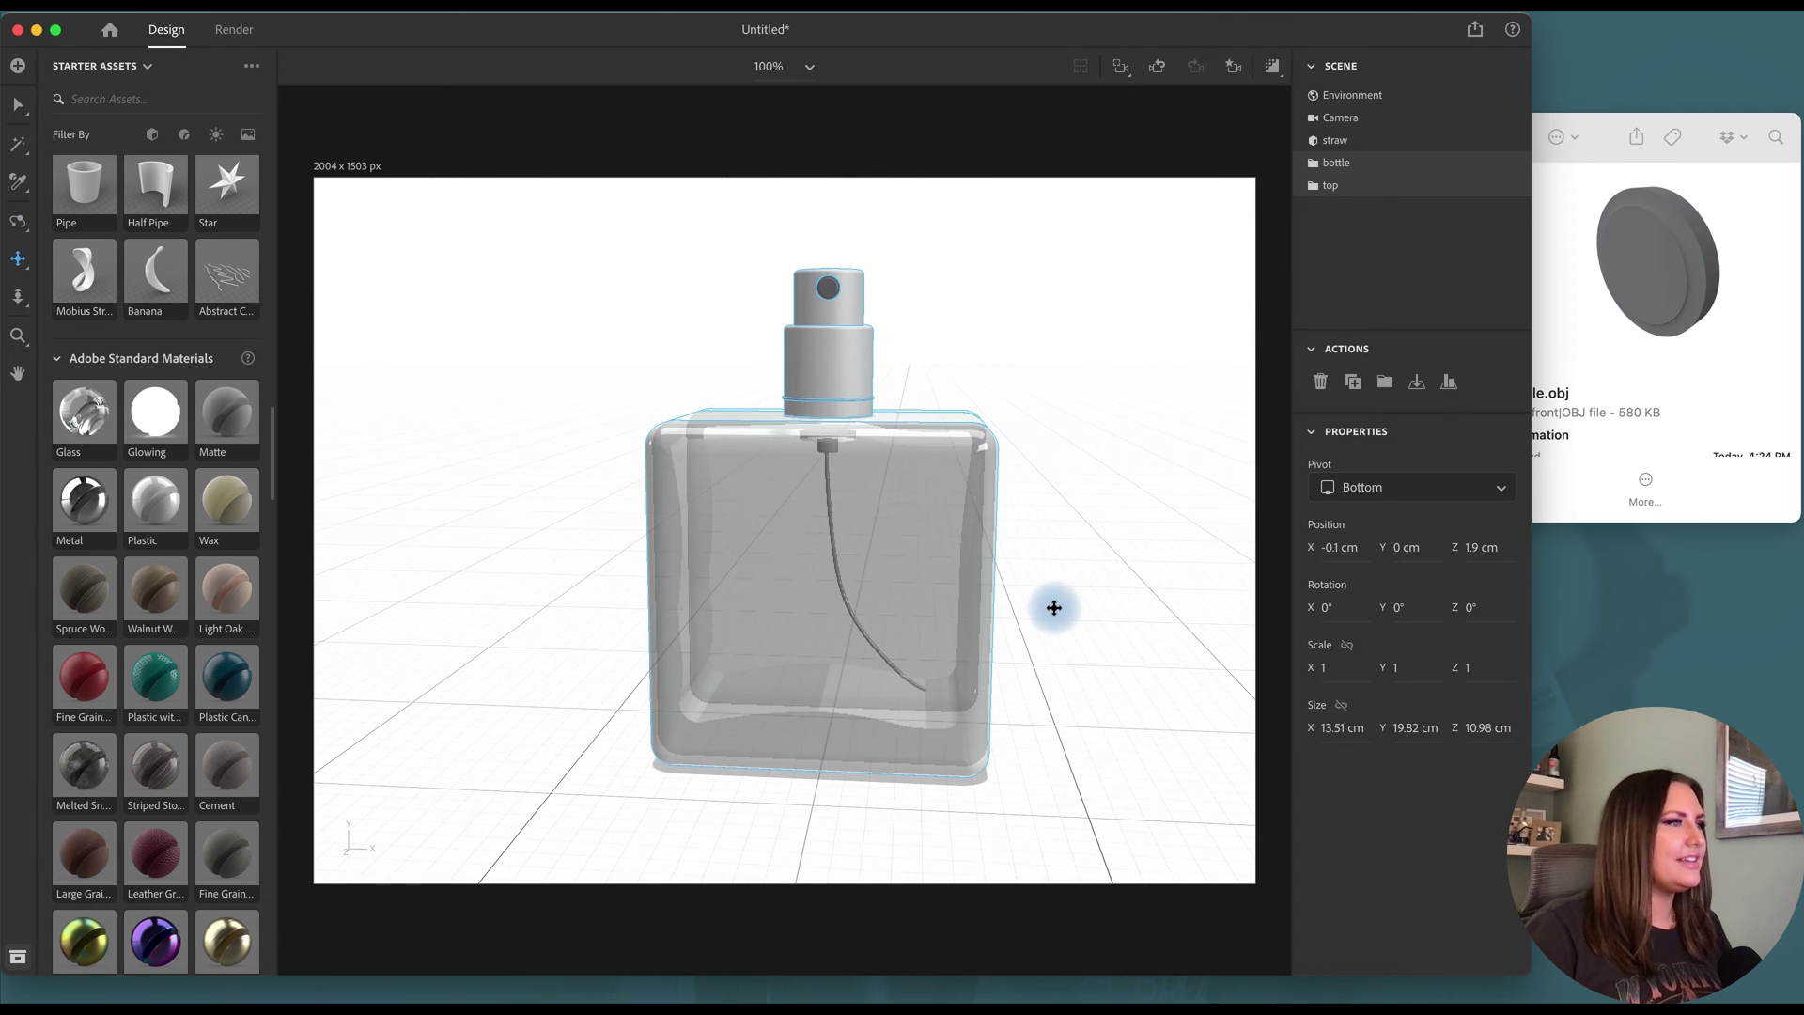
Recall the Front camera bookmark and adjust the view so the bottle appears larger on the canvas.
left_click(1232, 77)
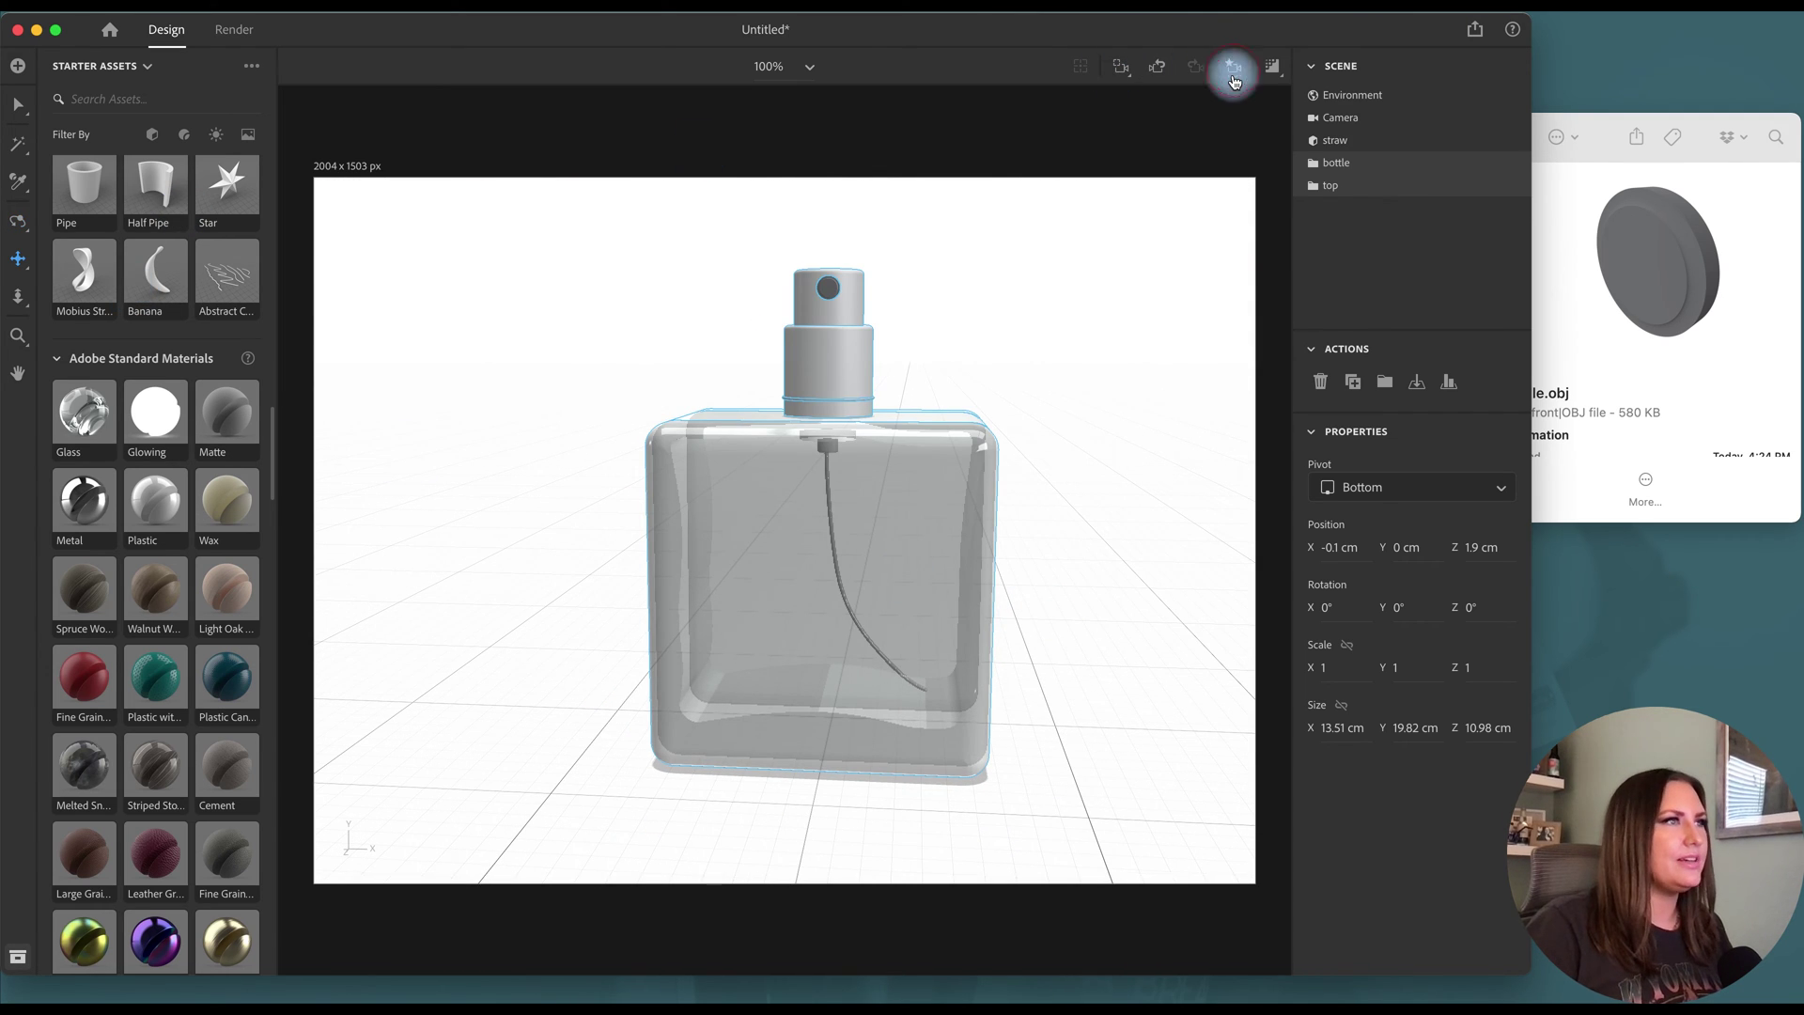
left_click(1234, 82)
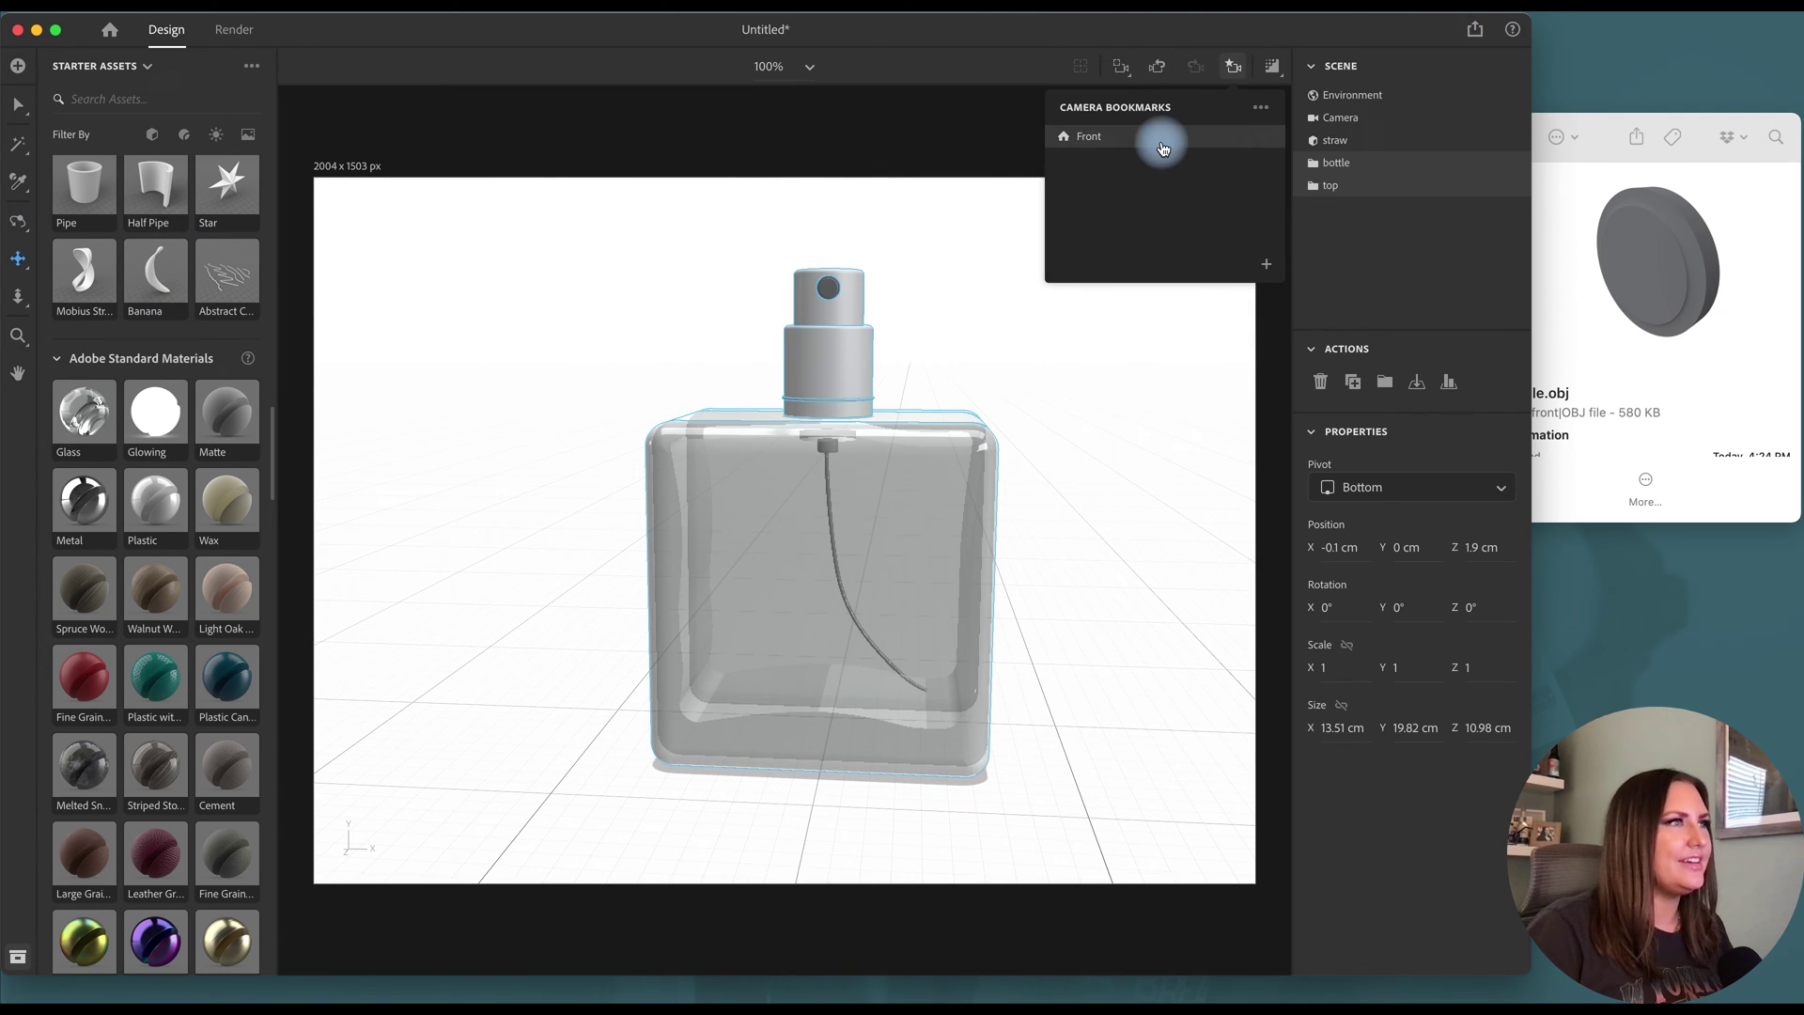
left_click(1160, 139)
mouse_move(971, 419)
left_mouse_down()
mouse_move(999, 407)
mouse_move(971, 403)
left_mouse_up()
left_click(21, 232)
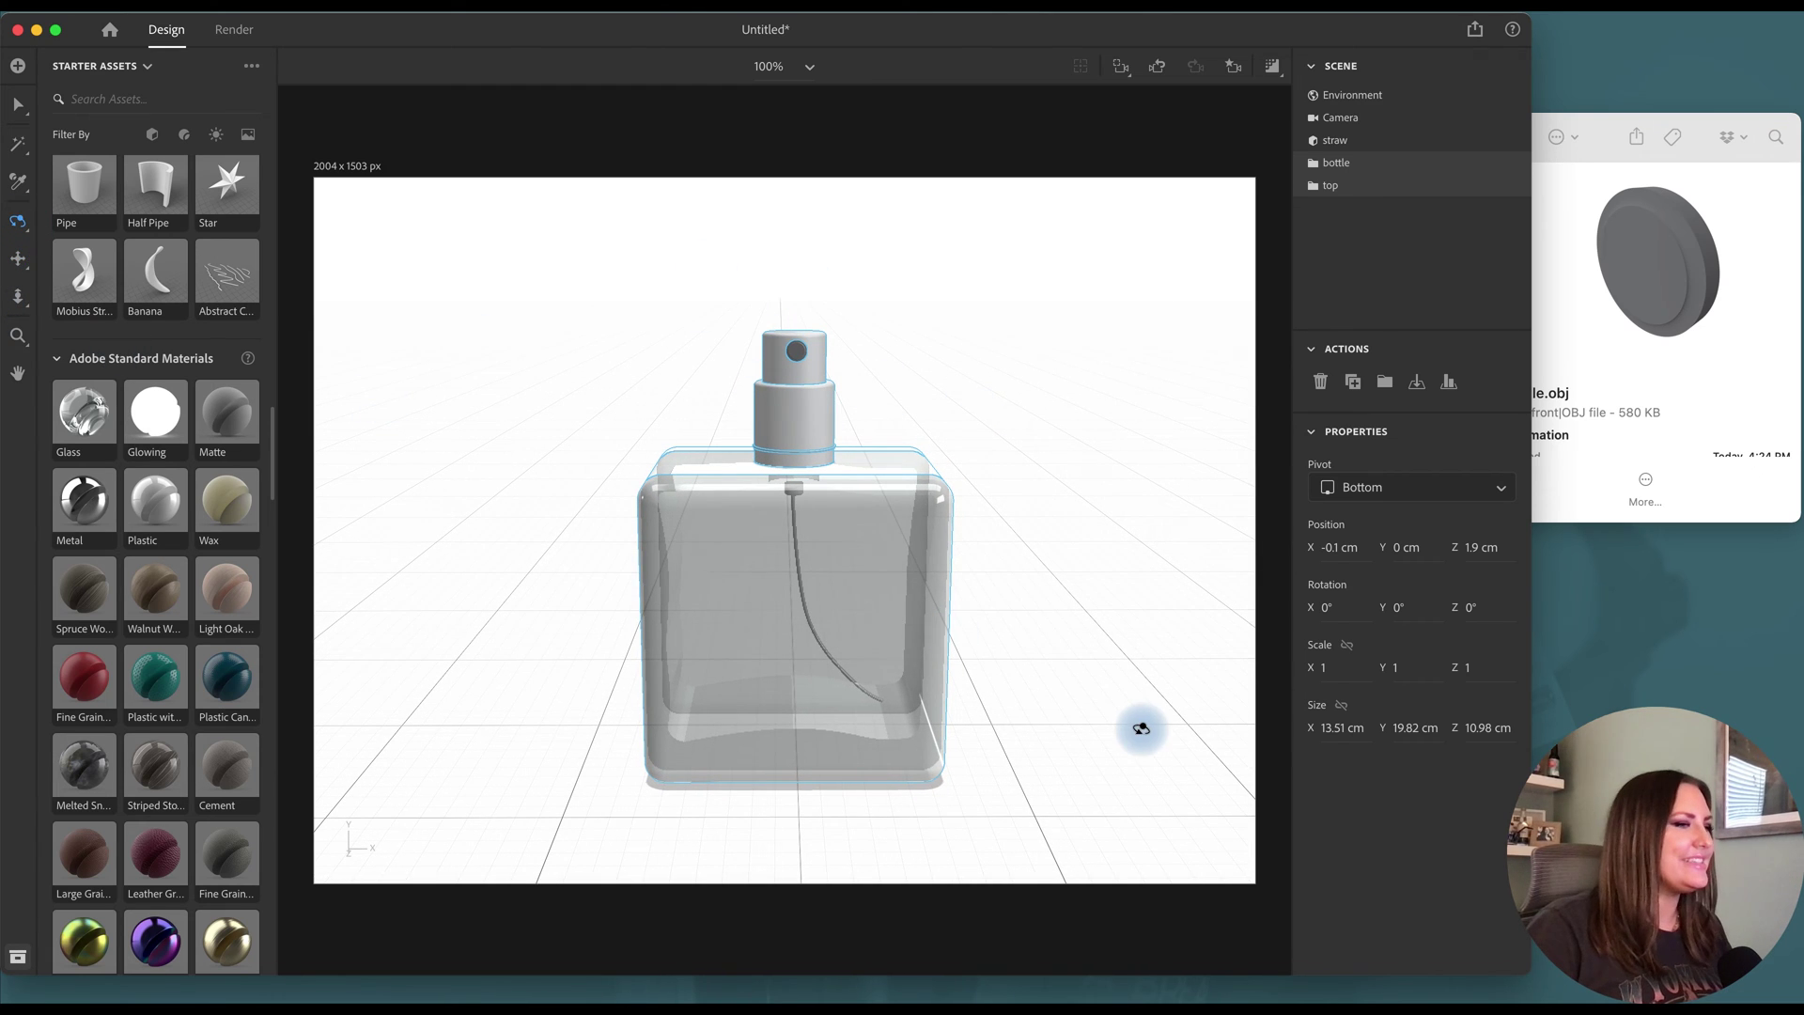
left_click_drag(1140, 725, 1144, 724)
scroll(1028, 674, "up", 3)
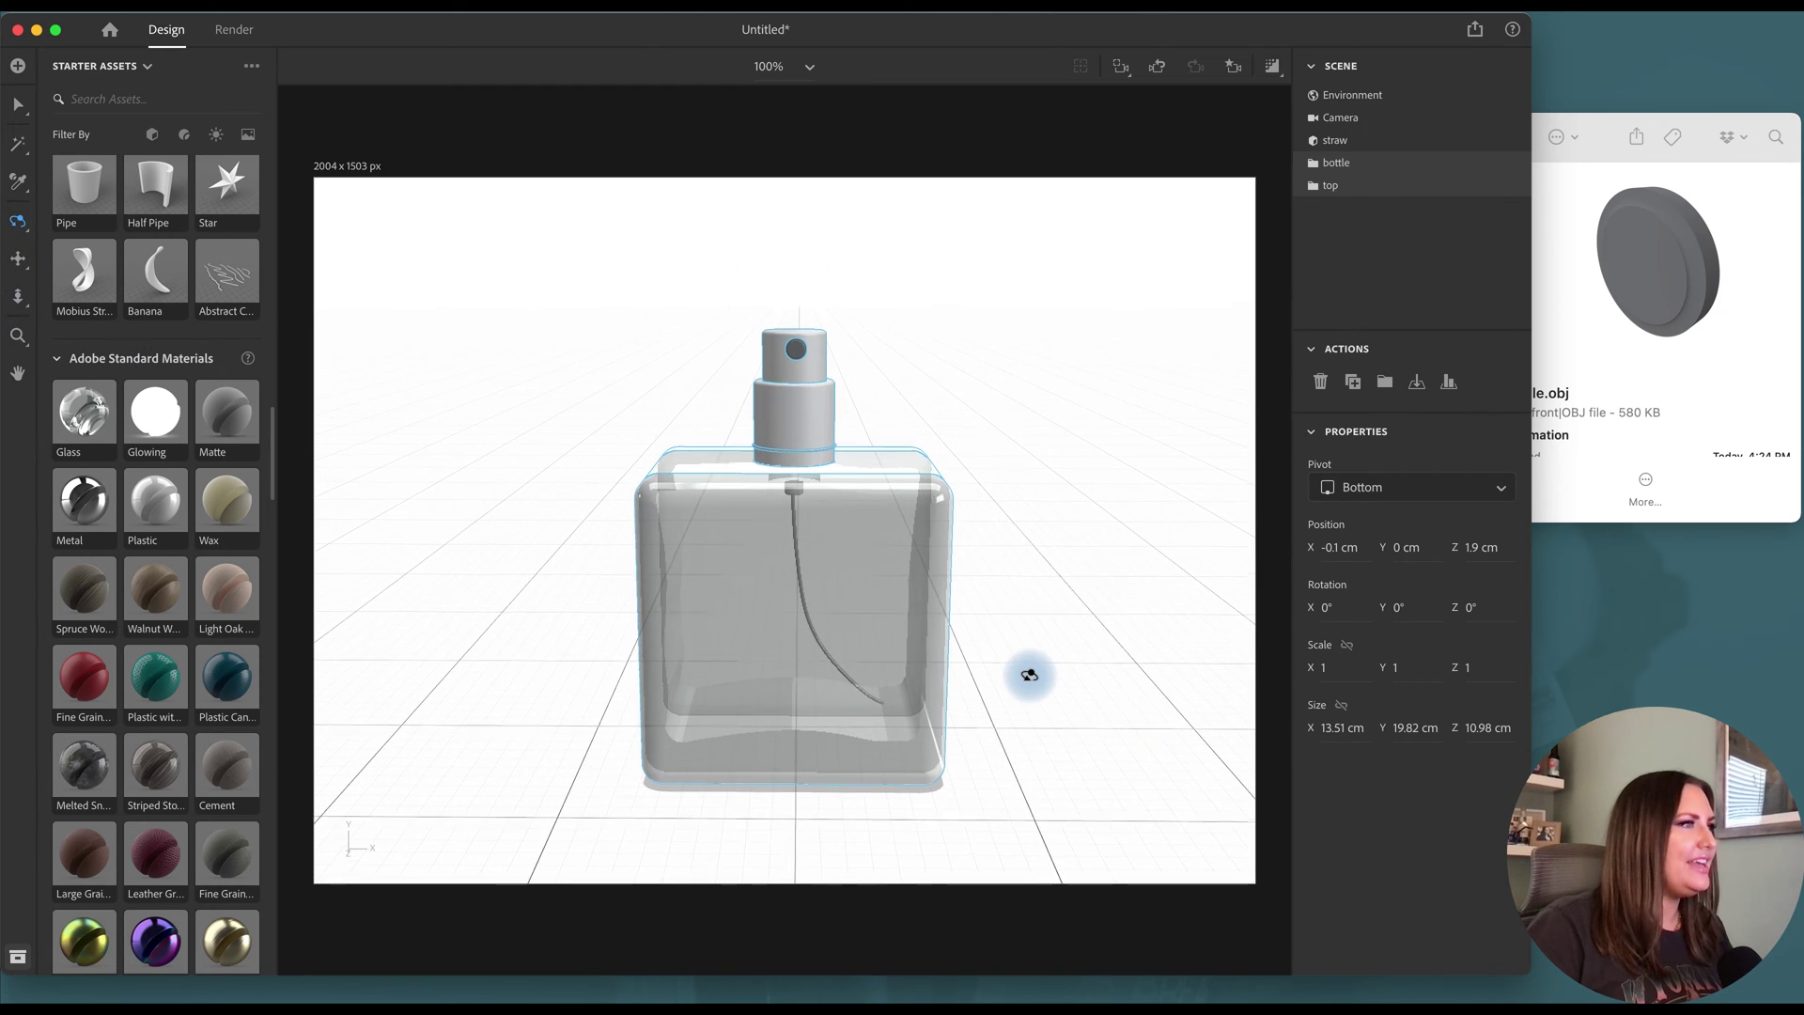
scroll(1028, 674, "down", 1)
Deselect the bottle parts and orbit the camera sideways around the bottle and back to the front.
left_click(17, 98)
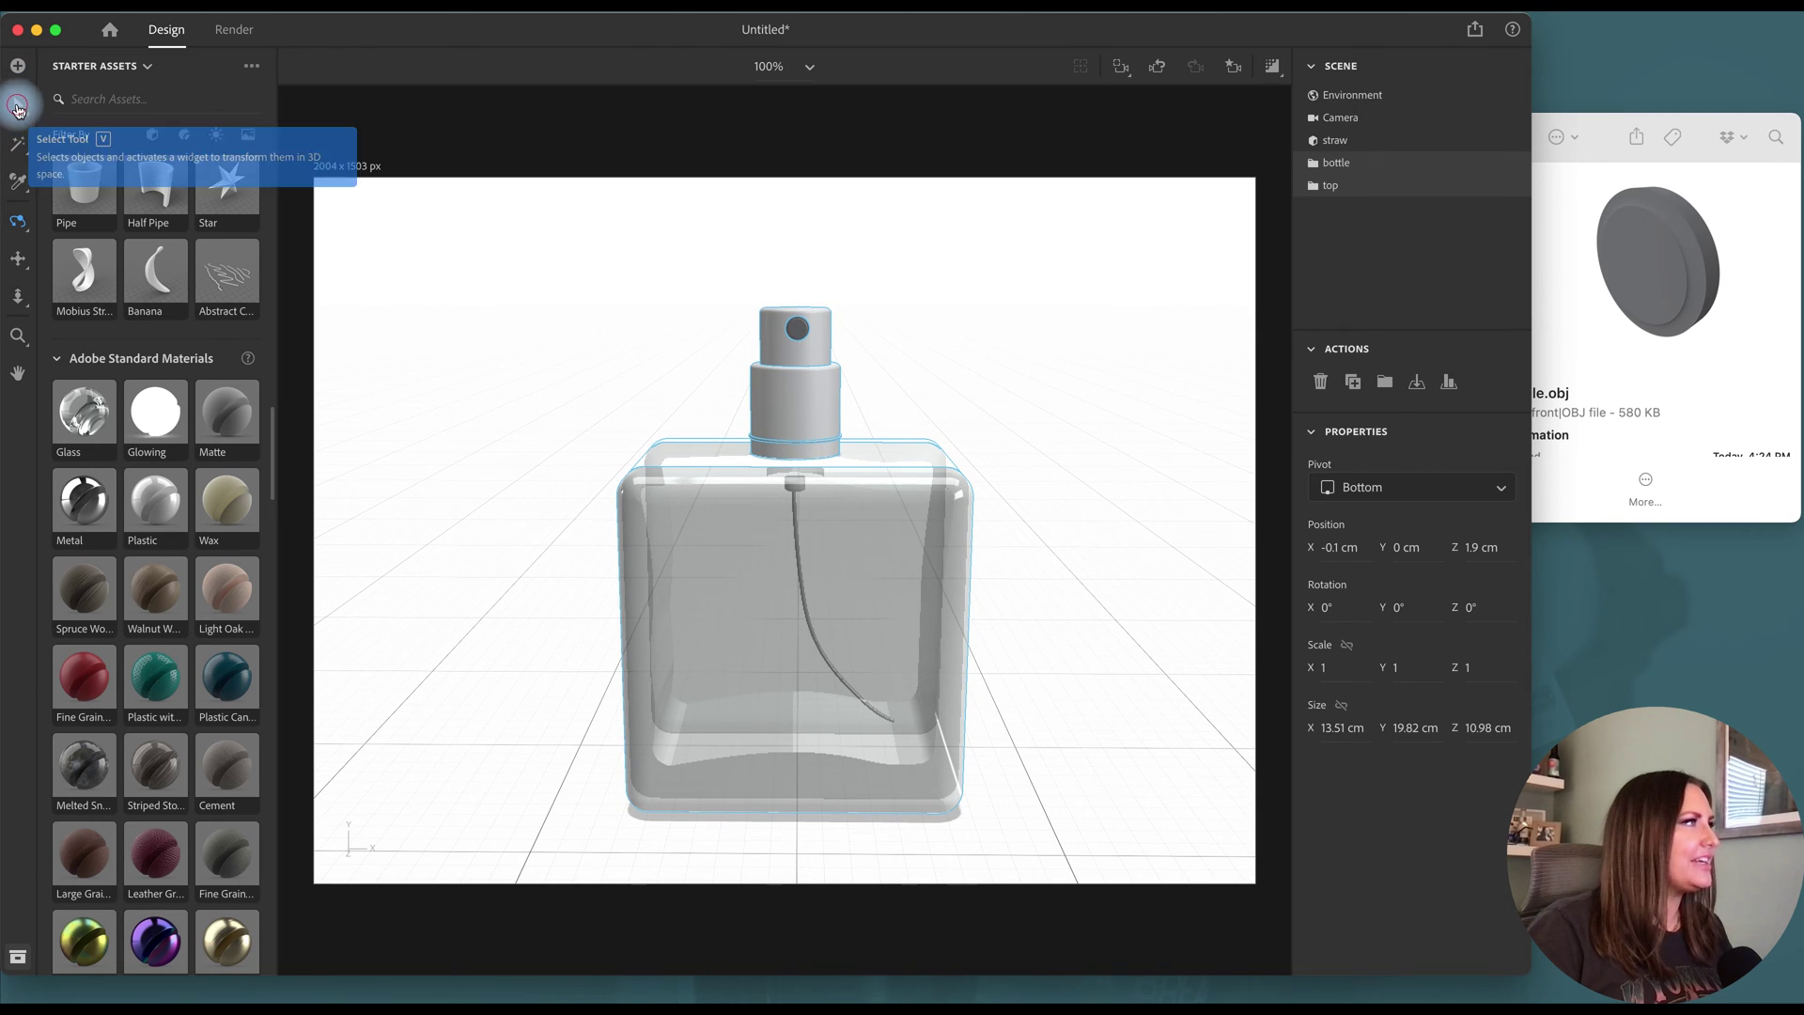
left_click(1113, 346)
left_click(1237, 69)
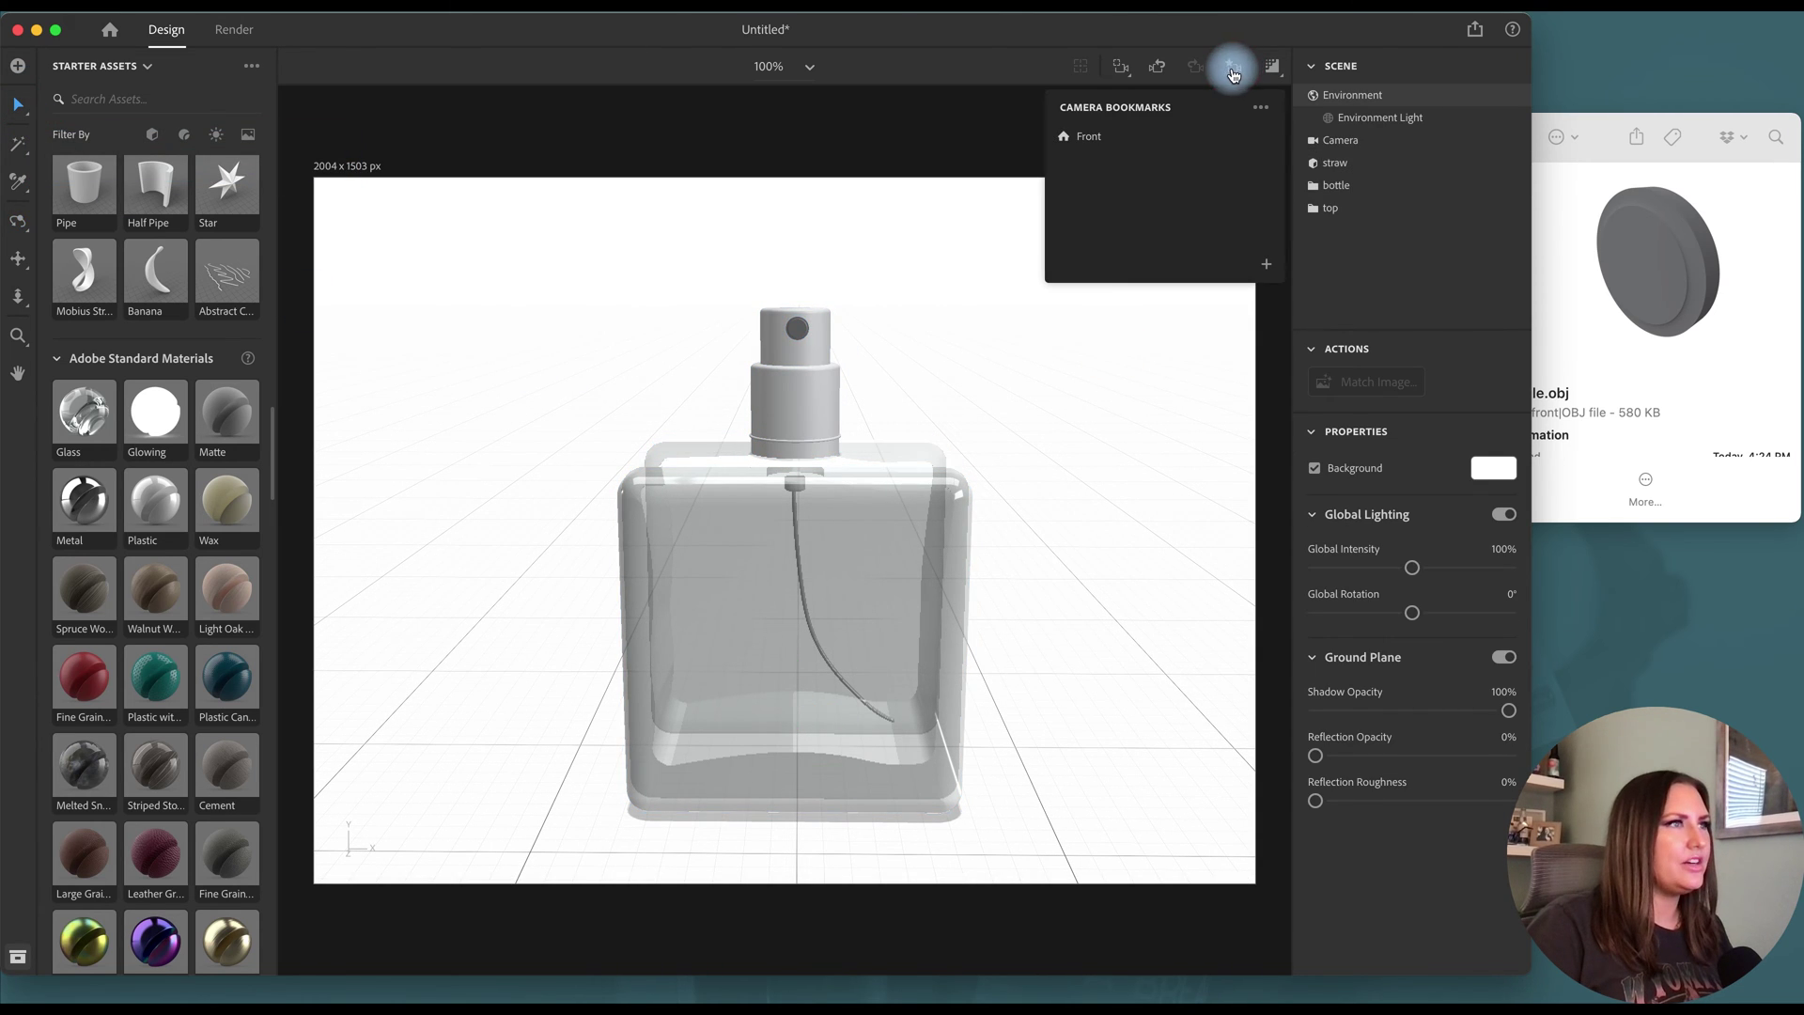
key("1")
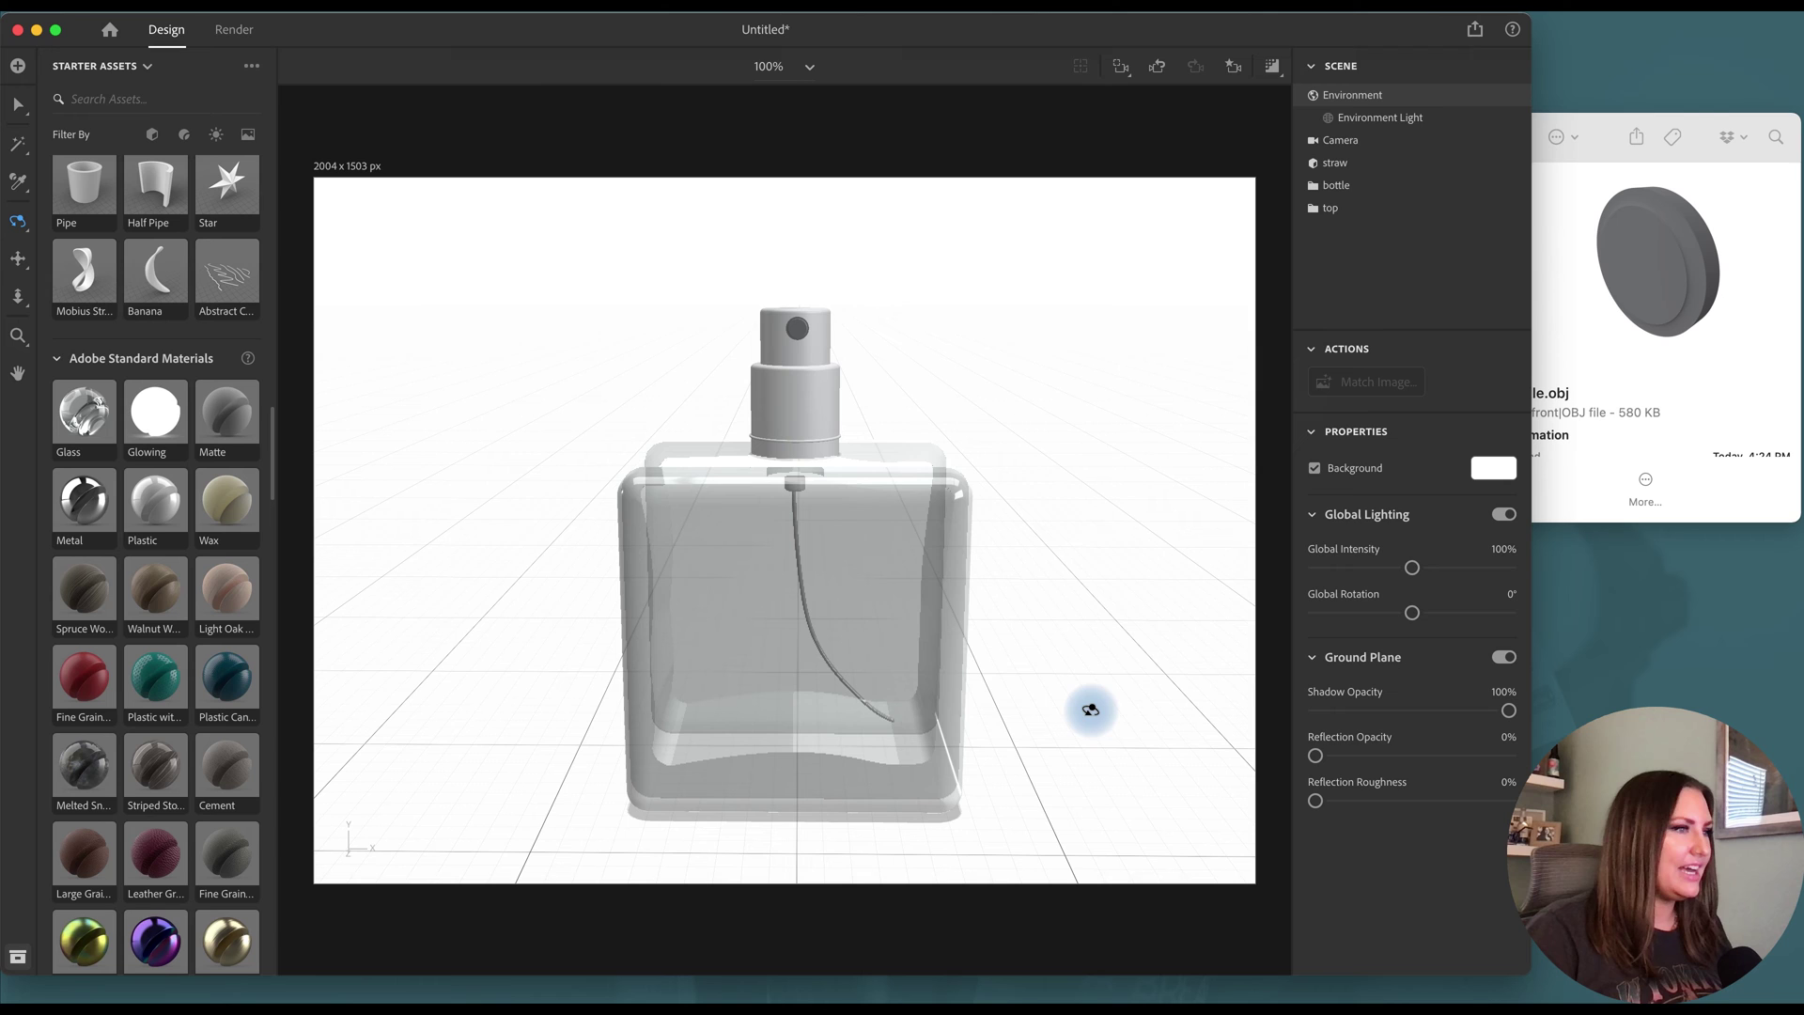
left_click_drag(1125, 746, 1058, 748)
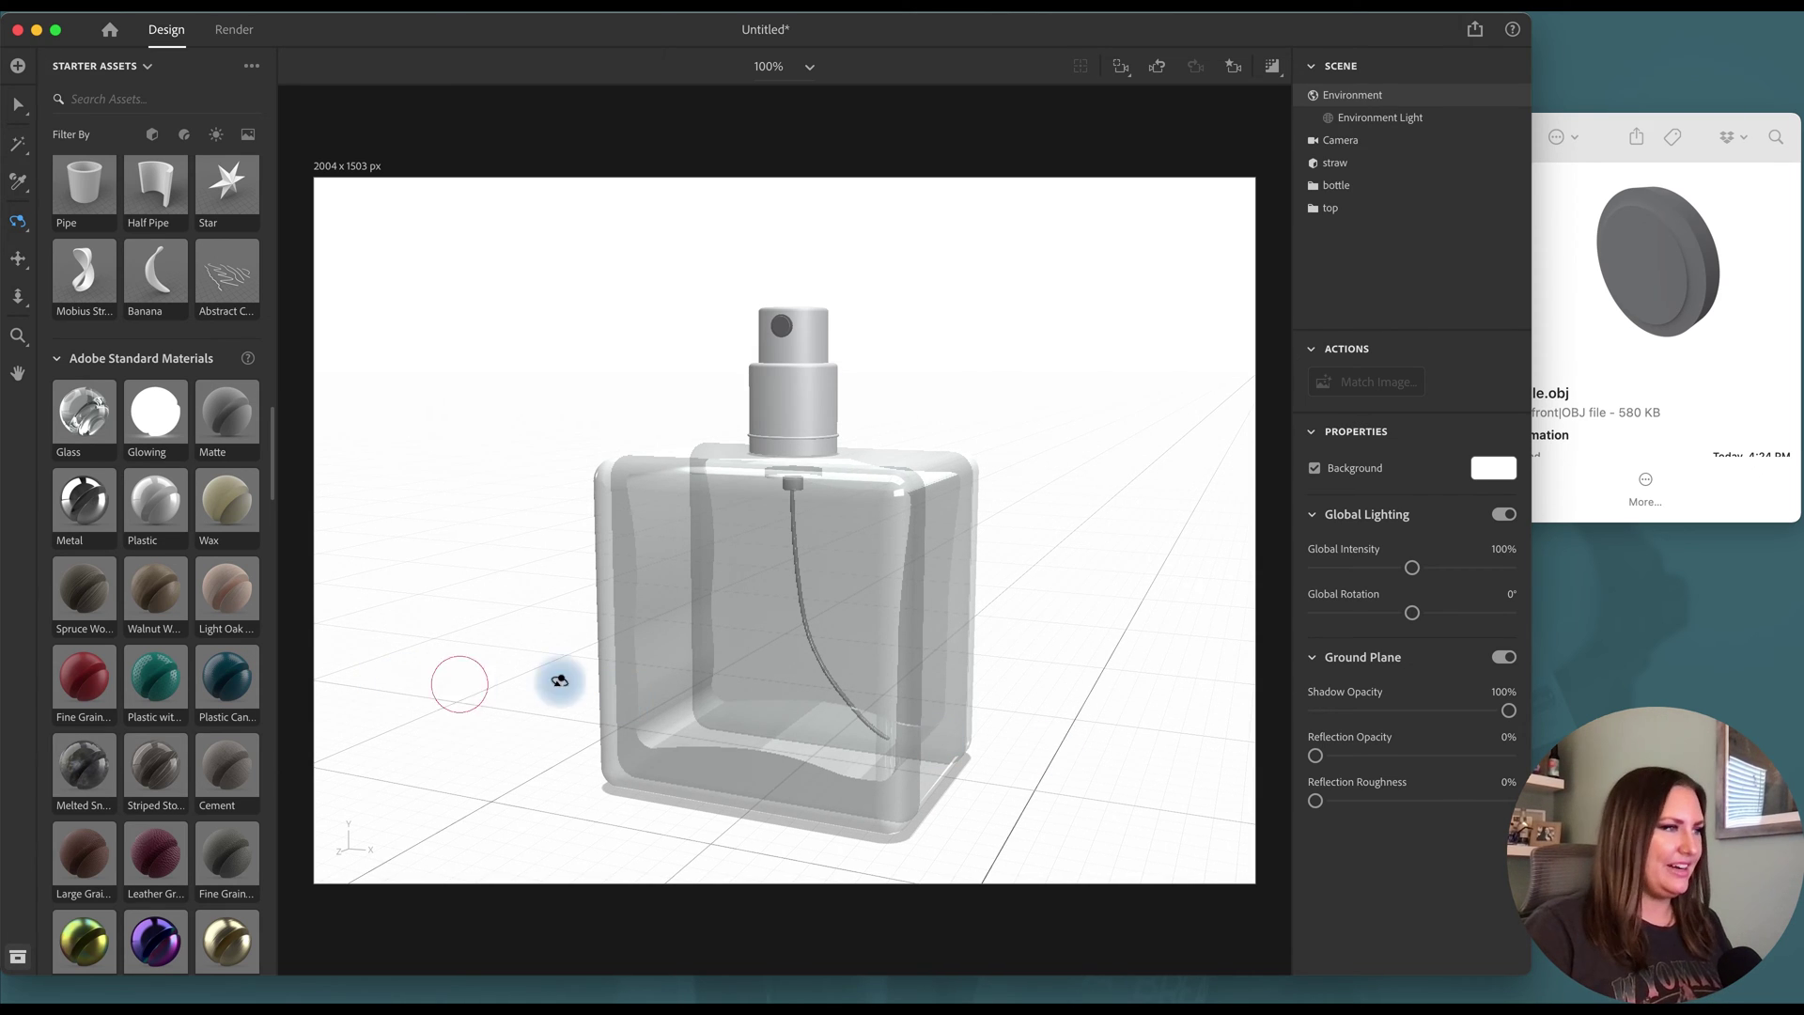
left_click_drag(555, 676, 620, 664)
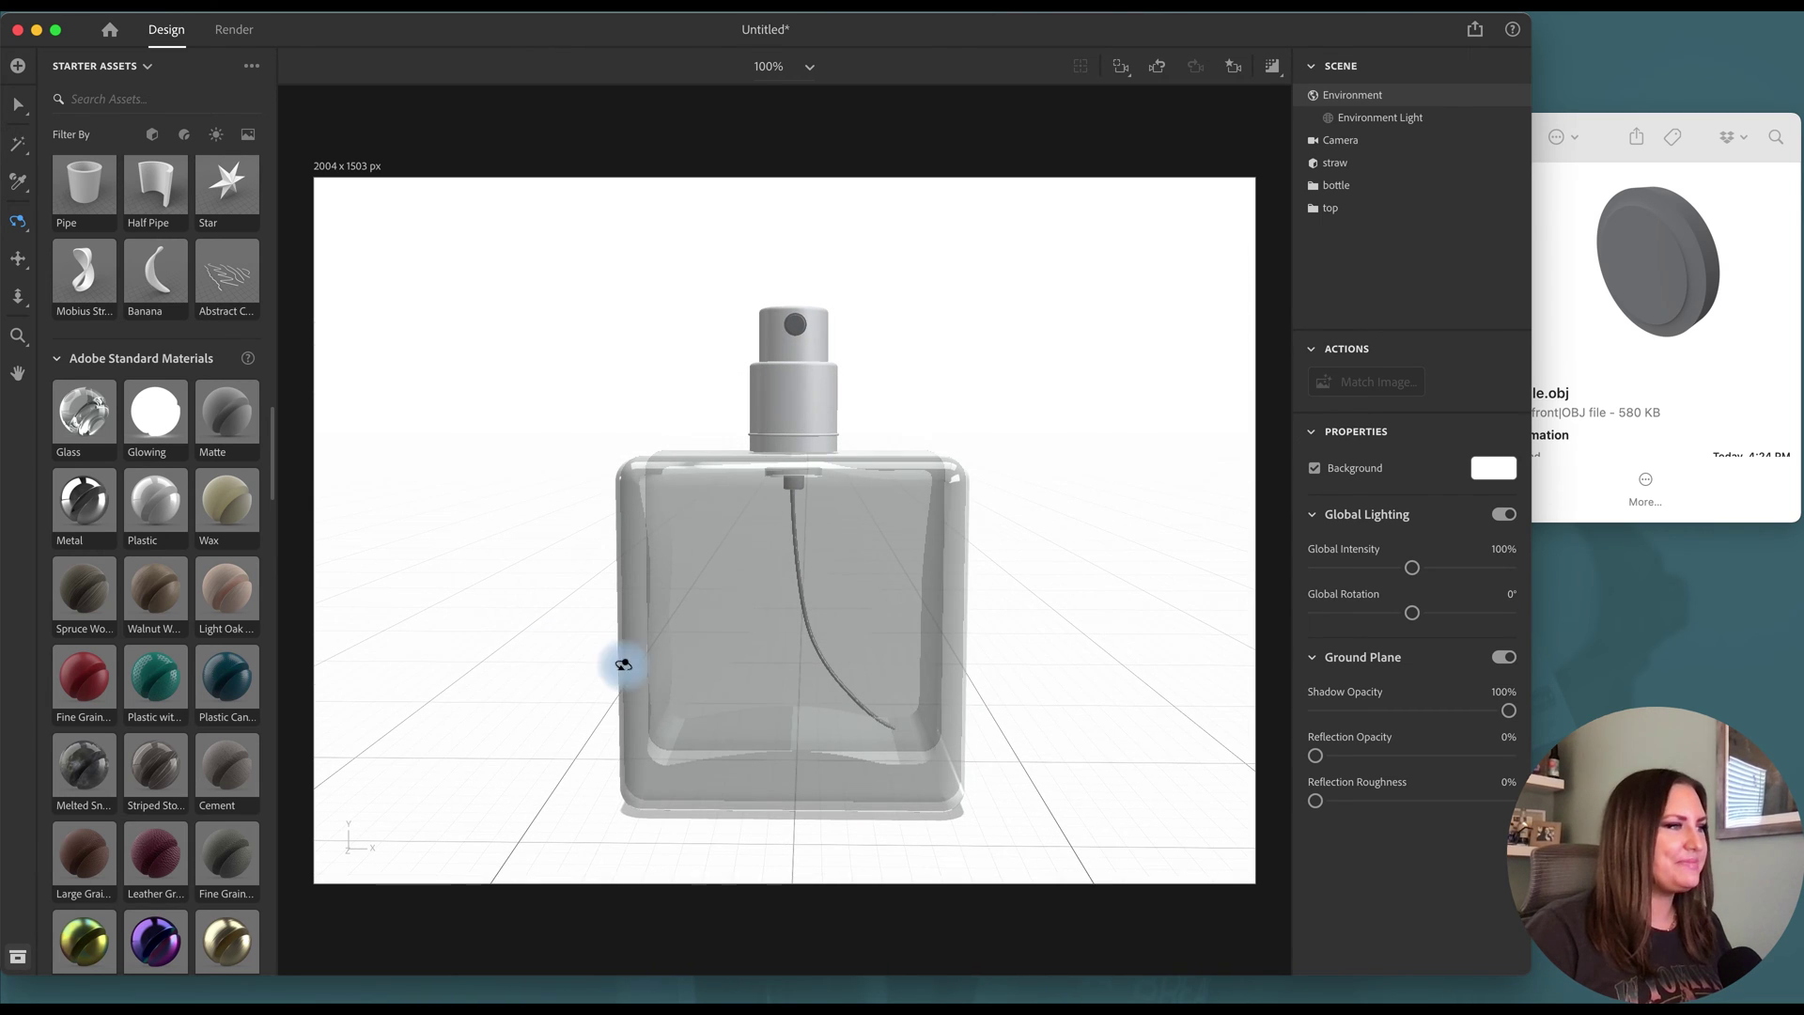
Return to the Front camera bookmark and reframe the bottle so it fills the middle of the canvas.
left_click(1234, 68)
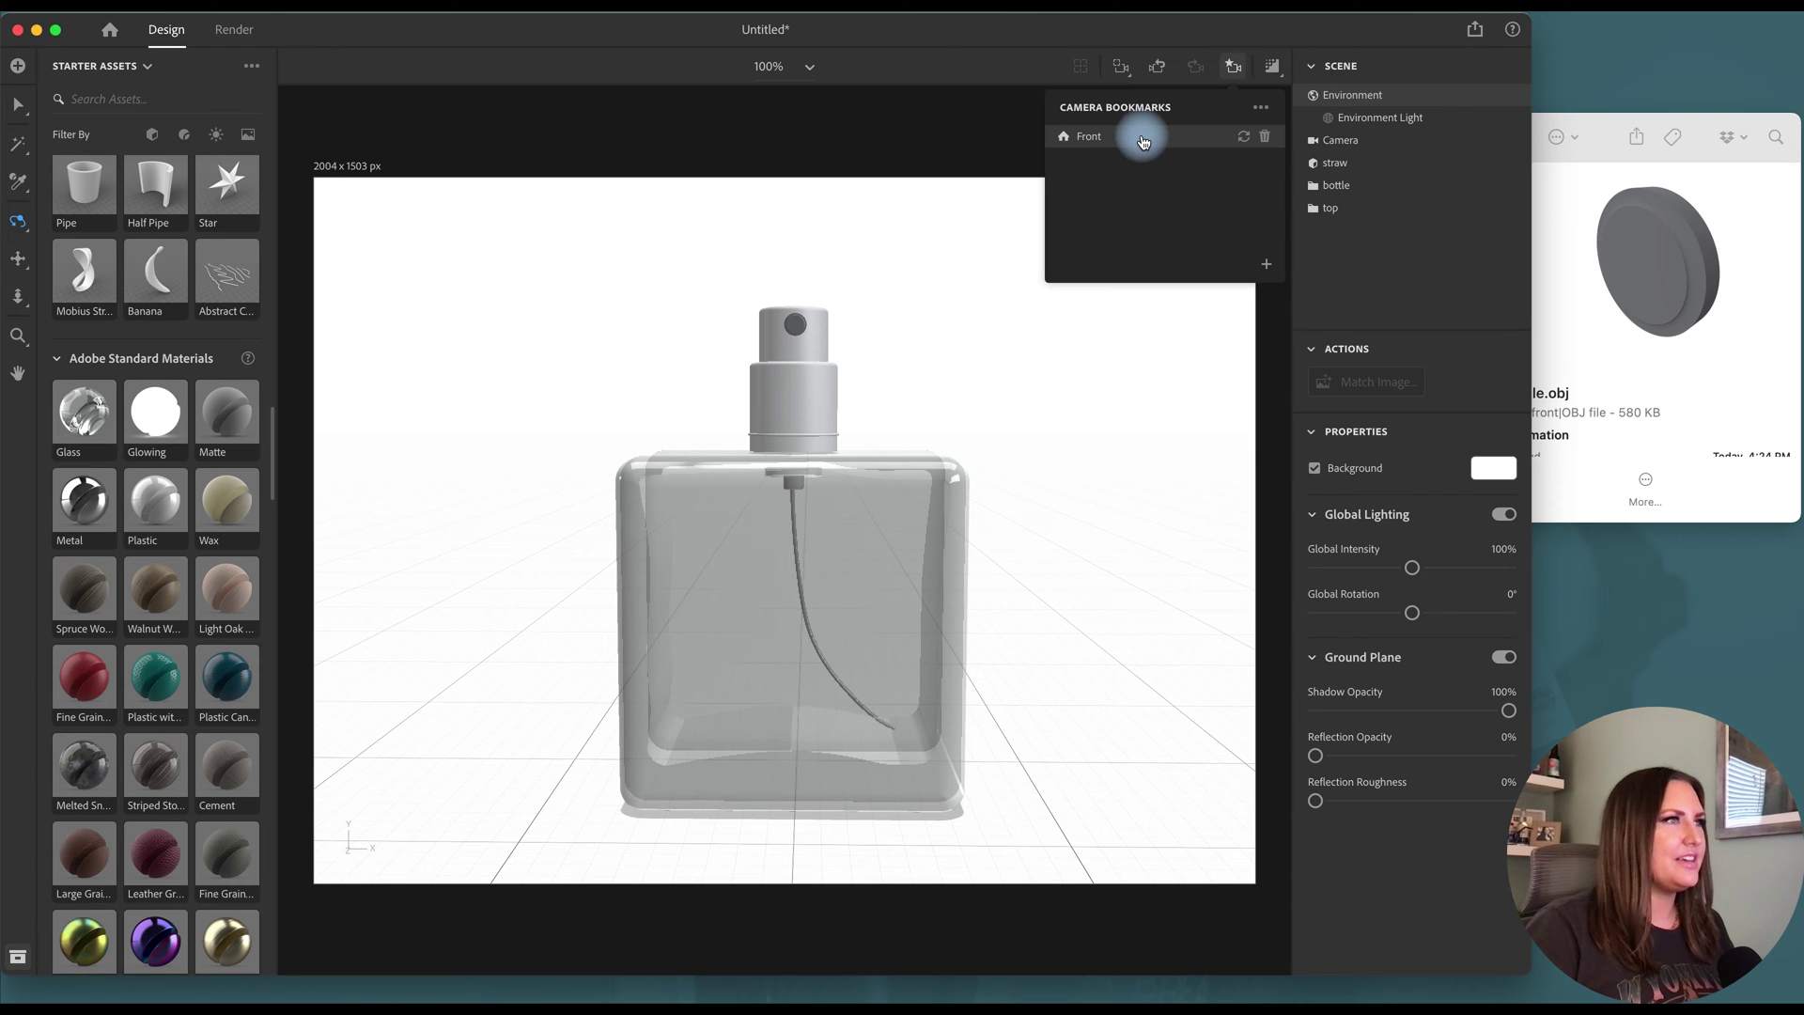
left_click(1143, 136)
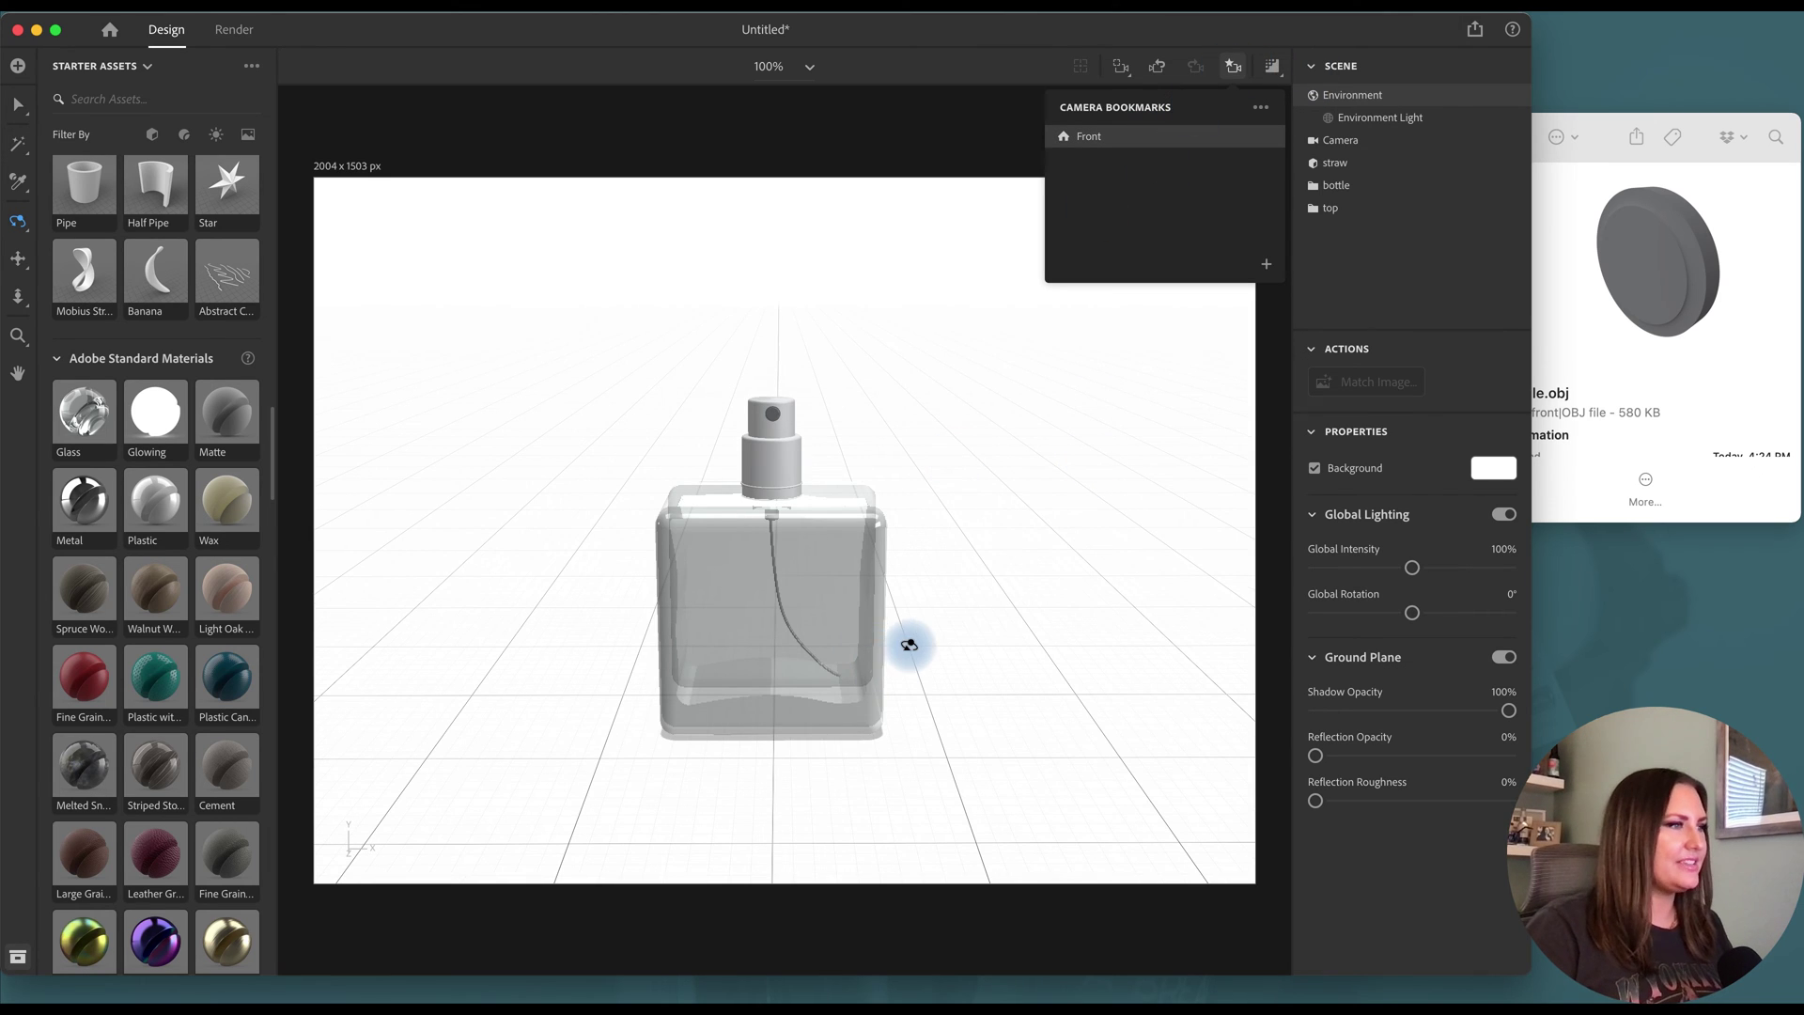
scroll(912, 639, "up", 3)
left_click(18, 258)
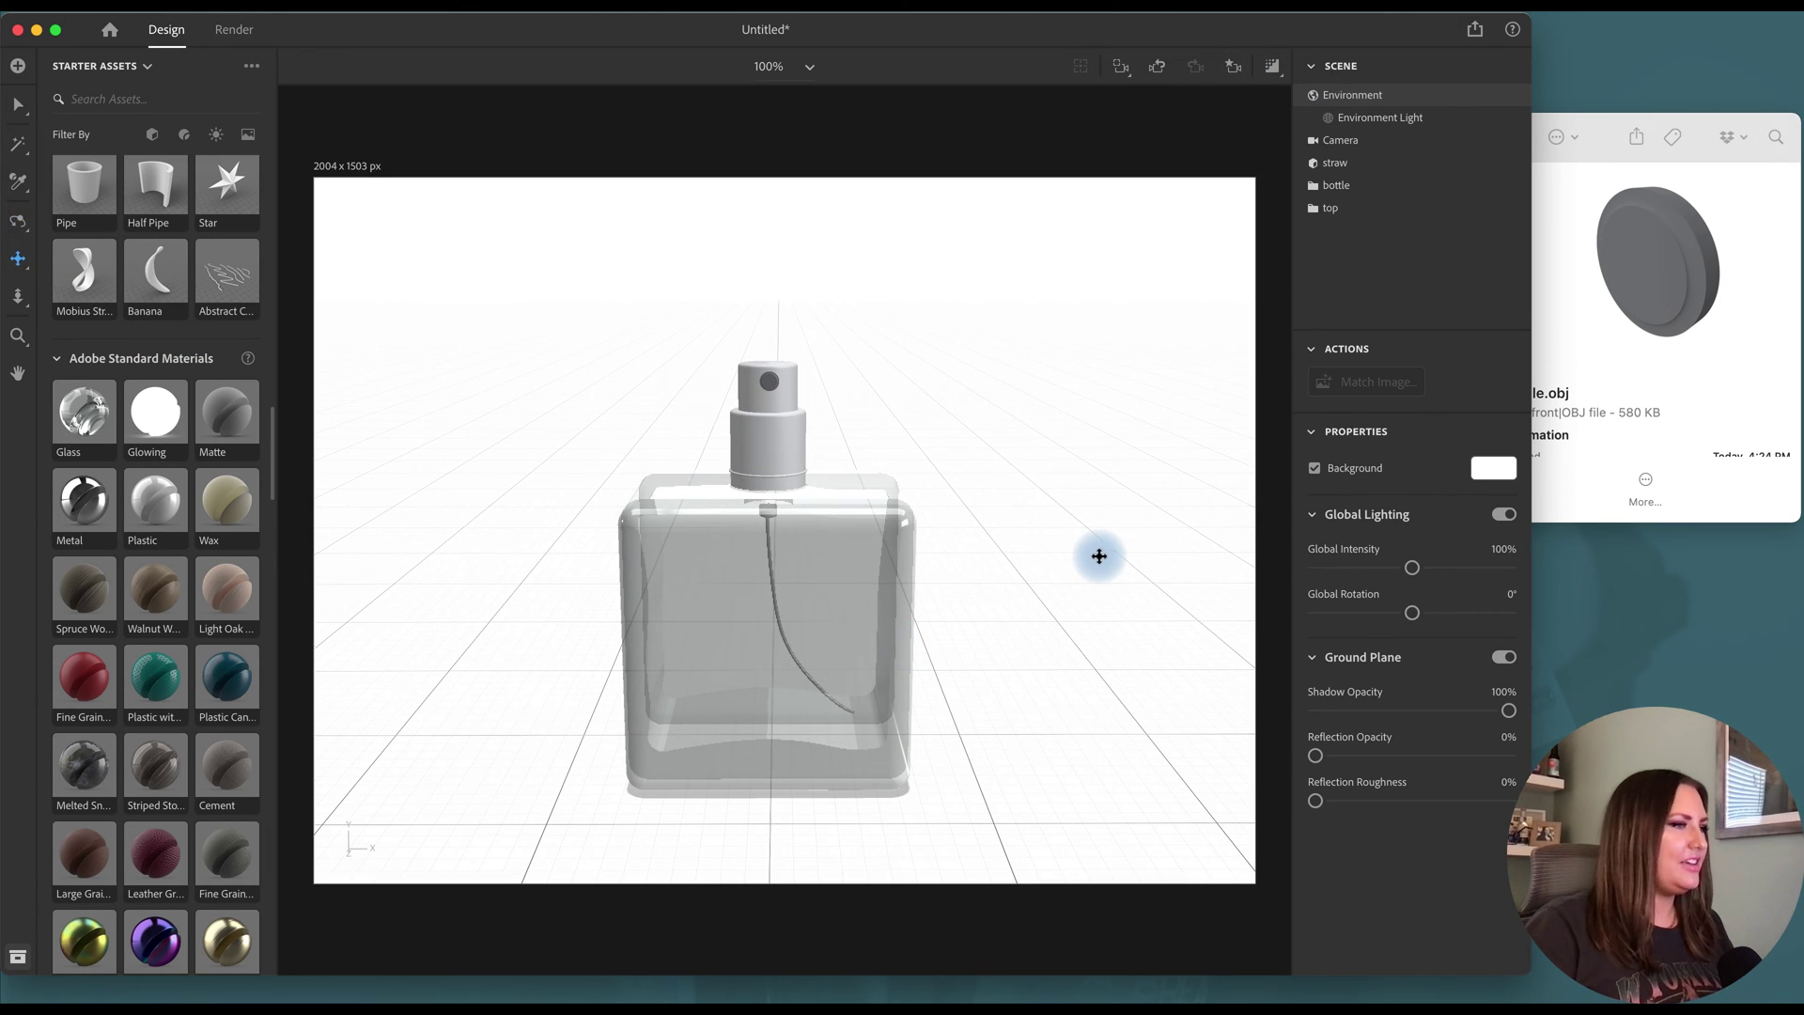
scroll(1095, 556, "up", 3)
left_click_drag(1078, 571, 1084, 536)
scroll(1079, 556, "up", 1)
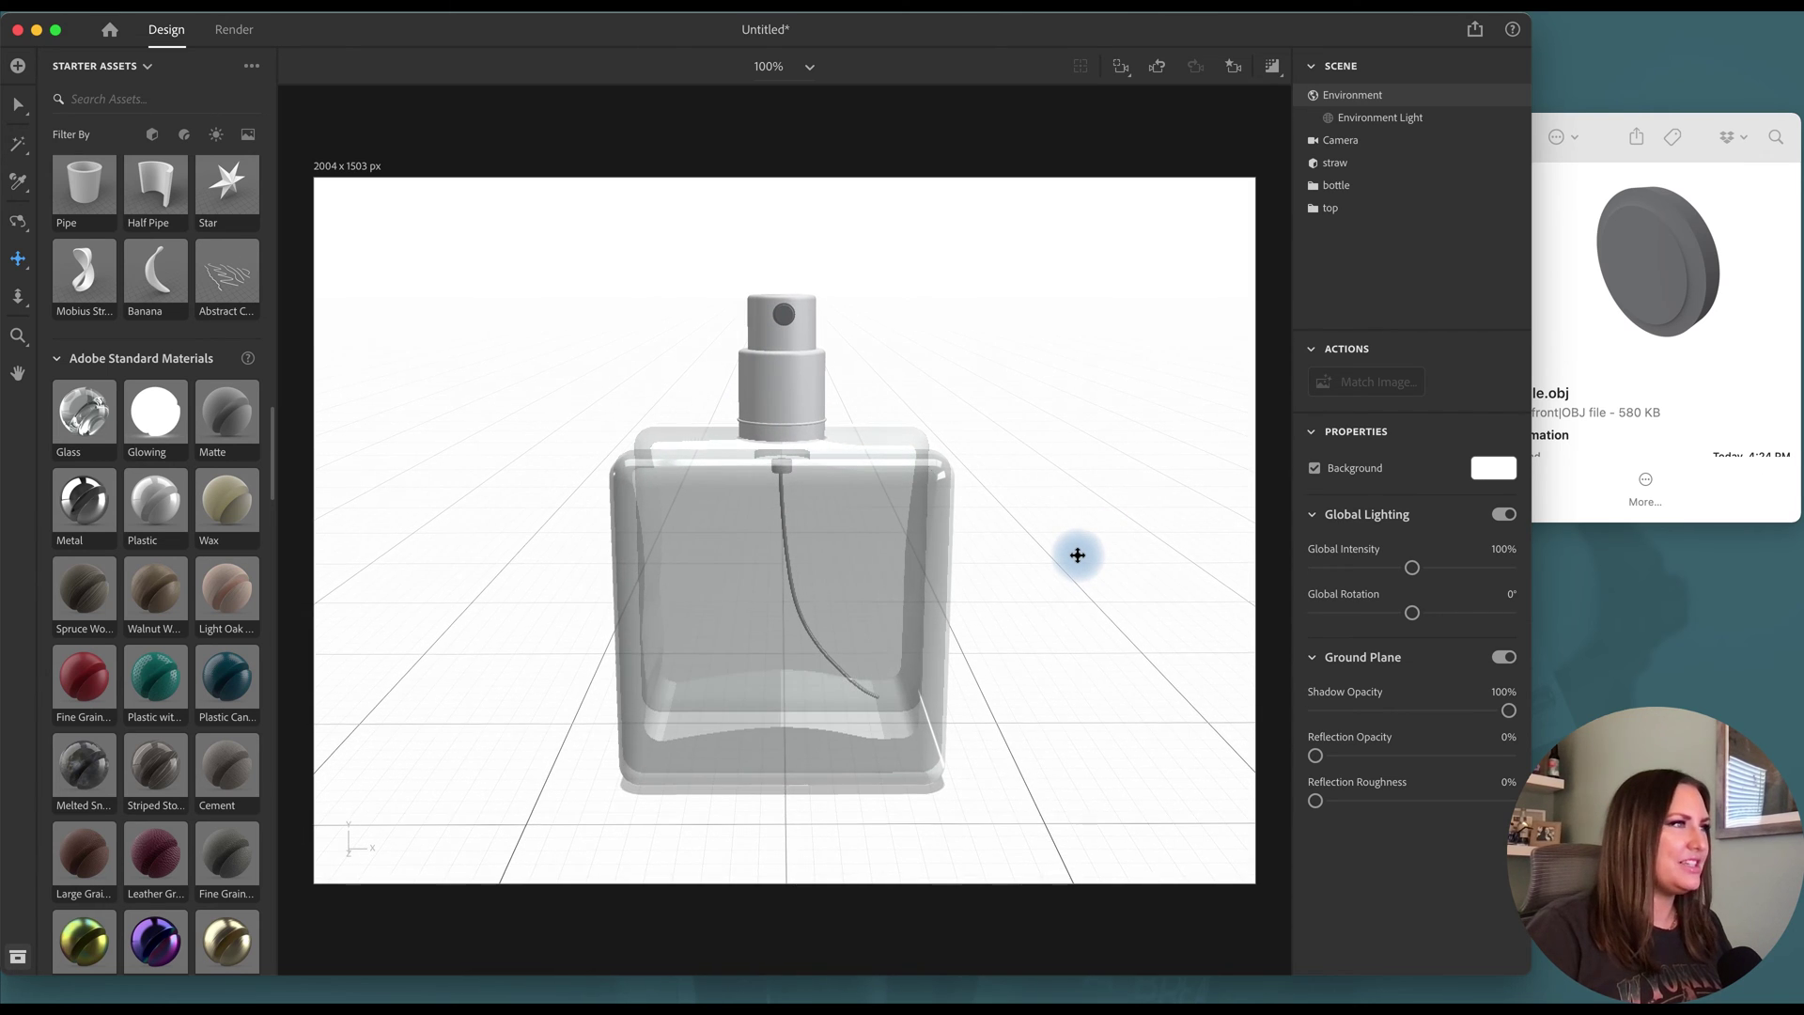
Update the Front camera bookmark with the current view and recall it to check the framing.
left_click(1234, 66)
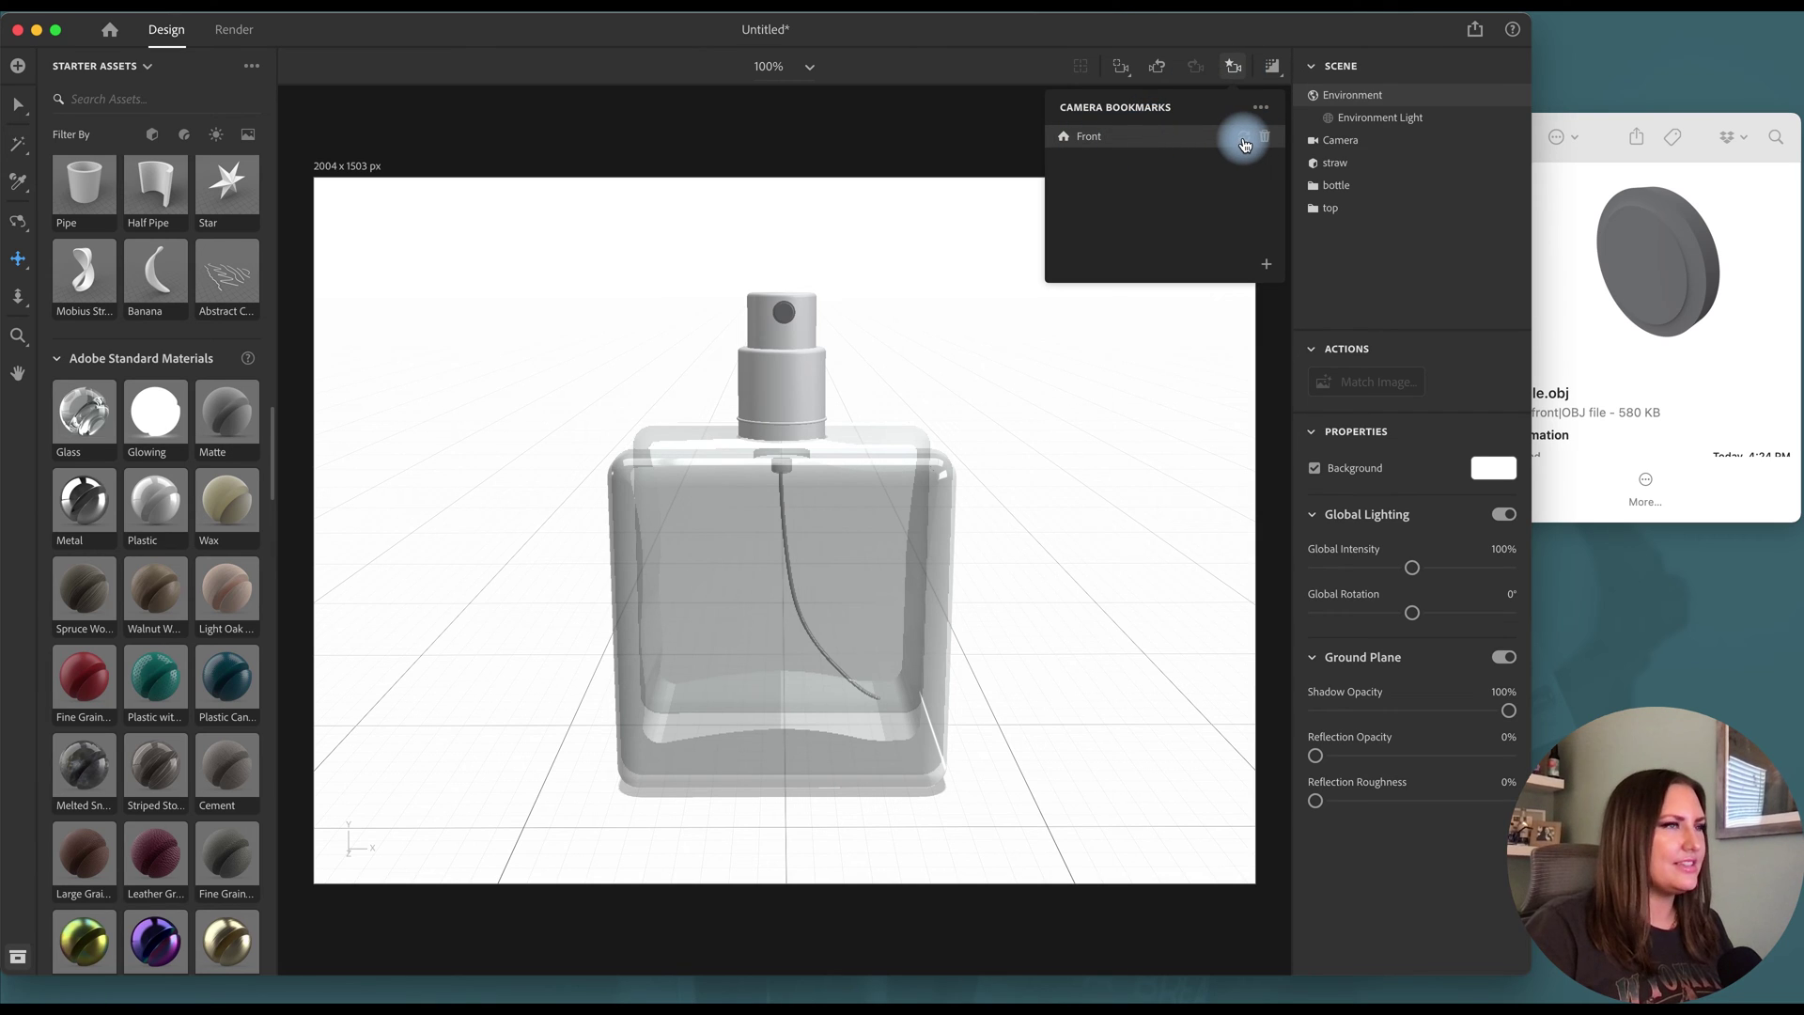
left_click(1234, 65)
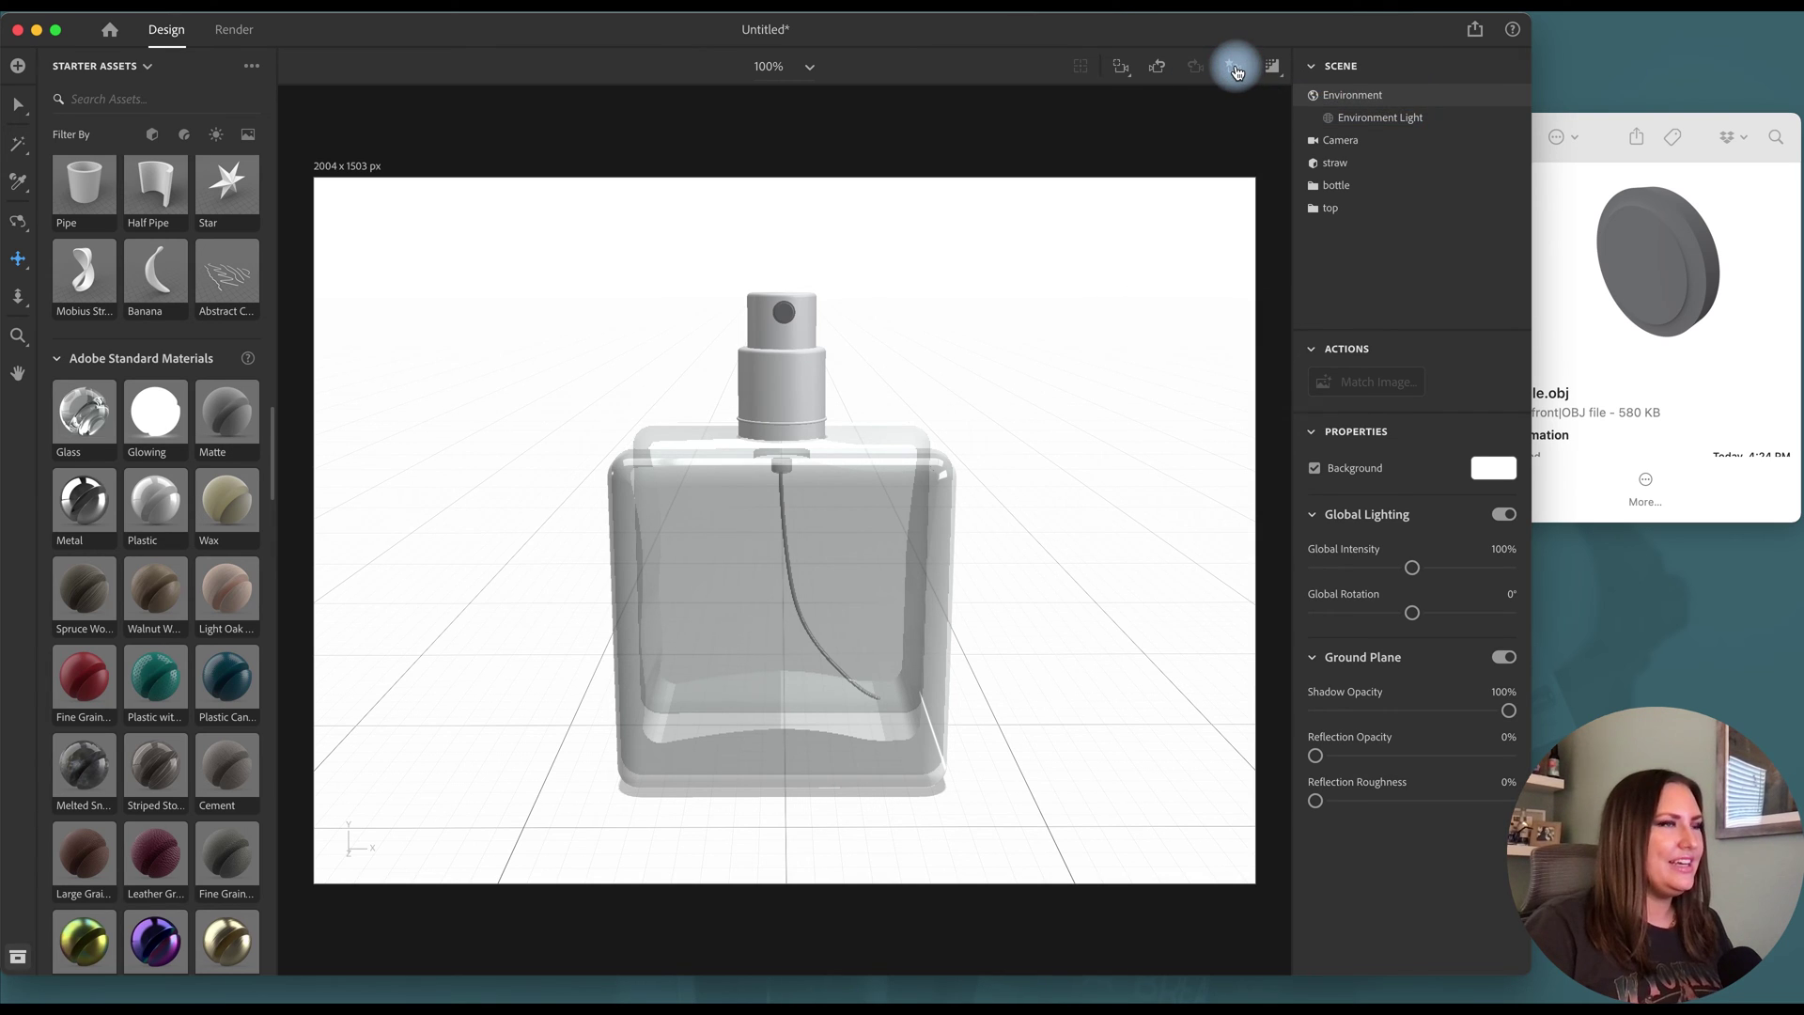
left_click(1234, 66)
left_click(1105, 141)
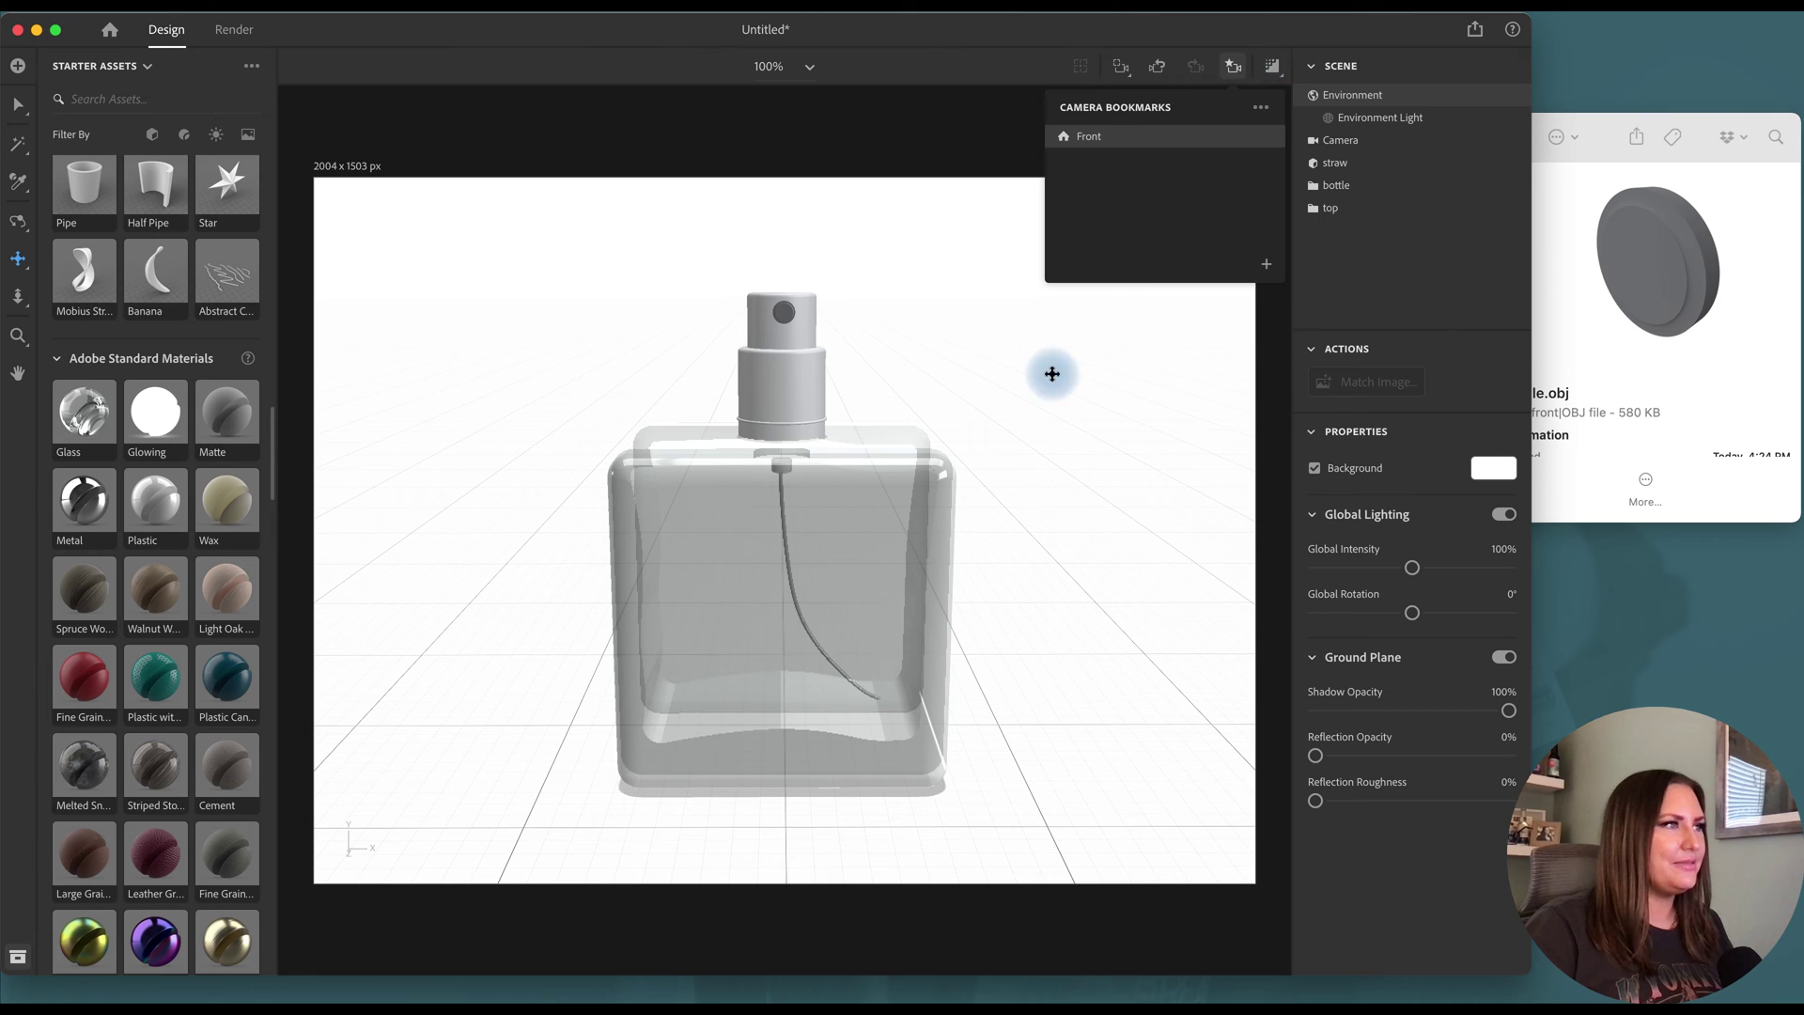
left_click(1164, 137)
left_click(1257, 79)
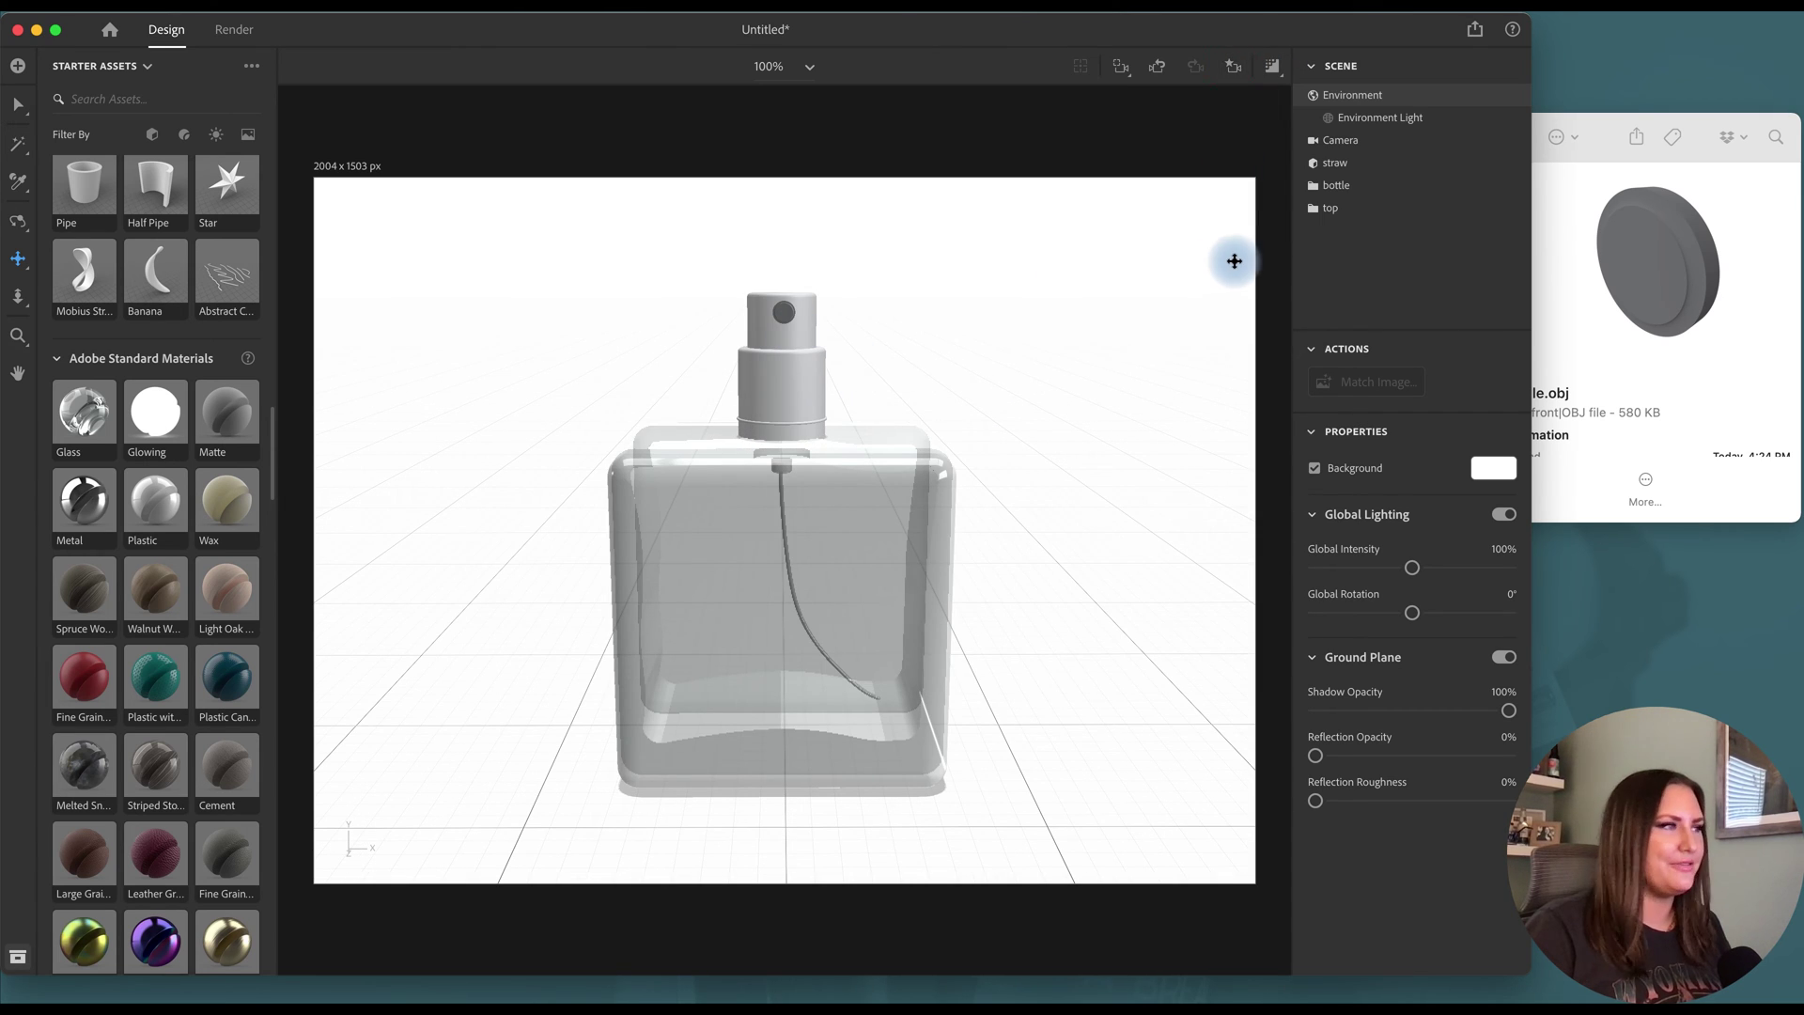
Apply the standard Metal material to the sprayer parts top-2, top-1, top-4 and top-3.
left_click_drag(109, 507, 801, 405)
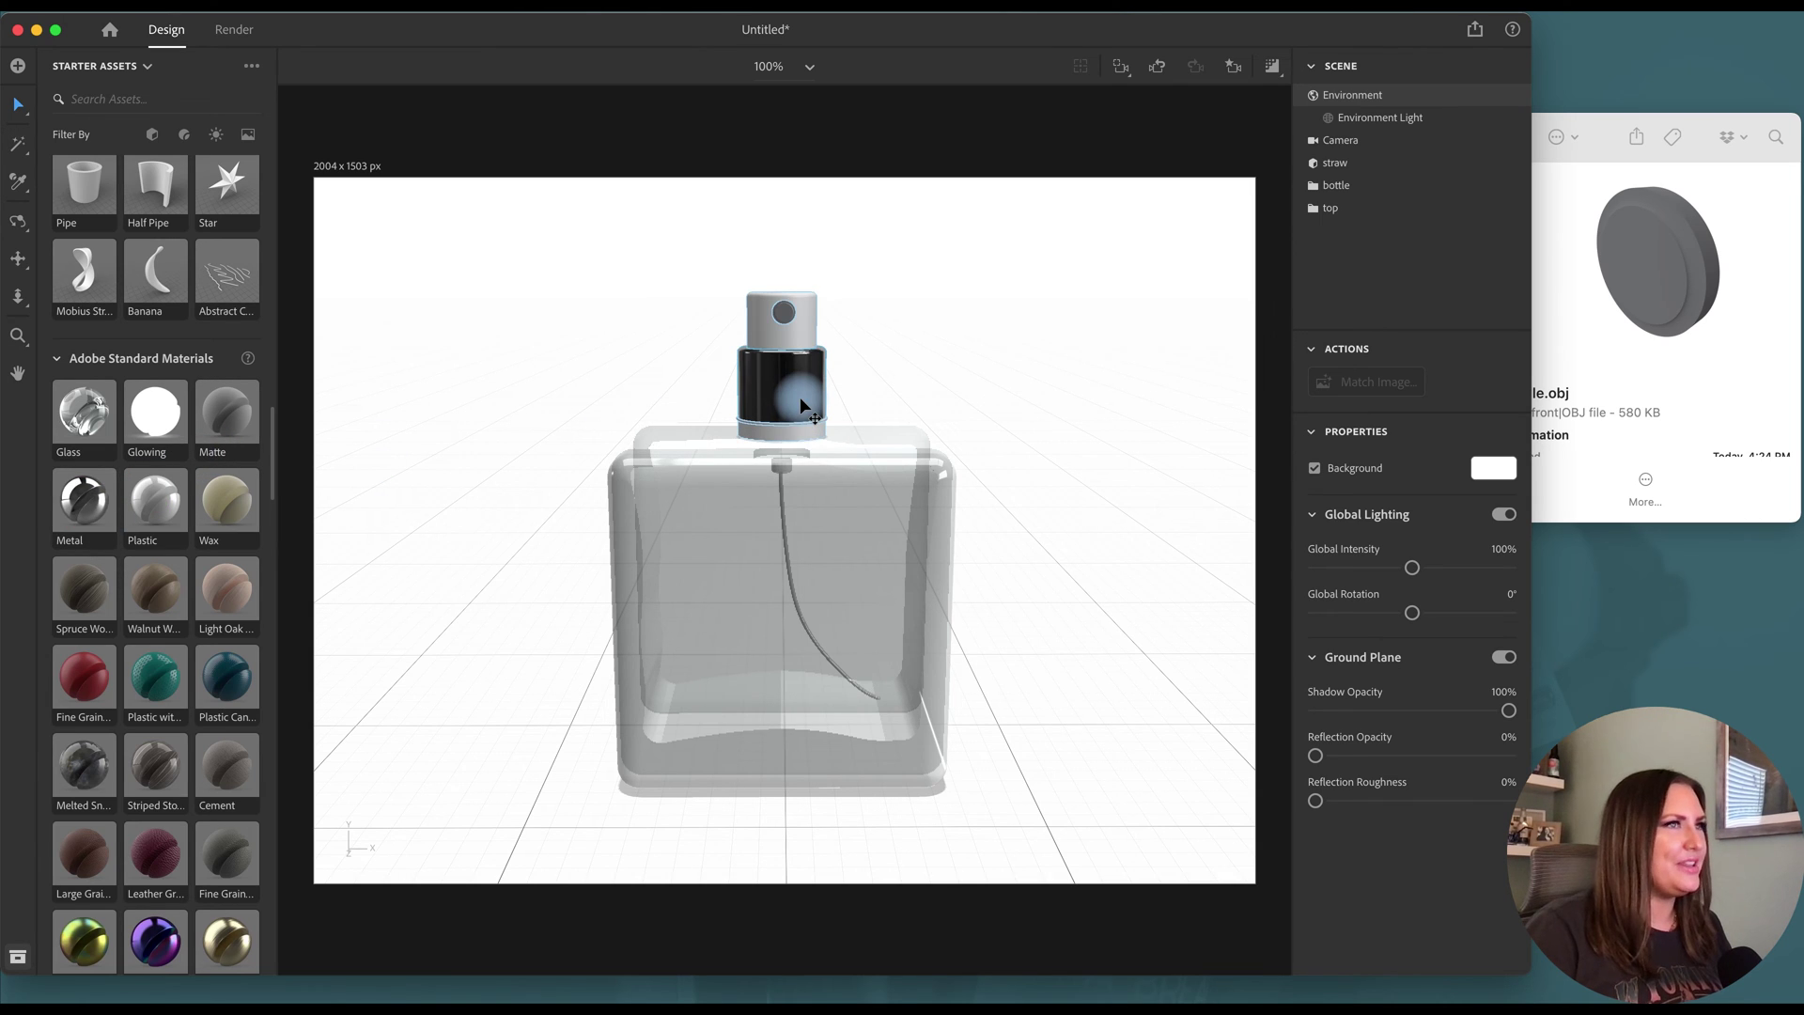
left_click_drag(94, 500, 791, 344)
left_click_drag(84, 503, 797, 442)
left_click_drag(76, 493, 784, 431)
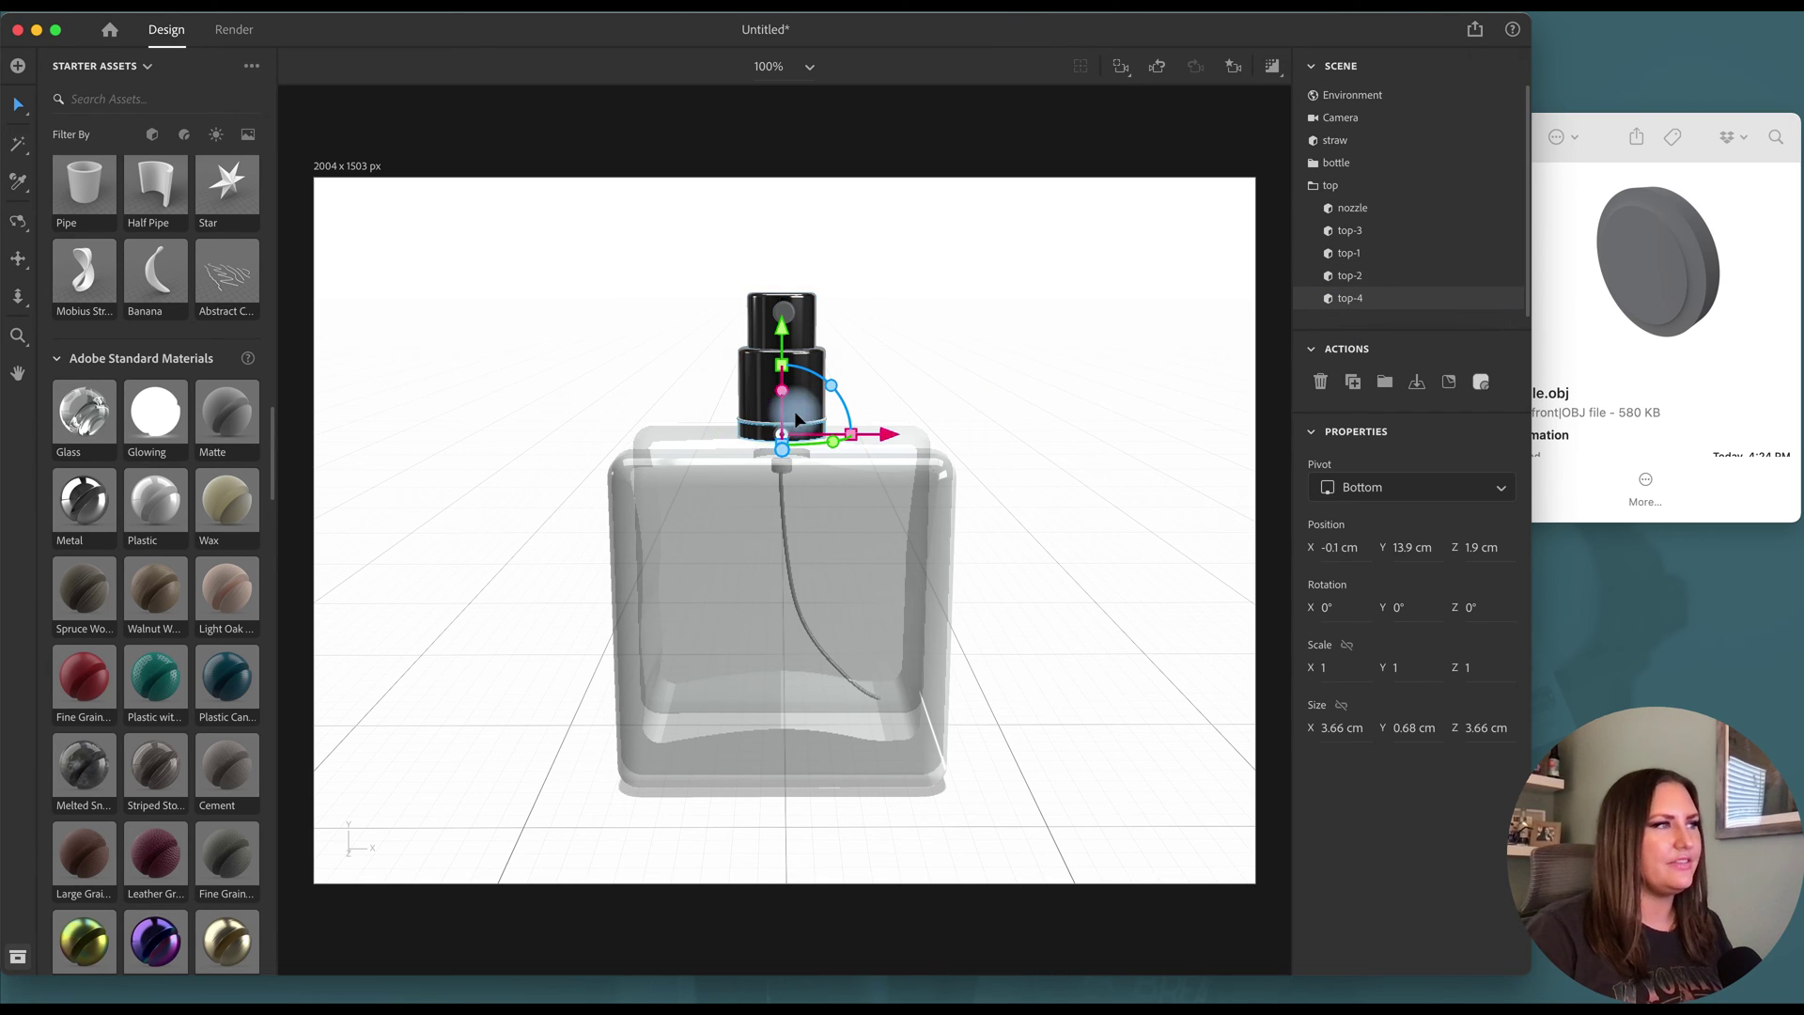
left_click(1398, 233)
left_click_drag(84, 498, 1410, 238)
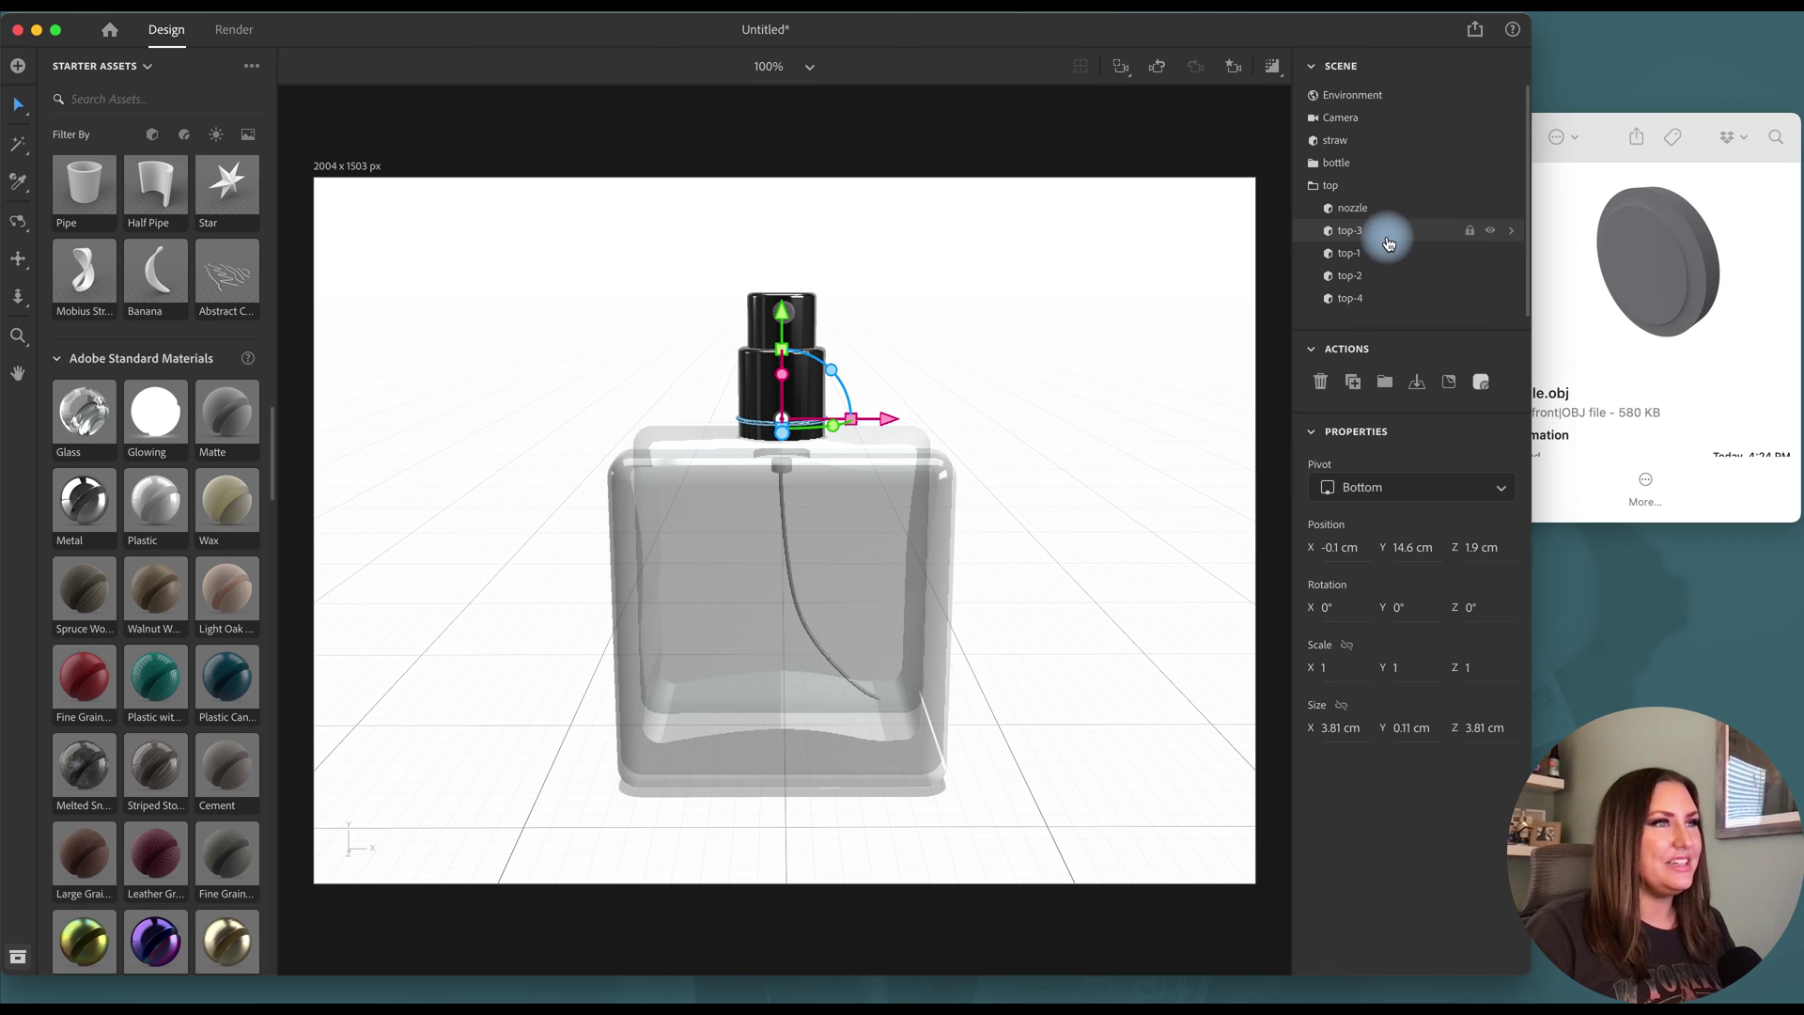
Set the metal material on top-3 to 30% roughness and 60% metallic, and return to the scene list.
double_click(1515, 235)
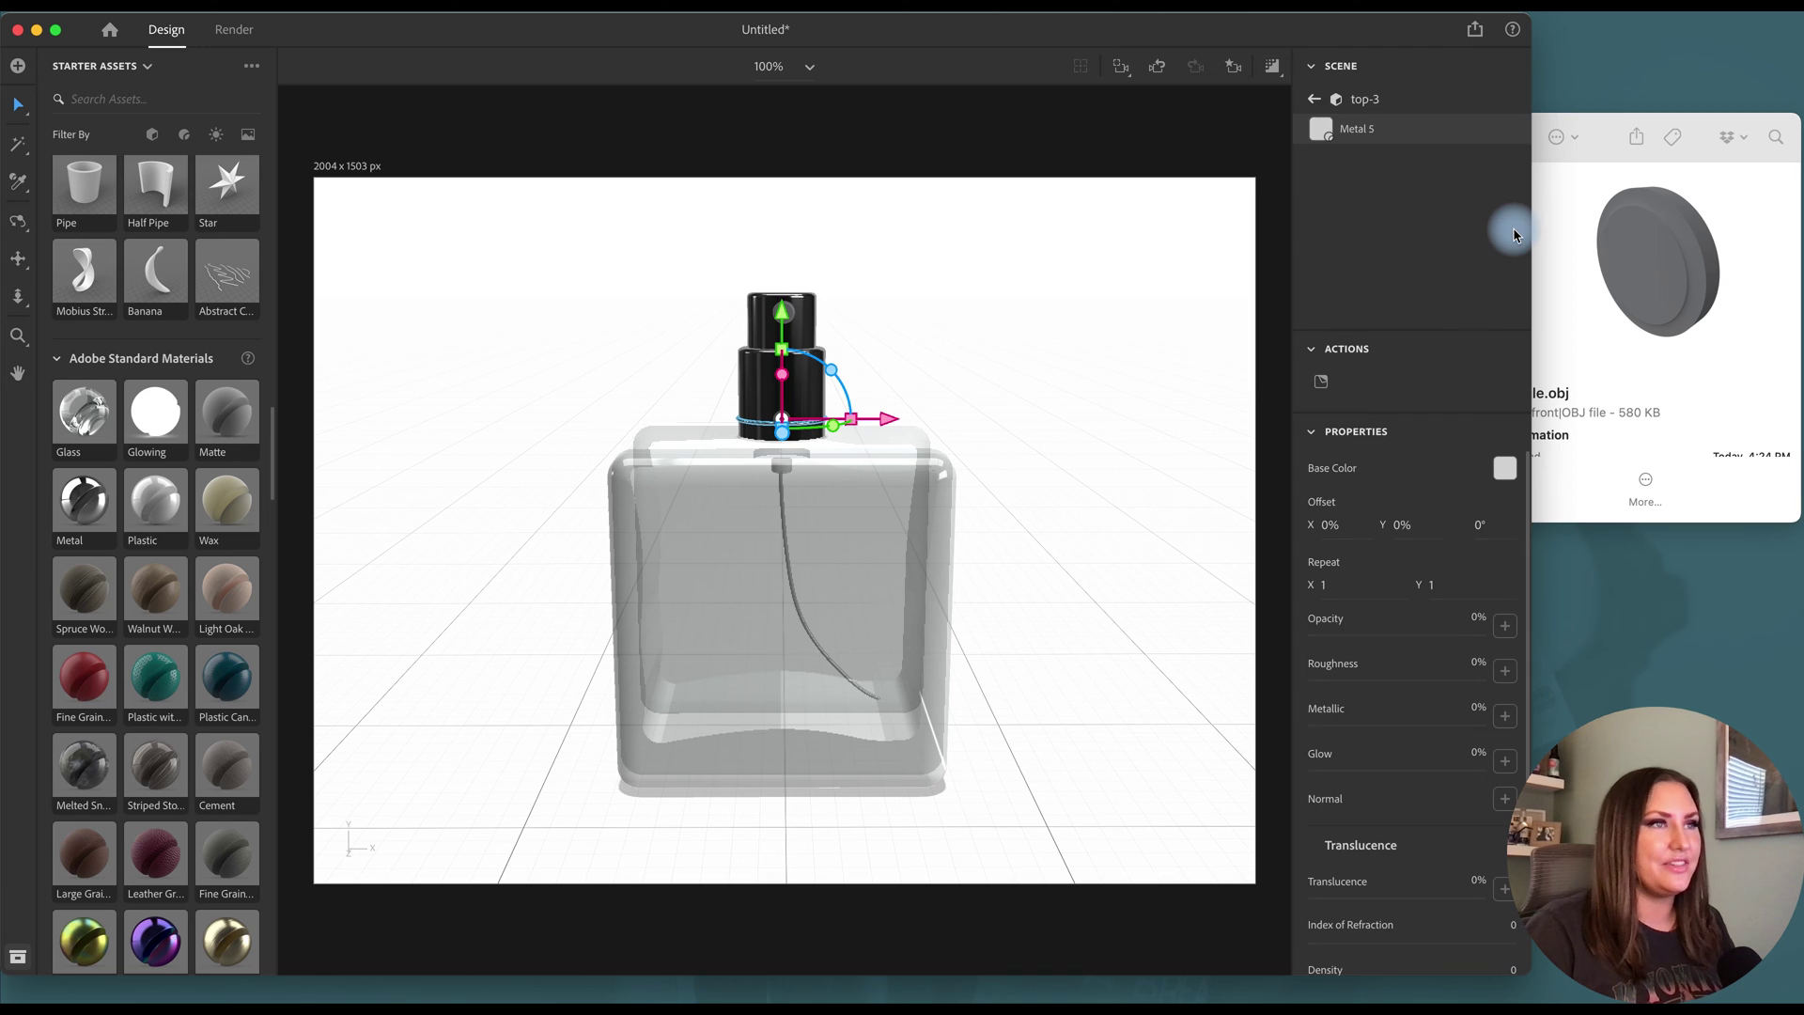
left_click(1366, 679)
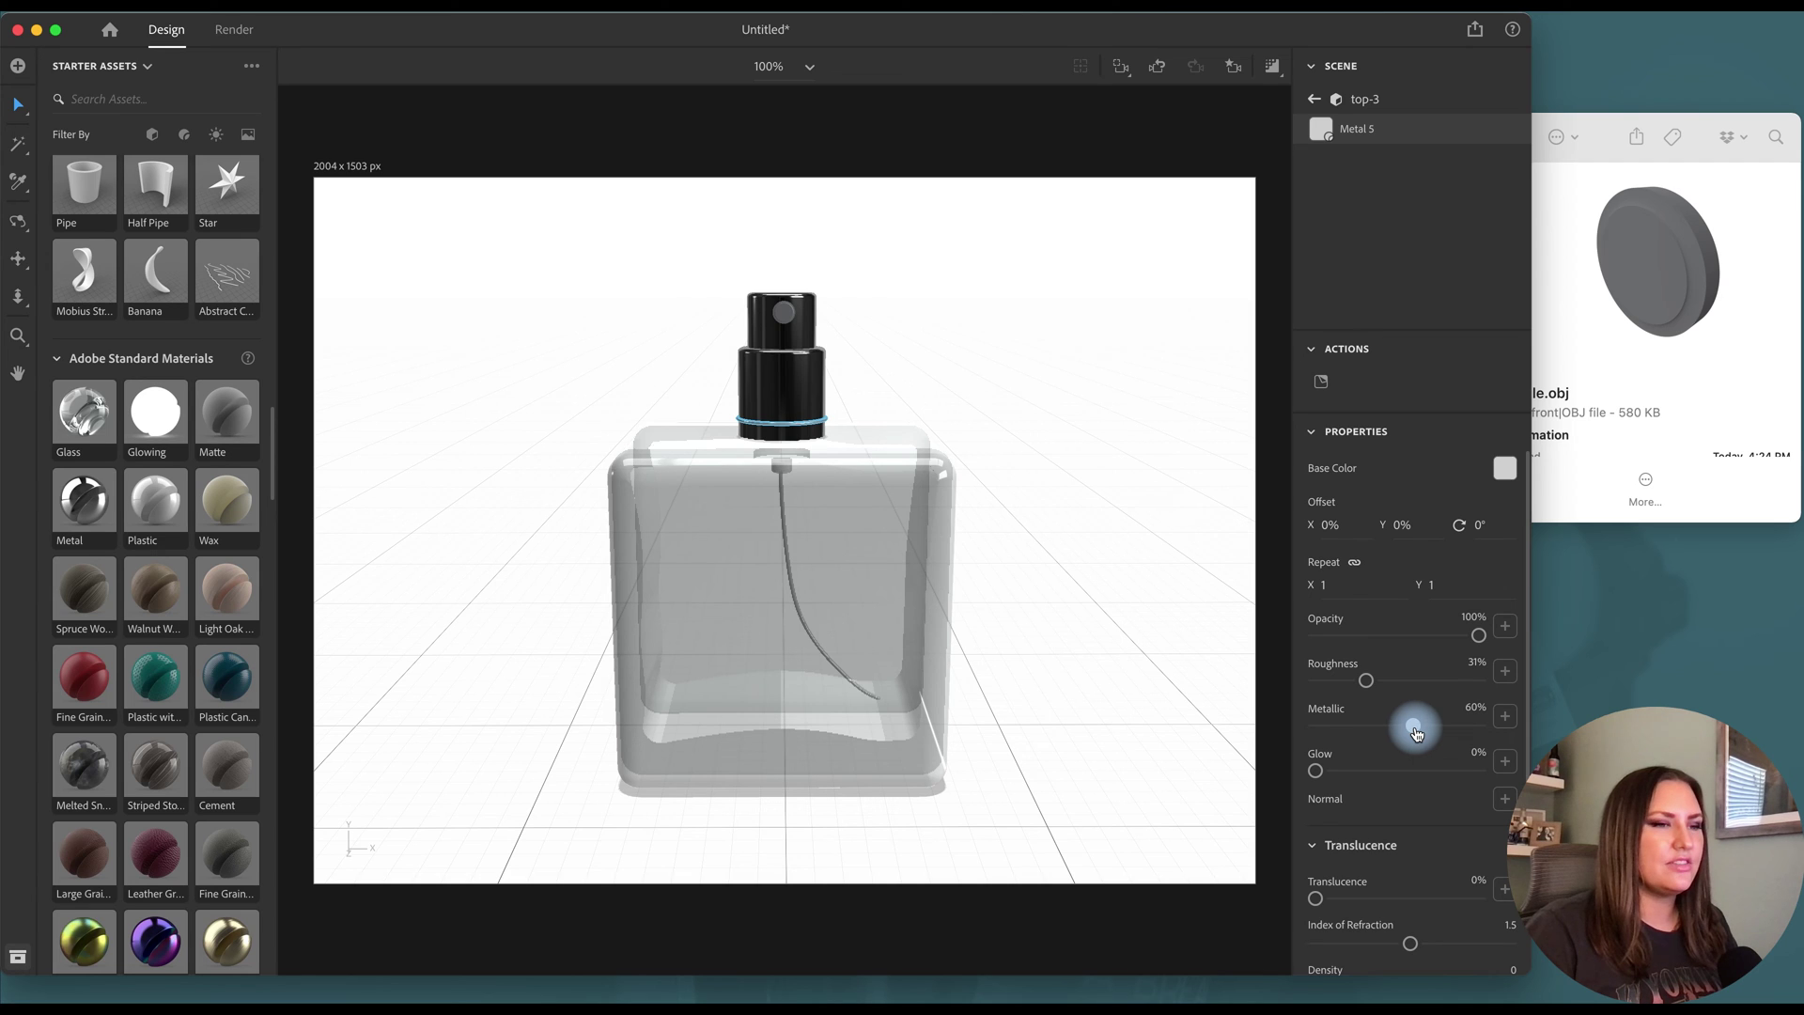
left_click(1473, 665)
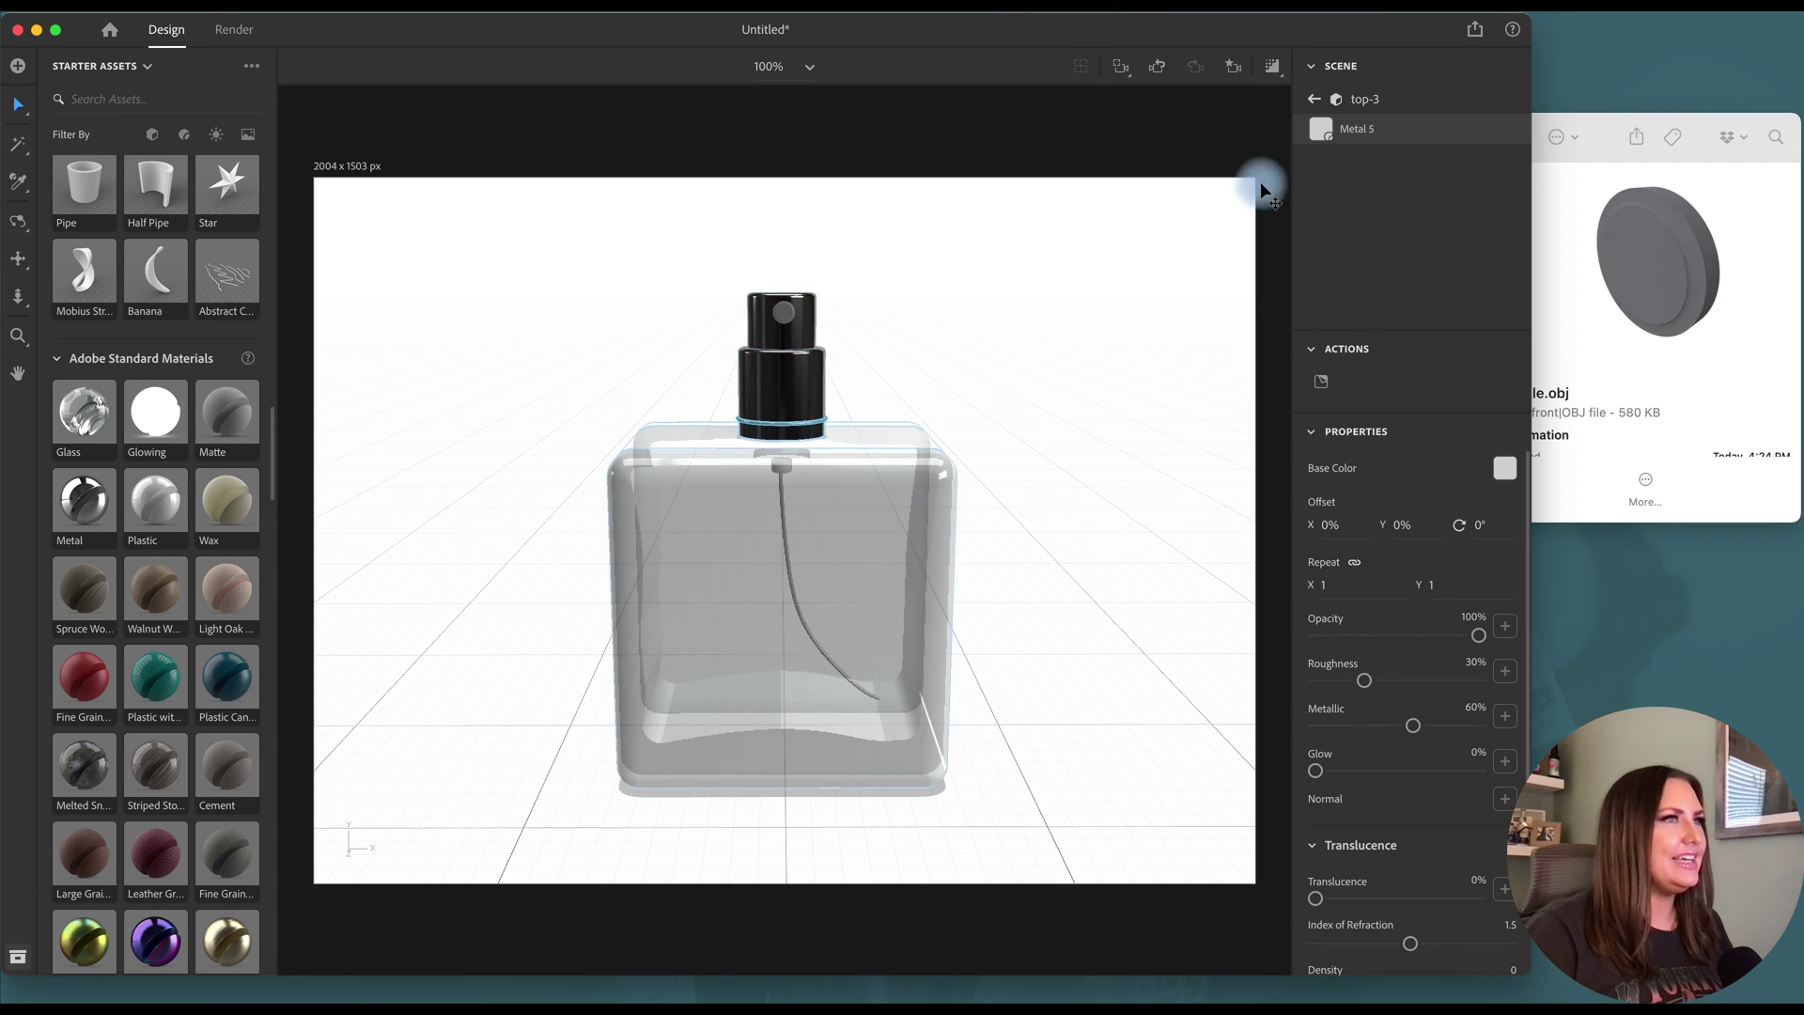
left_click(1312, 103)
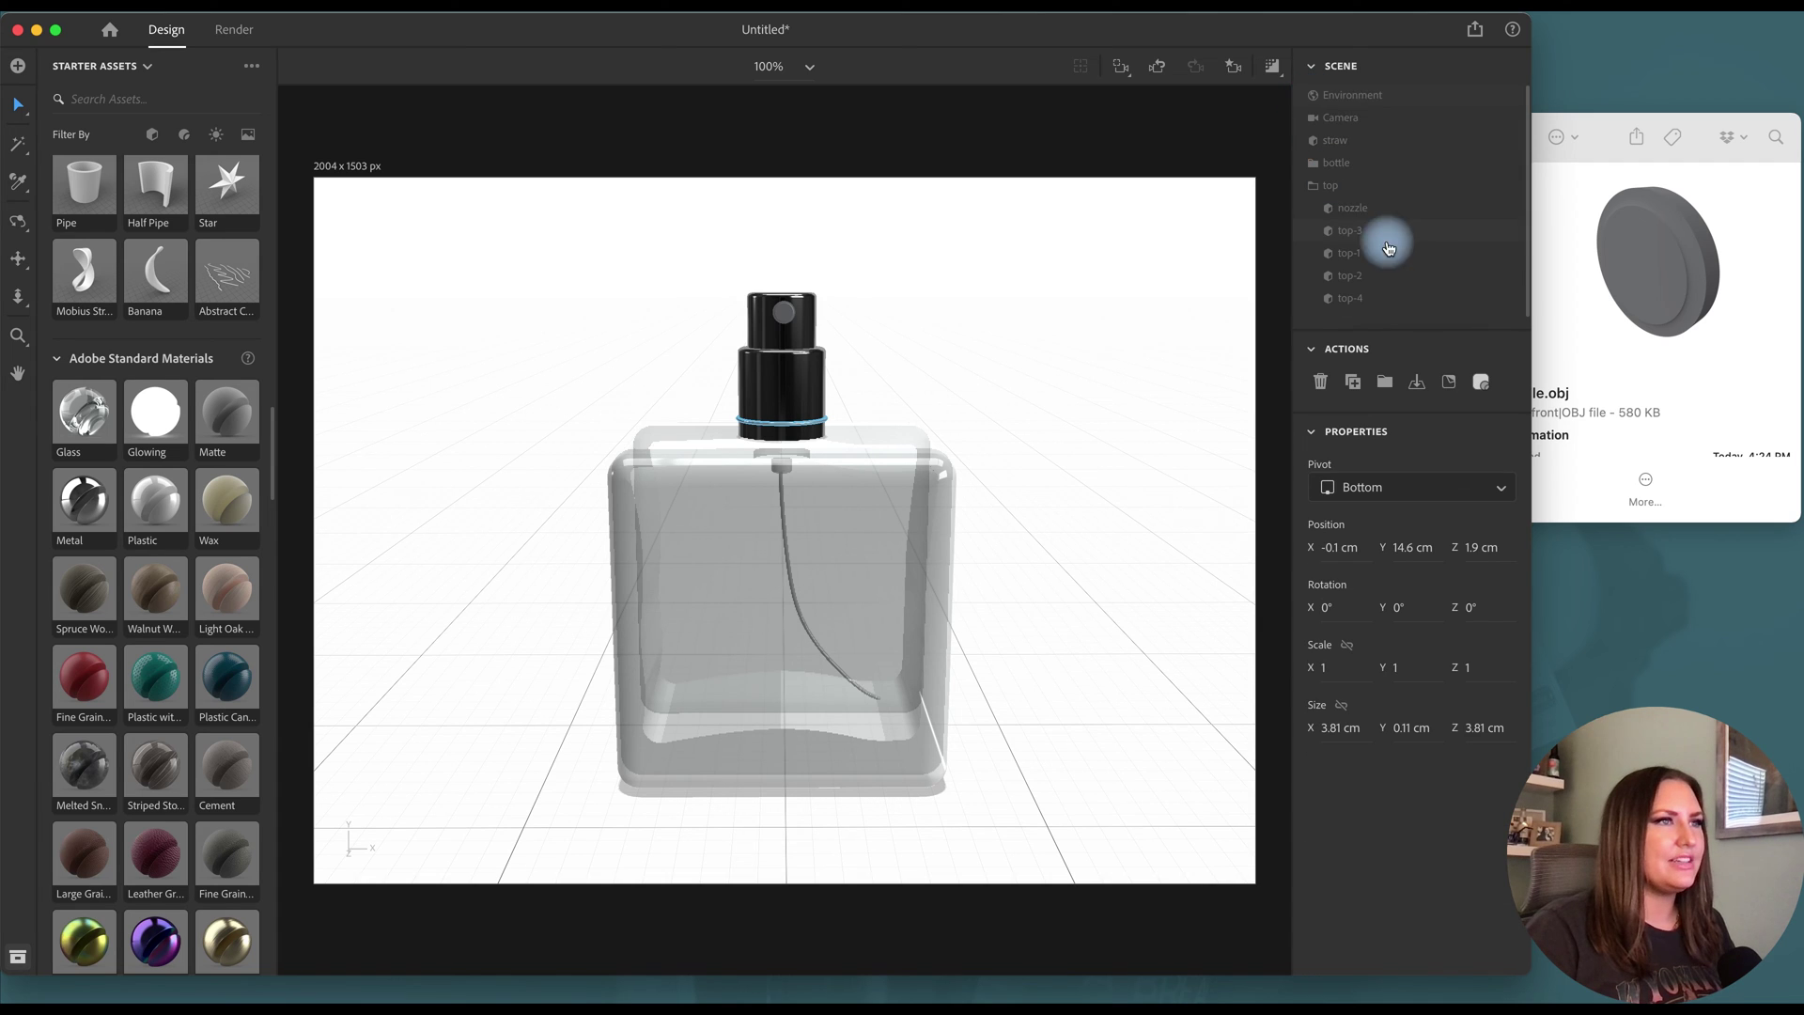
Set the metal material on top-1 to 30% roughness and 60% metallic.
double_click(1512, 257)
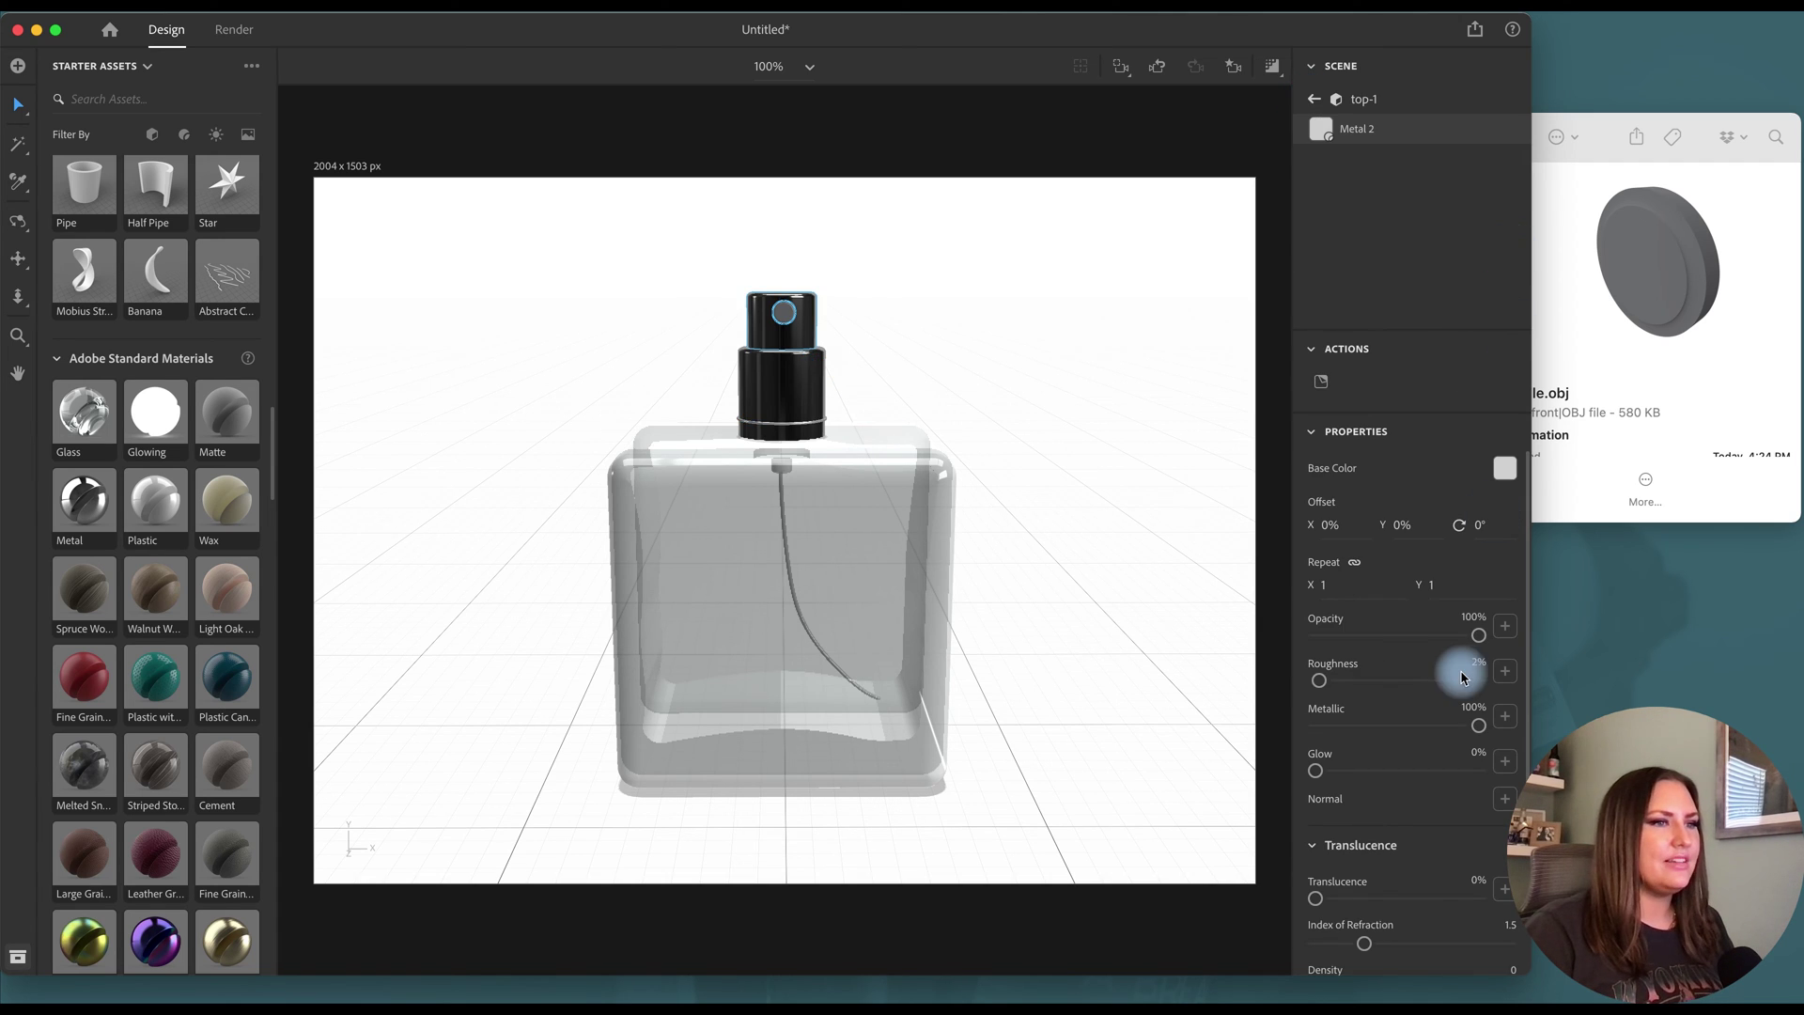
type("30")
key("Return")
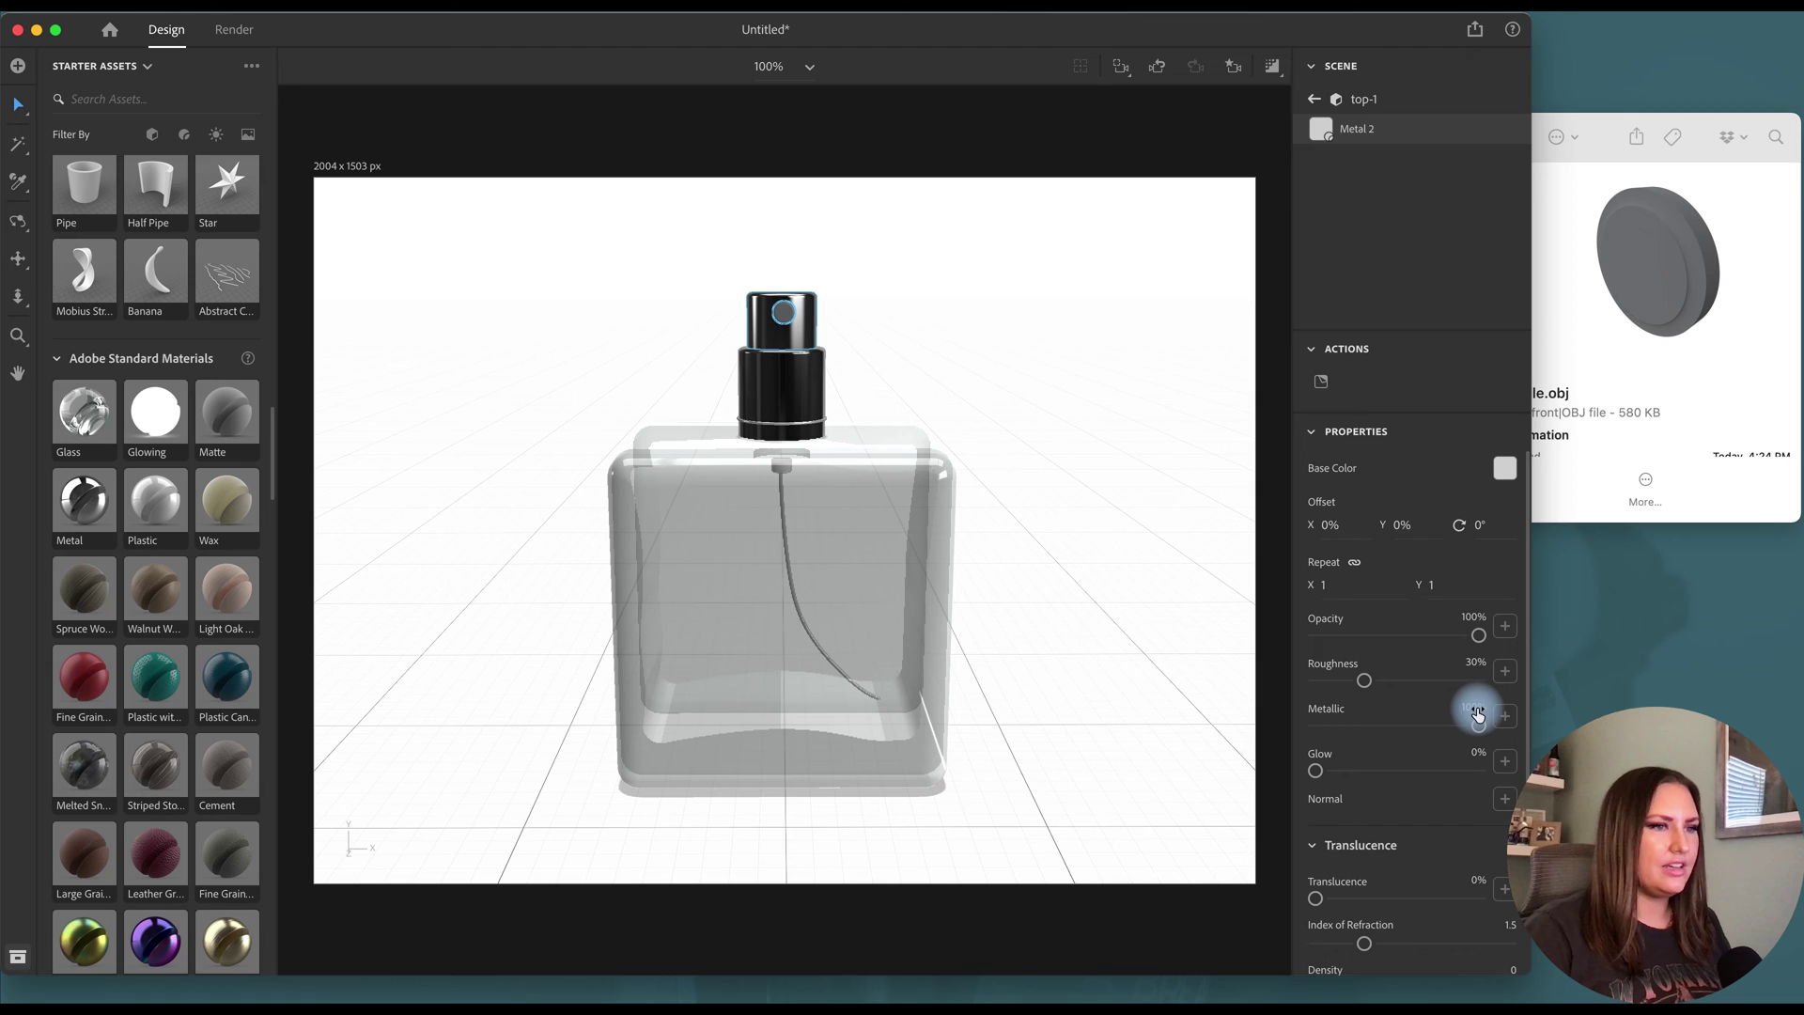
type("60")
key("Return")
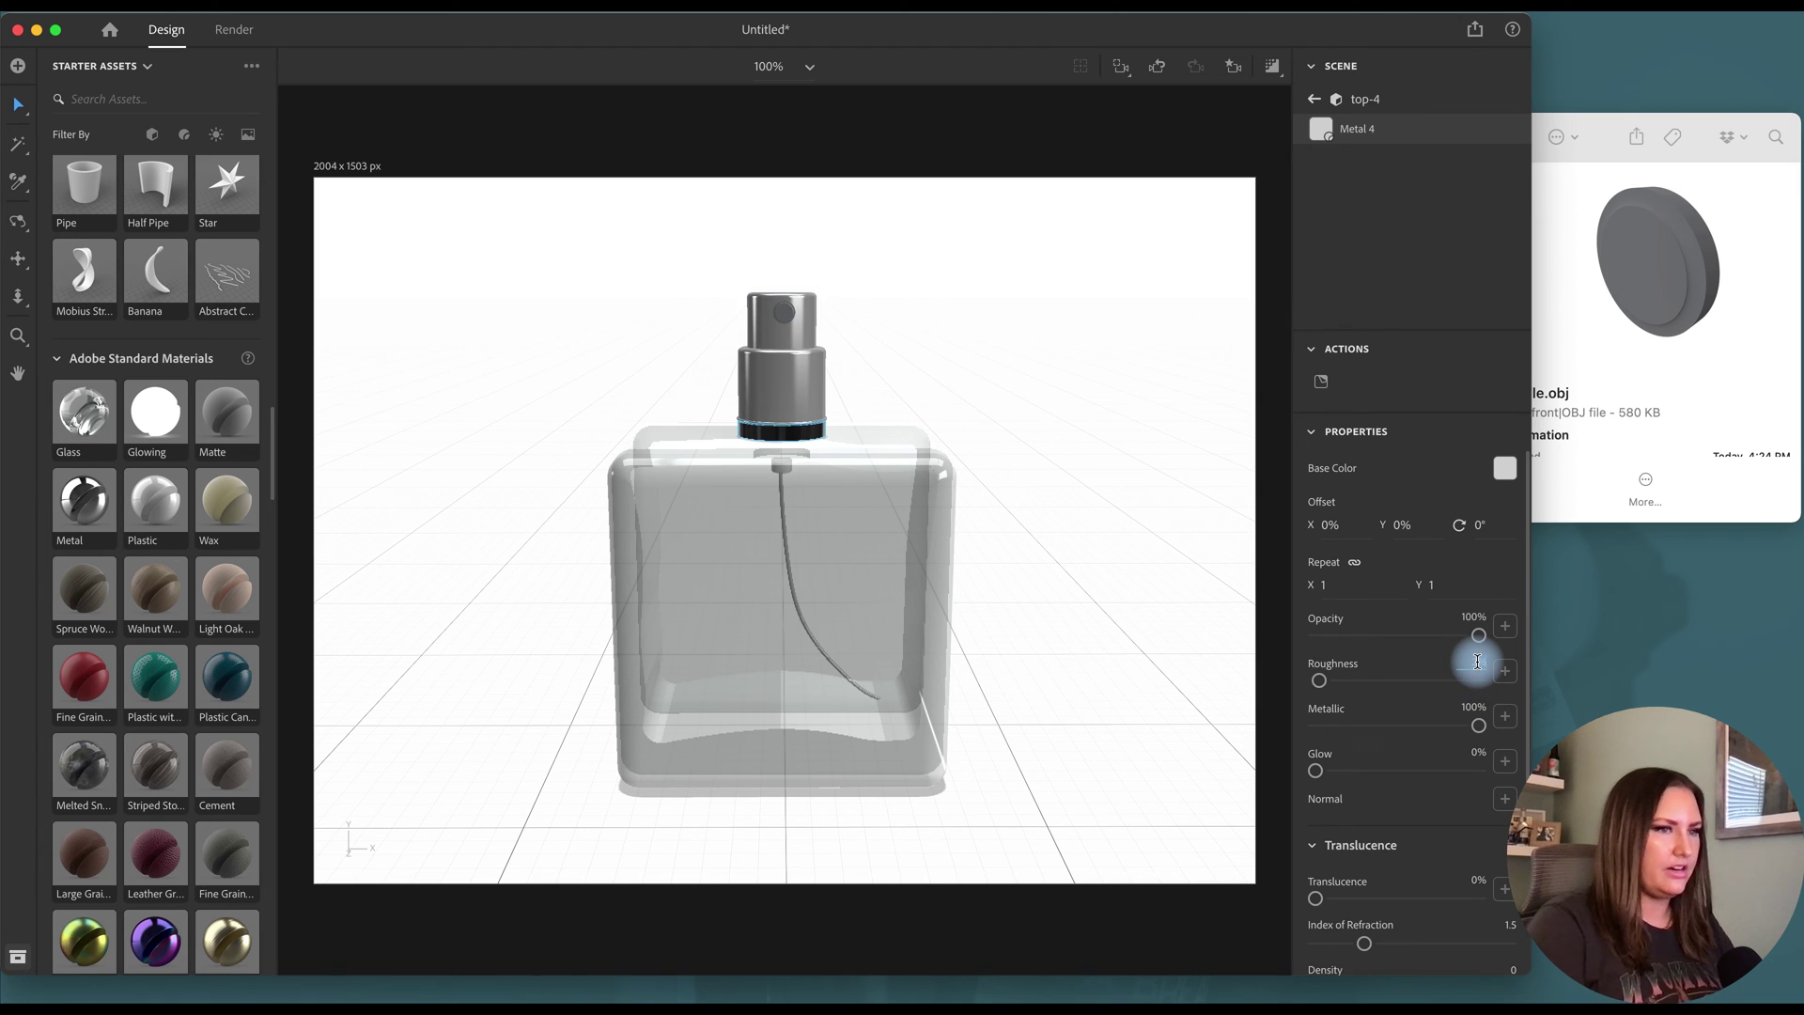
Set the metal material on top-4 to 30% roughness and 60% metallic, and return to the scene list.
type("30")
left_click(1479, 712)
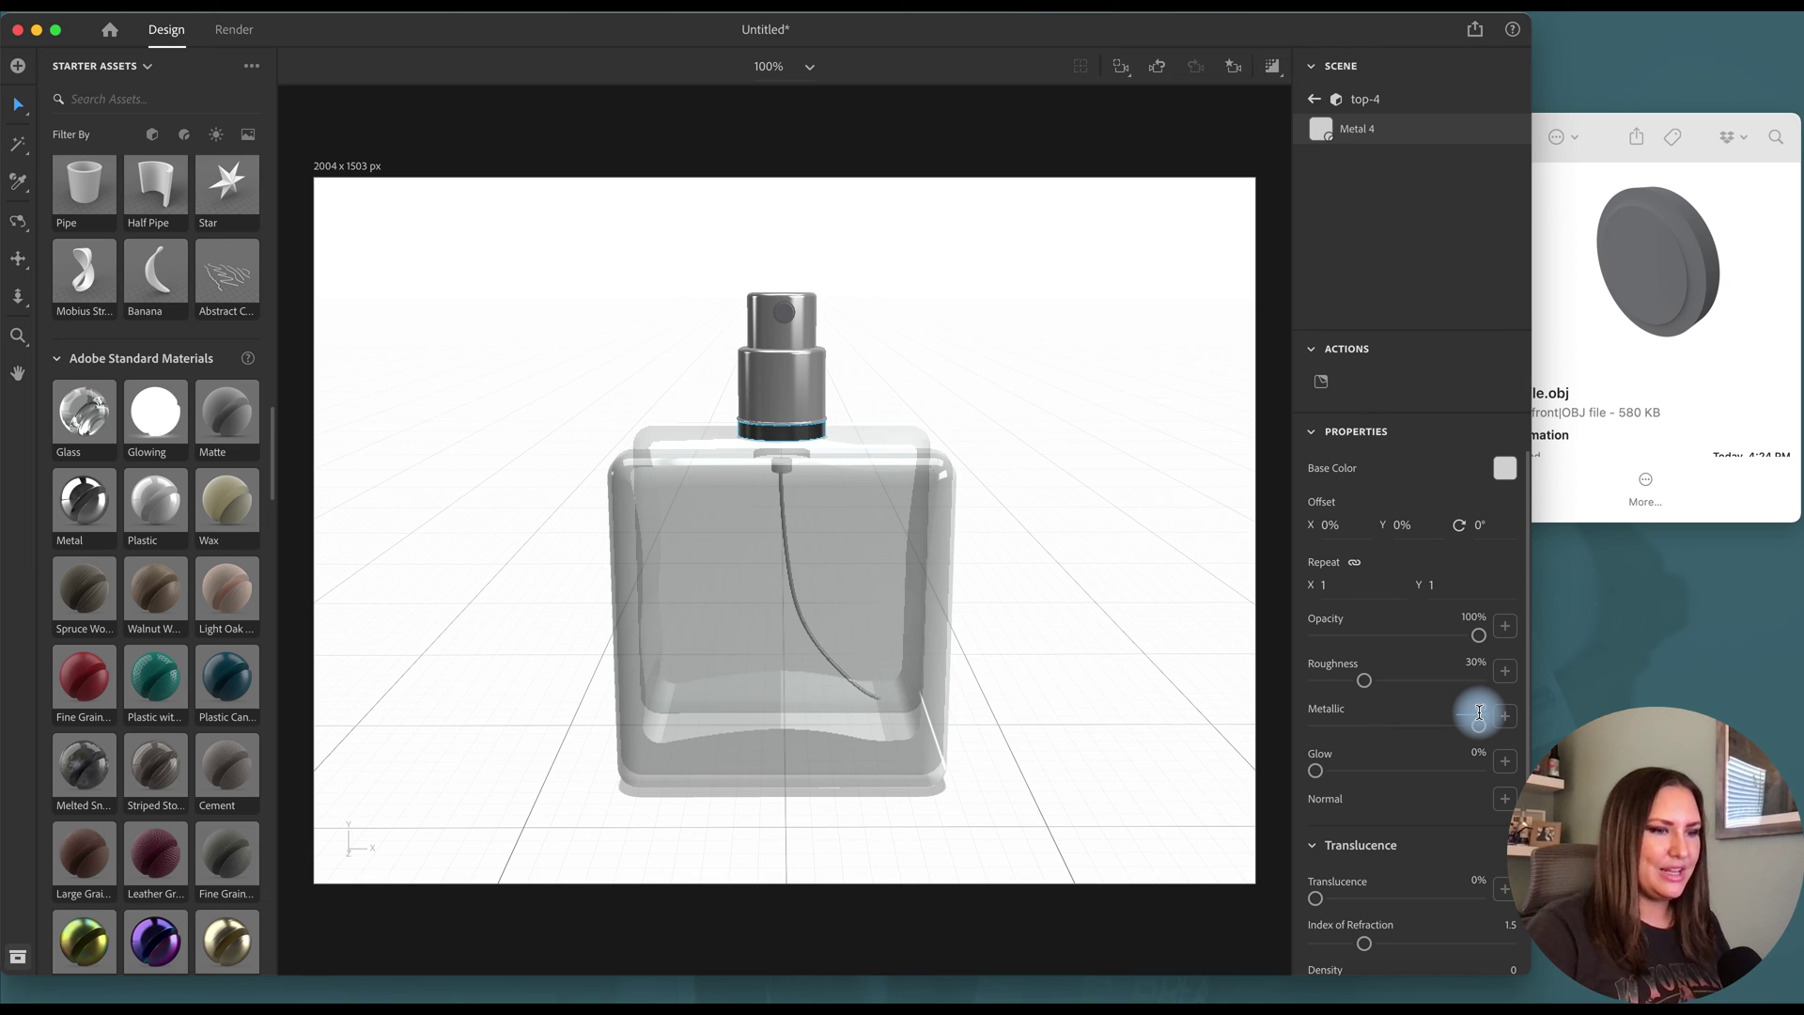
type("60")
key("Return")
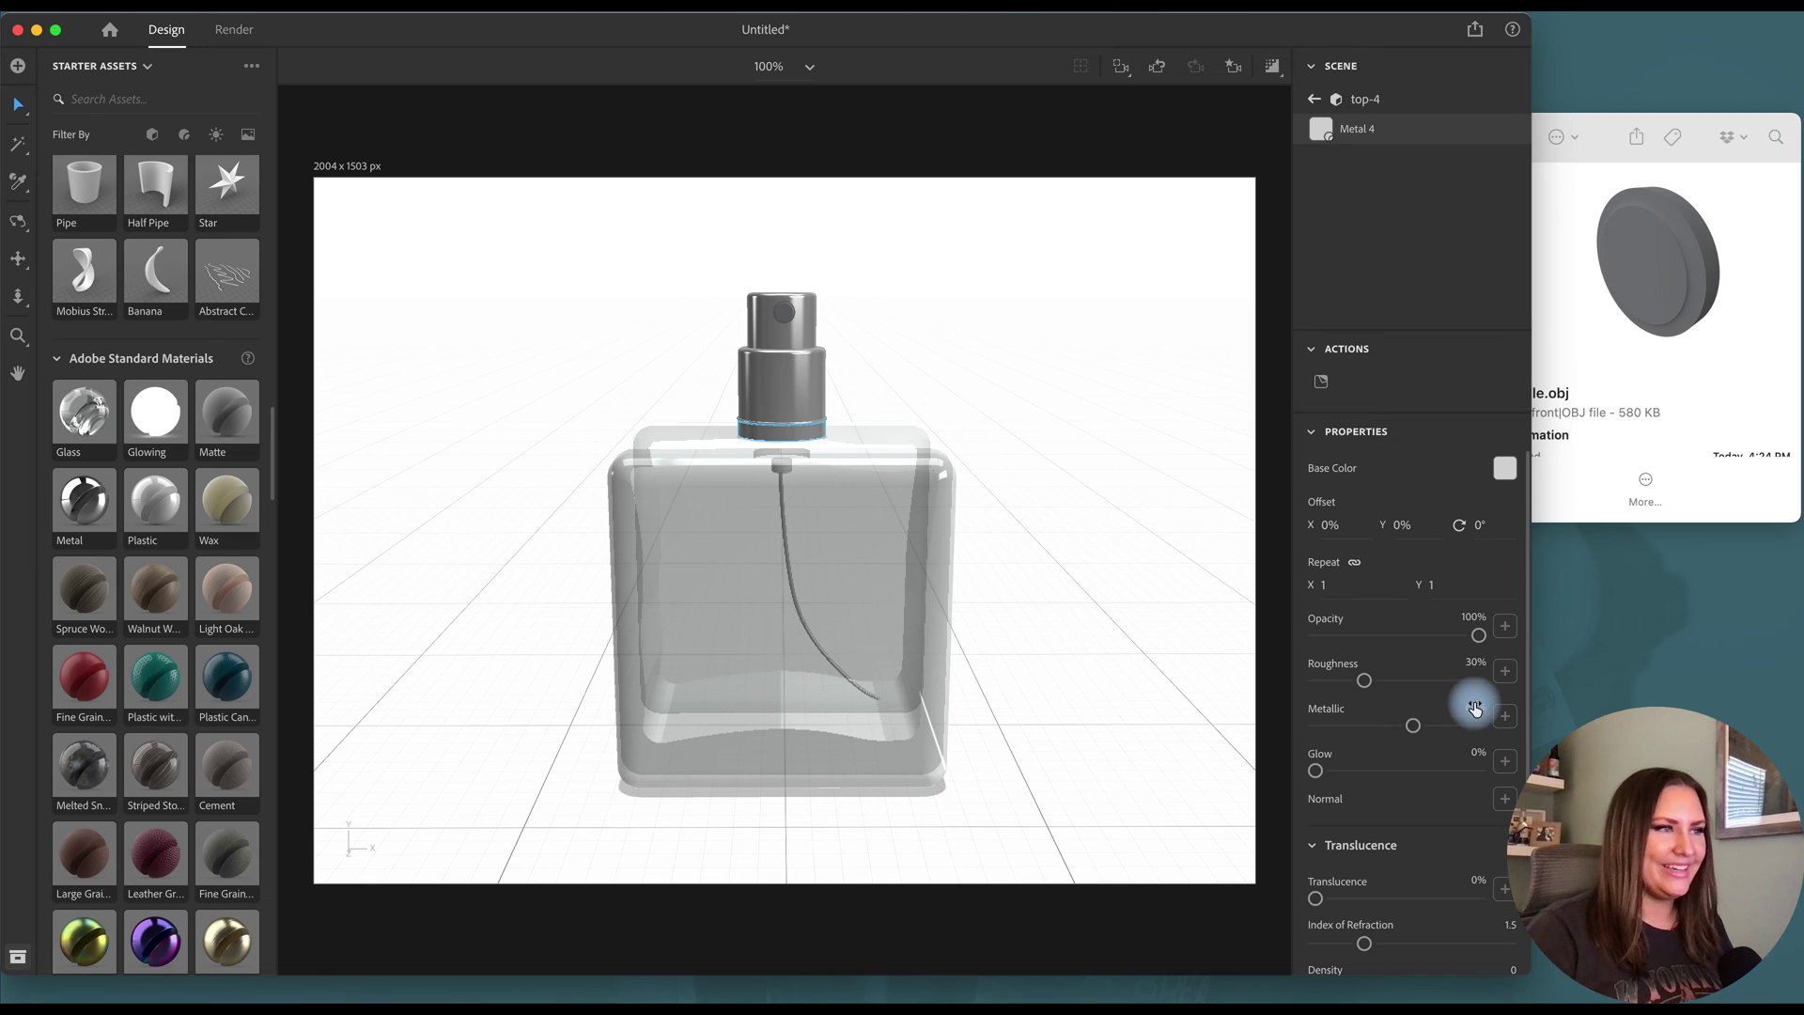
left_click(1172, 500)
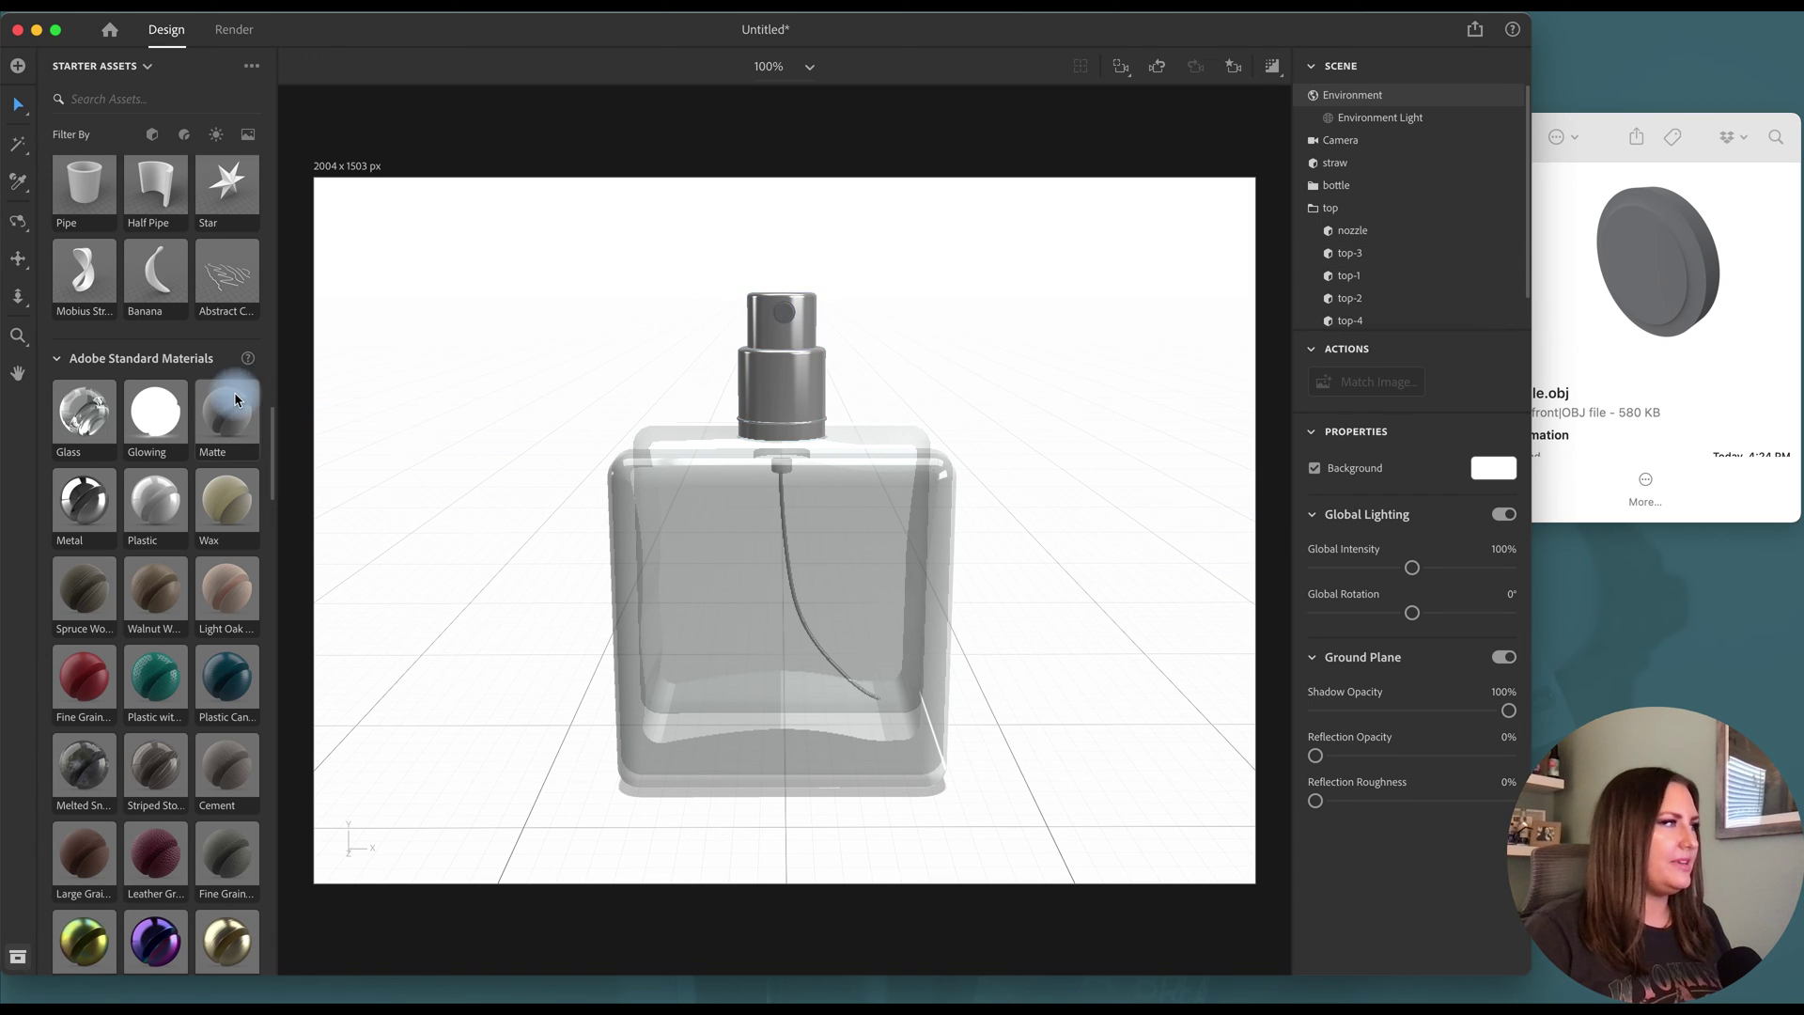
Apply the standard Matte material to the nozzle and set its base color to dark grey 2E2E2E.
left_click_drag(227, 409, 1513, 217)
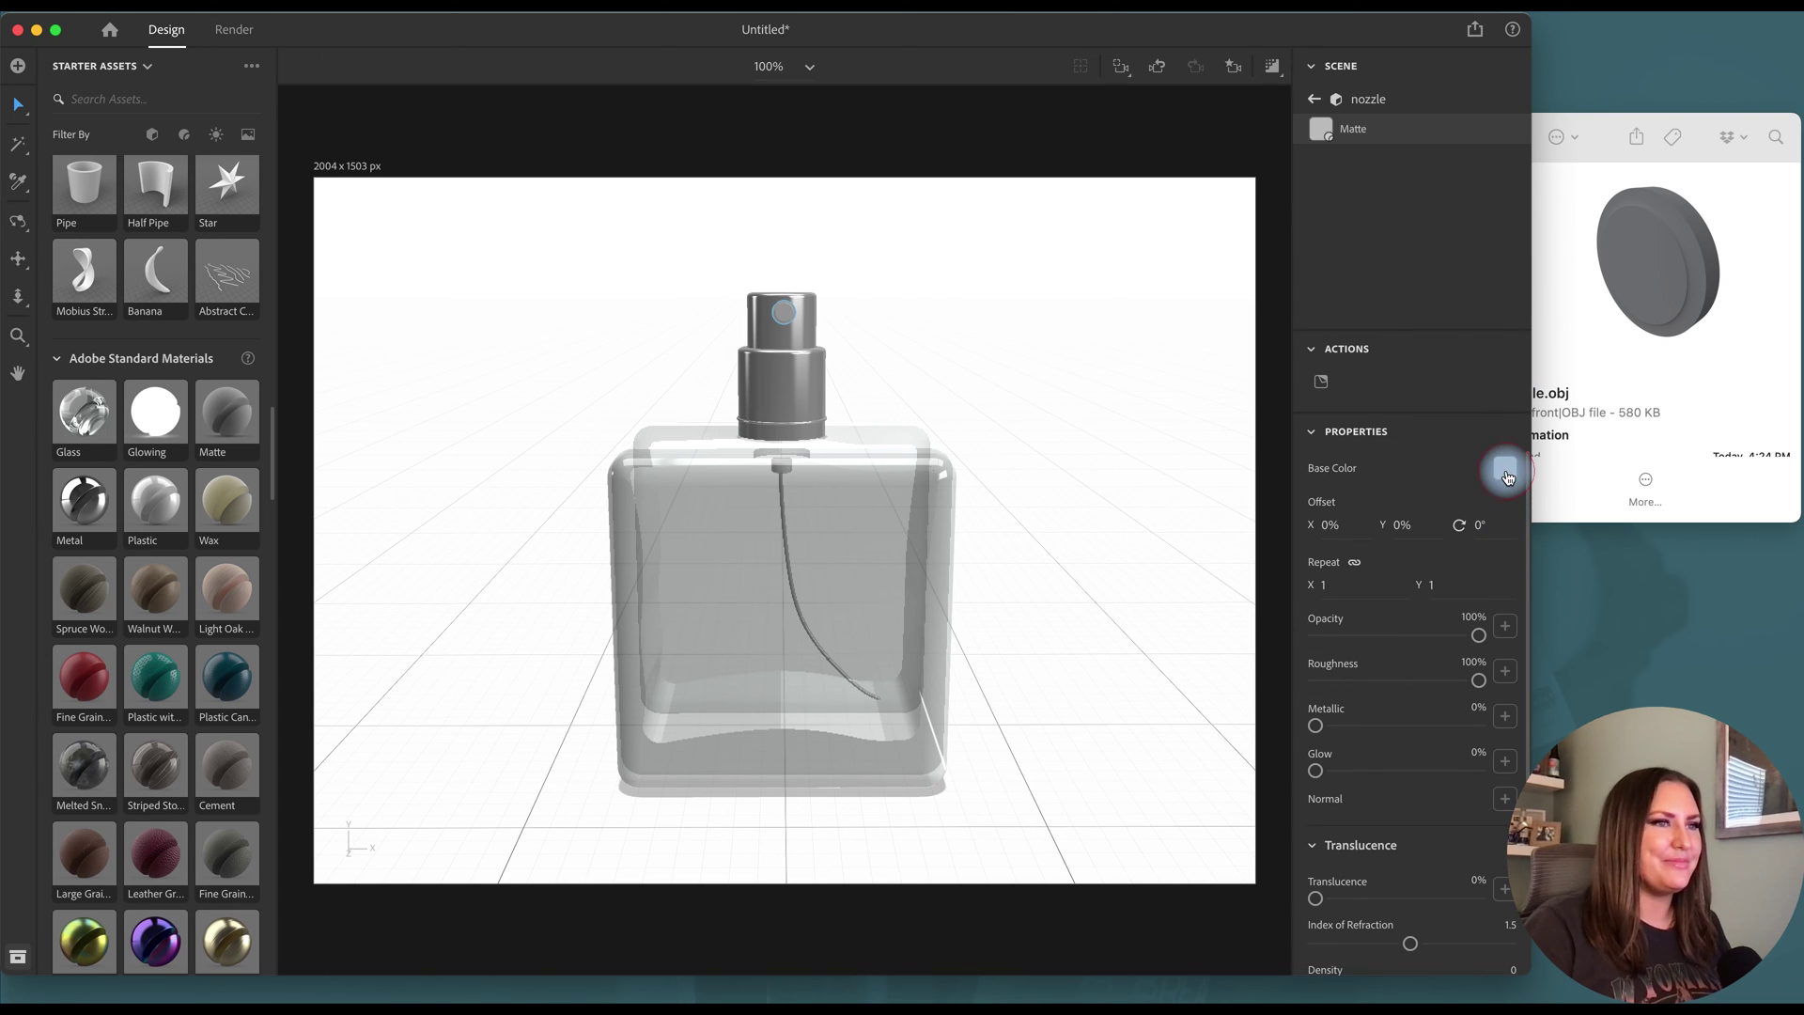
left_click(1507, 477)
left_click(1239, 519)
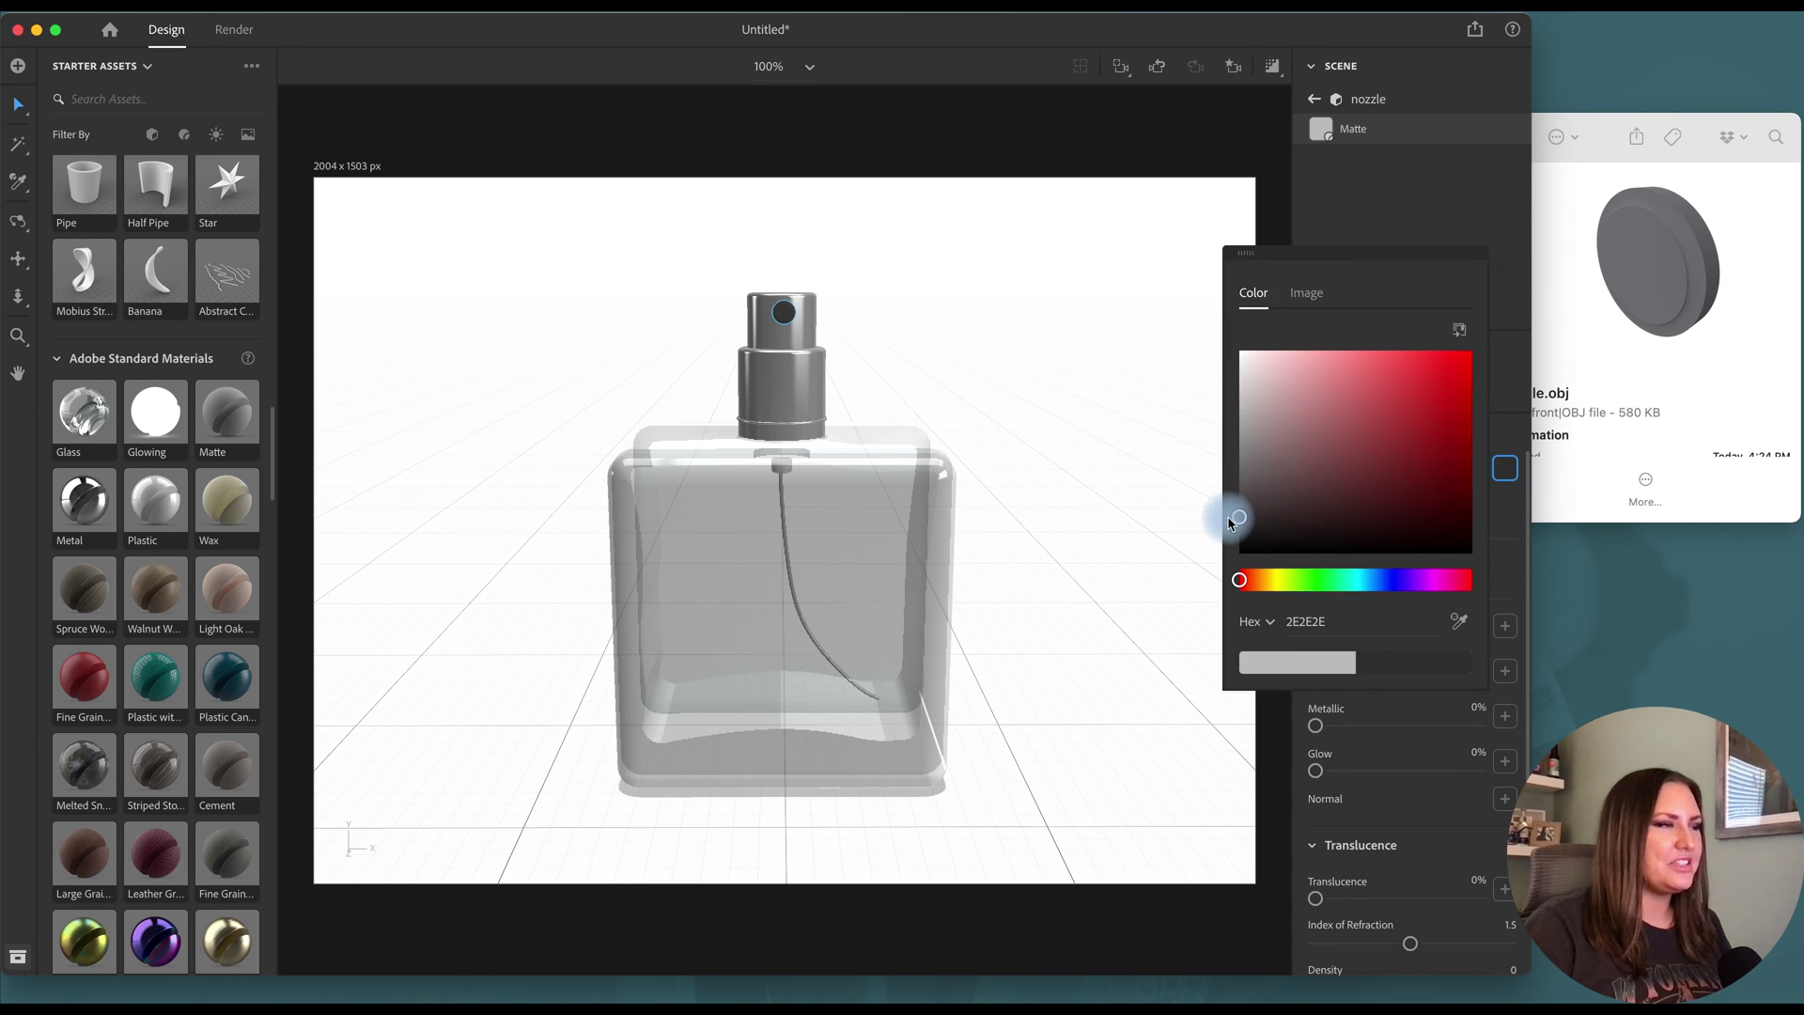
left_click(1508, 472)
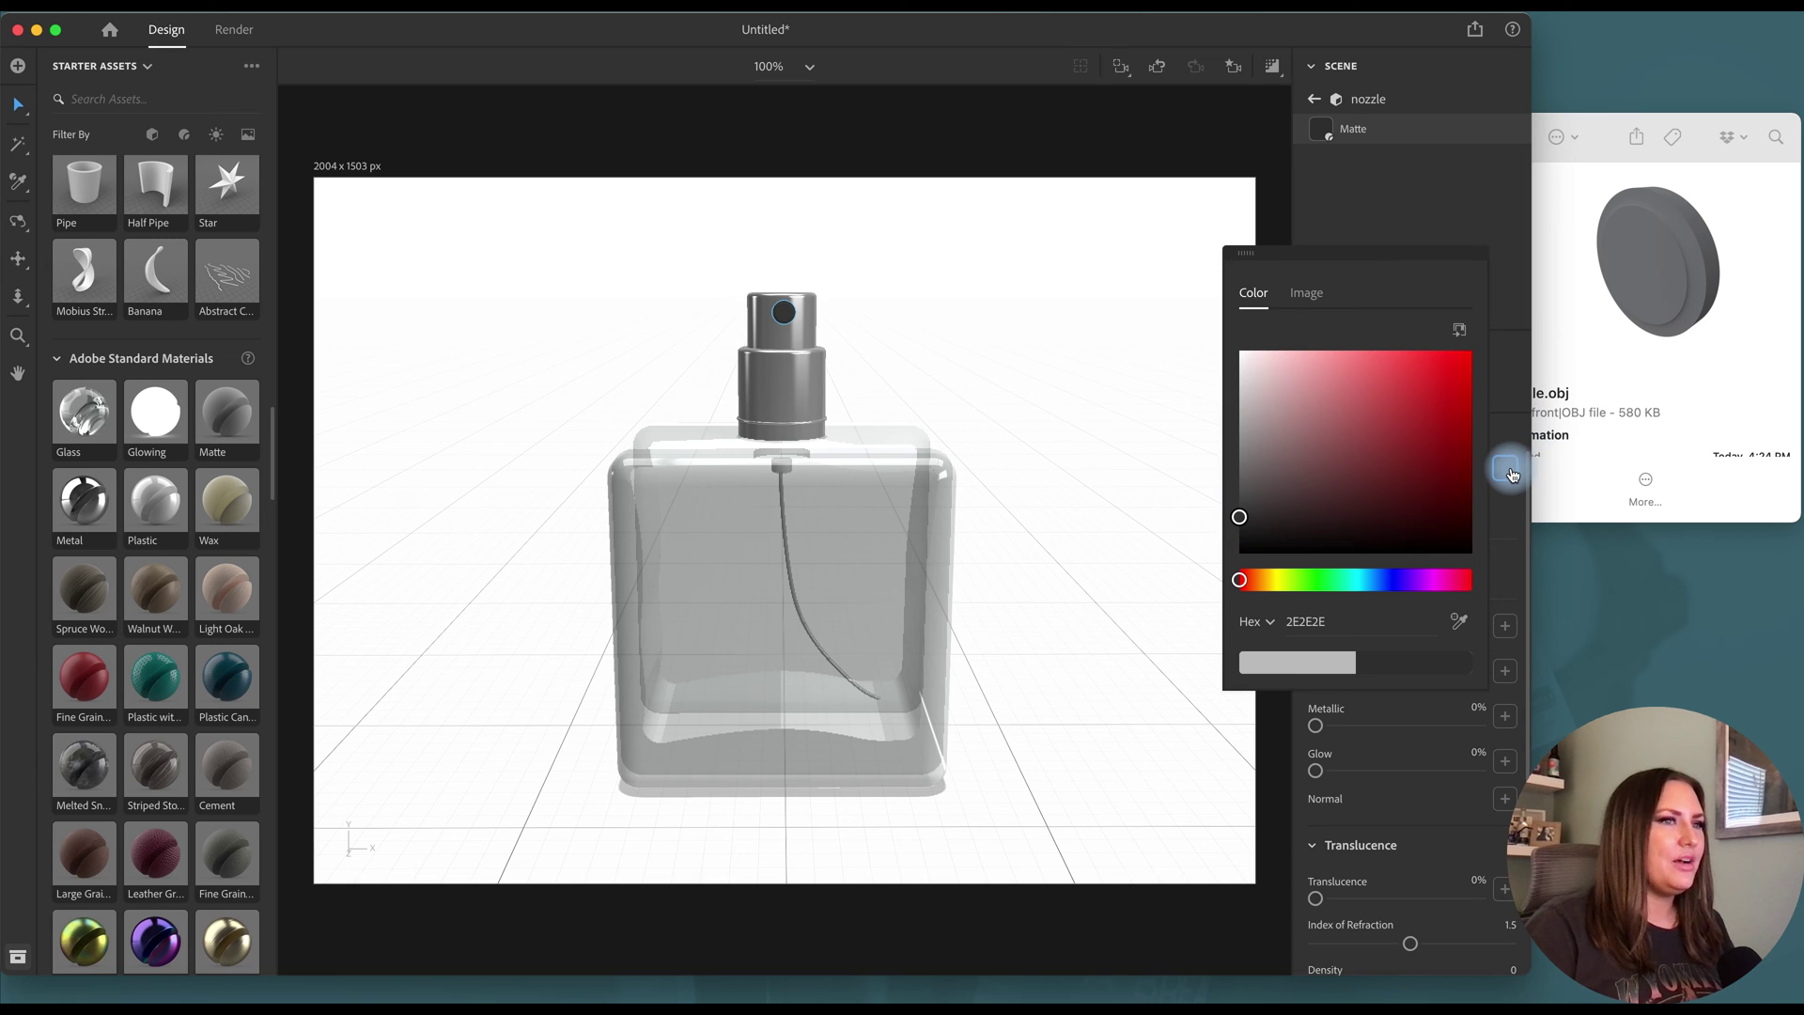
left_click(1506, 470)
left_click(1000, 148)
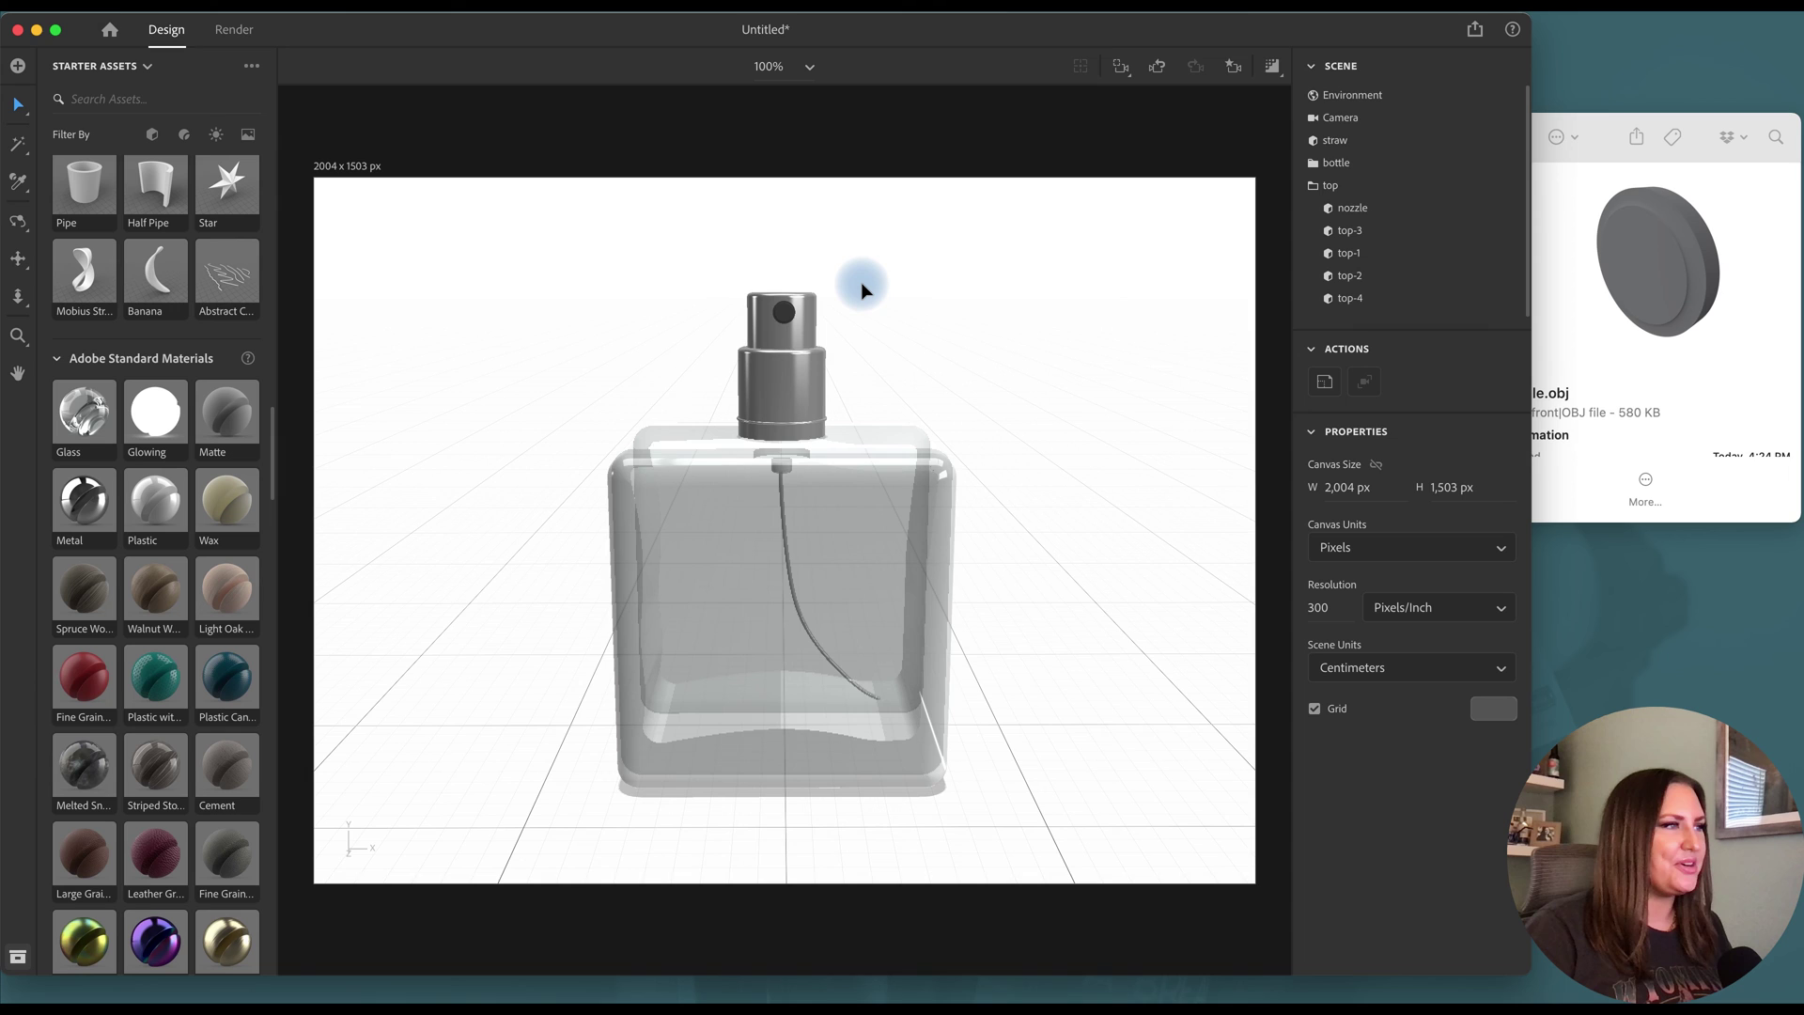
Examine the glass, metal and matte materials on the bottle in the render preview, and switch the preview off.
key("backslash")
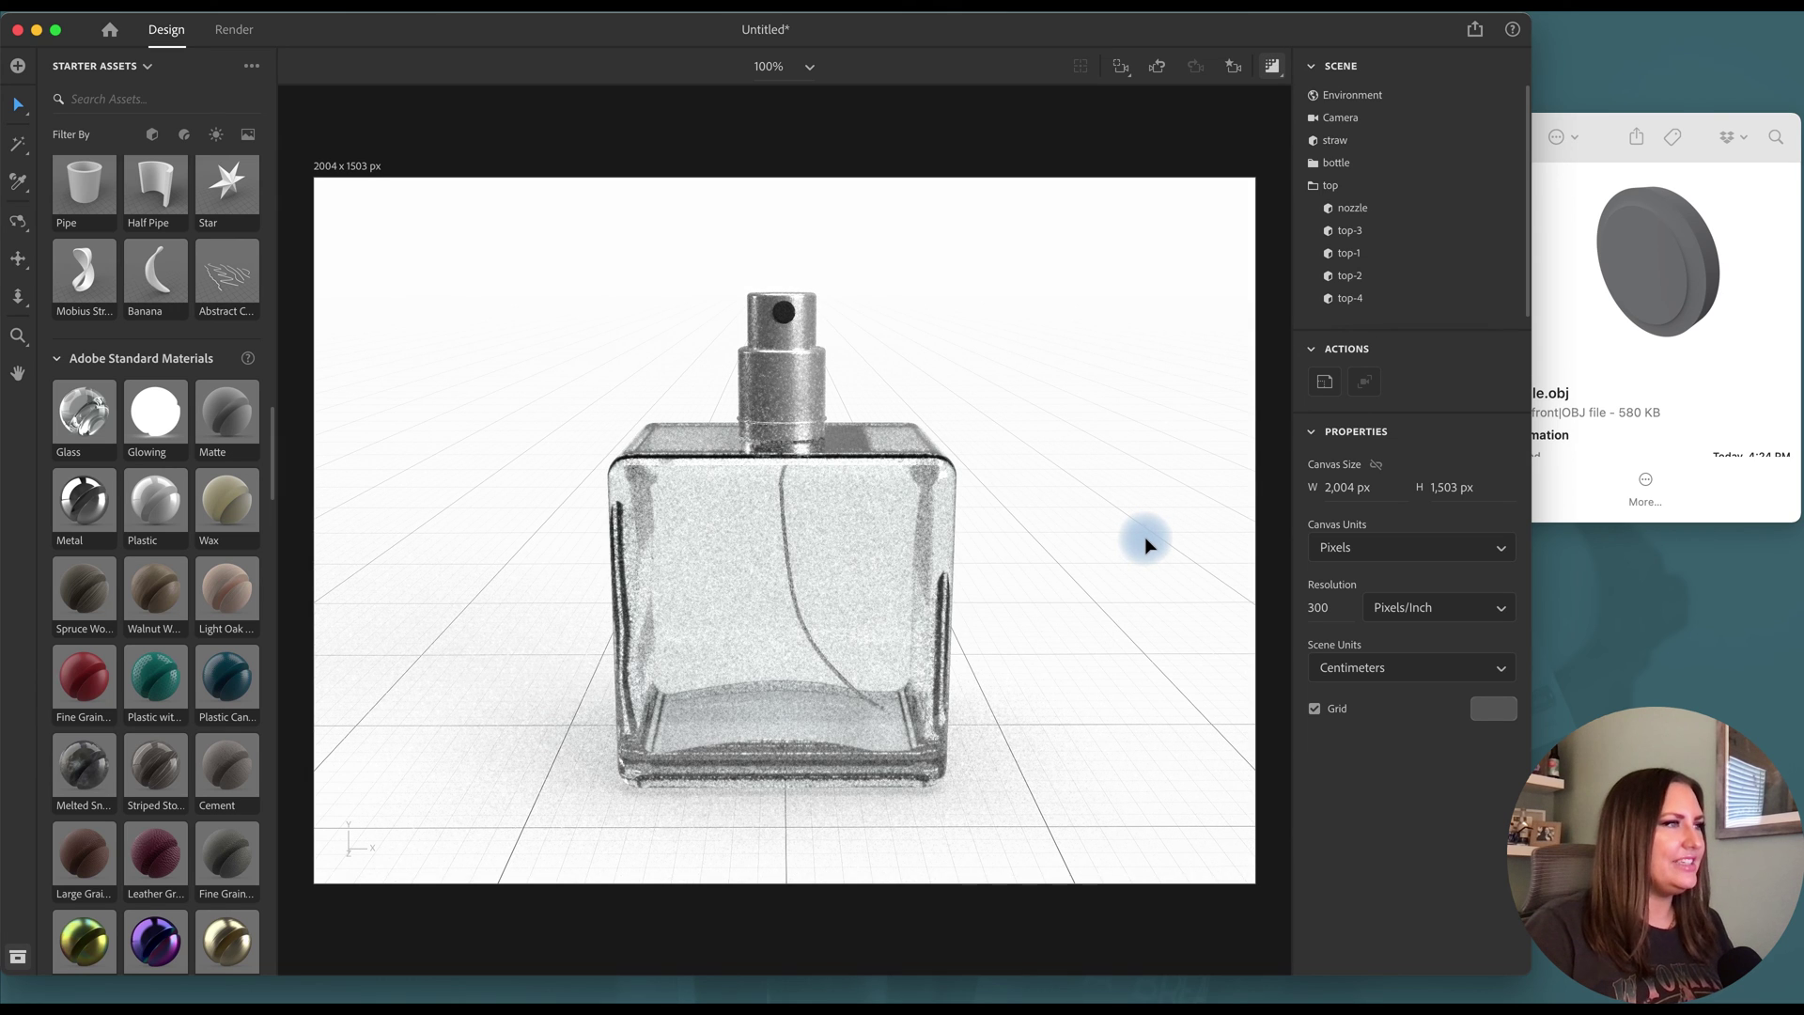
left_click(1187, 515)
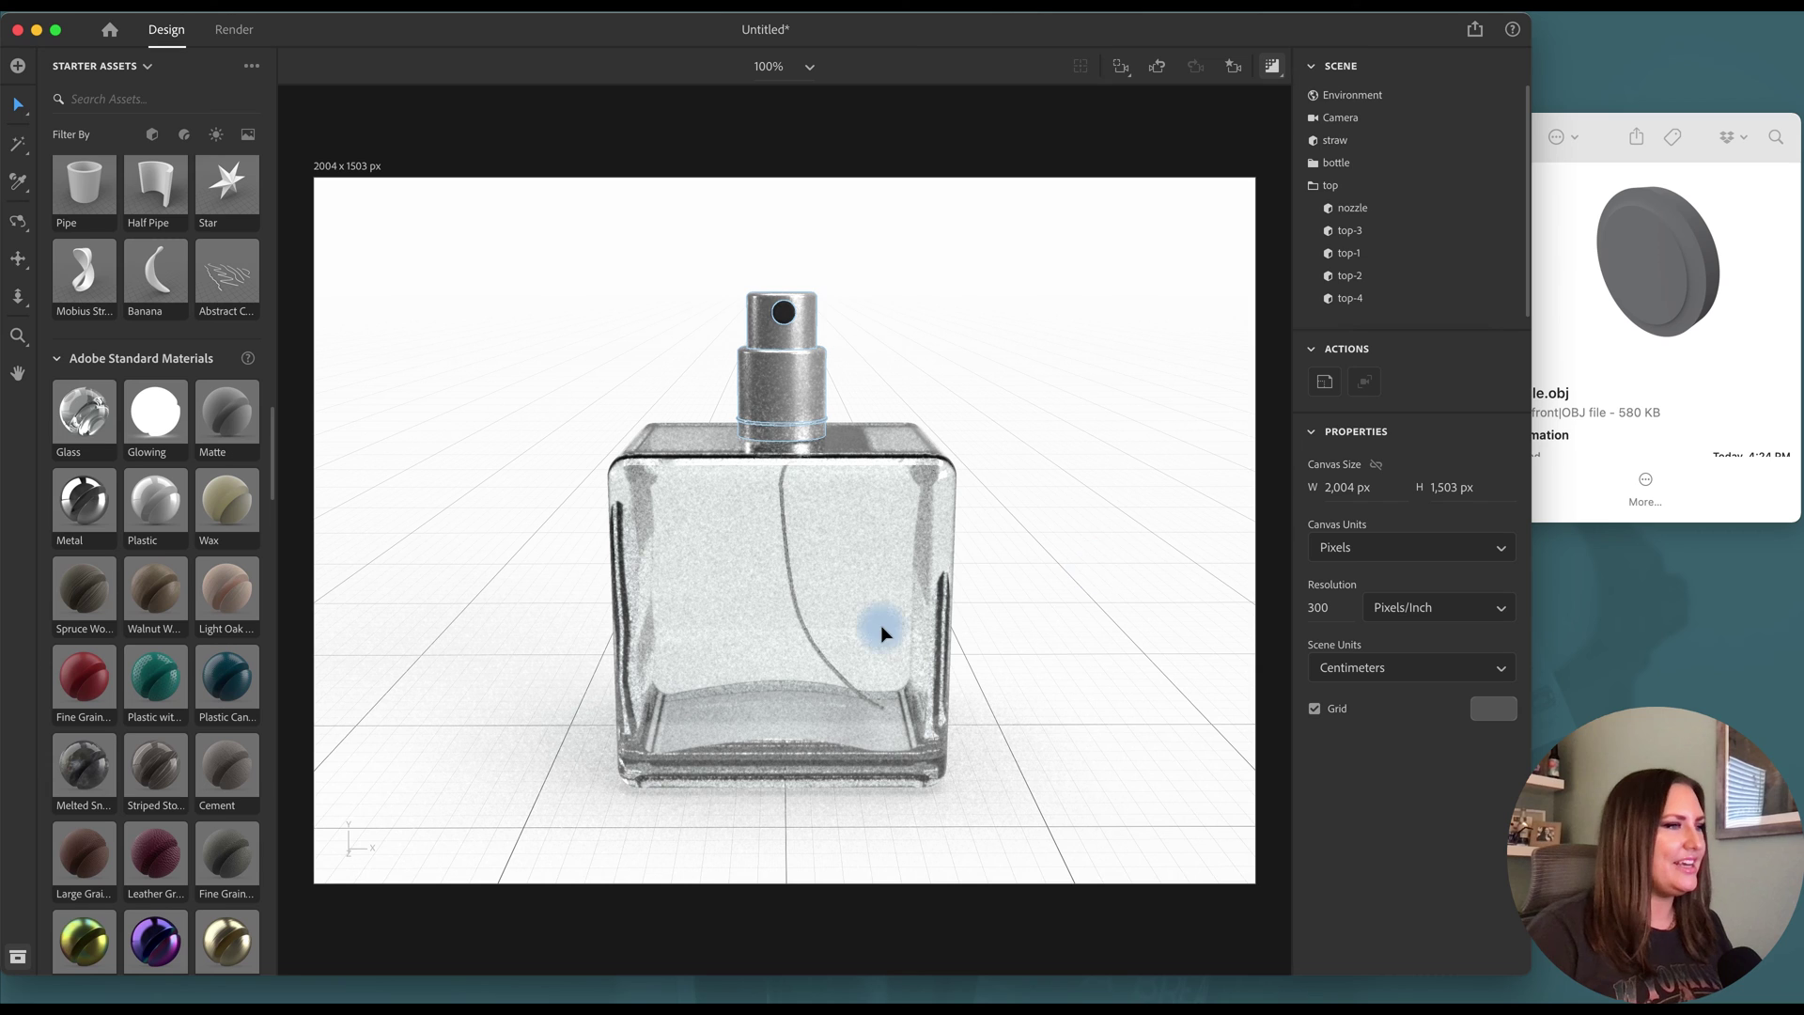
key("super+shift+p")
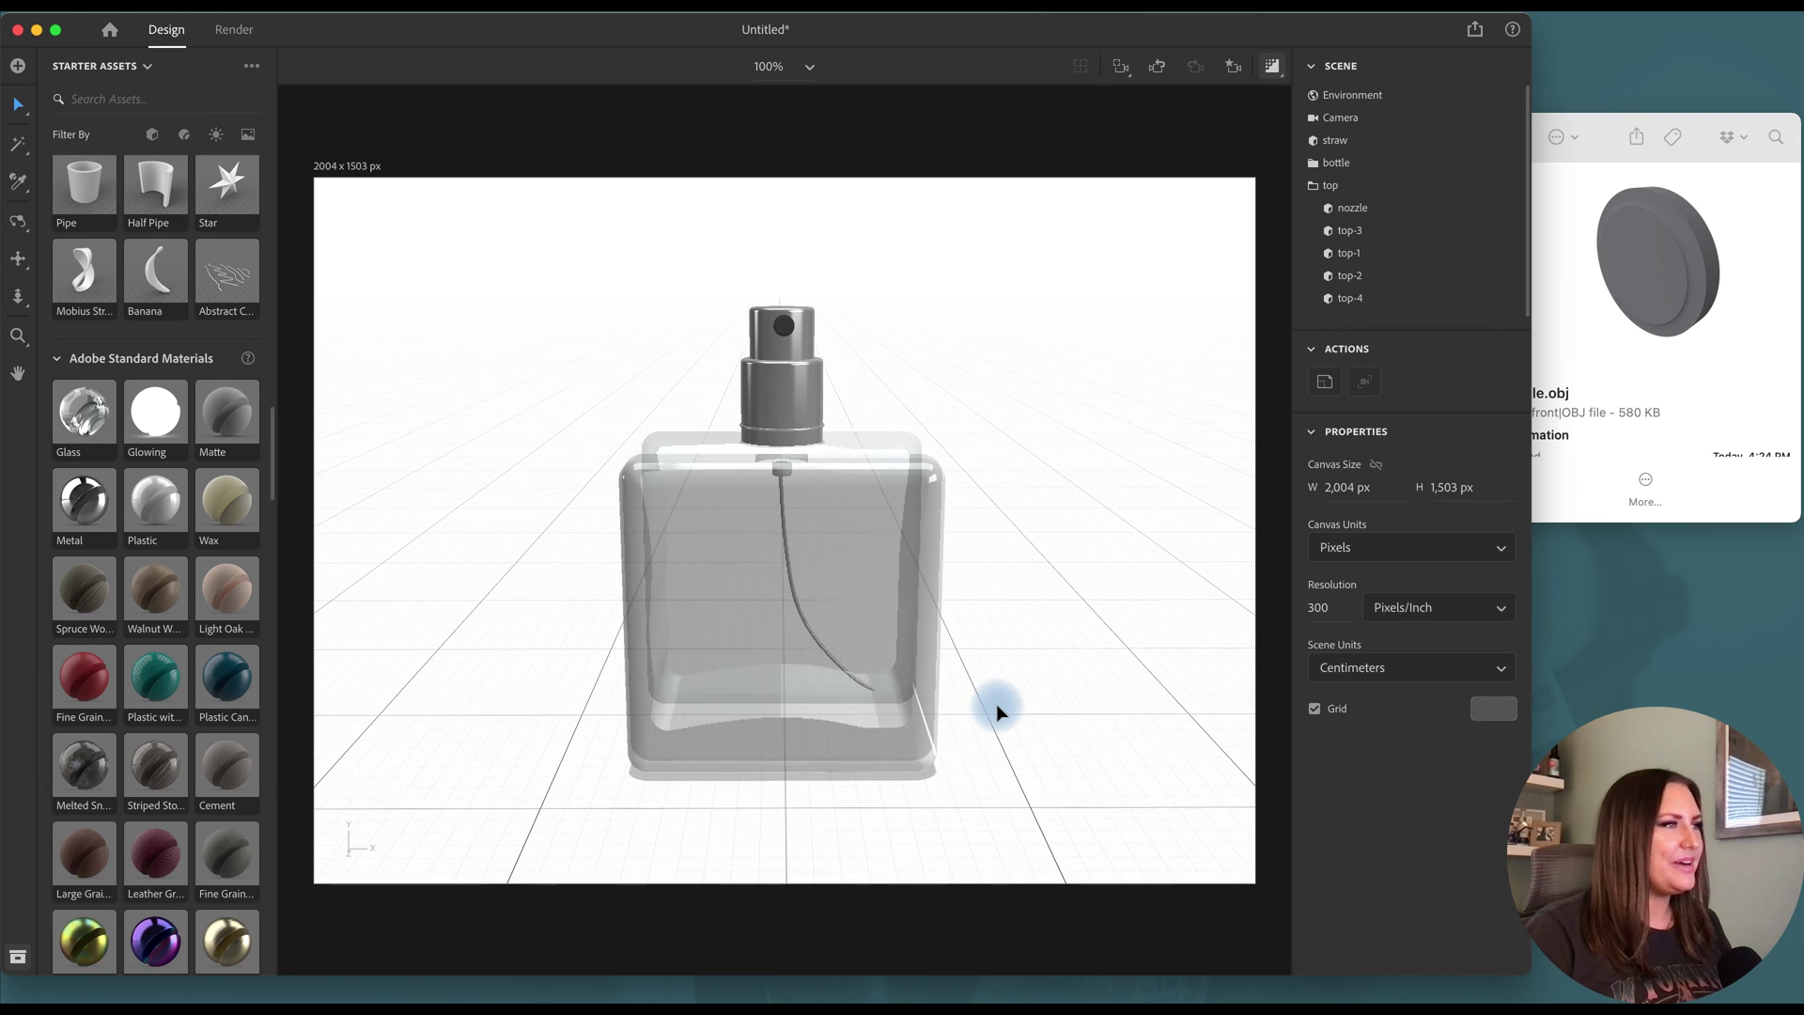
key("1")
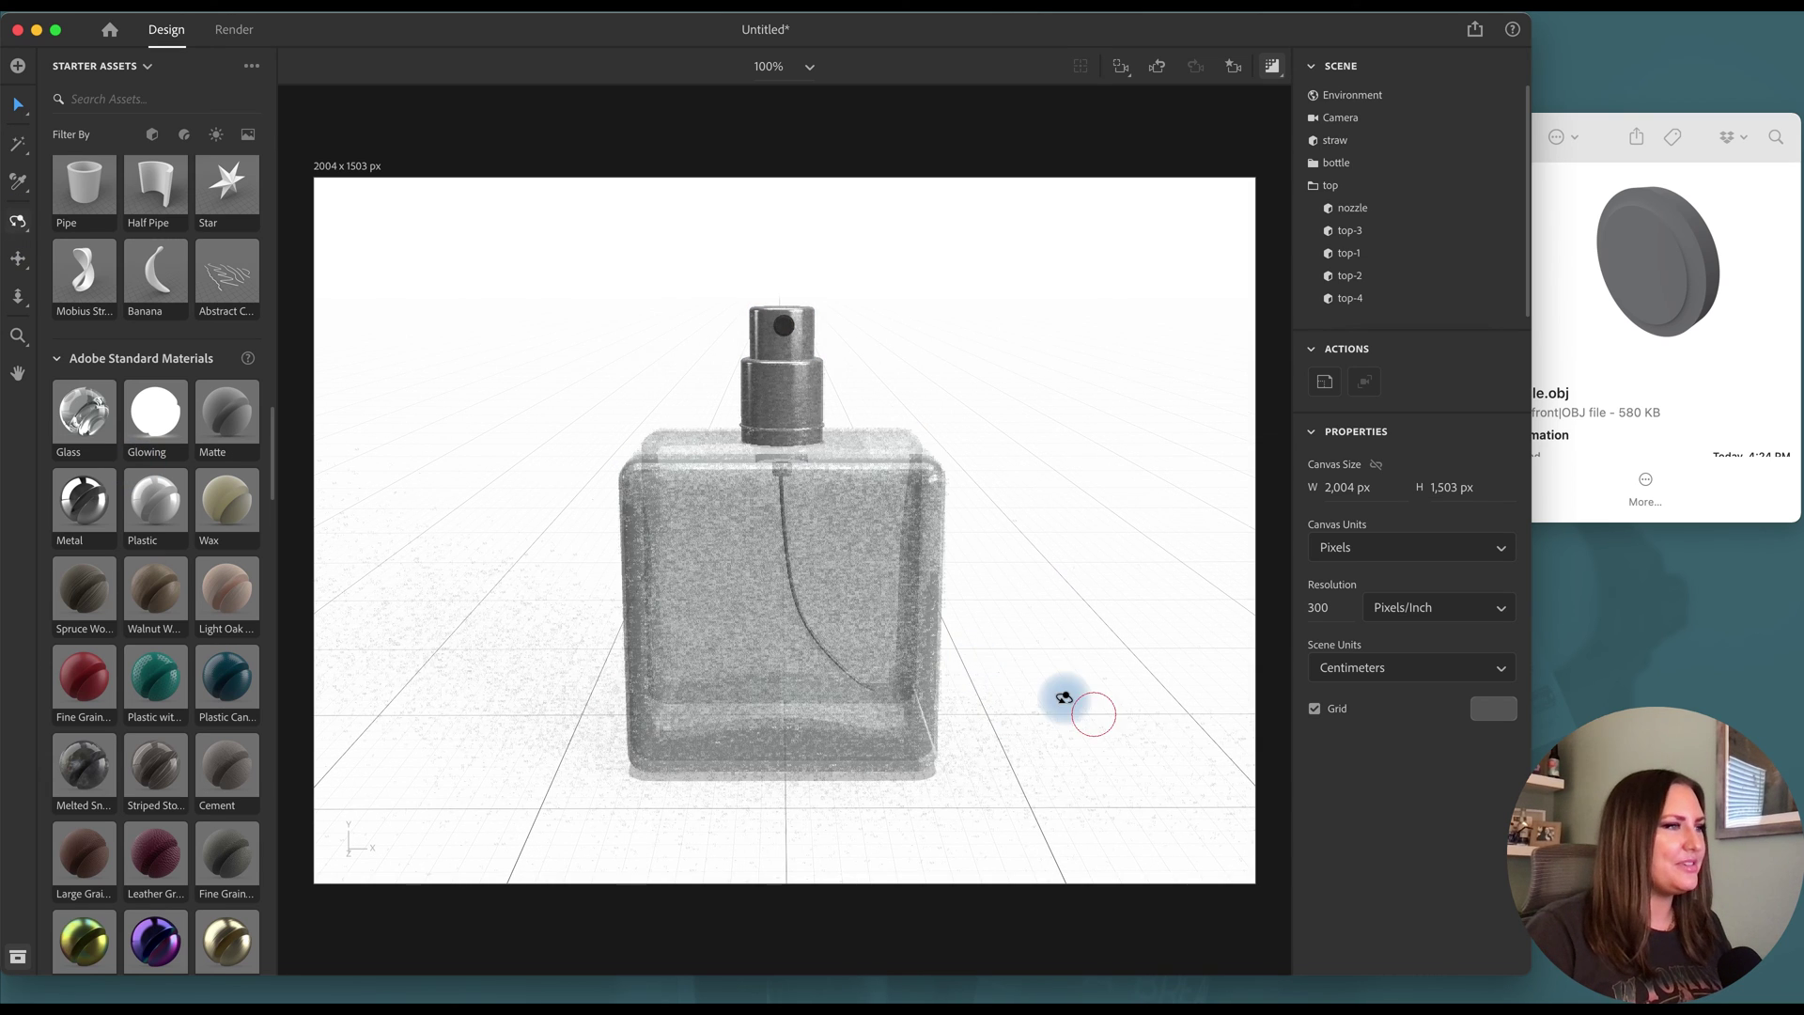
mouse_move(1063, 705)
left_mouse_down()
mouse_move(995, 693)
mouse_move(1092, 694)
left_mouse_up()
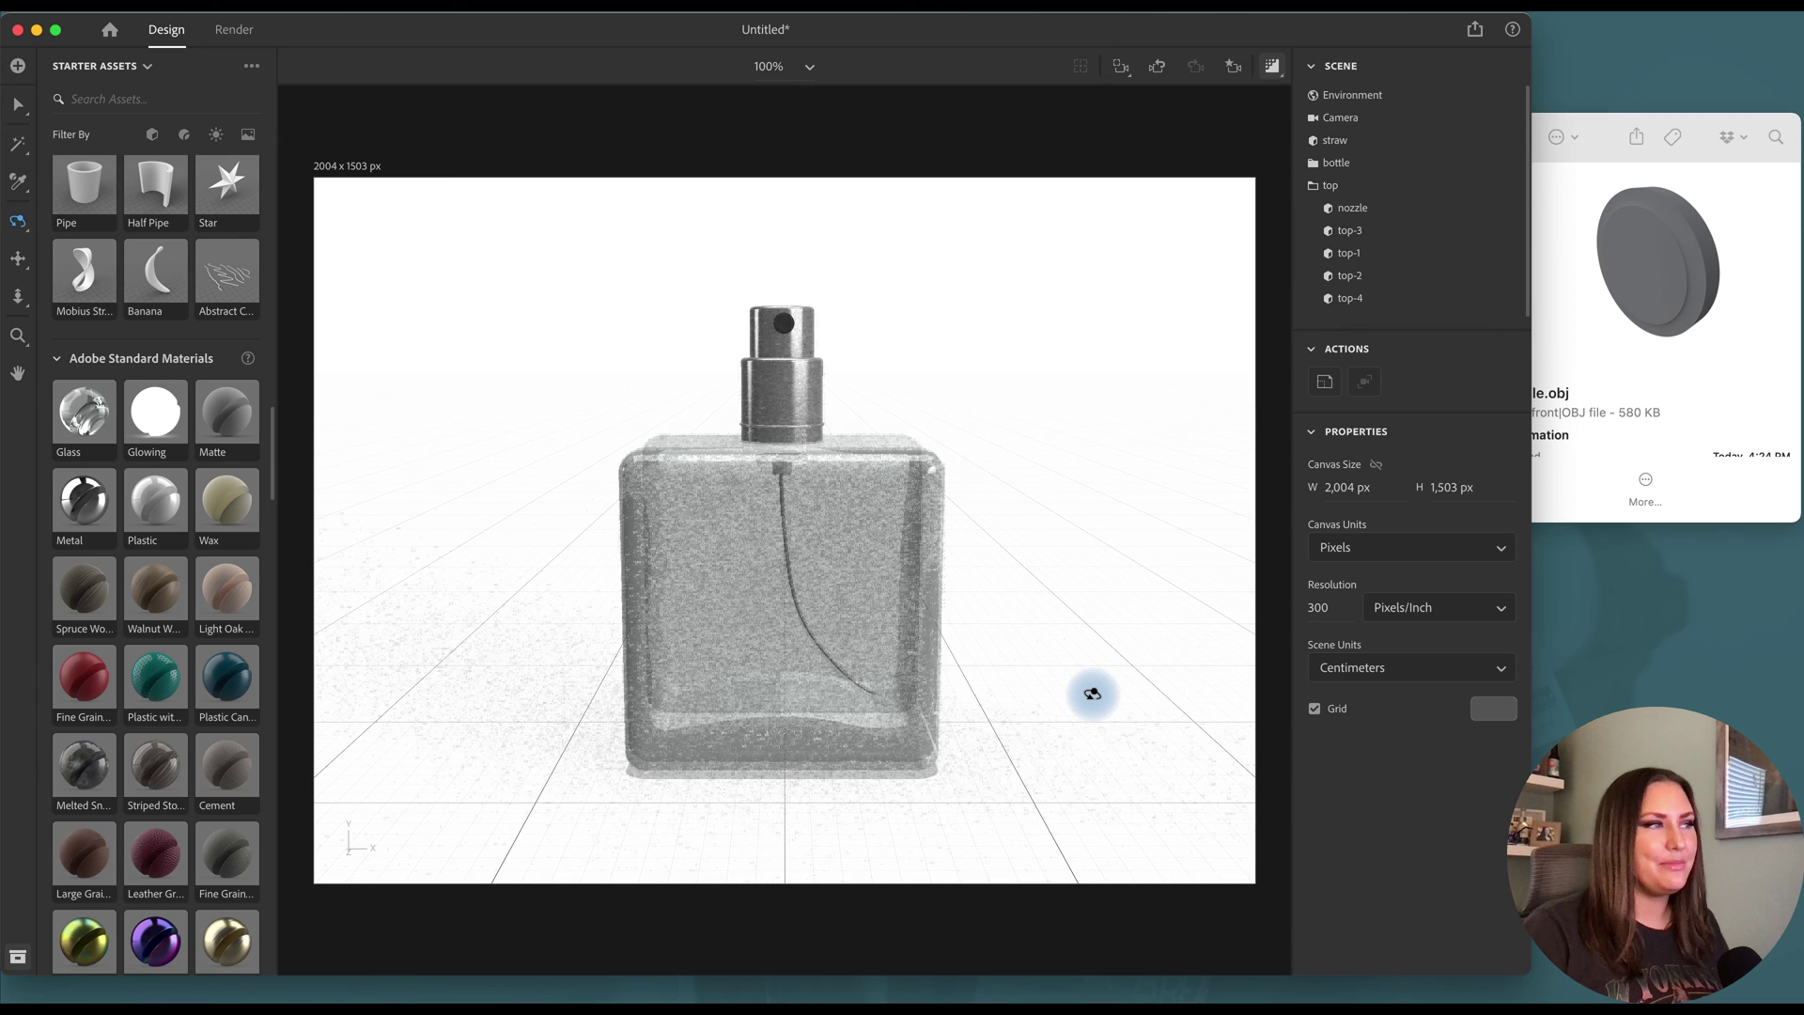
key("v")
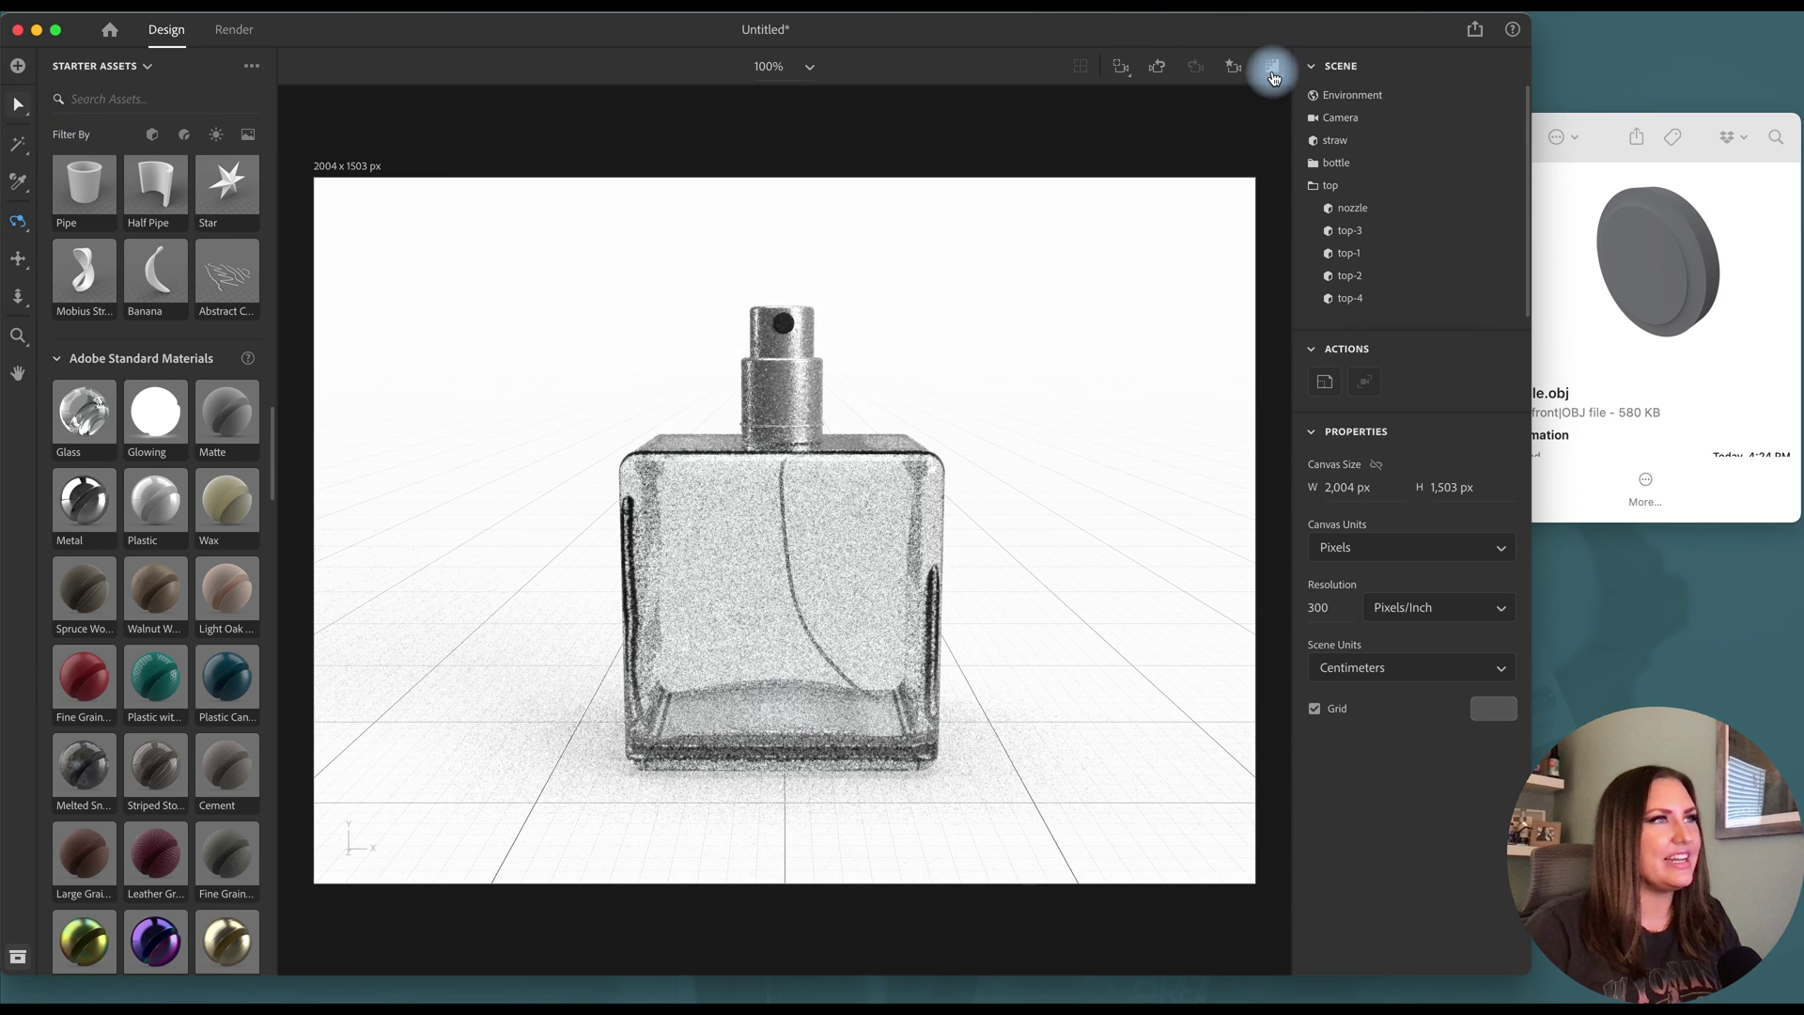
left_click(1273, 66)
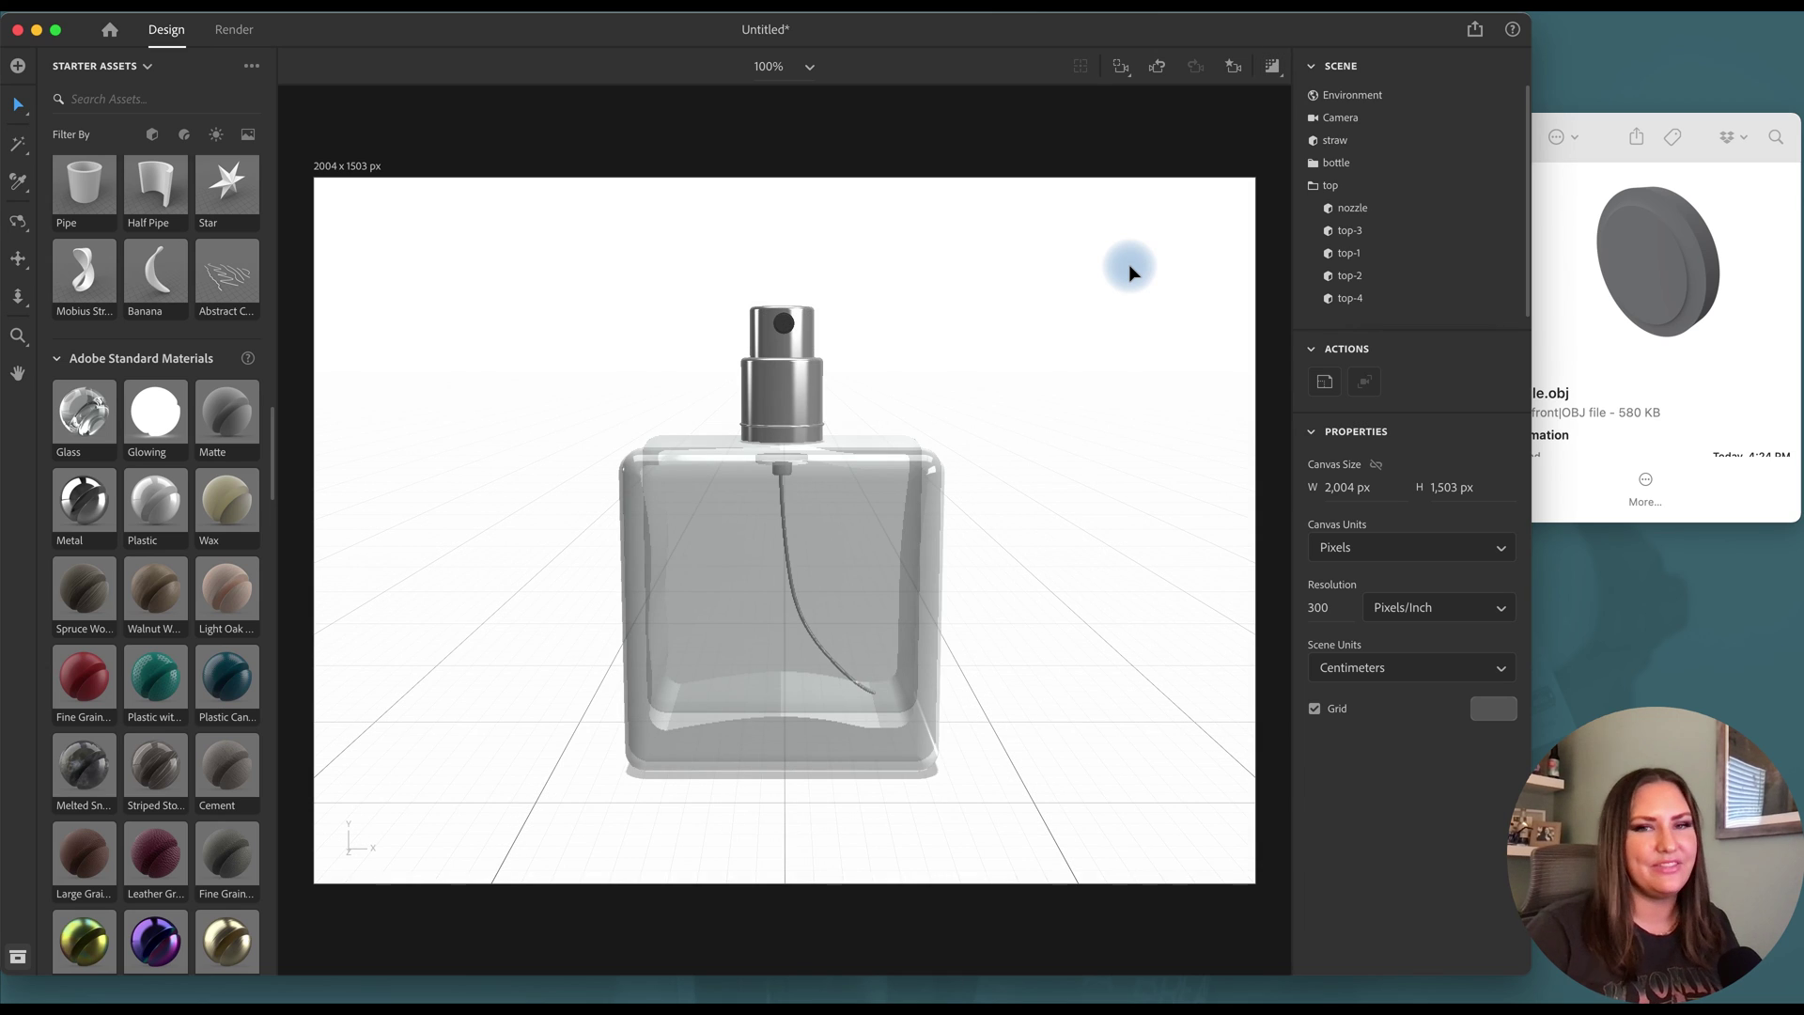